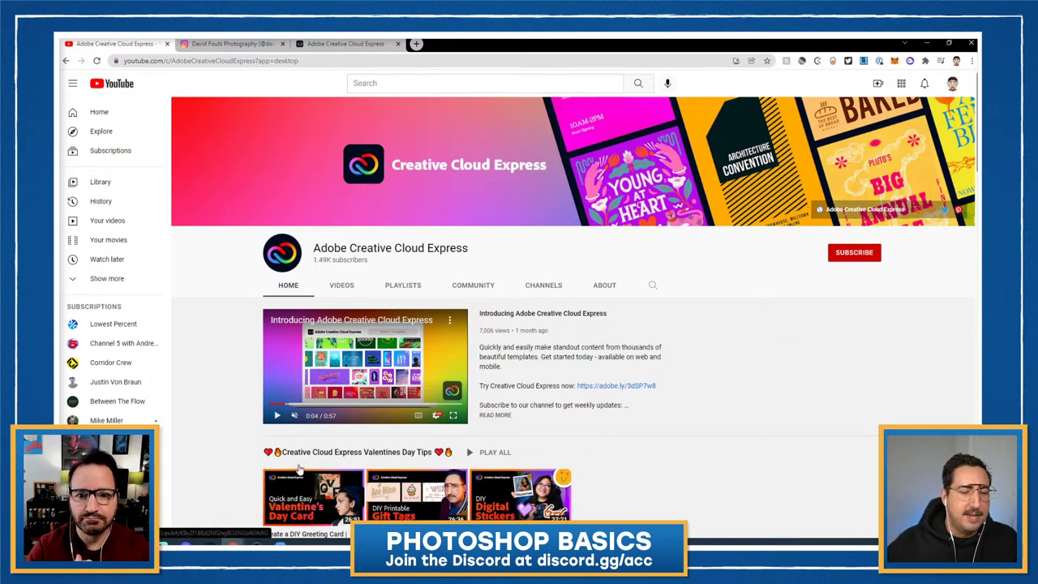
# Step: Switch to Photoshop through the AdobeStock_216871101.jpeg taskbar preview
pyautogui.moveTo(211, 542)
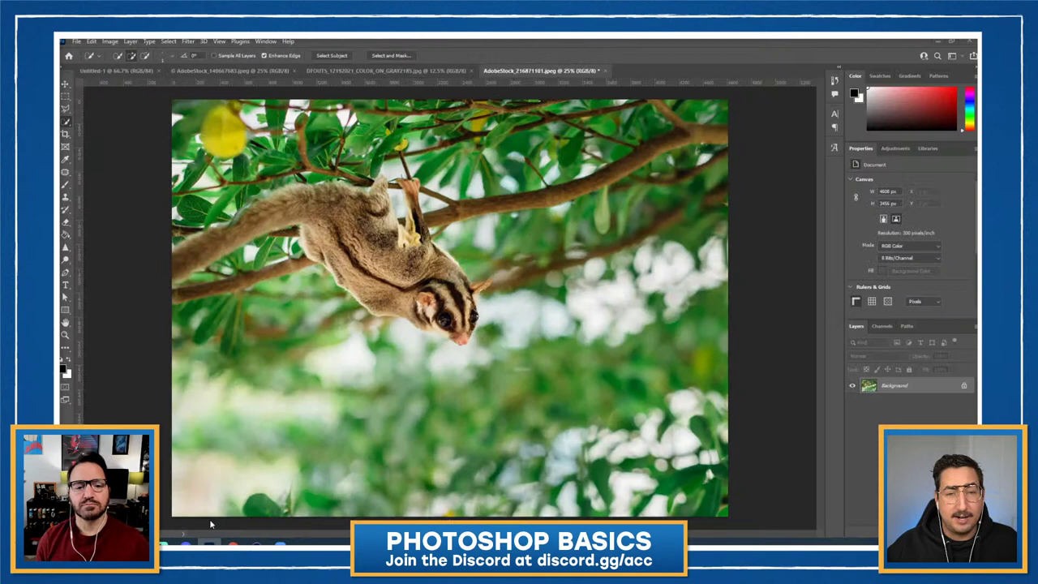
pyautogui.click(207, 510)
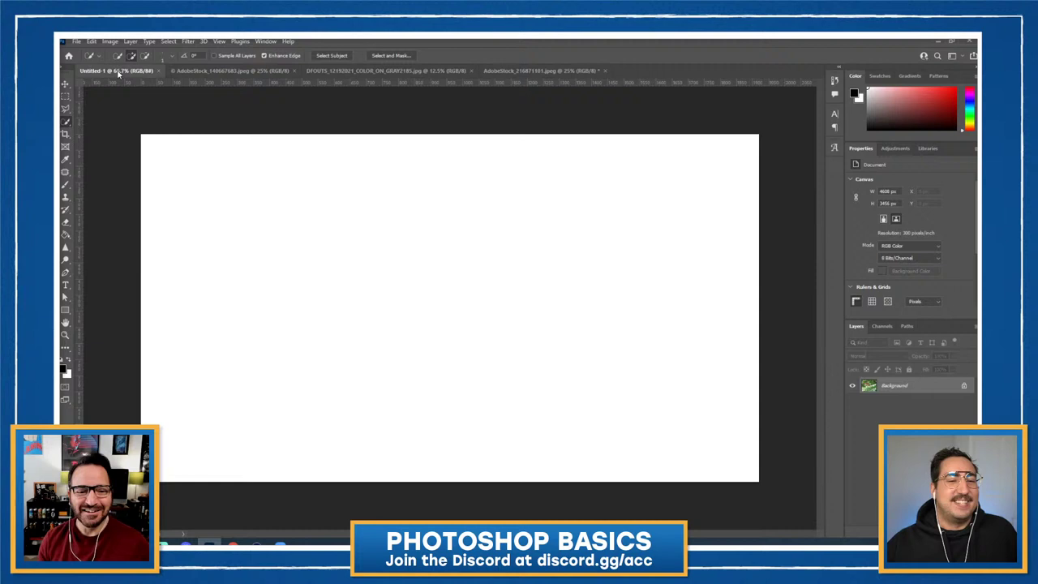
# Step: Bring the blank Untitled-1 document to the front
pyautogui.click(116, 70)
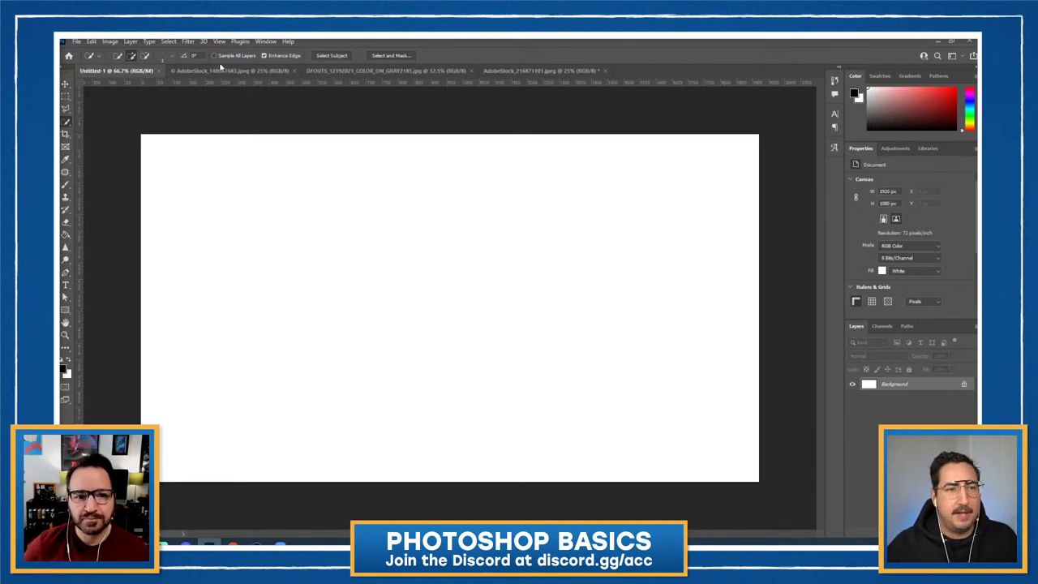
# Step: Create a new 1920 x 1080 px document from the Web Large preset
pyautogui.click(78, 42)
pyautogui.click(85, 52)
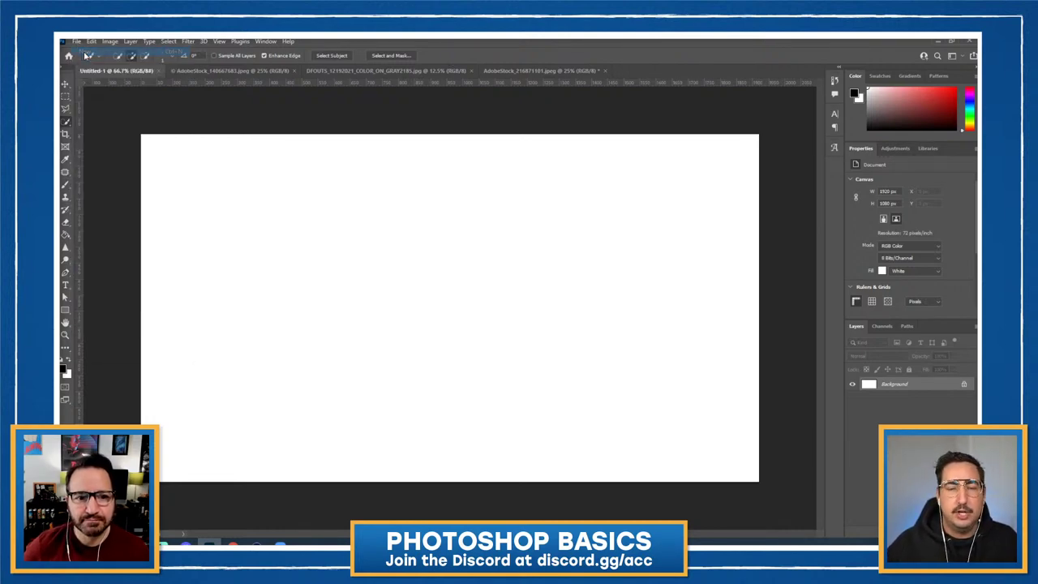
pyautogui.moveTo(625, 192); pyautogui.dragTo(590, 107)
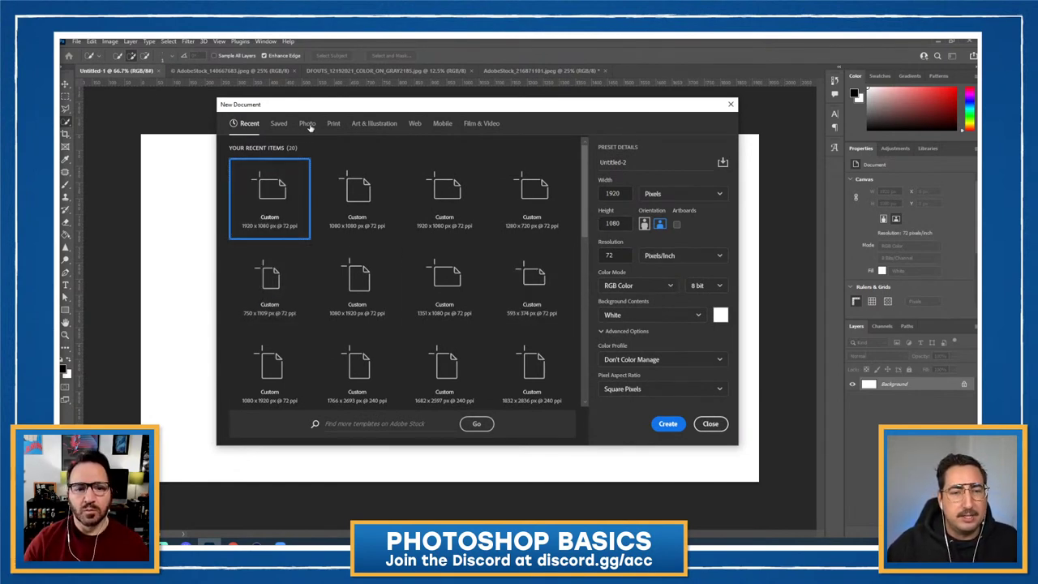
pyautogui.click(416, 124)
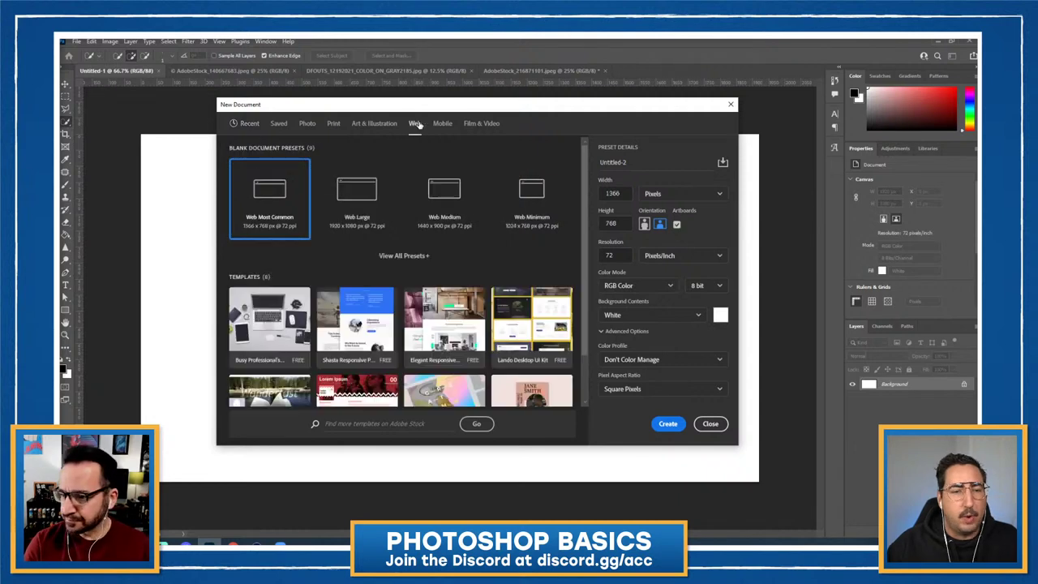
pyautogui.click(357, 233)
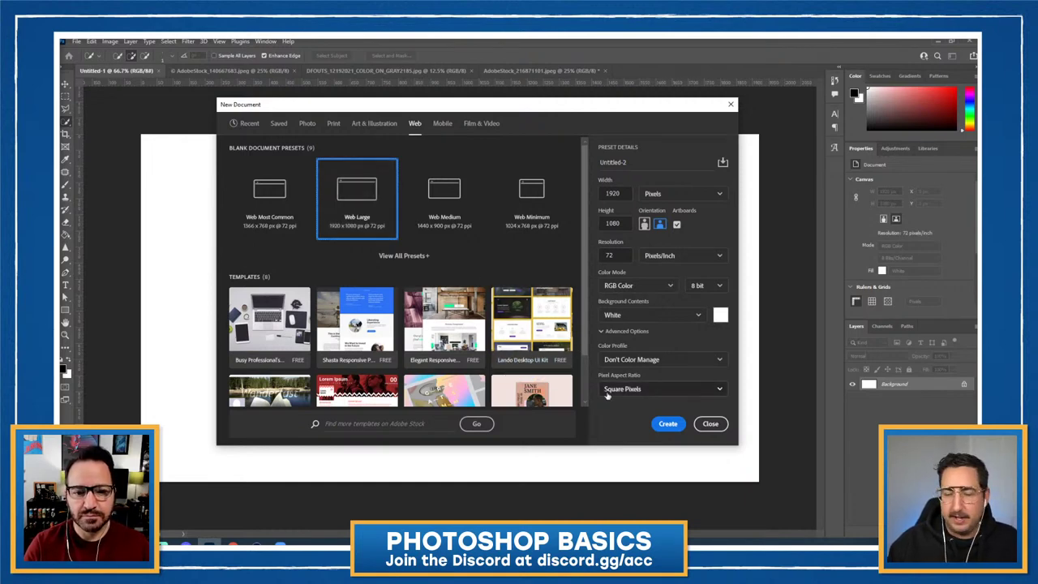
pyautogui.click(666, 424)
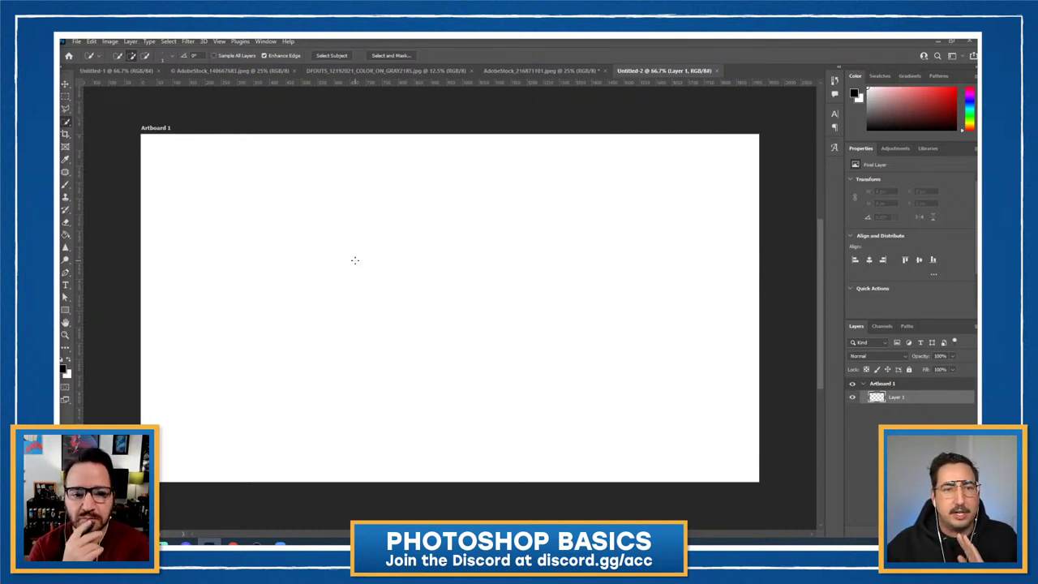
# Step: Set the foreground colour to bright red and paint a soft red dot with the Brush
pyautogui.press('b')
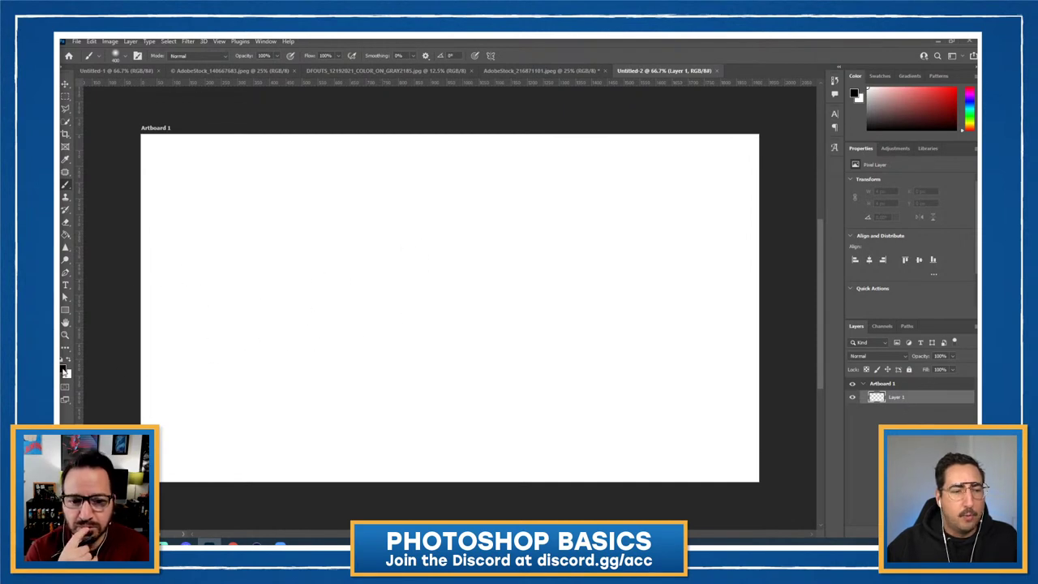
pyautogui.press('i')
pyautogui.click(63, 369)
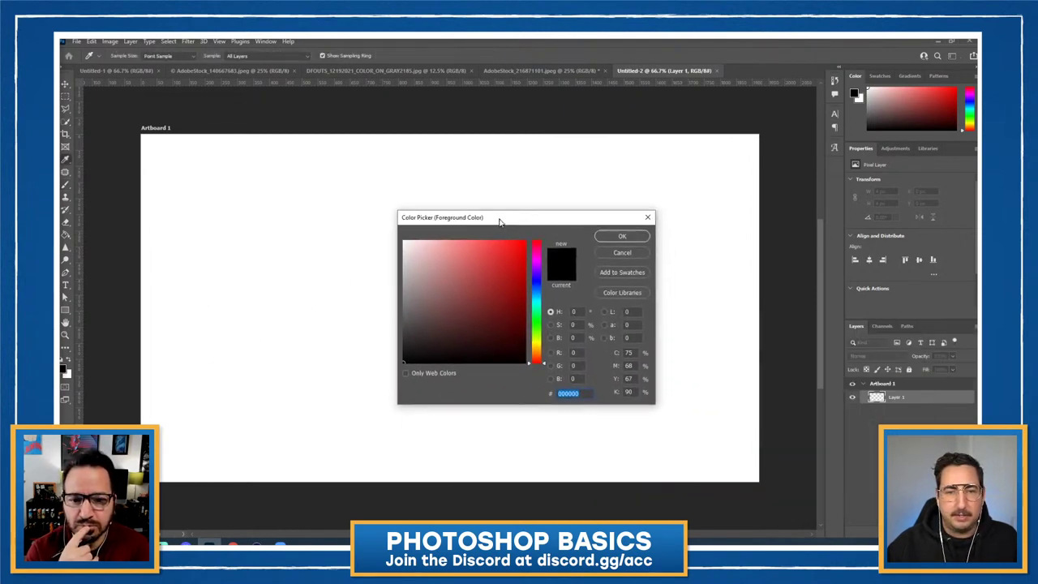
pyautogui.click(526, 240)
pyautogui.click(622, 226)
pyautogui.press('b')
pyautogui.click(413, 270)
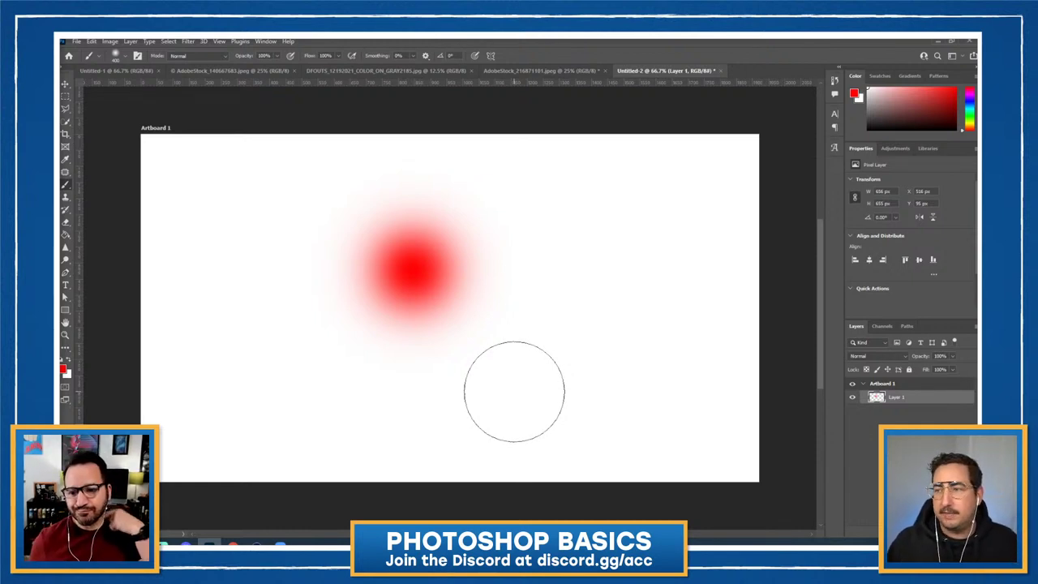
# Step: Zoom into the red dot, try a green Paint Bucket fill at tolerance 1, then undo it
pyautogui.press('z')
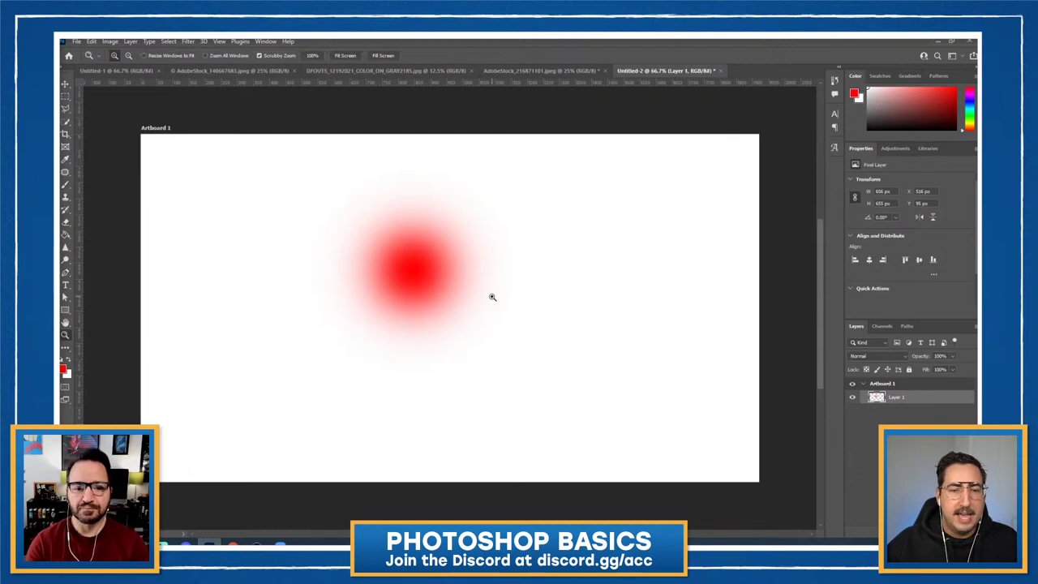
pyautogui.moveTo(451, 242)
pyautogui.mouseDown()
pyautogui.moveTo(618, 322)
pyautogui.moveTo(609, 317)
pyautogui.mouseUp()
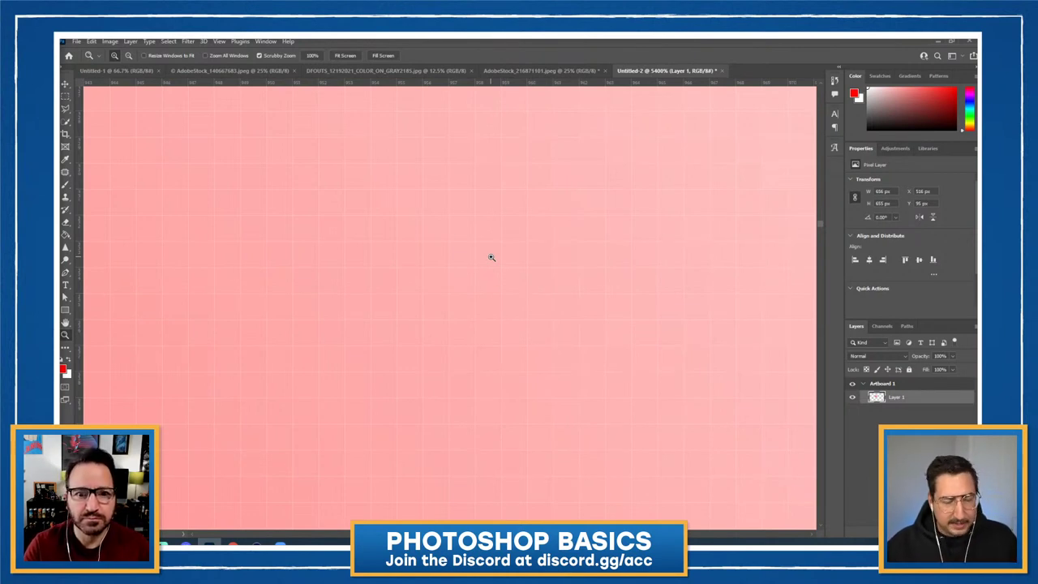
pyautogui.press('g')
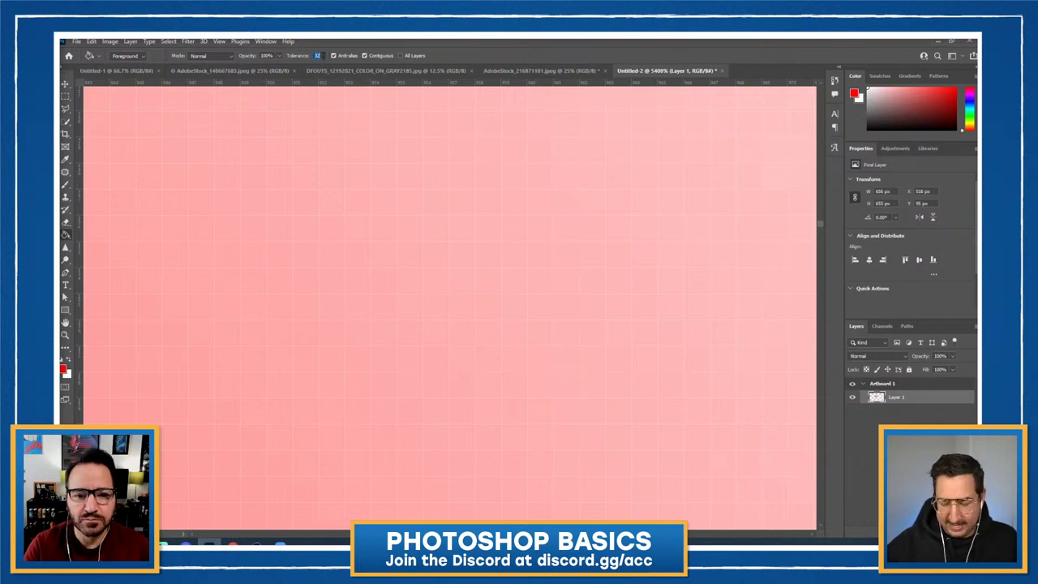
pyautogui.write('1')
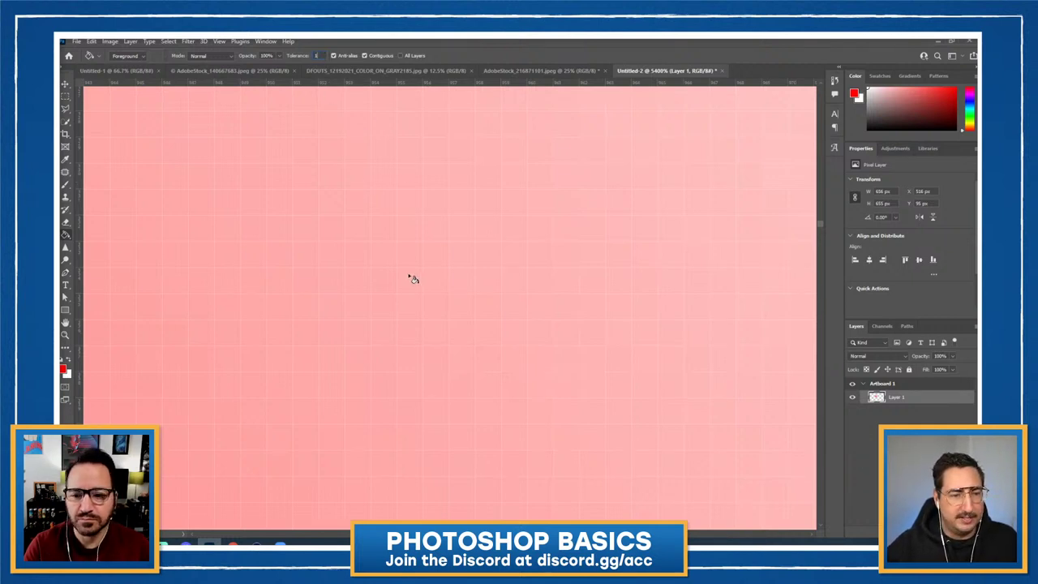
pyautogui.click(936, 109)
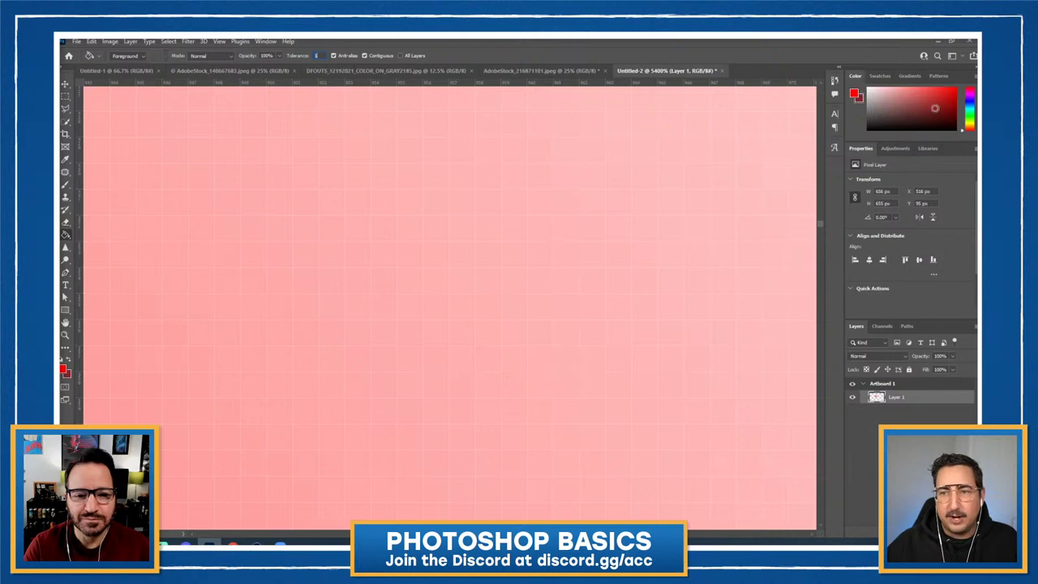
pyautogui.click(970, 115)
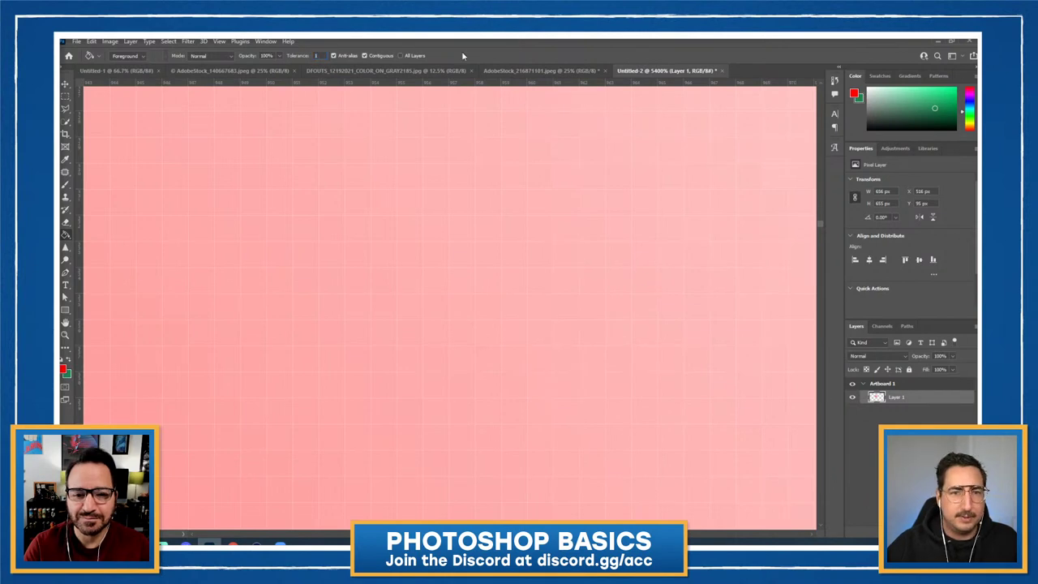
pyautogui.press('x')
pyautogui.click(472, 288)
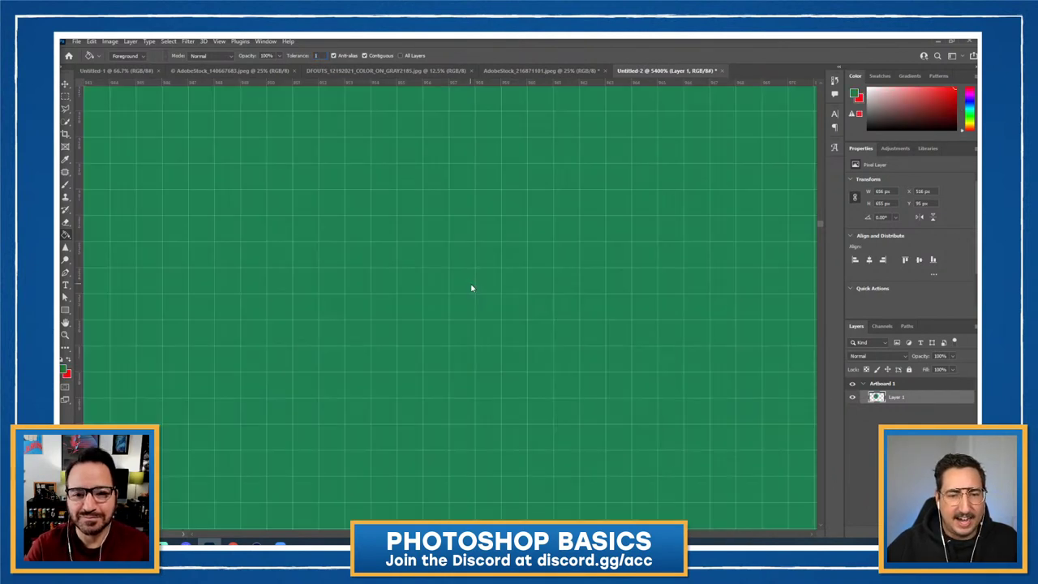
pyautogui.hotkey('ctrl', 'z')
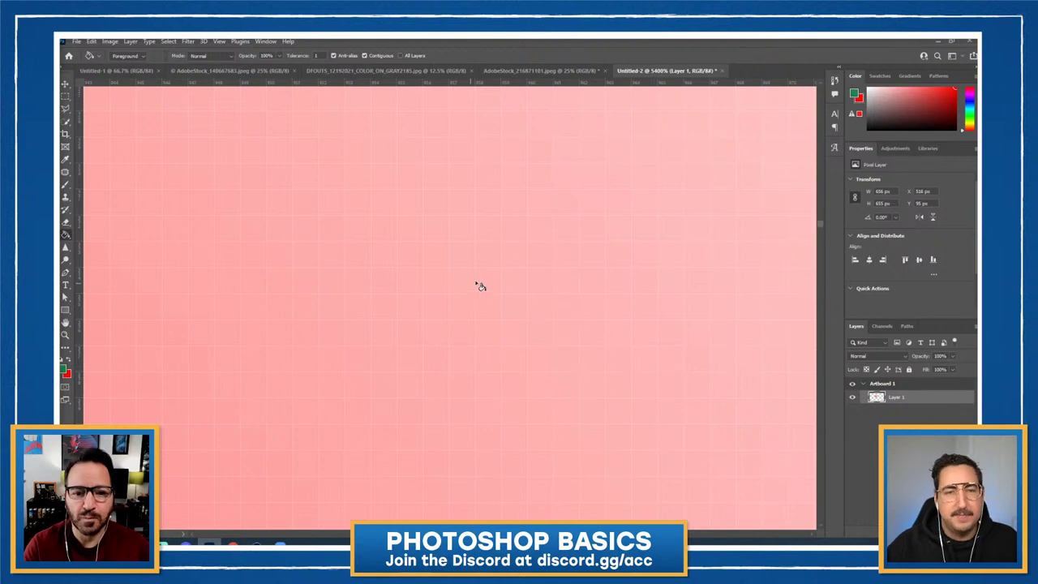
# Step: Paint a single green pixel on the dot with the Brush, then zoom back out
pyautogui.press('b')
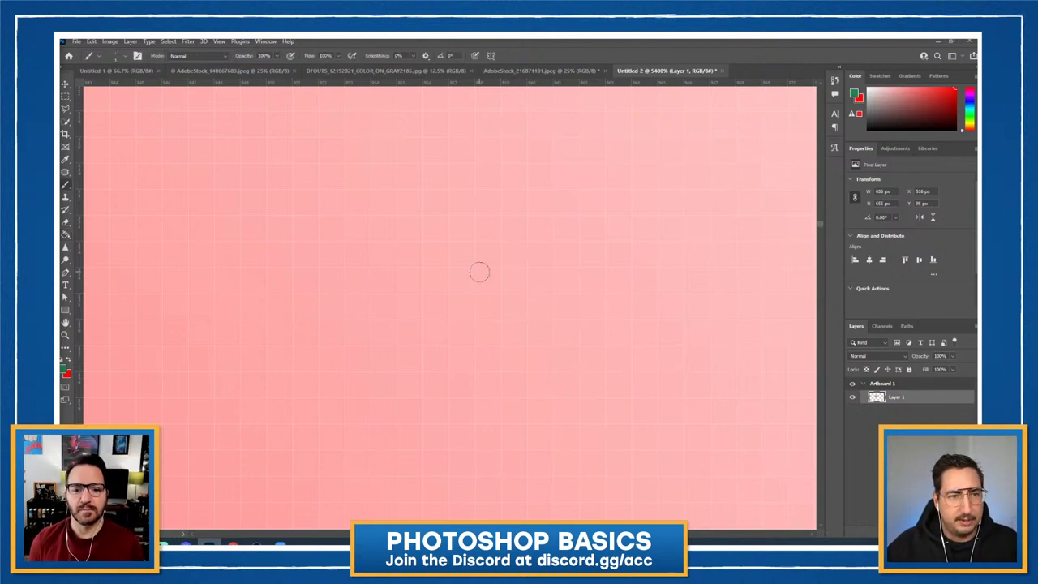
pyautogui.click(467, 277)
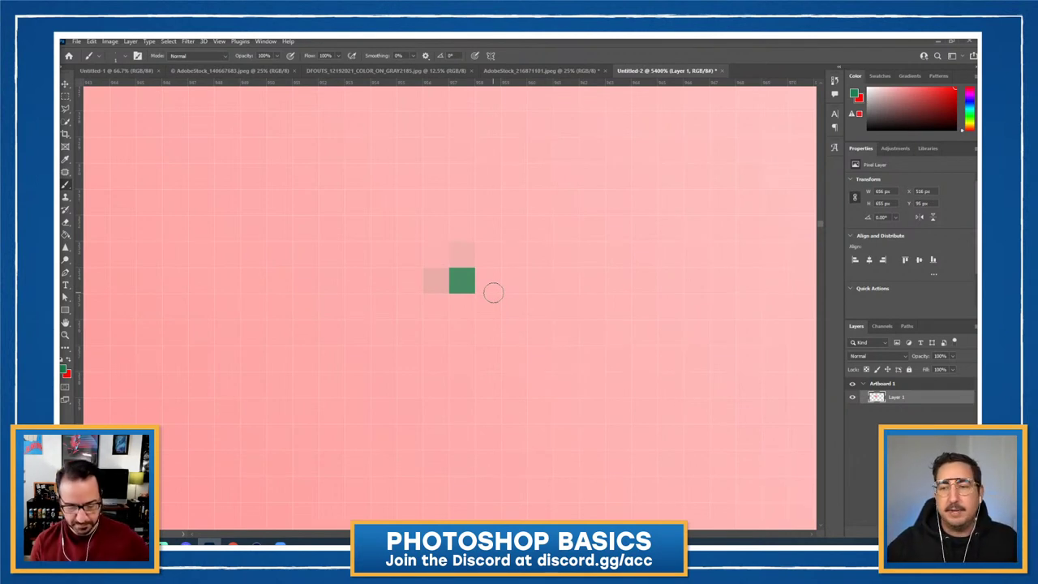
pyautogui.press('z')
pyautogui.scroll(-6, 468, 312)
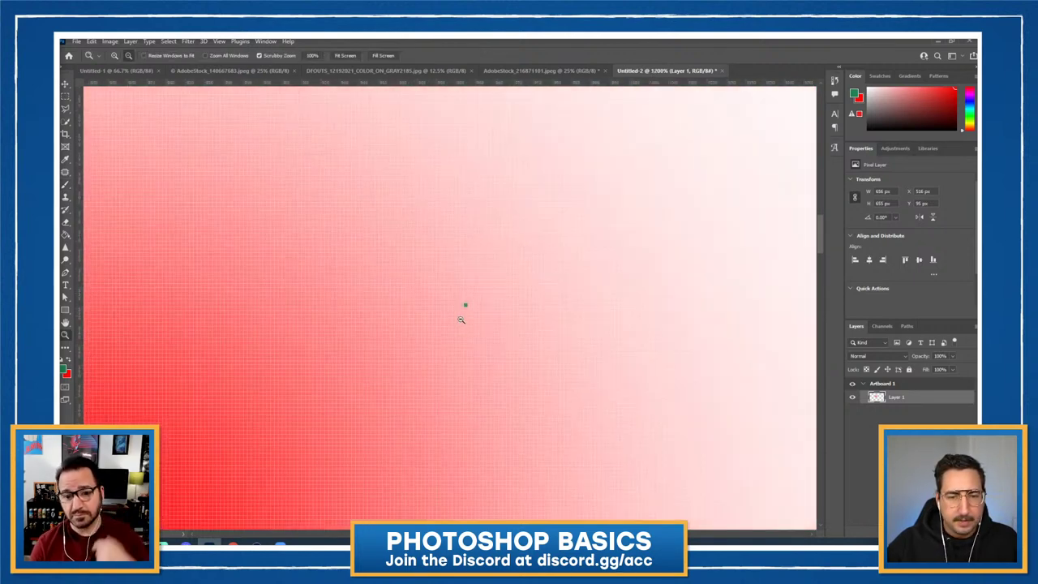
pyautogui.scroll(-6, 457, 332)
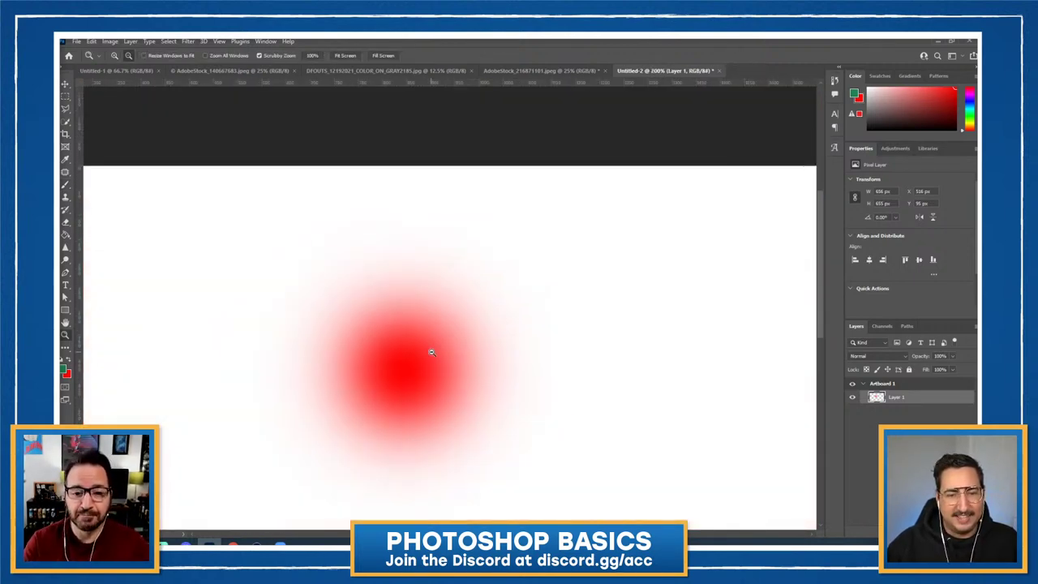
pyautogui.scroll(-2, 431, 352)
pyautogui.scroll(2, 426, 354)
pyautogui.moveTo(426, 353); pyautogui.dragTo(482, 296)
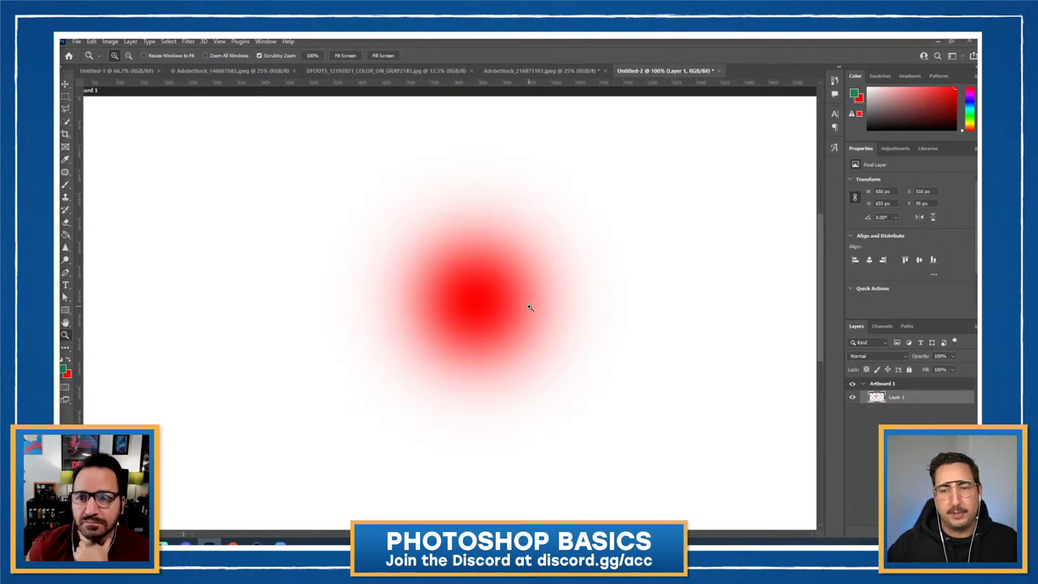
# Step: Undo the red dot, recentre the artboard, and Paint Bucket all of Layer 1 green
pyautogui.hotkey('ctrl', 'z')
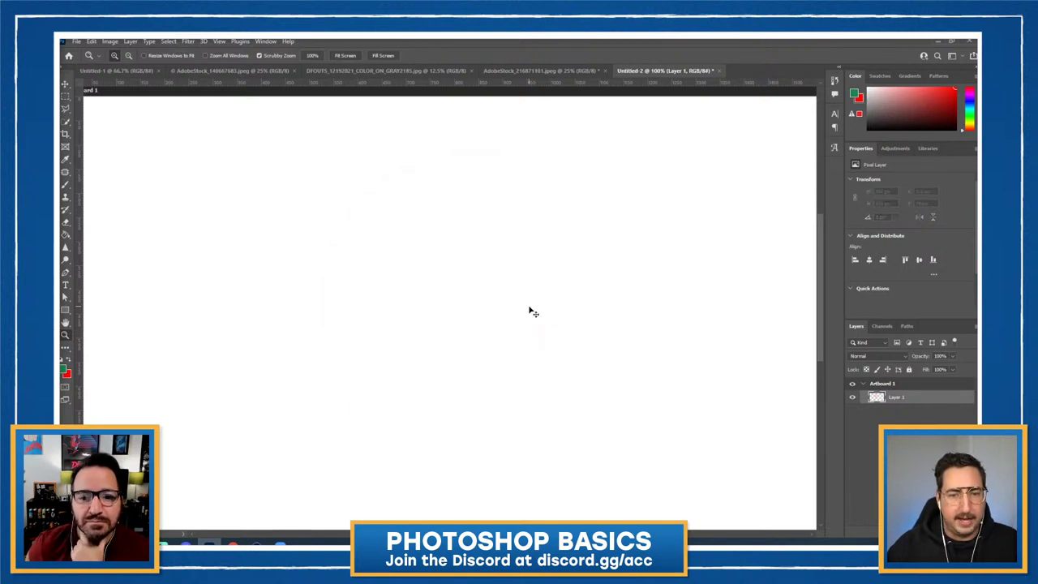
pyautogui.keyDown('alt'); pyautogui.click(544, 363); pyautogui.keyUp('alt')
pyautogui.moveTo(556, 371); pyautogui.dragTo(469, 322)
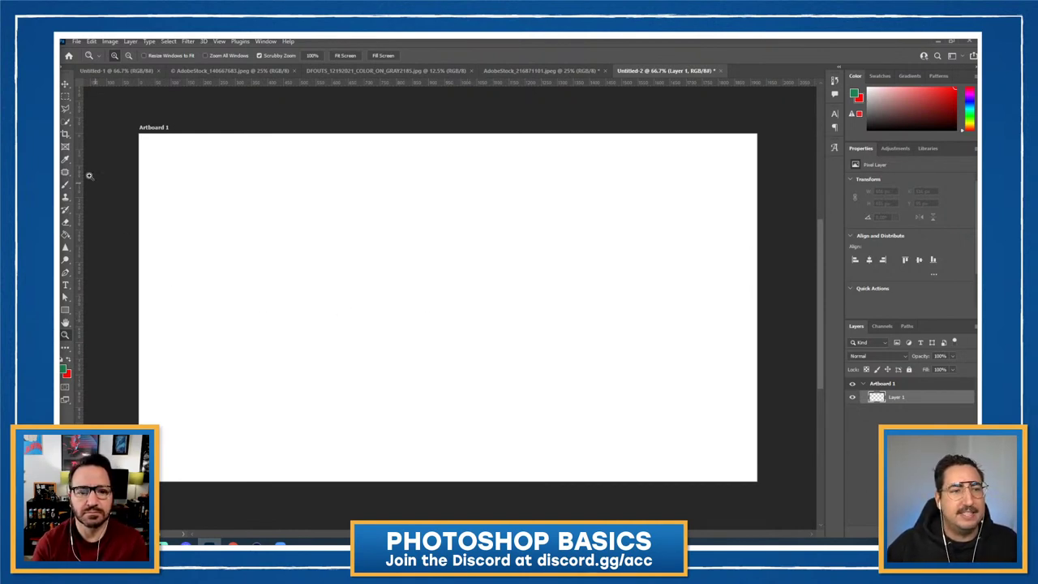
pyautogui.click(68, 235)
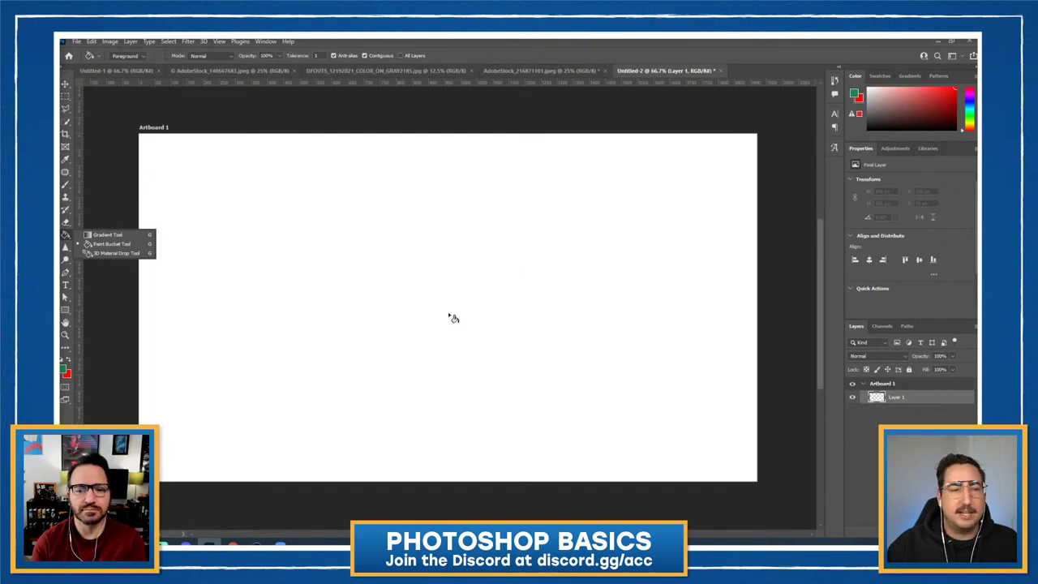
pyautogui.click(126, 244)
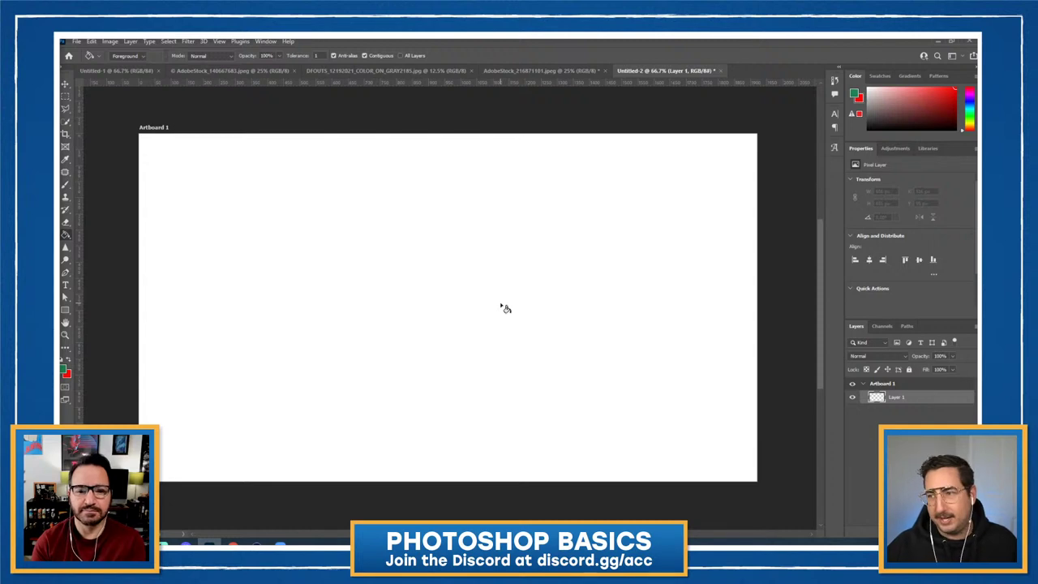
pyautogui.click(451, 294)
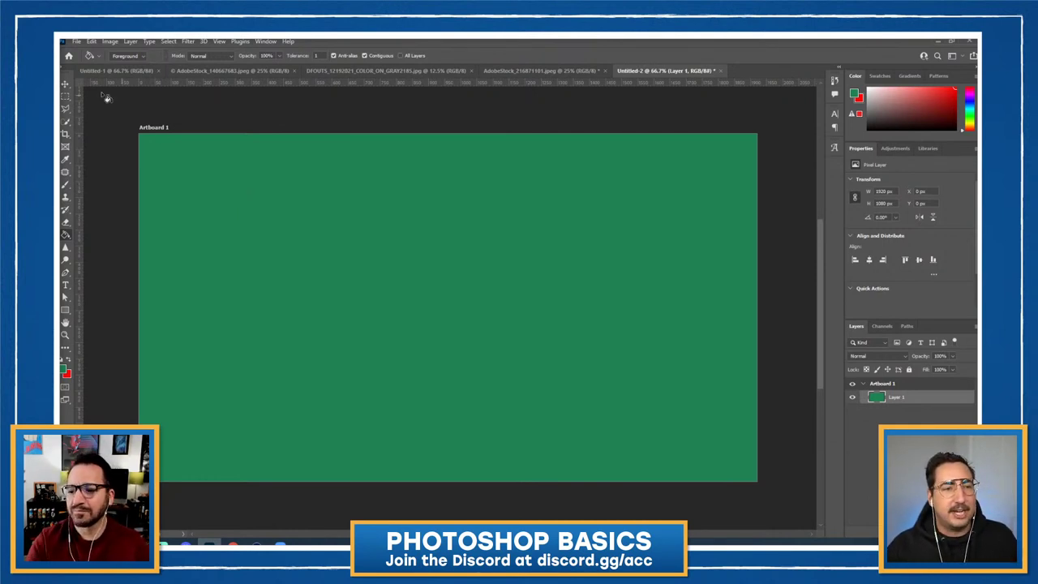
# Step: Choose the Elliptical Marquee Tool and drag a test ellipse across the green artboard
pyautogui.click(65, 97)
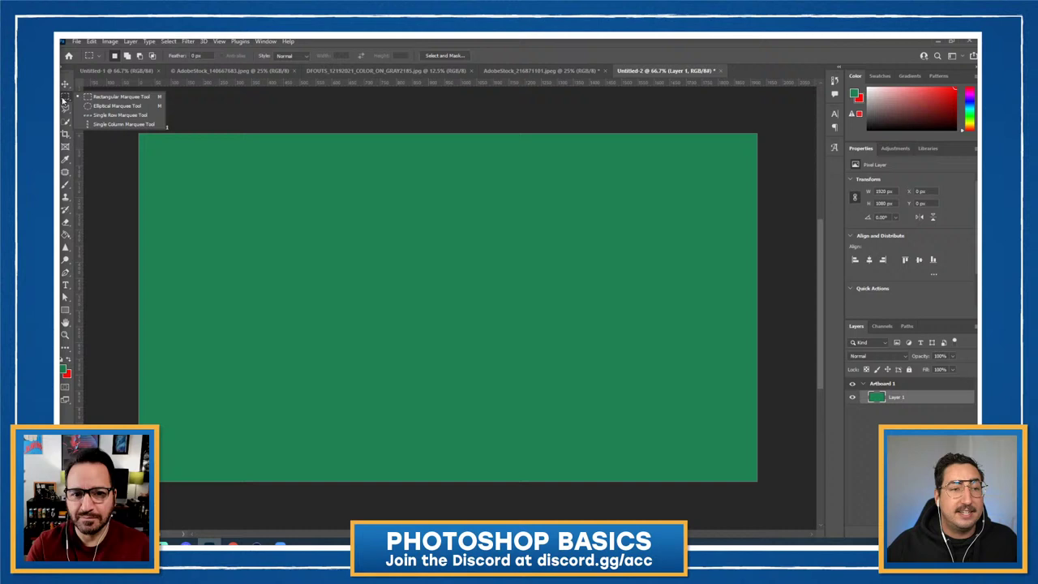
pyautogui.click(106, 106)
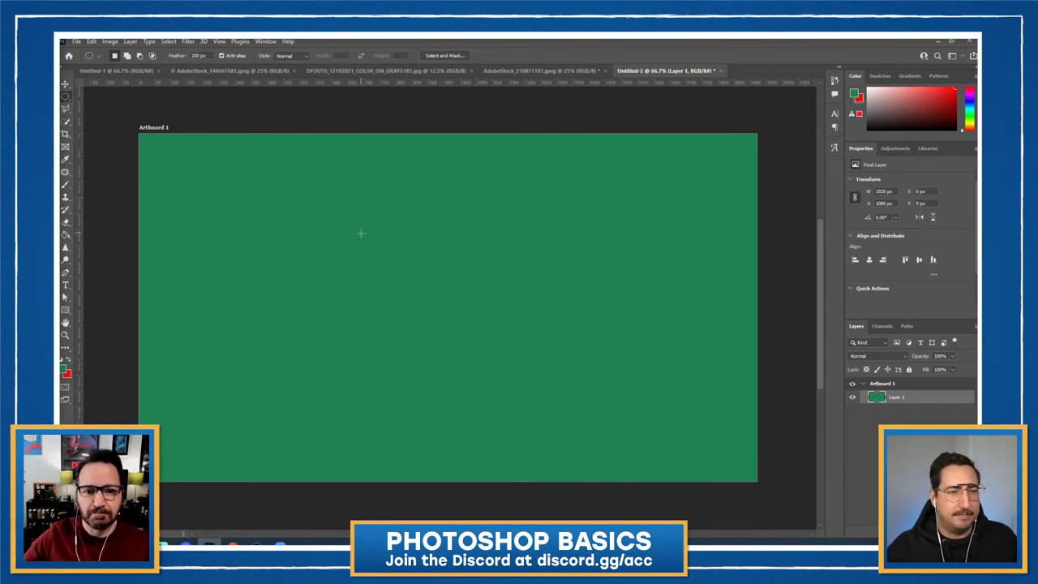
pyautogui.click(68, 98)
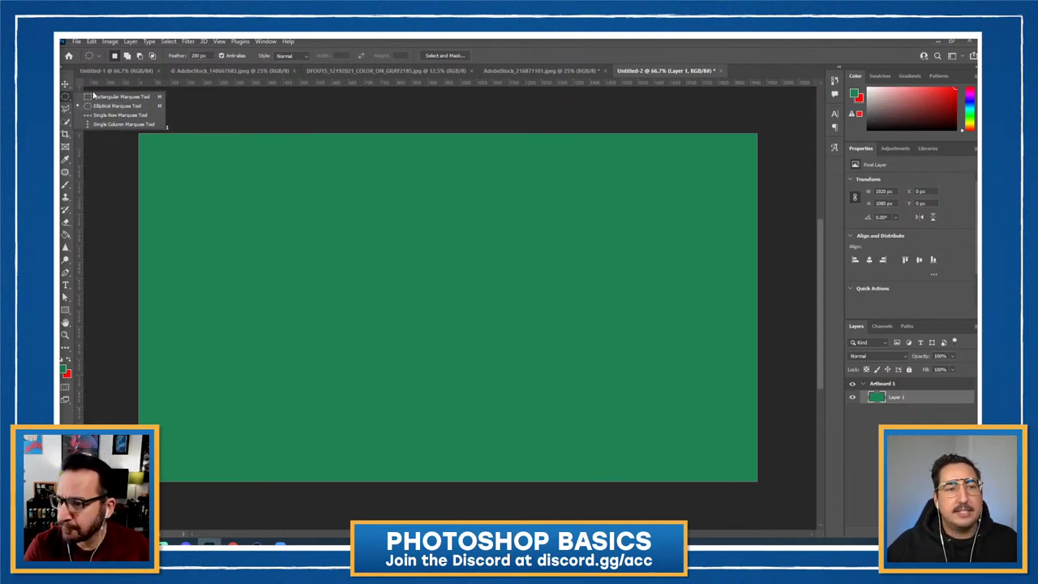
pyautogui.click(96, 97)
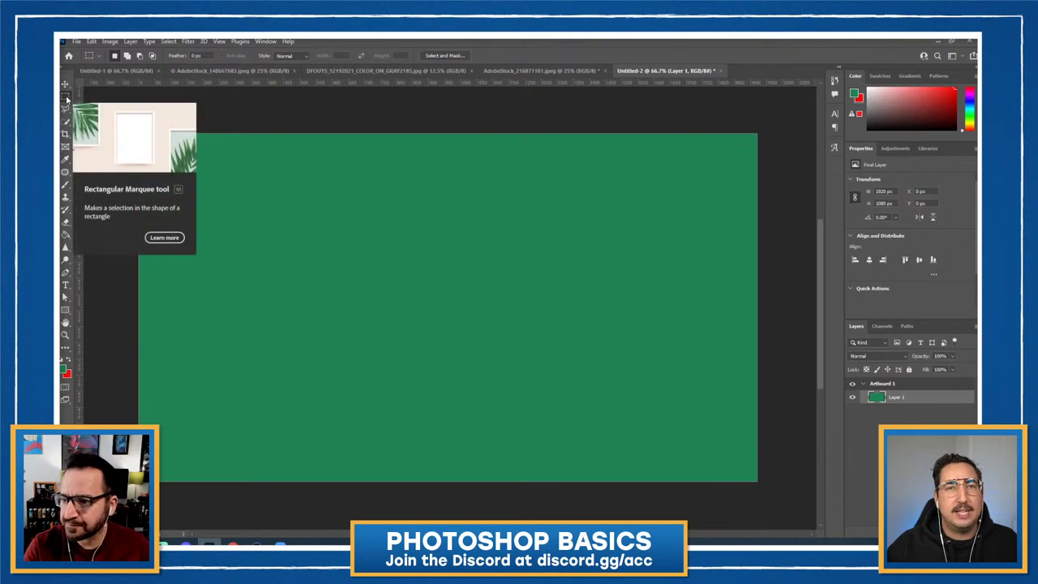
pyautogui.click(68, 98)
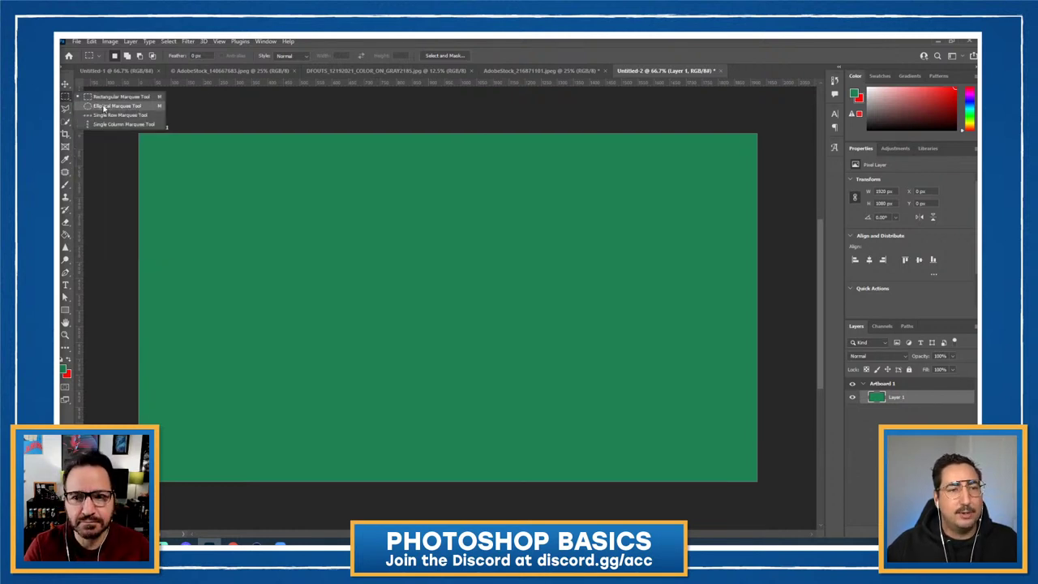
pyautogui.click(94, 108)
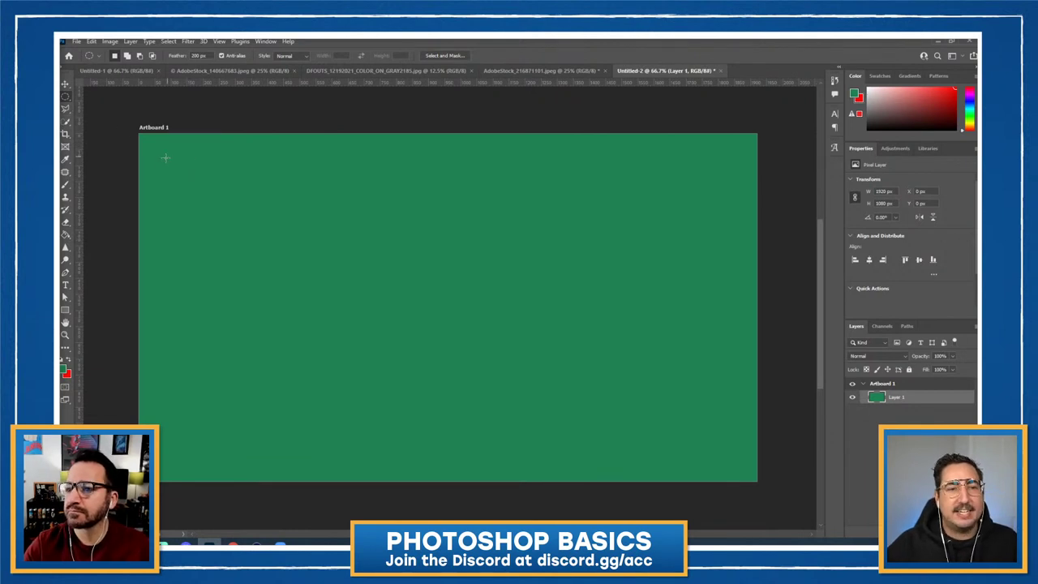
pyautogui.moveTo(163, 158); pyautogui.dragTo(730, 459)
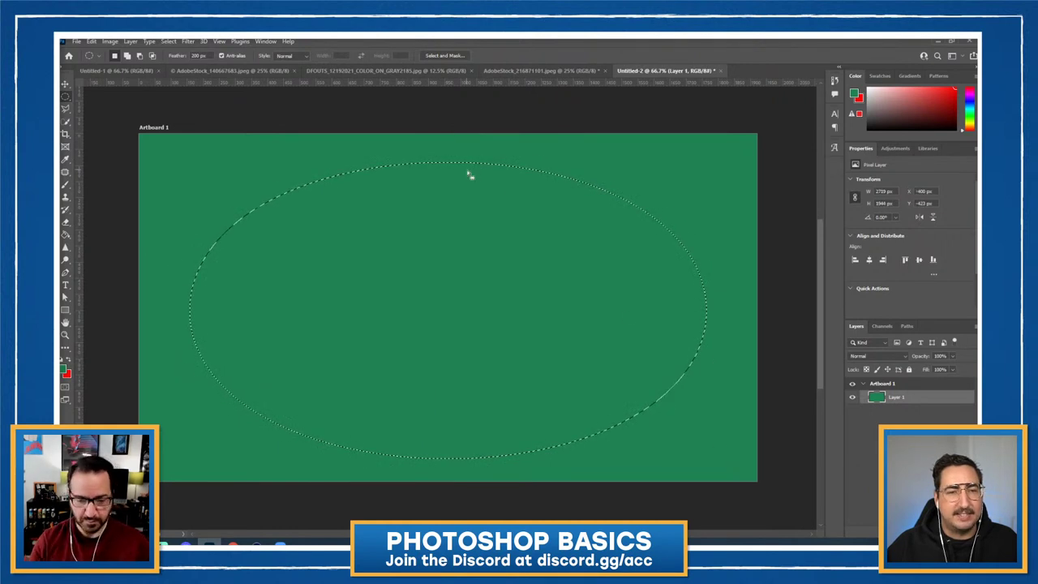
# Step: Deselect, set Feather to 10 px, redraw the large ellipse, and make red the foreground colour
pyautogui.hotkey('ctrl', 'd')
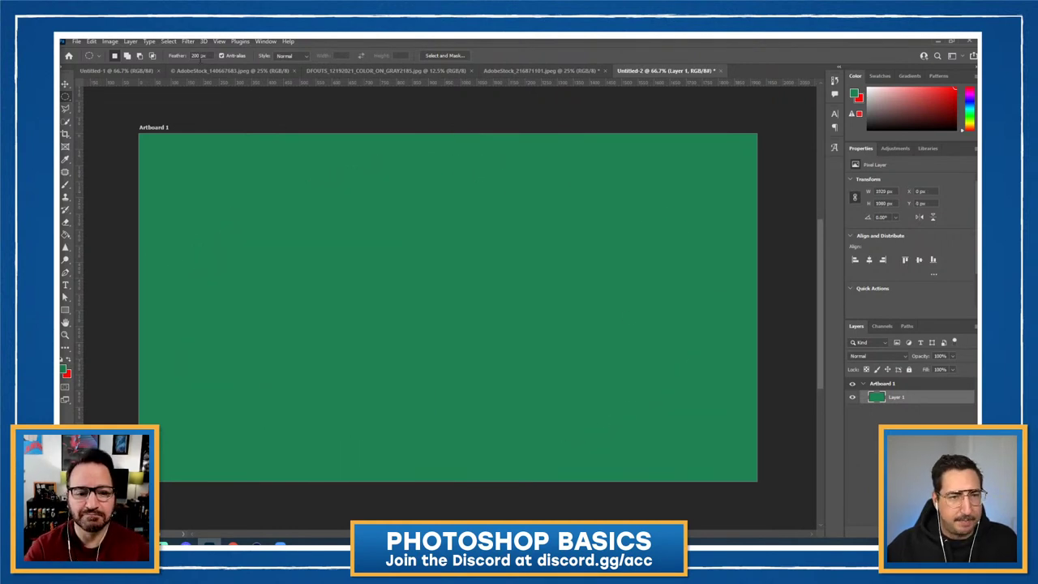
pyautogui.click(197, 55)
pyautogui.write('10')
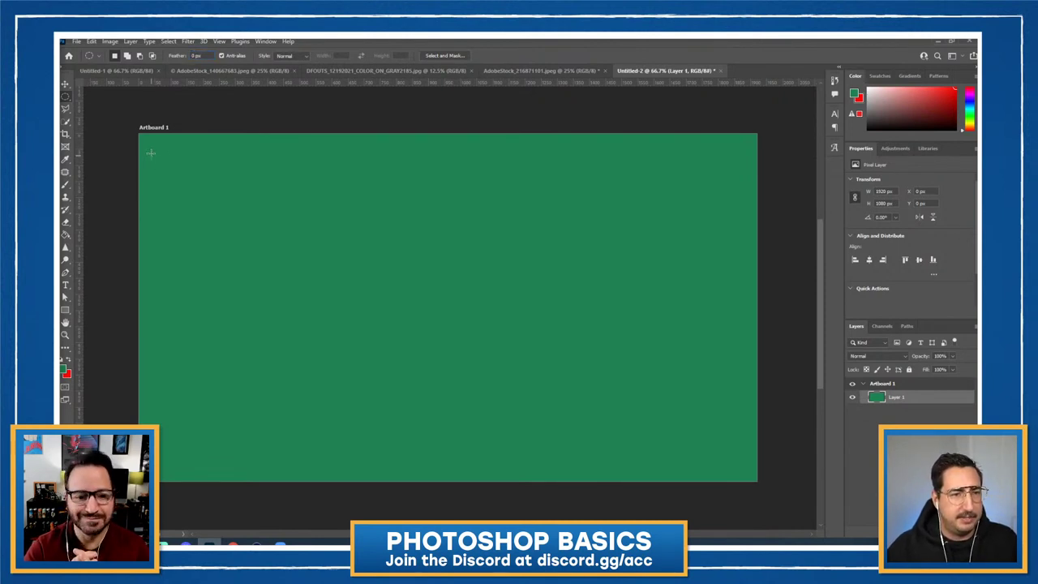
pyautogui.moveTo(151, 152); pyautogui.dragTo(740, 462)
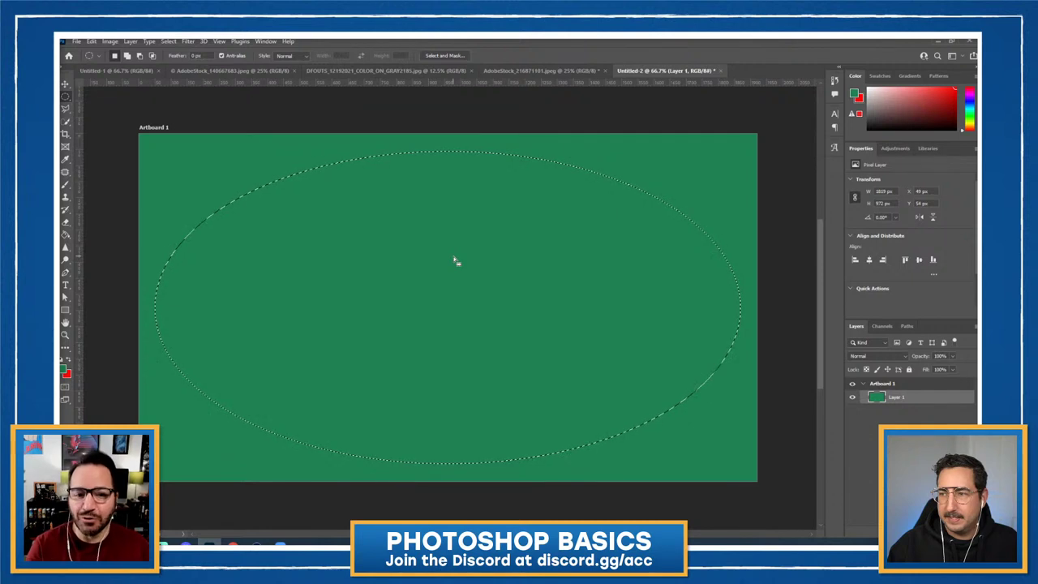
pyautogui.click(70, 361)
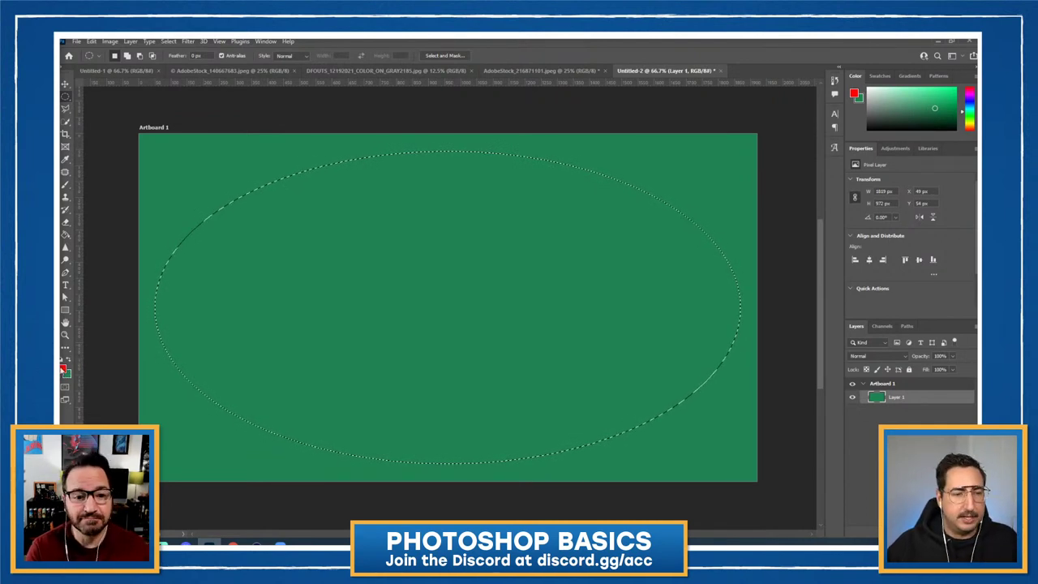
pyautogui.click(63, 370)
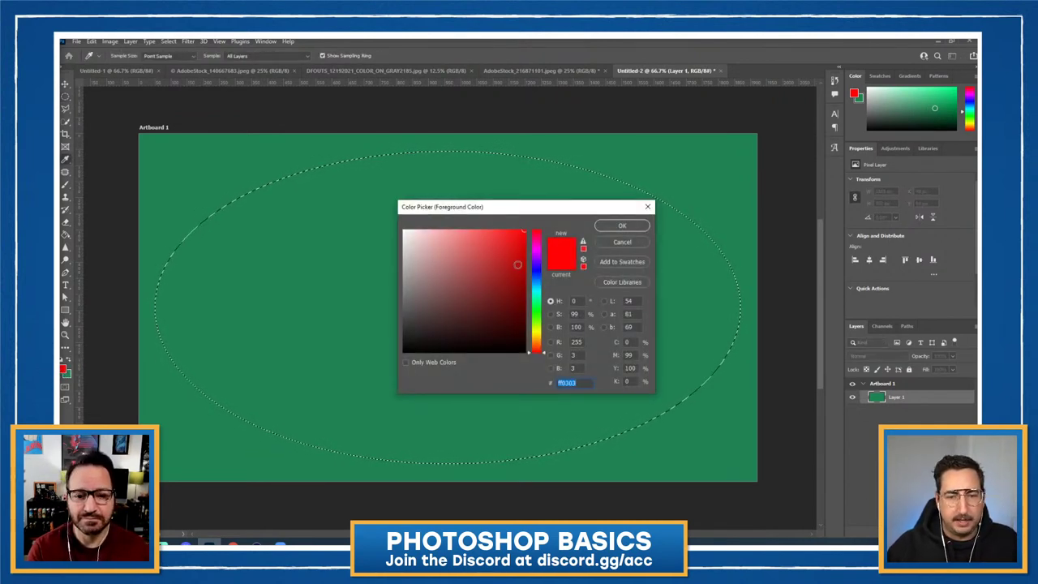
# Step: Set the foreground to pink, Paint Bucket the elliptical selection, then deselect
pyautogui.click(537, 247)
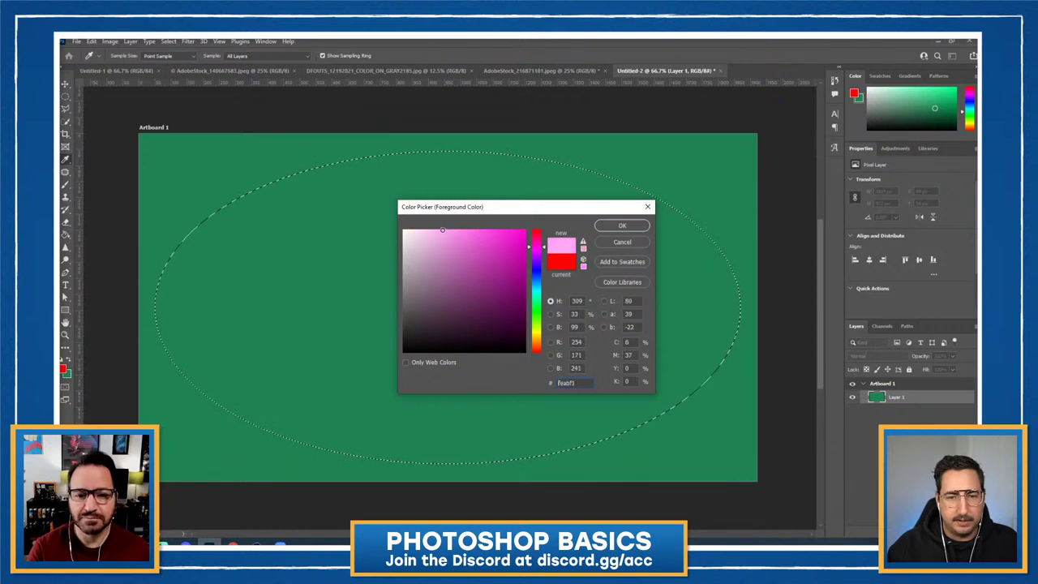
pyautogui.click(612, 224)
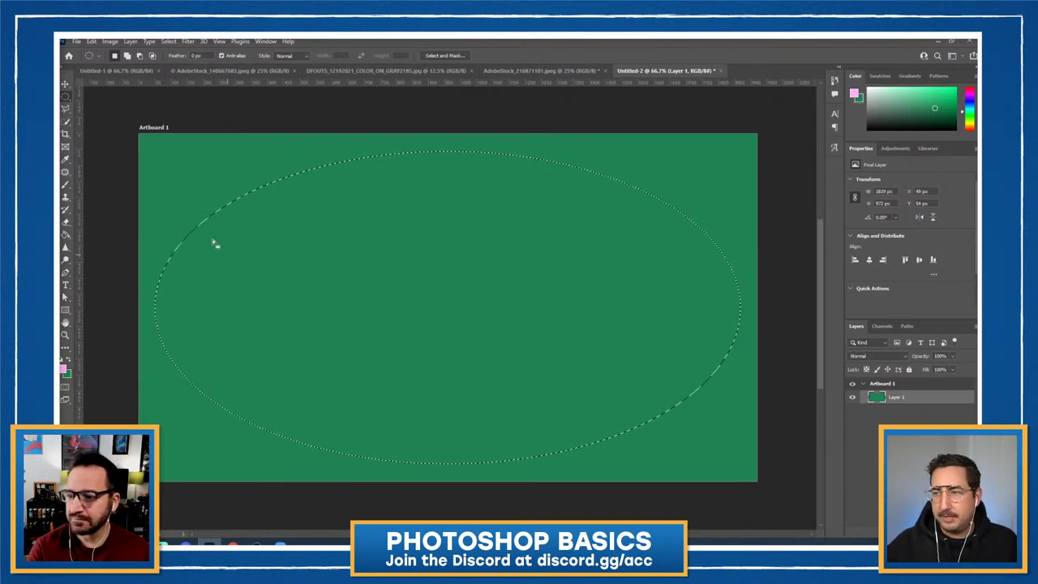
pyautogui.press('g')
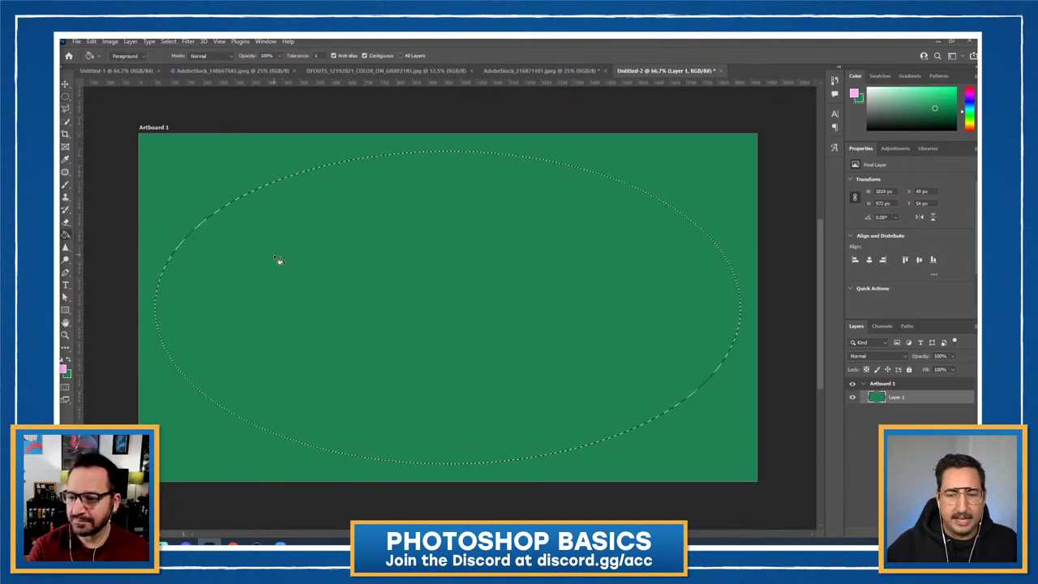
pyautogui.click(274, 259)
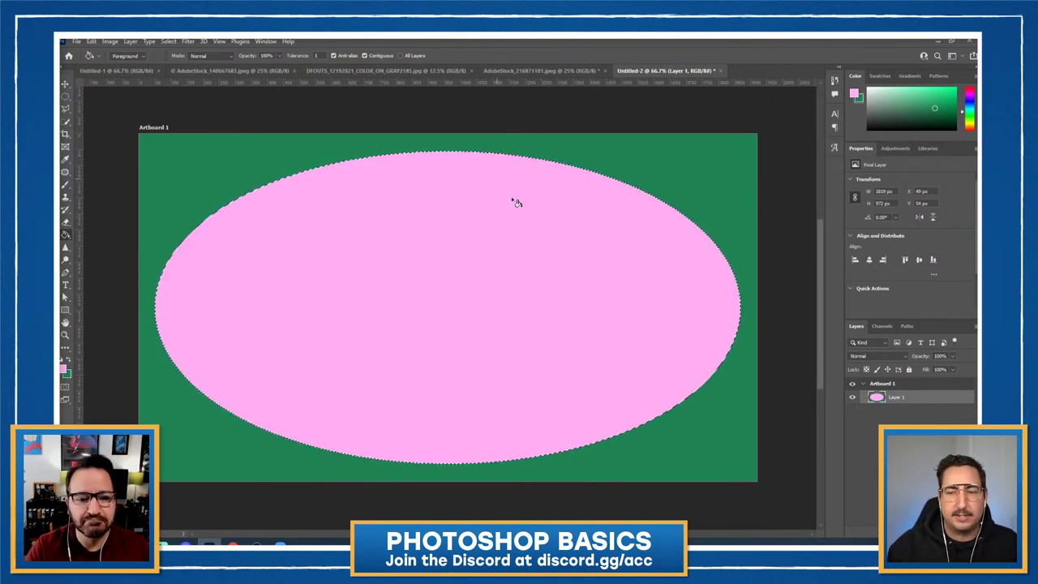
pyautogui.hotkey('ctrl', 'd')
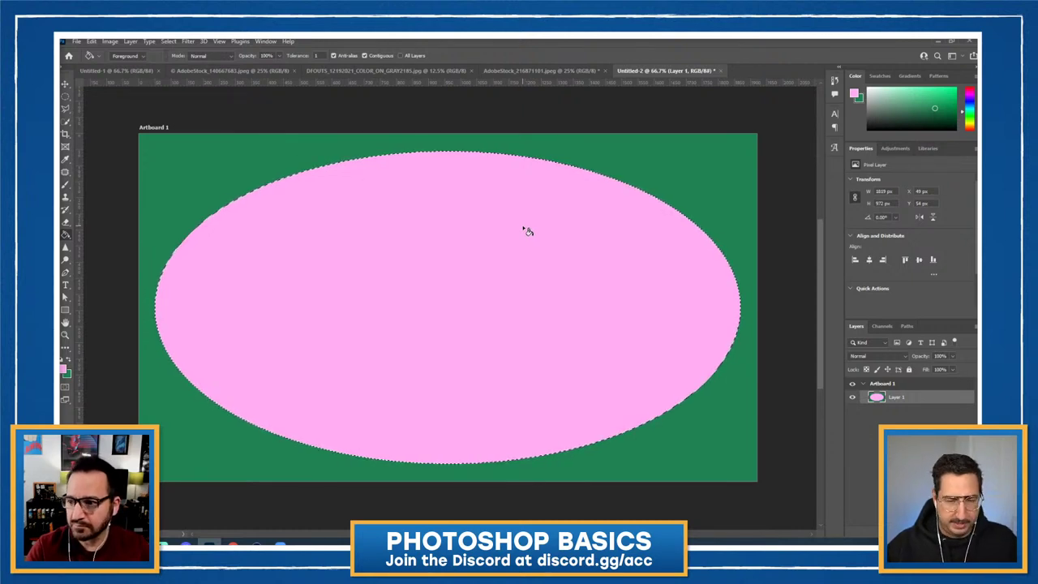
pyautogui.press('v')
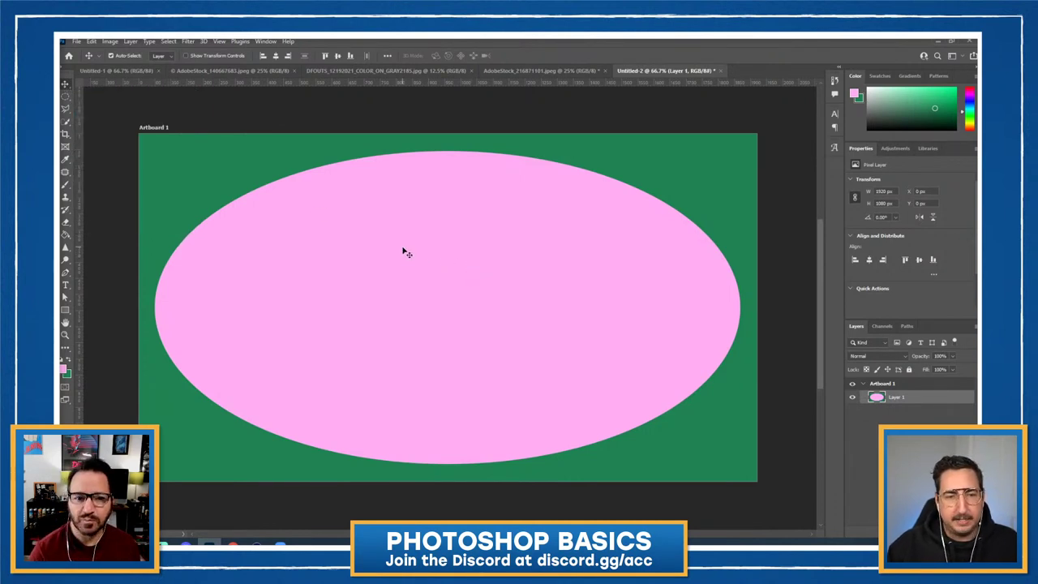
# Step: Move the pink ellipse, undo back to the unfilled ellipse selection, and minimize Photoshop
pyautogui.moveTo(406, 252); pyautogui.dragTo(488, 325)
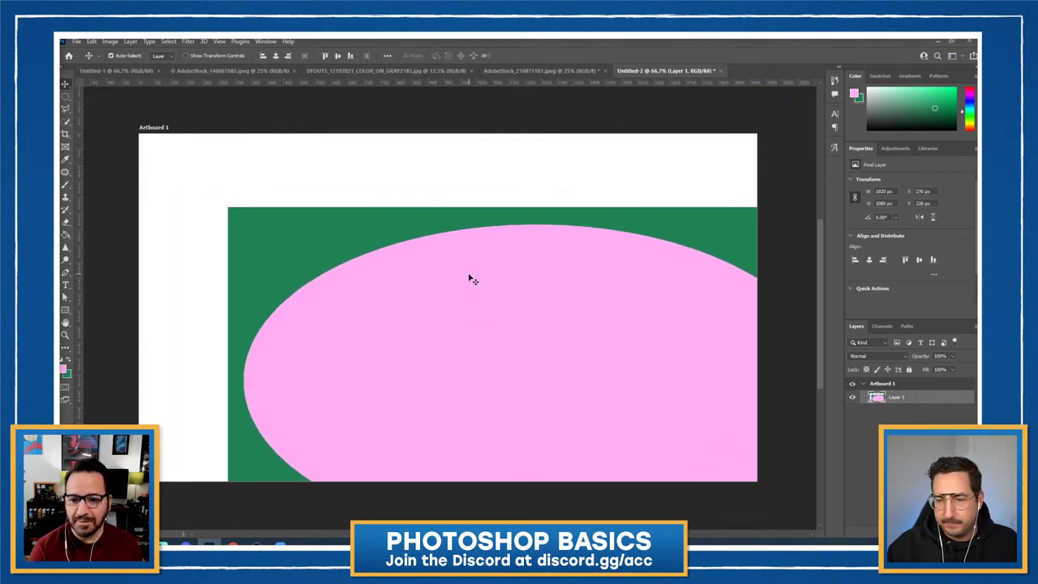
pyautogui.moveTo(470, 278); pyautogui.dragTo(427, 253)
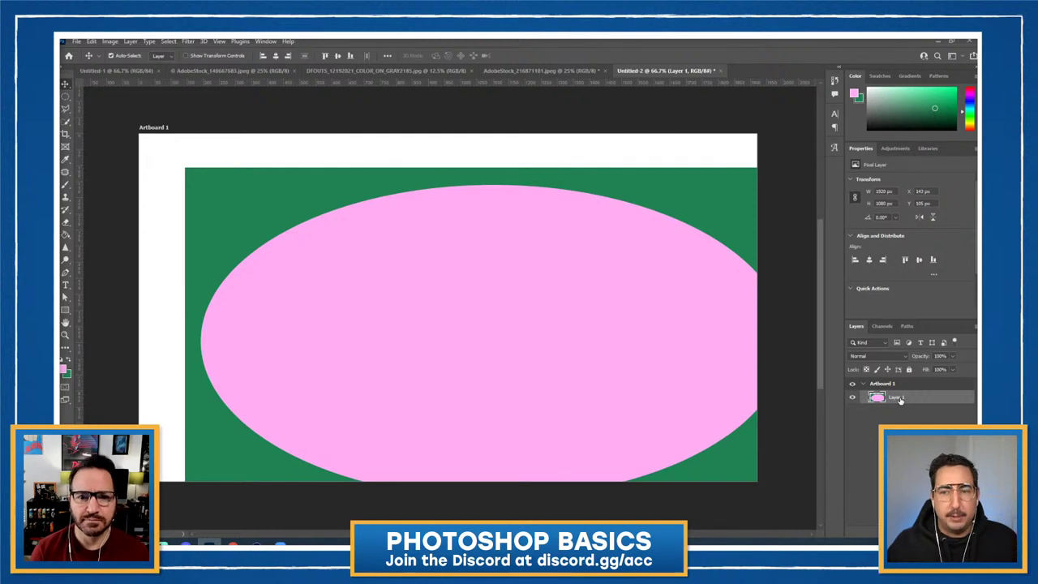
pyautogui.hotkey('ctrl', 'z')
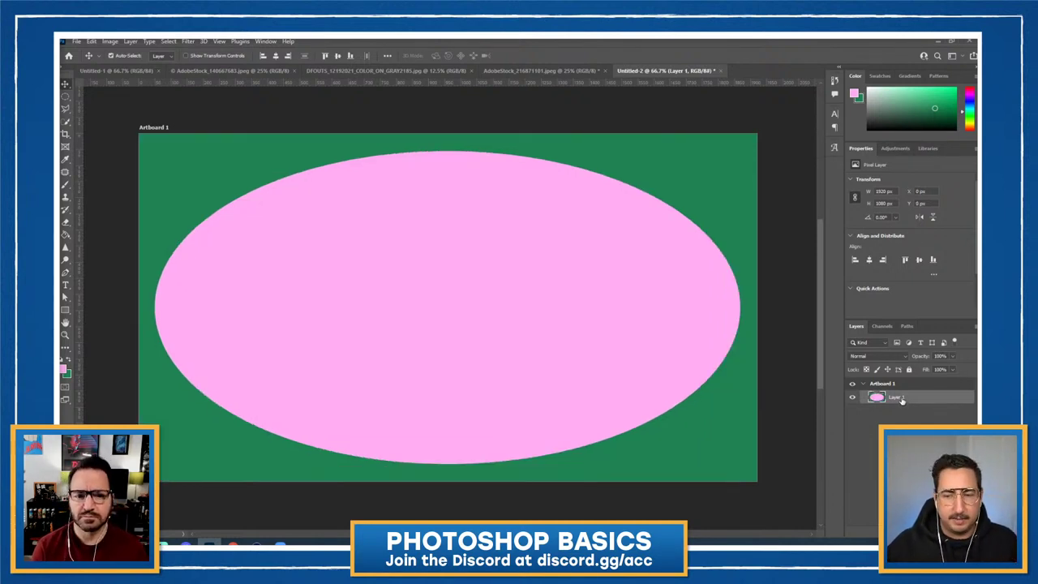
pyautogui.keyDown('ctrl'); pyautogui.click(875, 396); pyautogui.keyUp('ctrl')
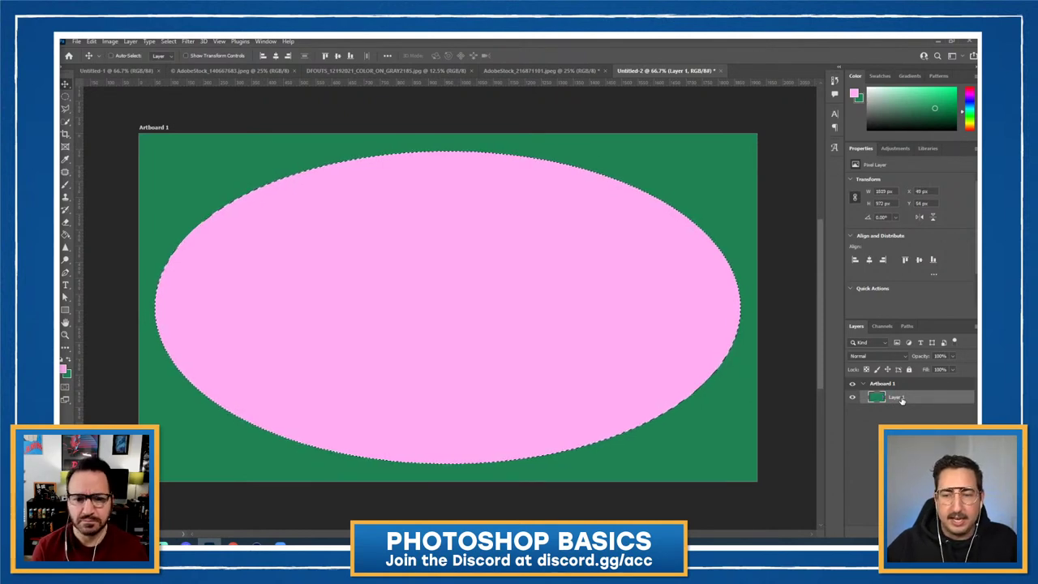
pyautogui.hotkey('ctrl', 'BackSpace')
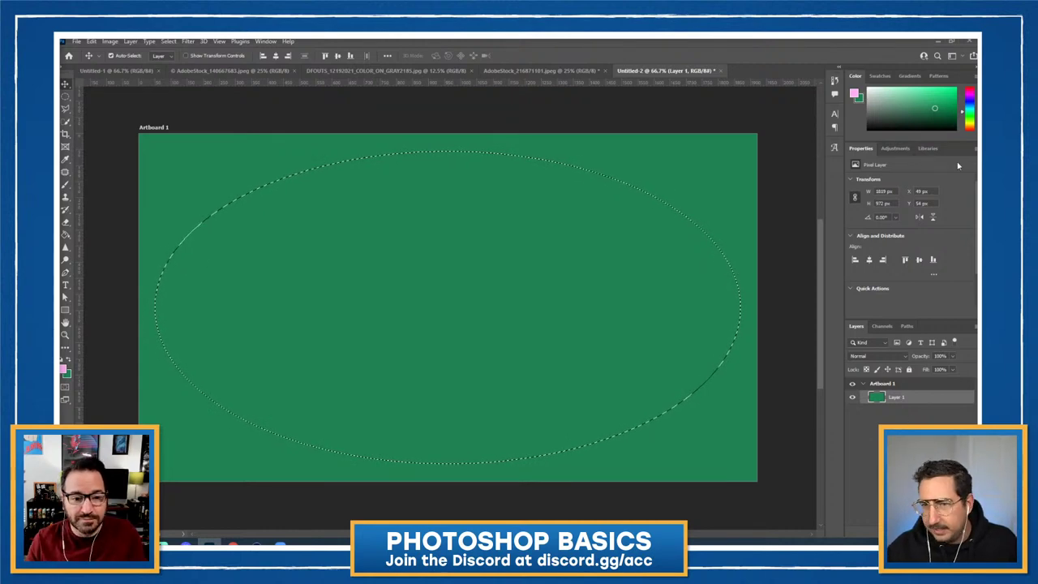
pyautogui.click(950, 39)
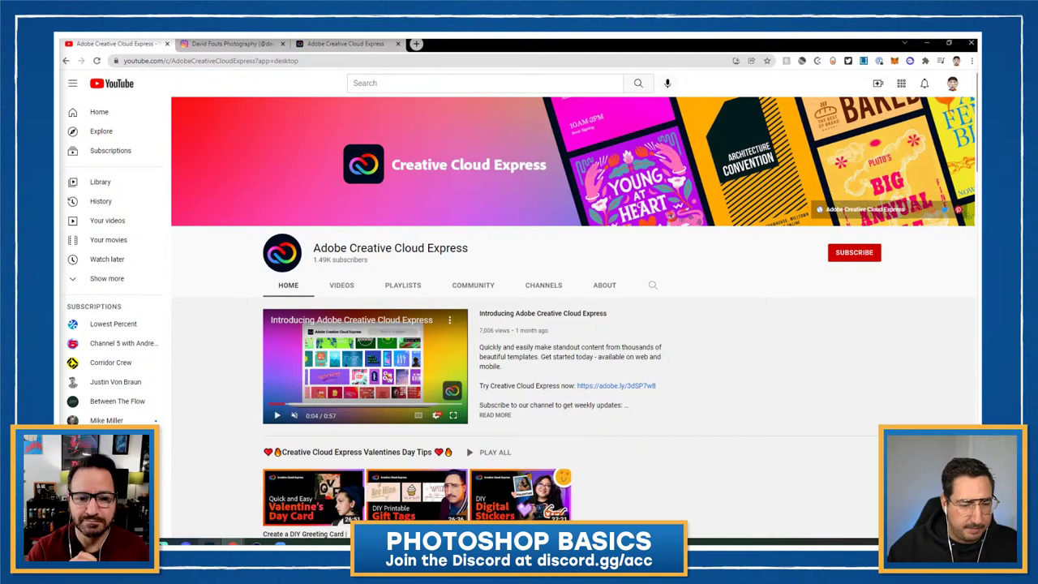
# Step: Bring Photoshop back in front of YouTube, moved up-left and enlarged to cover most of the page
pyautogui.click(215, 541)
pyautogui.moveTo(600, 317); pyautogui.dragTo(467, 47)
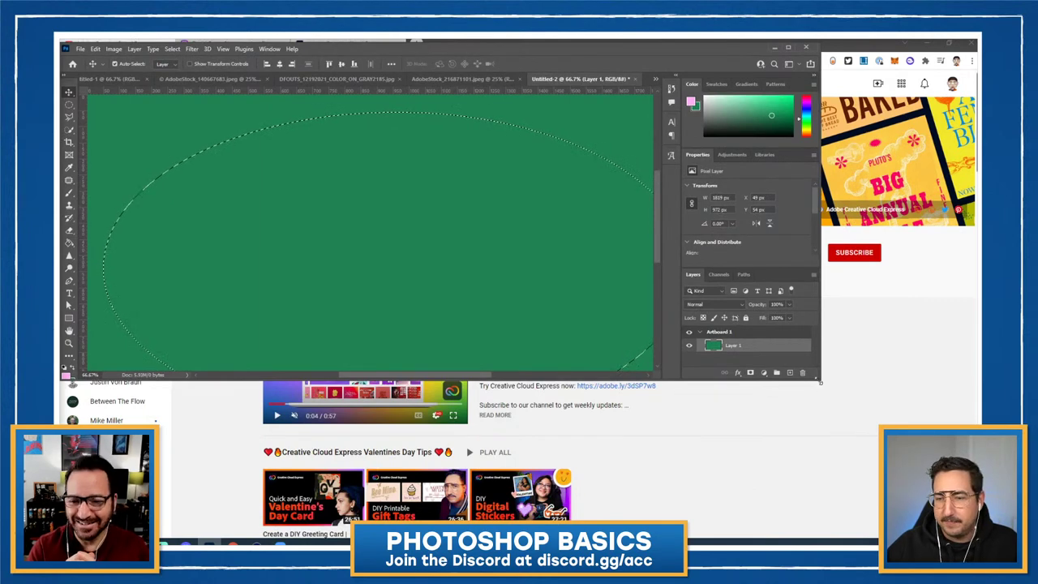
pyautogui.moveTo(820, 379); pyautogui.dragTo(972, 421)
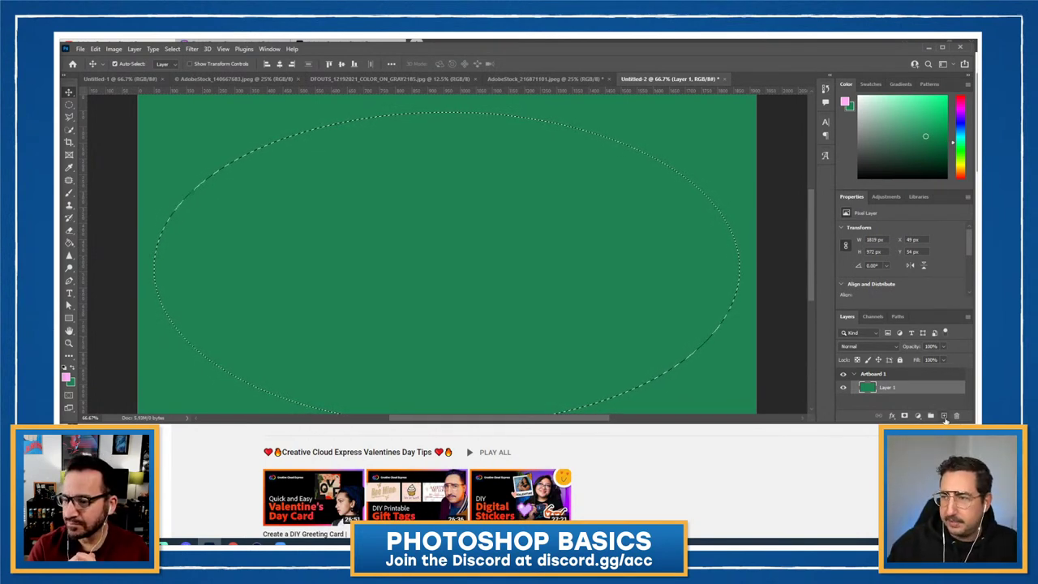
# Step: Fill the ellipse pink on a new Layer 2, then maximize Photoshop and dock Layers at the top
pyautogui.click(943, 416)
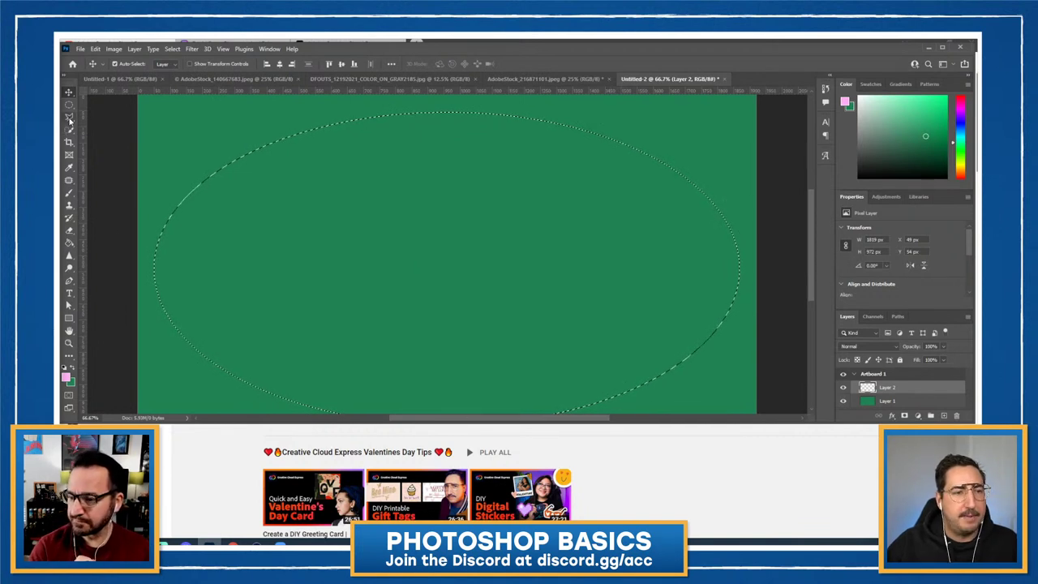
pyautogui.click(71, 244)
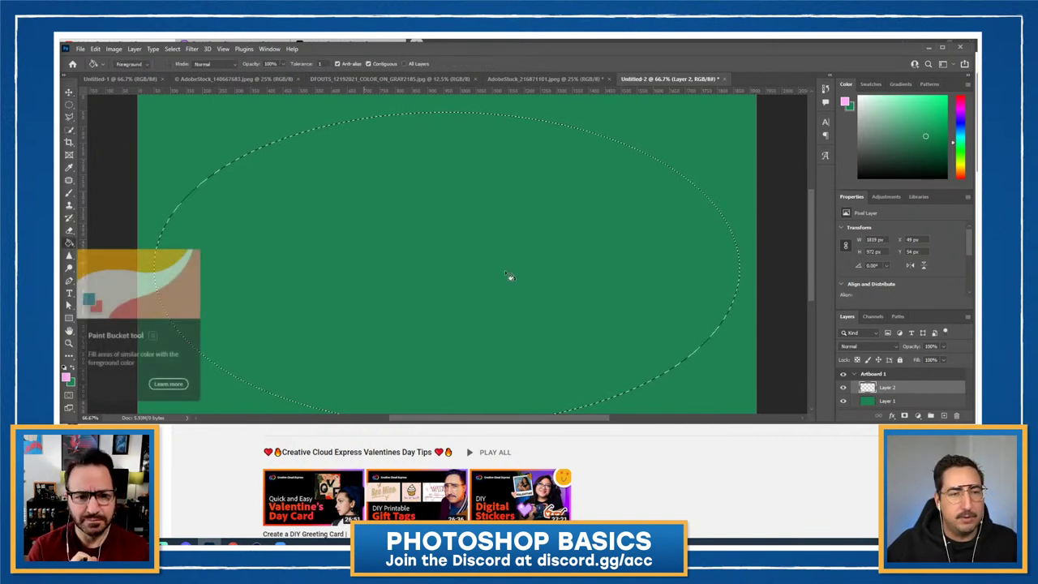
pyautogui.click(501, 222)
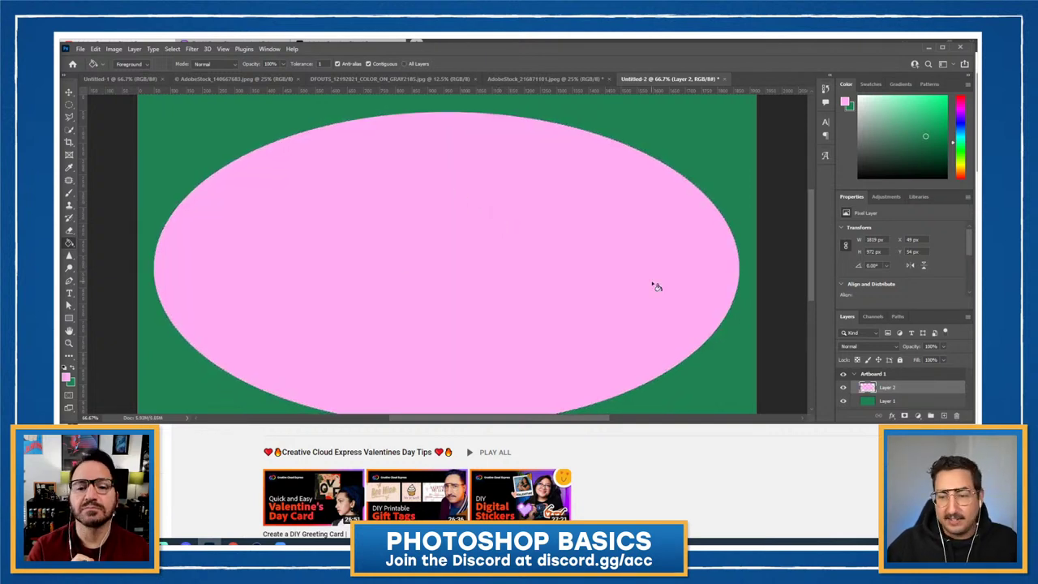
pyautogui.click(942, 48)
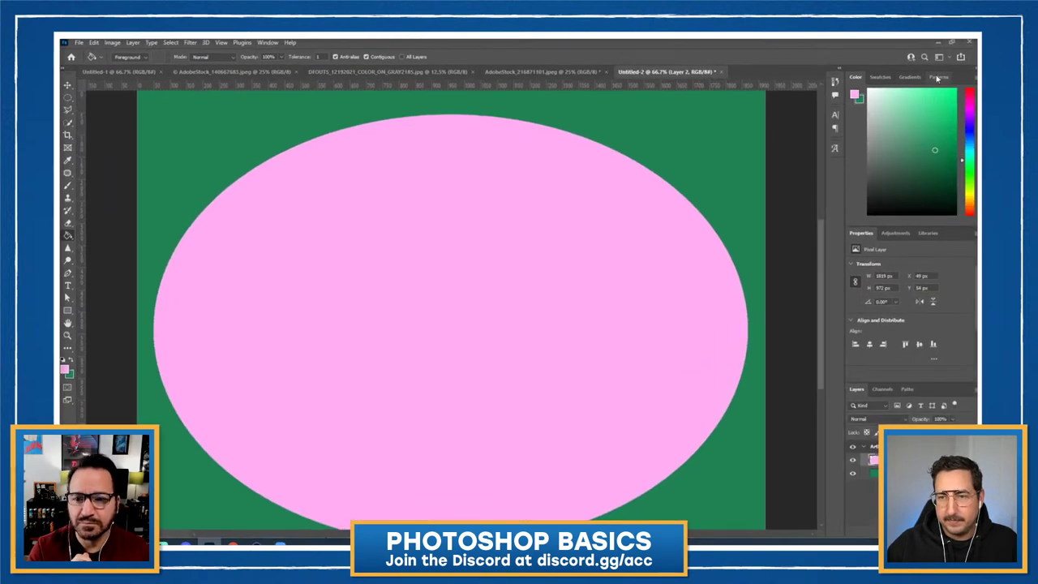
pyautogui.moveTo(922, 390); pyautogui.dragTo(919, 75)
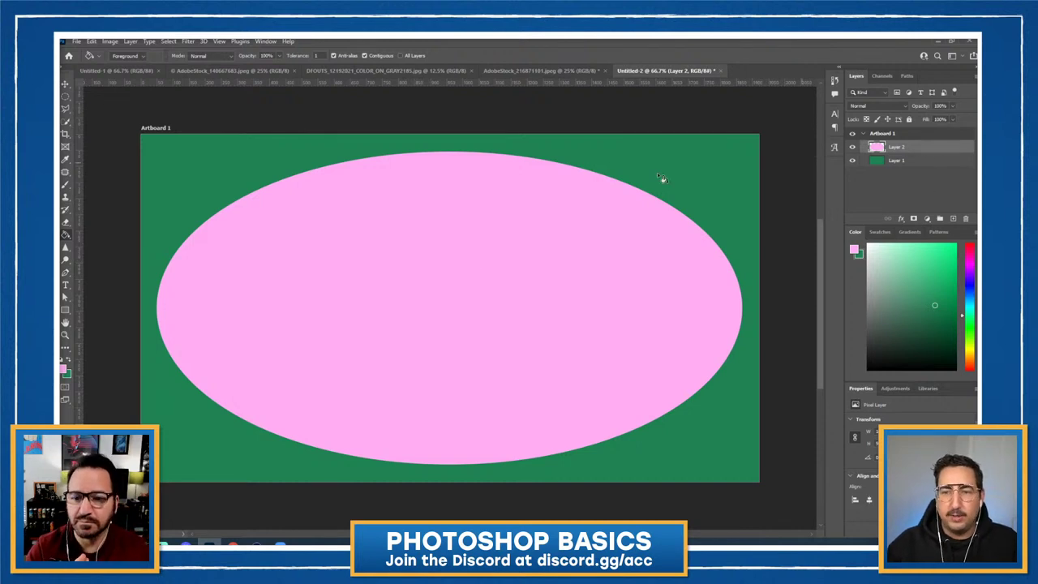
# Step: Drag the pink ellipse around the green artboard with the Move tool, leaving it near the centre
pyautogui.press('v')
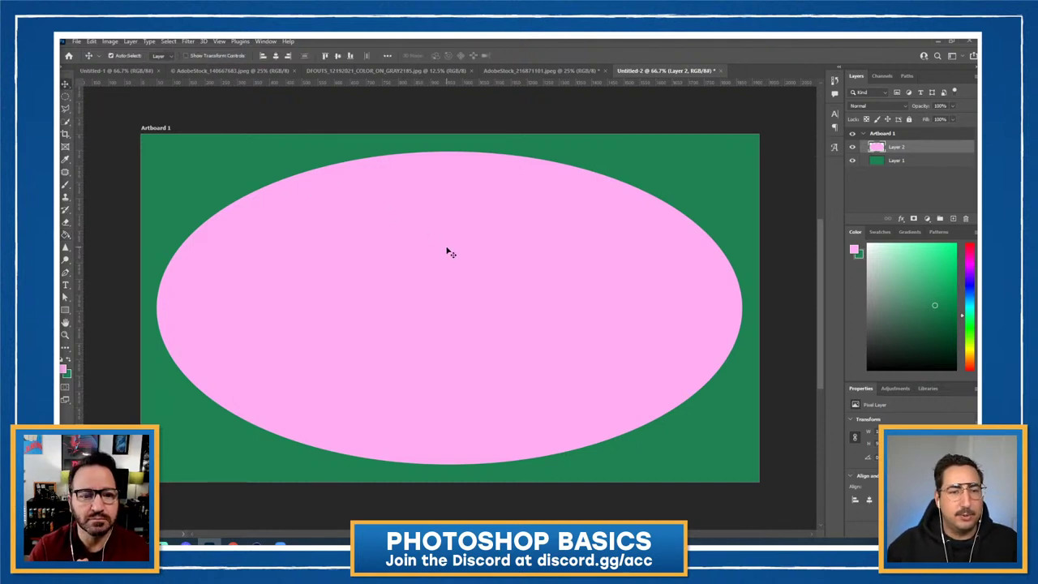
pyautogui.moveTo(446, 248); pyautogui.dragTo(466, 272)
pyautogui.moveTo(482, 328)
pyautogui.mouseDown()
pyautogui.moveTo(449, 299)
pyautogui.moveTo(472, 331)
pyautogui.moveTo(490, 333)
pyautogui.mouseUp()
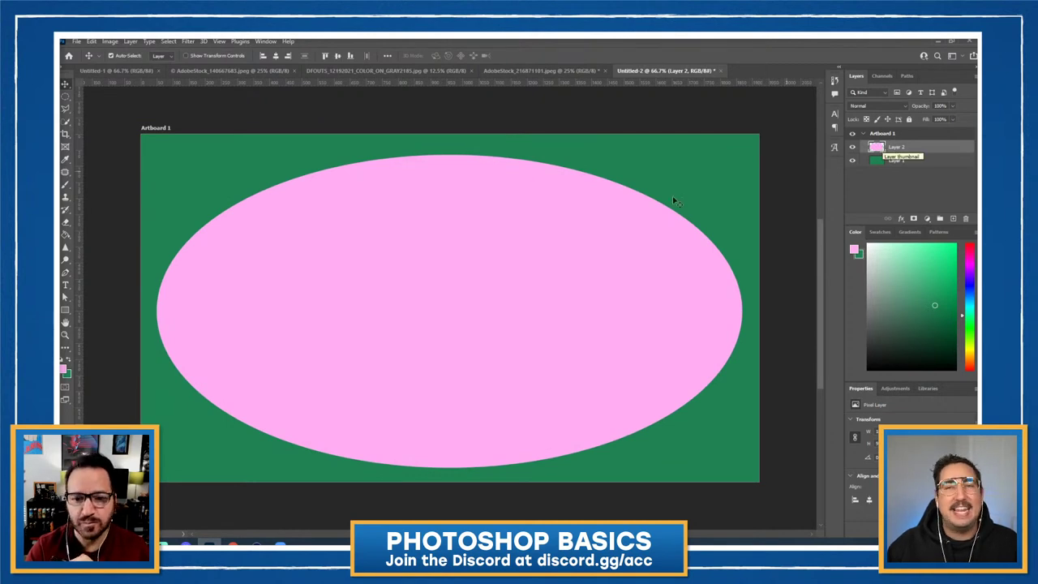
pyautogui.moveTo(498, 282); pyautogui.dragTo(498, 266)
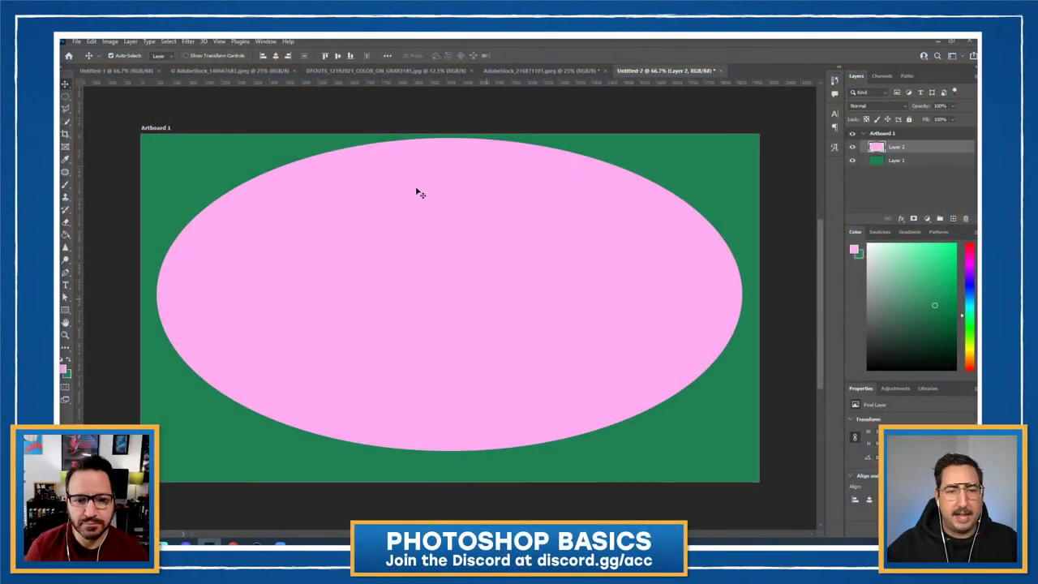
pyautogui.moveTo(390, 278); pyautogui.dragTo(389, 294)
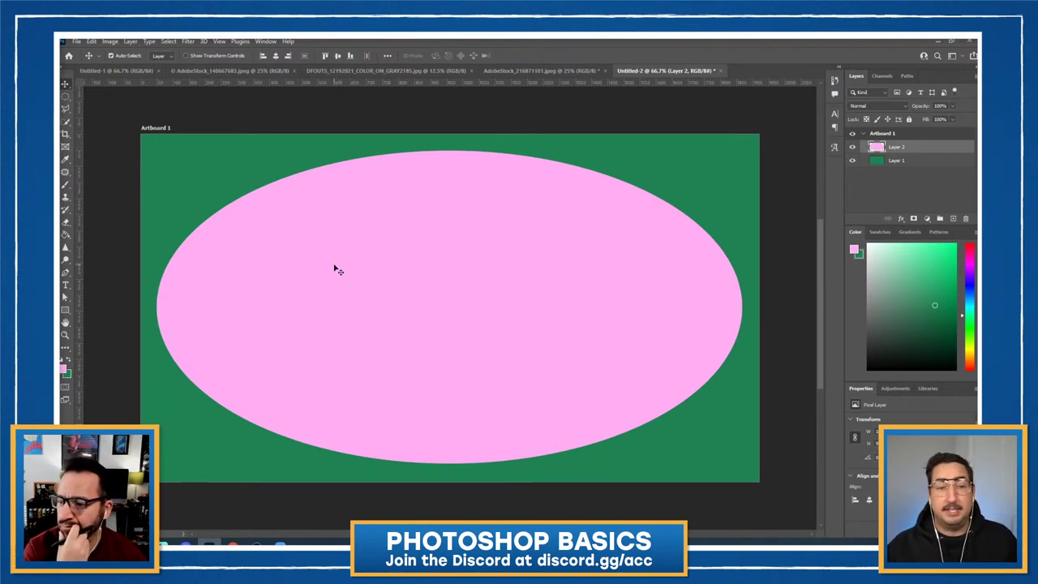
# Step: Start a Horizontal Type text layer on the pink ellipse with a 60 pt font size
pyautogui.click(66, 285)
pyautogui.rightClick(66, 287)
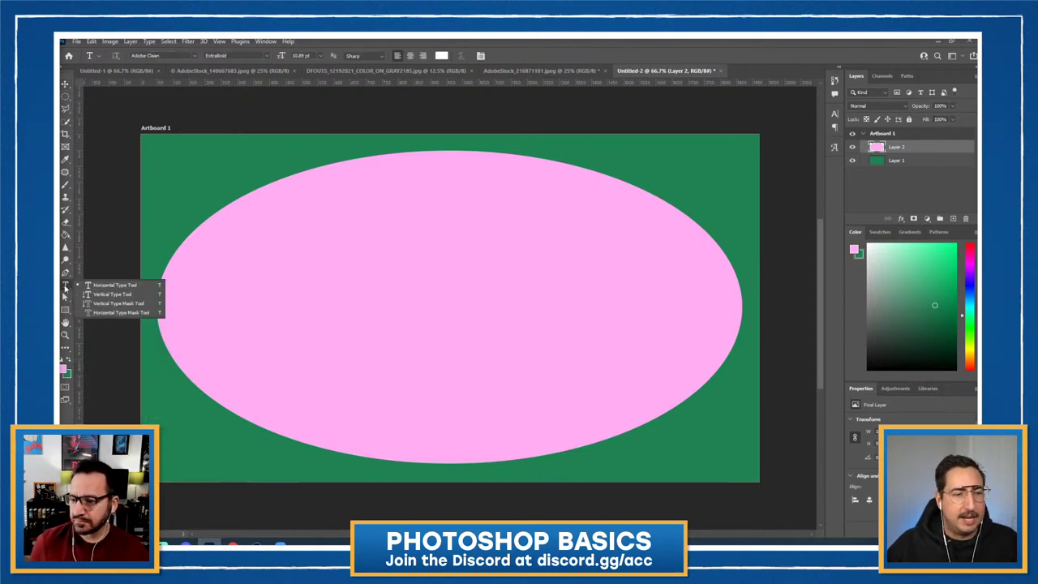
pyautogui.click(113, 285)
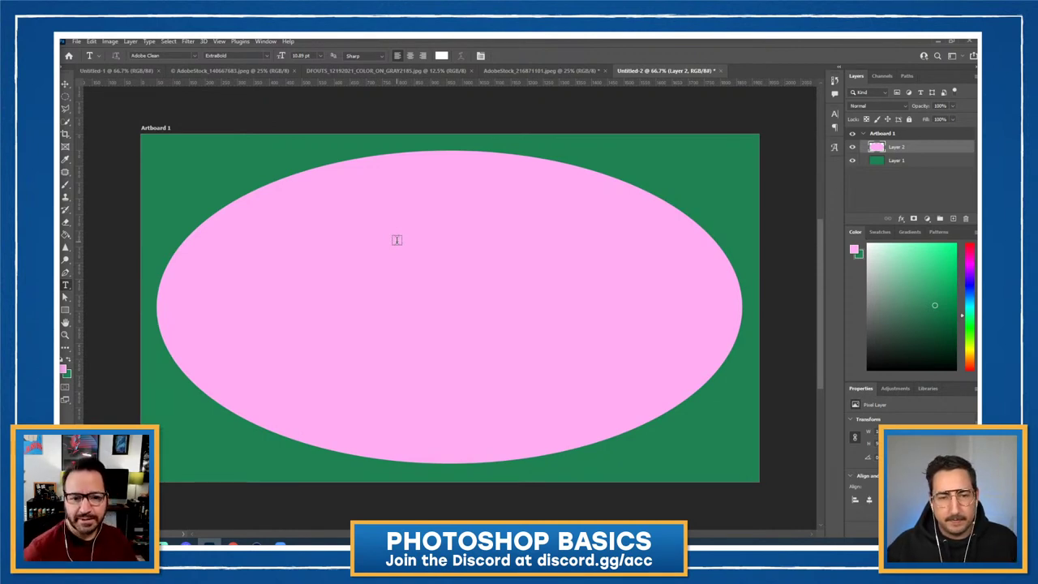
pyautogui.click(397, 240)
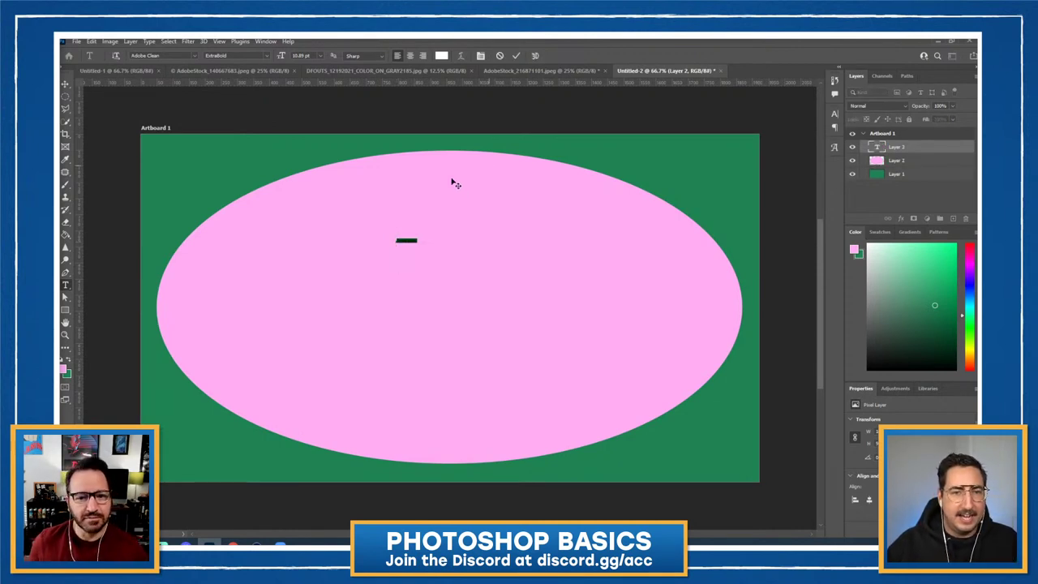
pyautogui.click(317, 57)
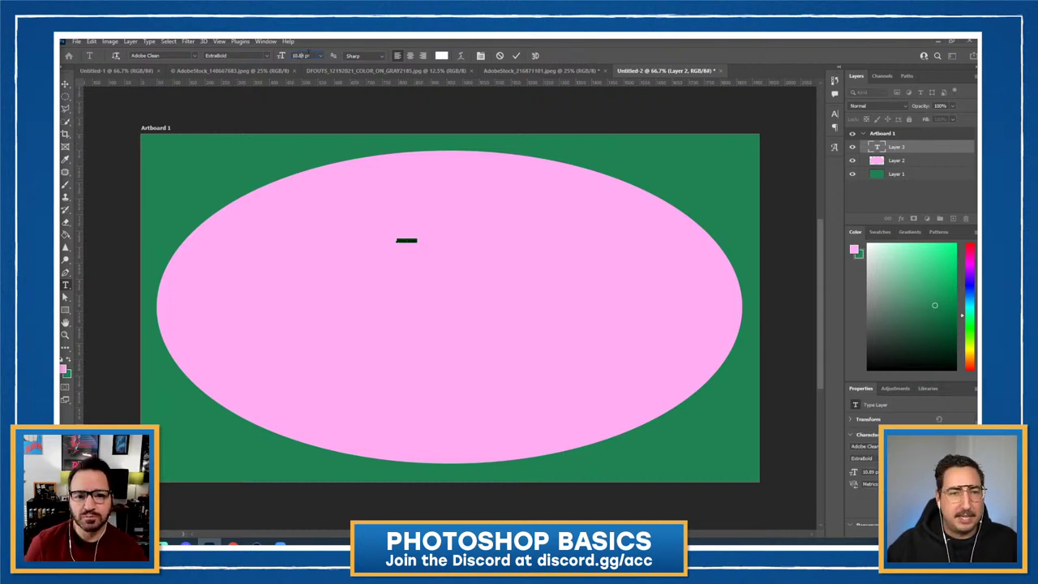
pyautogui.click(320, 56)
pyautogui.click(315, 171)
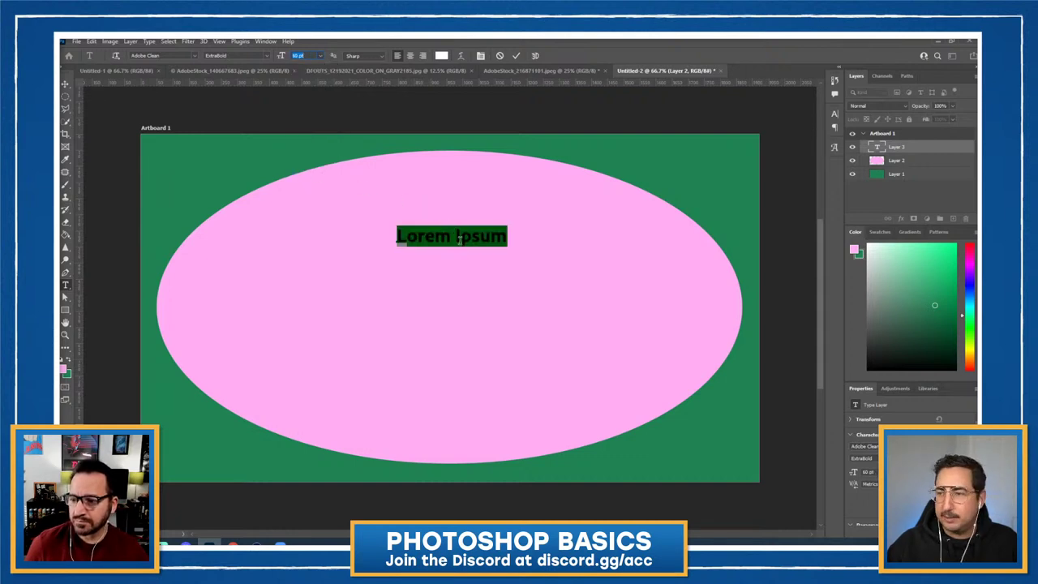
# Step: Replace all the Lorem Ipsum placeholder text with the word 'Mythic'
pyautogui.click(470, 235)
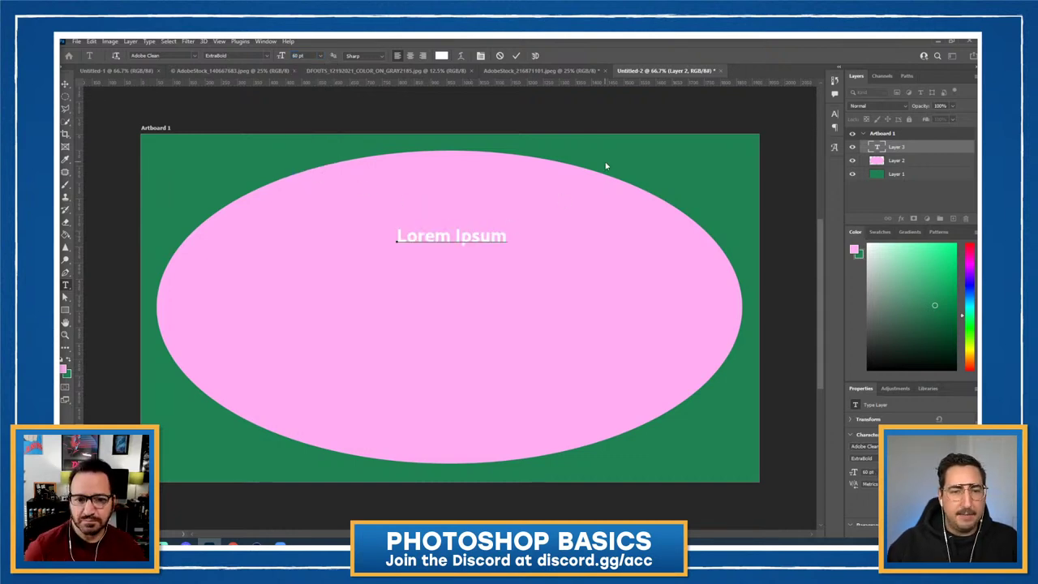
pyautogui.press('ctrl')
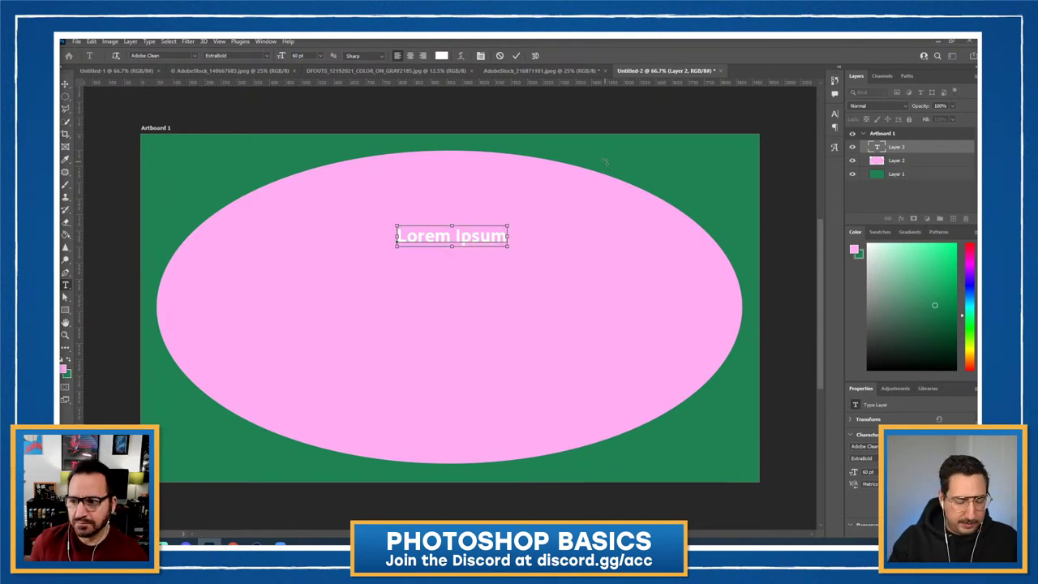
pyautogui.hotkey('ctrl', 'a')
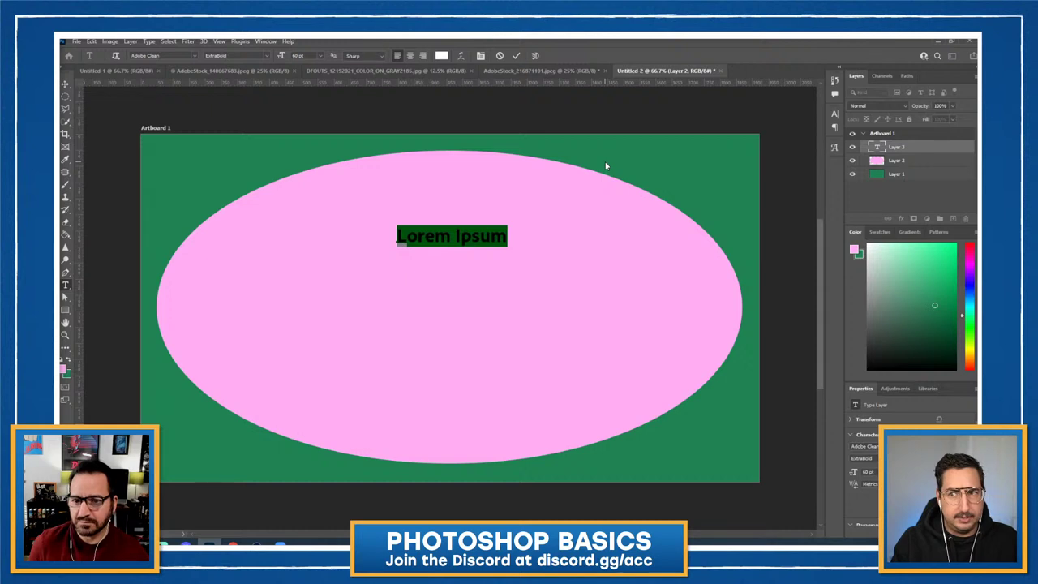
pyautogui.write('My')
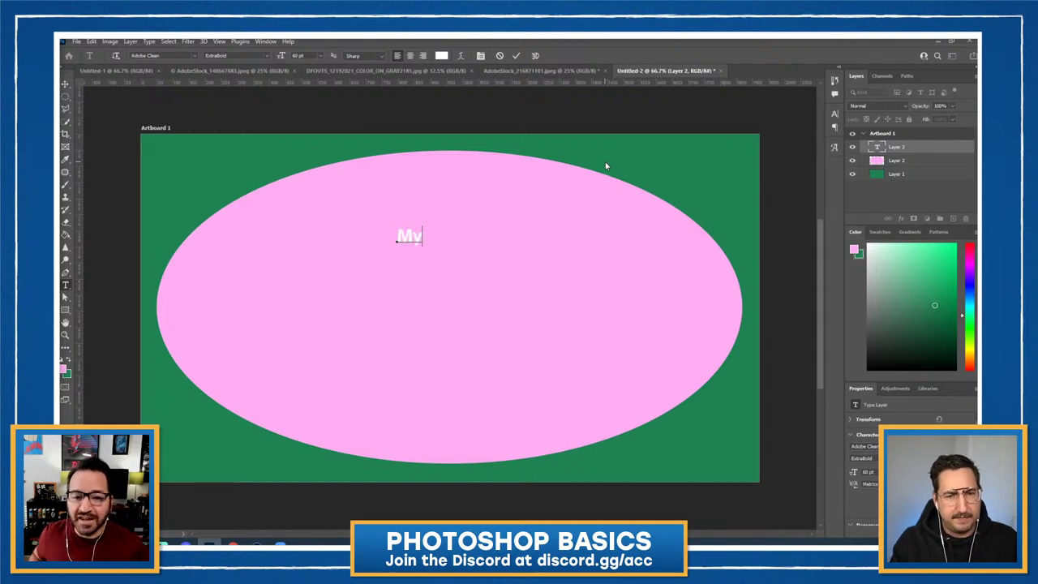
pyautogui.write('thic')
# Step: Move the caret within 'Mythic' and bring up the Character panel with Ctrl+T
pyautogui.hotkey('shift', 'Right')
pyautogui.hotkey('shift', 'Right')
pyautogui.hotkey('shift', 'Right')
pyautogui.hotkey('shift', 'Right')
pyautogui.hotkey('shift', 'Right')
pyautogui.hotkey('shift', 'Right')
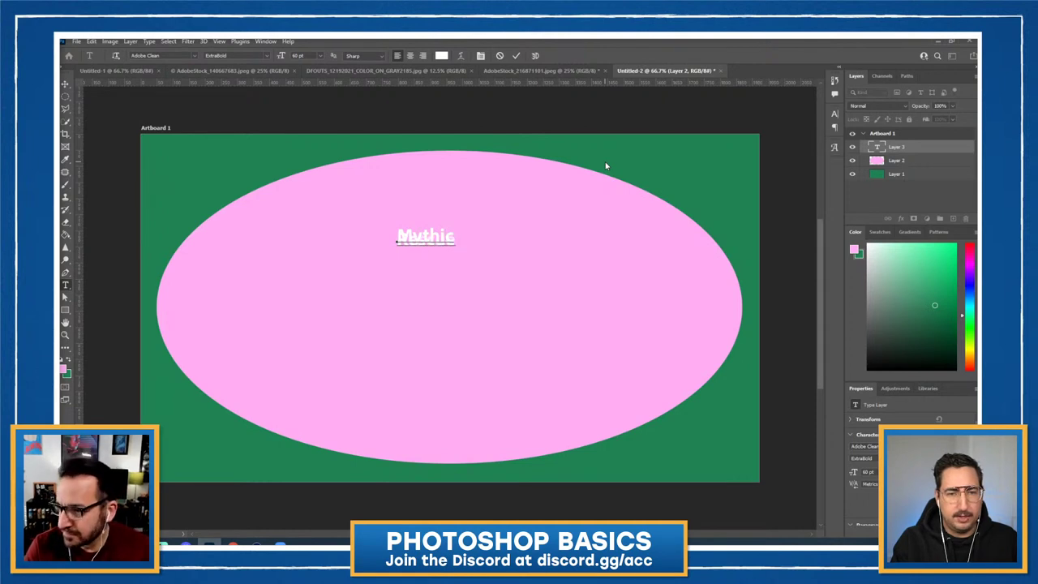
pyautogui.hotkey('shift', 'Left')
pyautogui.hotkey('shift', 'Left')
pyautogui.hotkey('shift', 'Left')
pyautogui.hotkey('shift', 'Left')
pyautogui.hotkey('shift', 'Left')
pyautogui.hotkey('shift', 'Right')
pyautogui.hotkey('shift', 'Right')
pyautogui.hotkey('shift', 'Right')
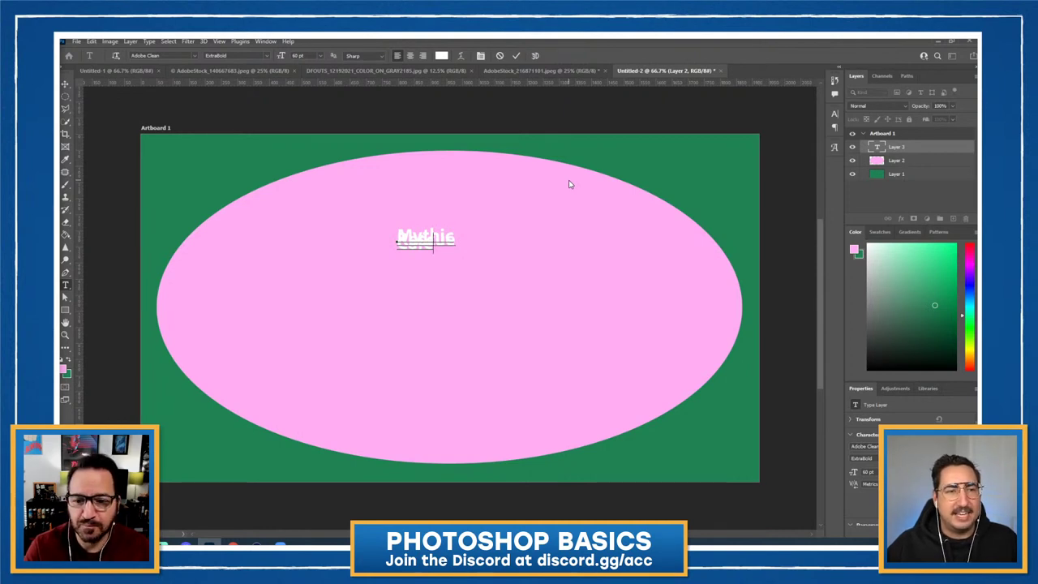
pyautogui.press('ctrl')
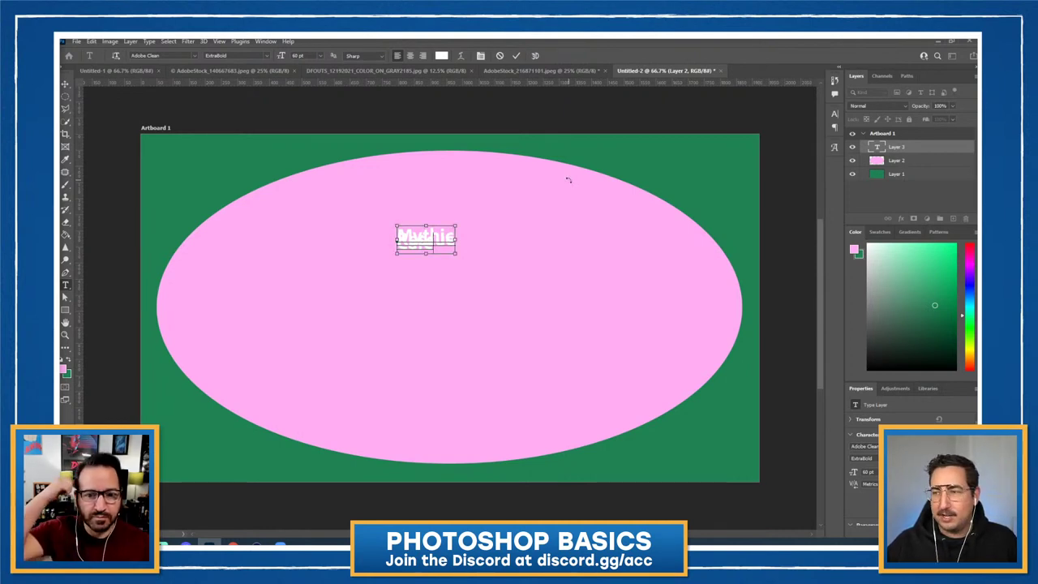
pyautogui.hotkey('ctrl', 't')
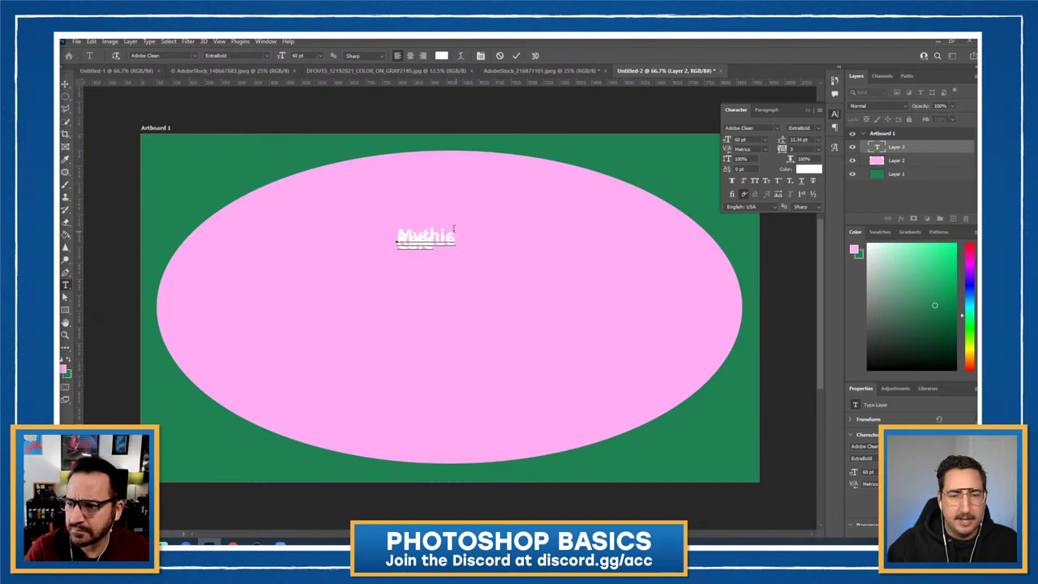
# Step: Give the title 72 pt leading, centre-align the three lines, and commit the white text
pyautogui.doubleClick(423, 240)
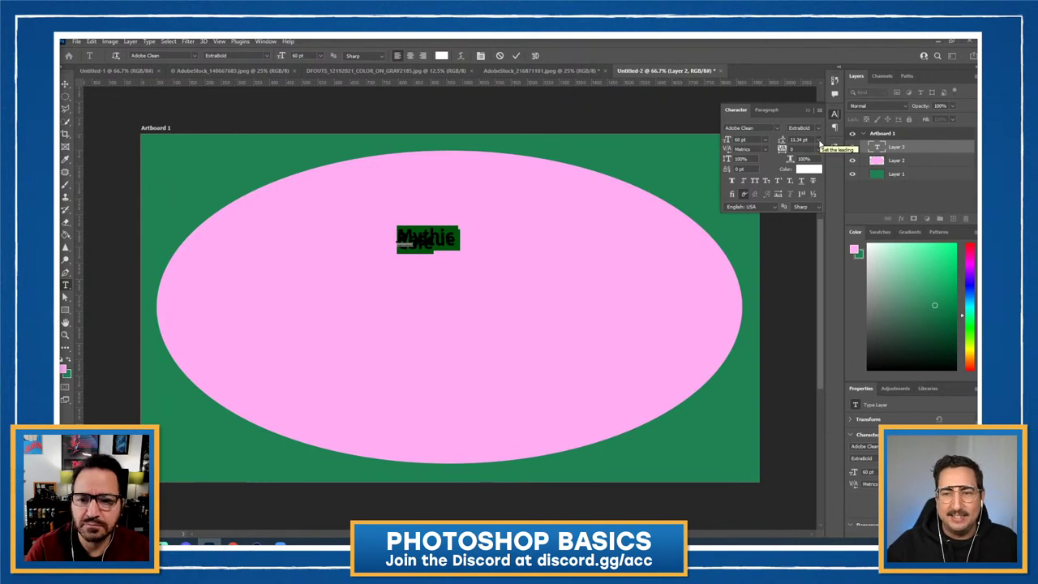
pyautogui.click(818, 140)
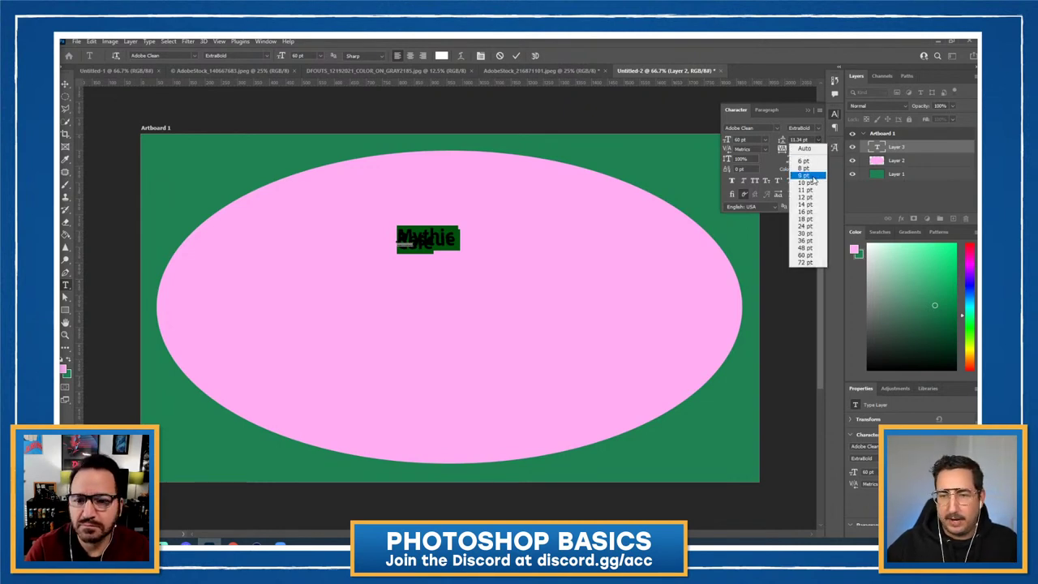
pyautogui.click(805, 204)
pyautogui.click(817, 141)
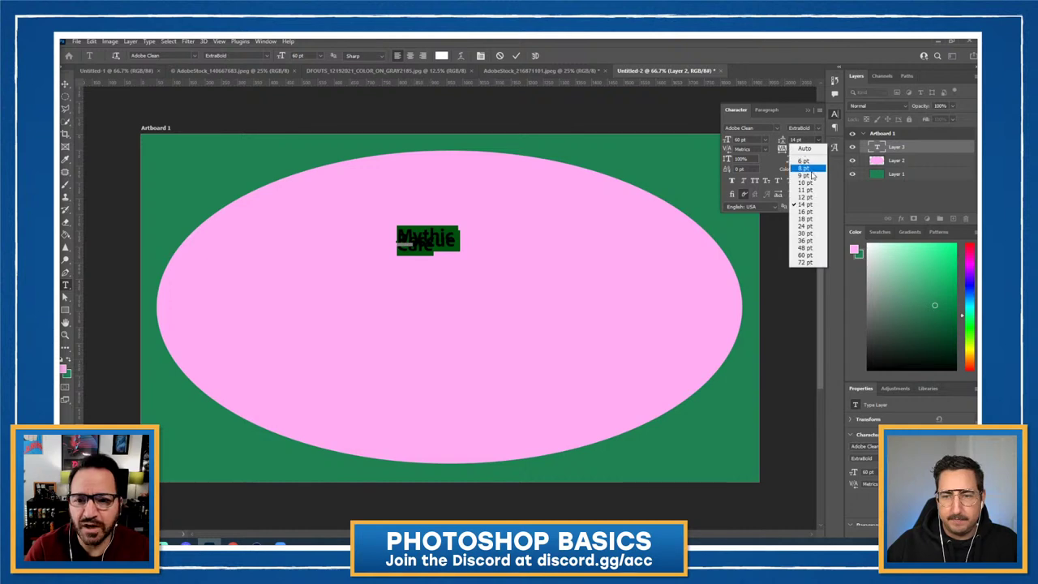
pyautogui.click(802, 259)
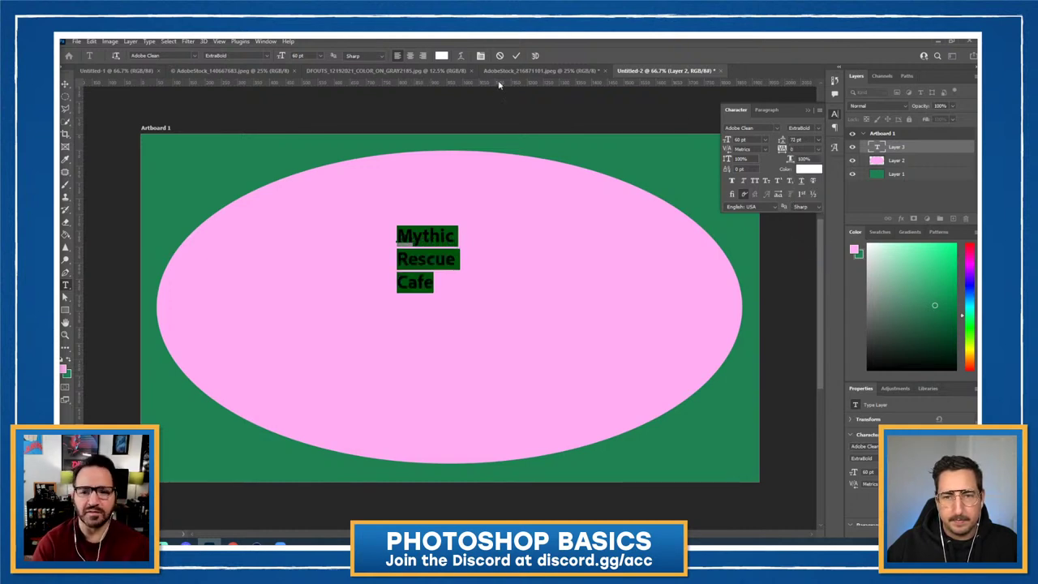
pyautogui.click(410, 56)
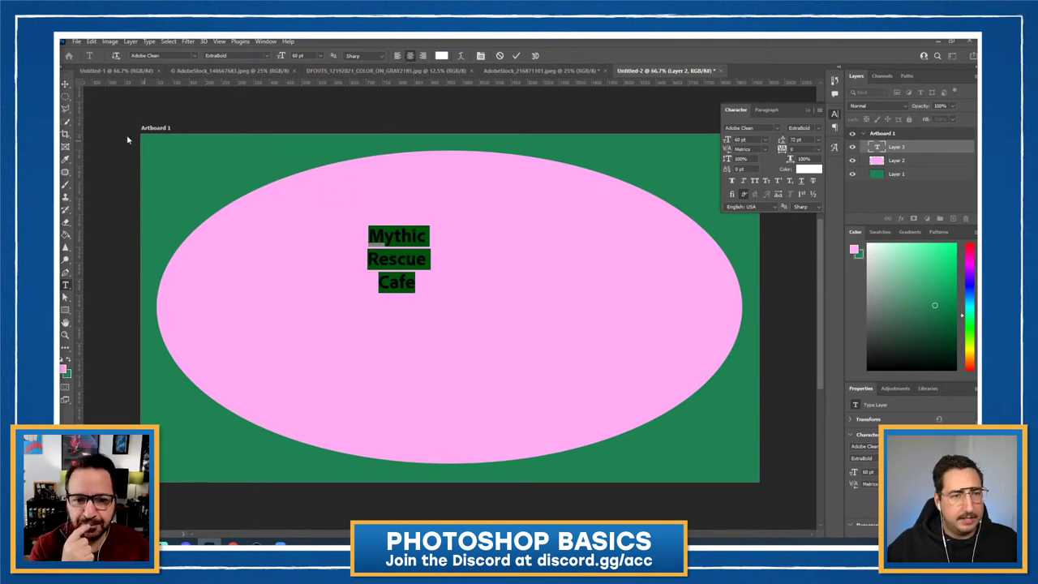
pyautogui.click(66, 84)
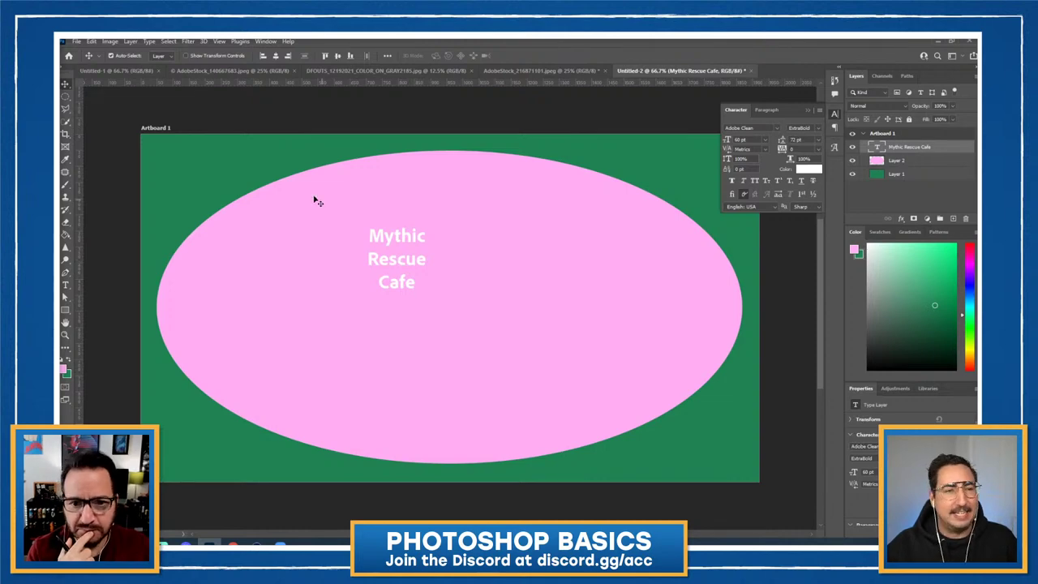
# Step: Free Transform the title to about 227 pt and reposition it in the ellipse's centre
pyautogui.click(92, 40)
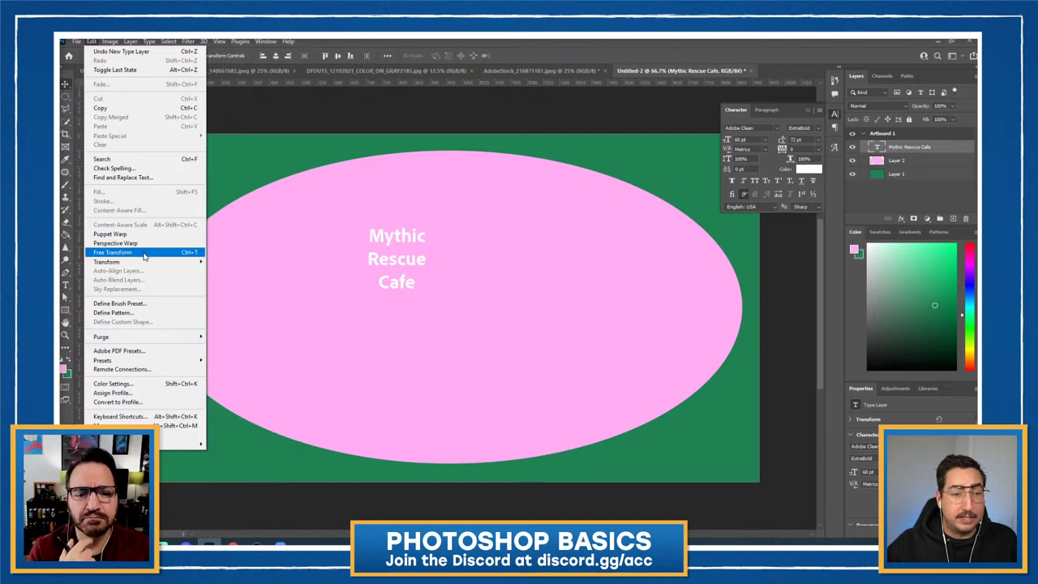
pyautogui.click(143, 252)
pyautogui.moveTo(424, 294); pyautogui.dragTo(613, 457)
pyautogui.moveTo(562, 362); pyautogui.dragTo(535, 317)
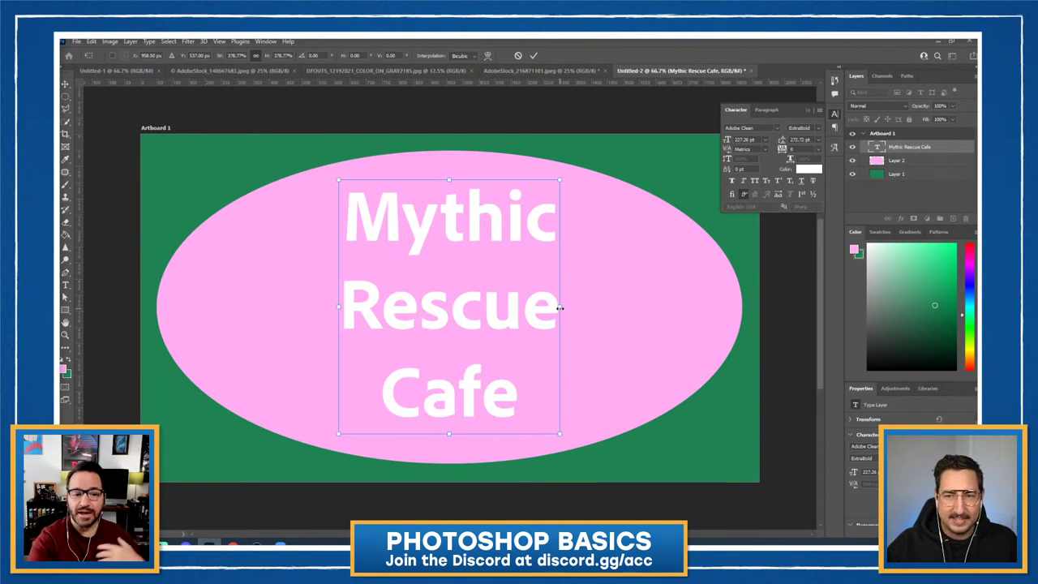
pyautogui.press('Return')
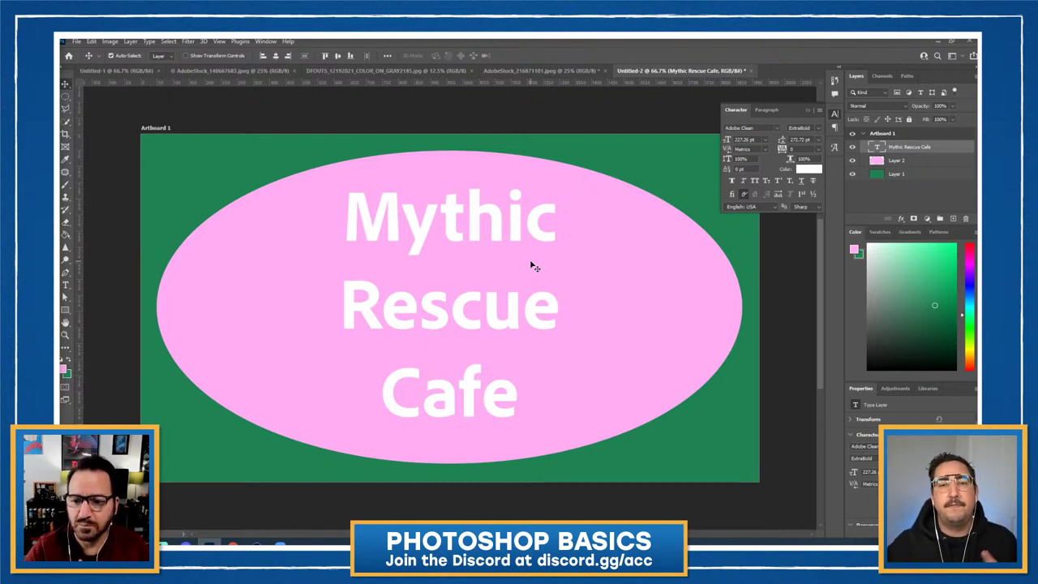
# Step: Collapse the Character panel, refocus Photoshop, and pick the Object Selection tool
pyautogui.click(446, 298)
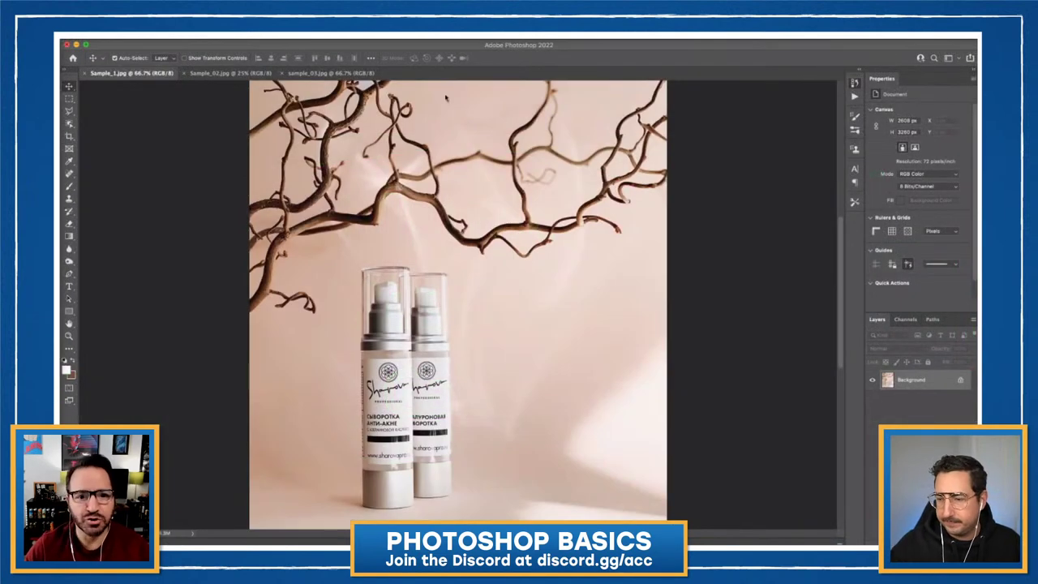
pyautogui.click(594, 46)
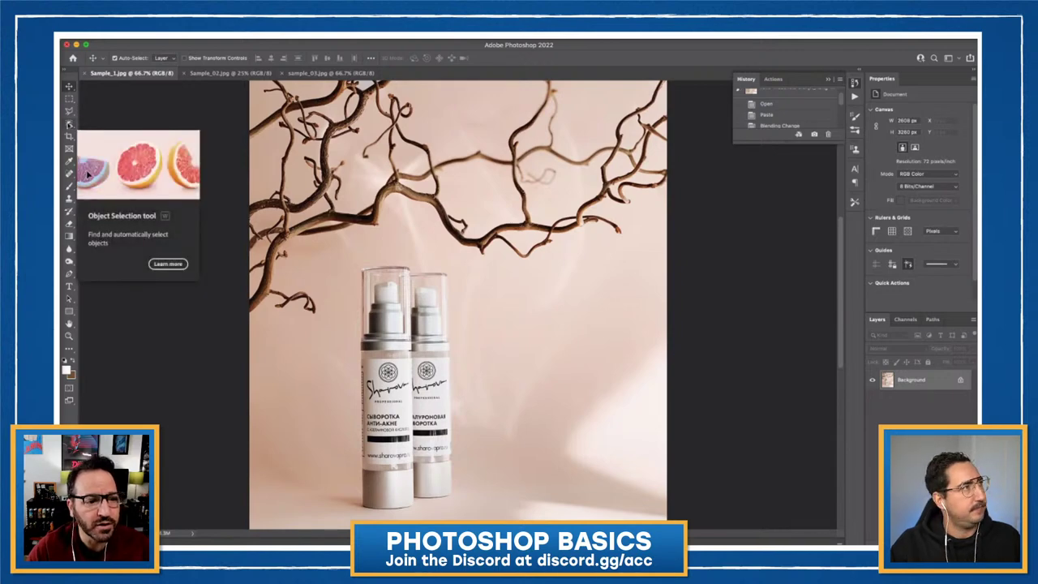
pyautogui.click(69, 124)
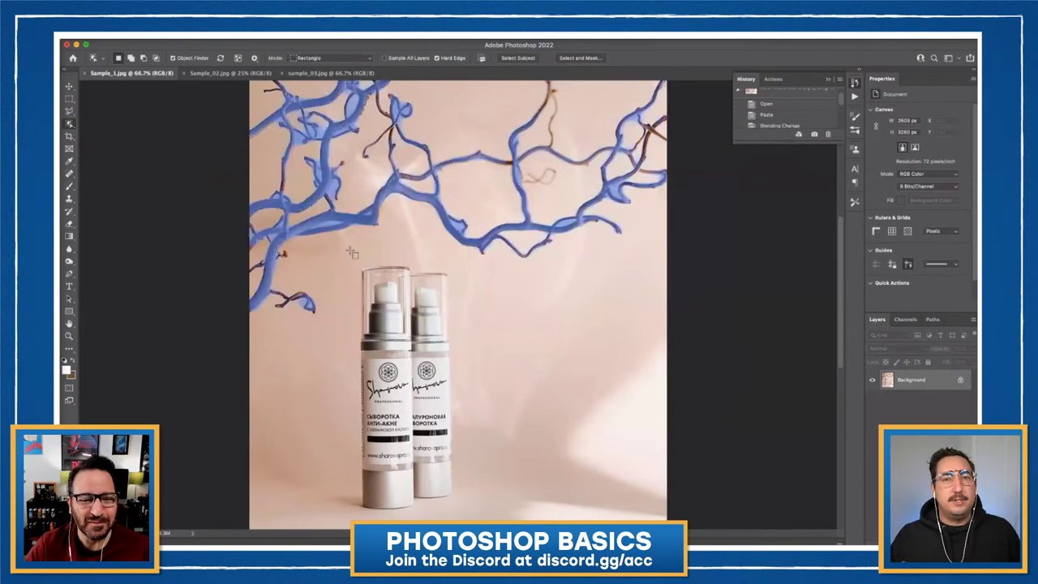
# Step: Box-select the two bottles with Object Selection, check it in Quick Mask, and copy them to Layer 1
pyautogui.moveTo(341, 255); pyautogui.dragTo(471, 517)
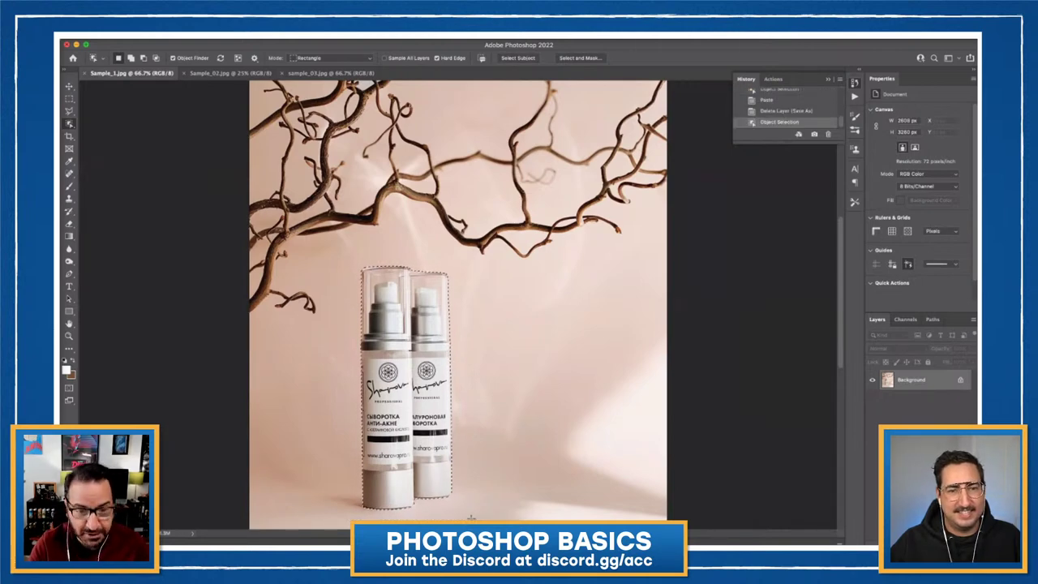
pyautogui.press('q')
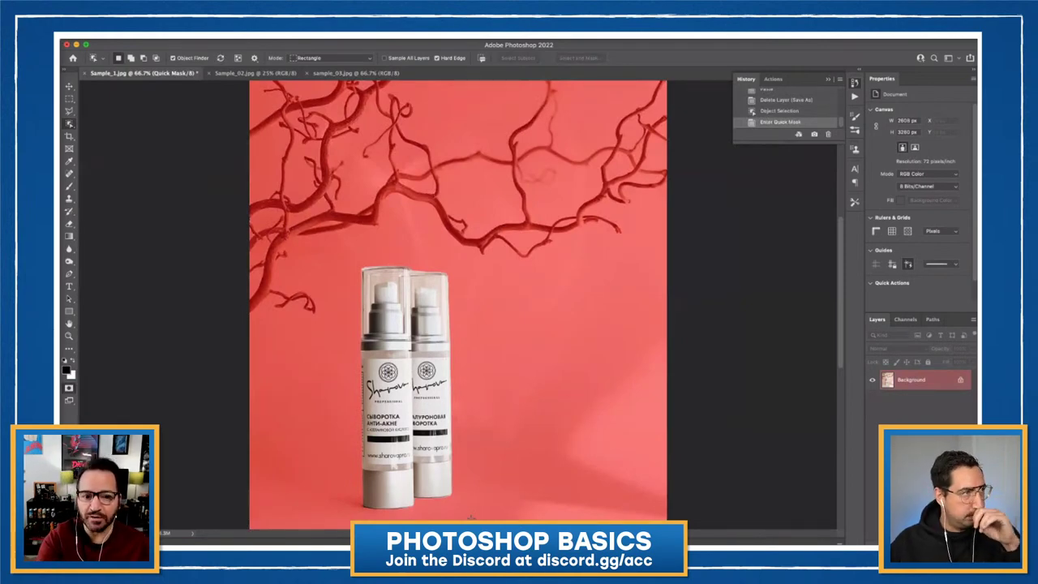
pyautogui.press('q')
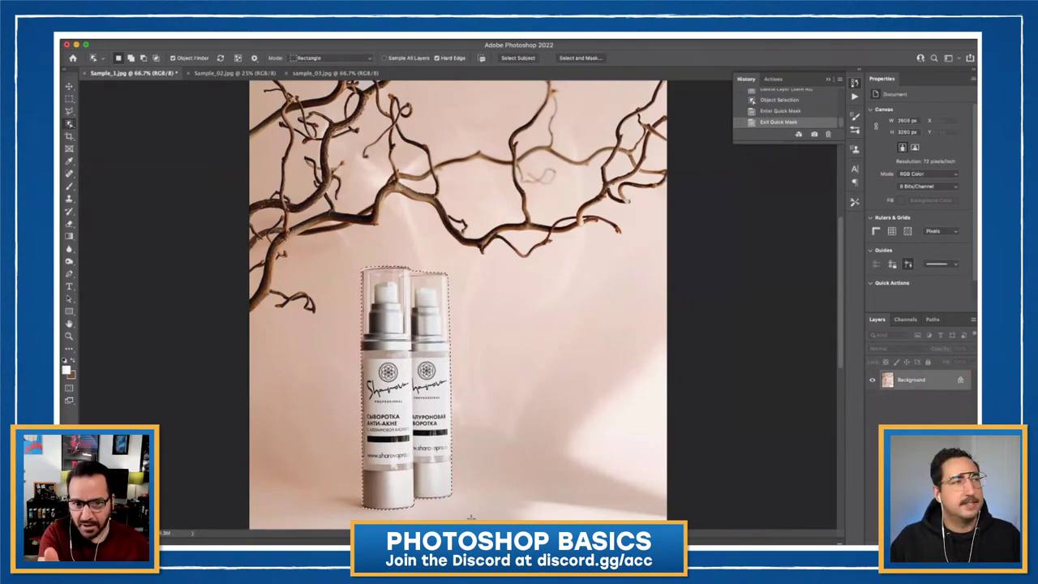
pyautogui.press('q')
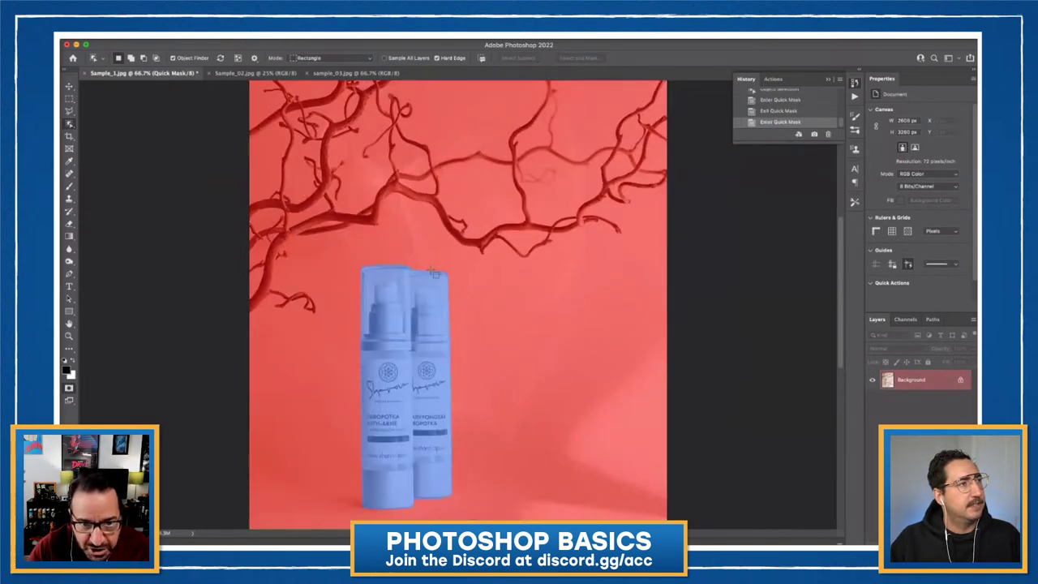
pyautogui.press('q')
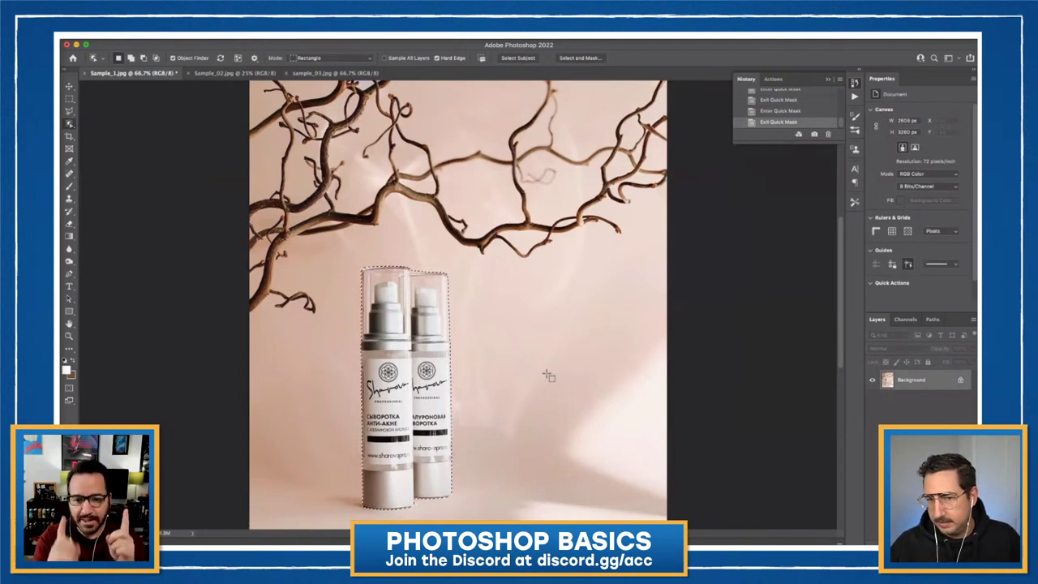
pyautogui.hotkey('ctrl', 'j')
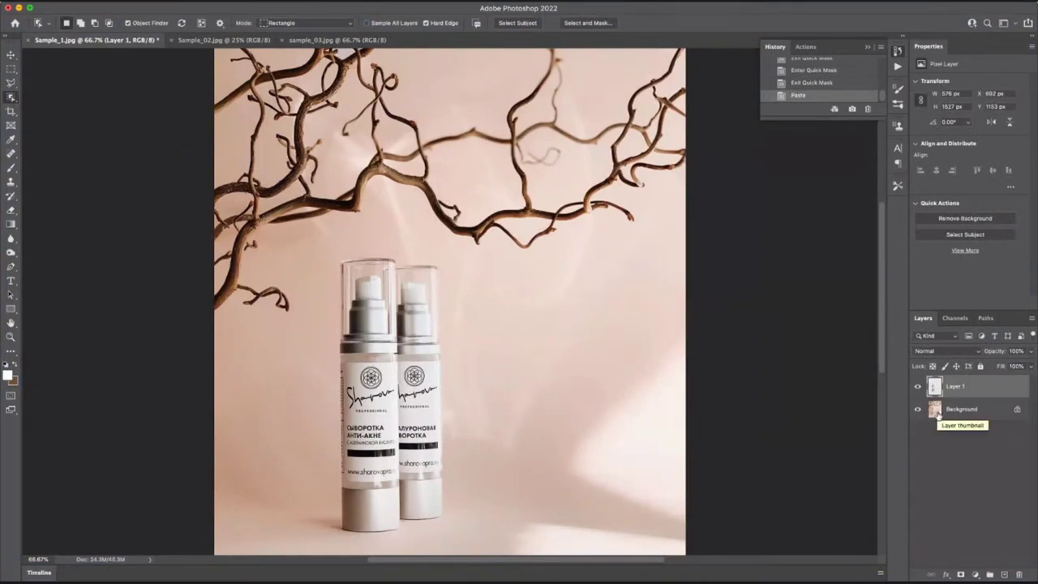
# Step: Move the copied bottle pair right of the originals and scale it up with Free Transform
pyautogui.click(11, 56)
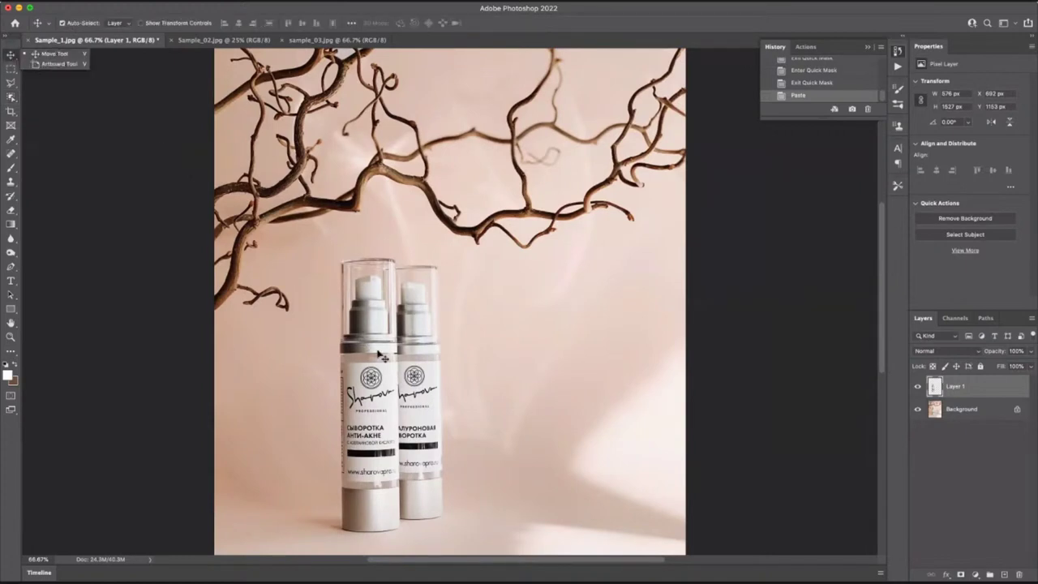
pyautogui.moveTo(397, 377); pyautogui.dragTo(535, 383)
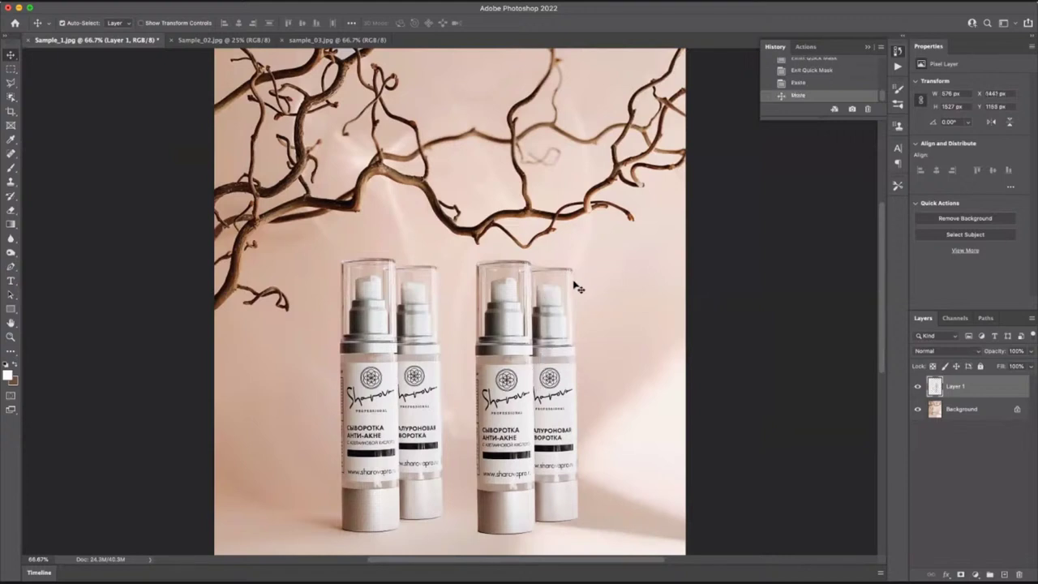
pyautogui.press('super')
pyautogui.press('super+t')
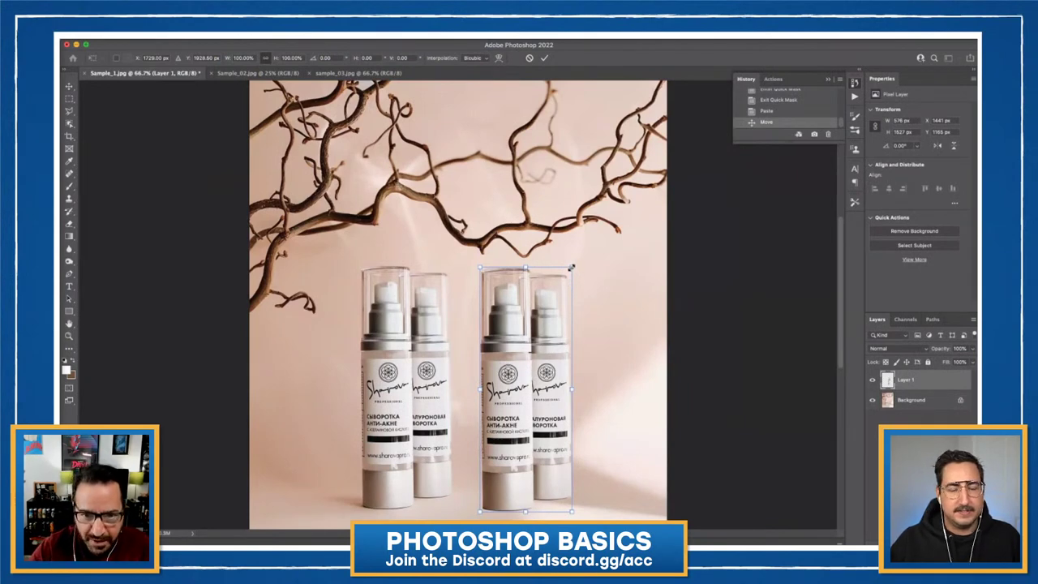
pyautogui.moveTo(575, 267); pyautogui.dragTo(580, 253)
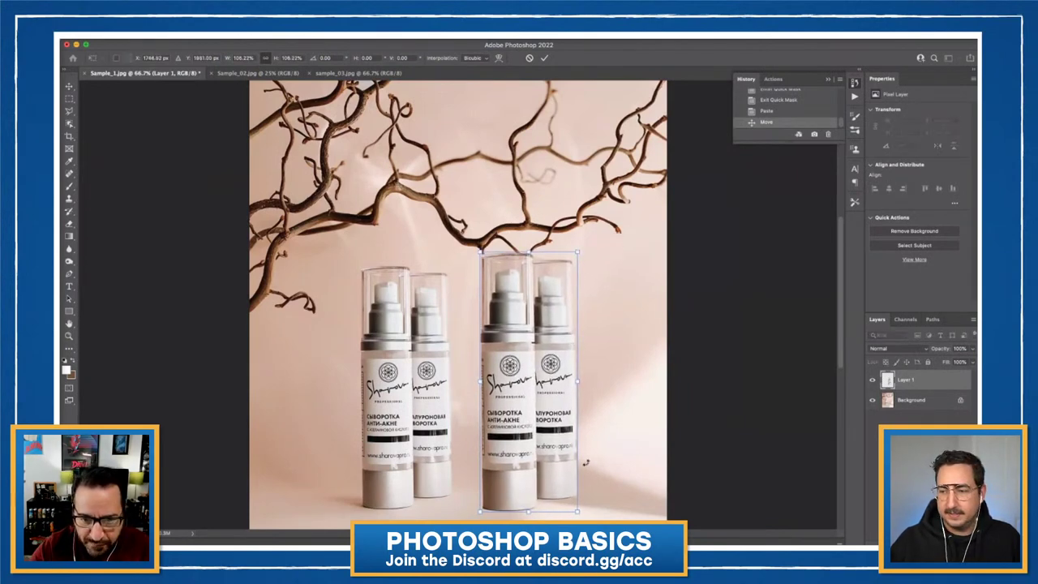
pyautogui.moveTo(577, 511); pyautogui.dragTo(580, 516)
pyautogui.moveTo(537, 480); pyautogui.dragTo(530, 479)
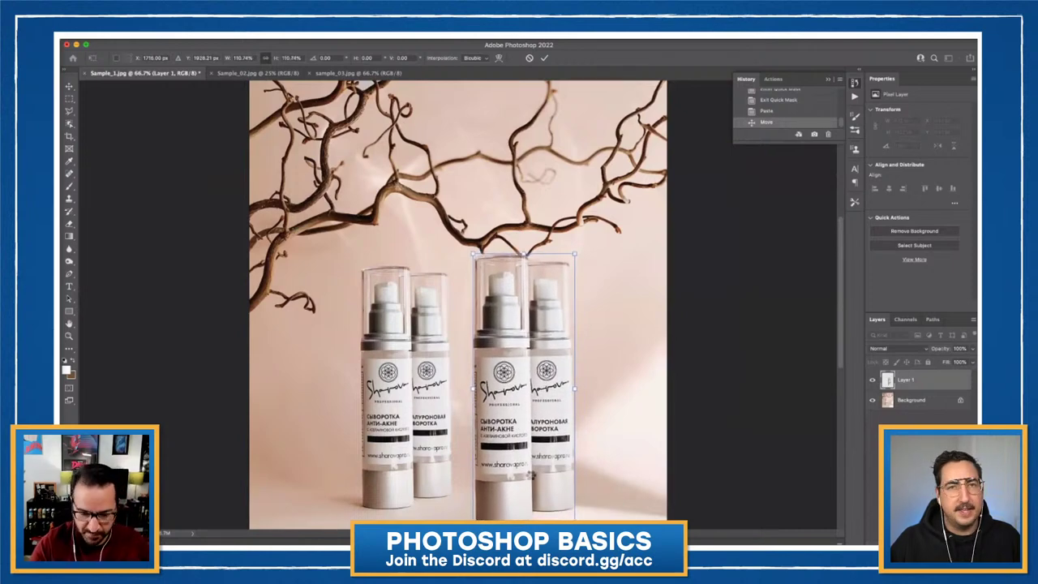
pyautogui.press('Return')
# Step: Shift the bottle copy slightly lower and enlarge it further
pyautogui.press('super+minus')
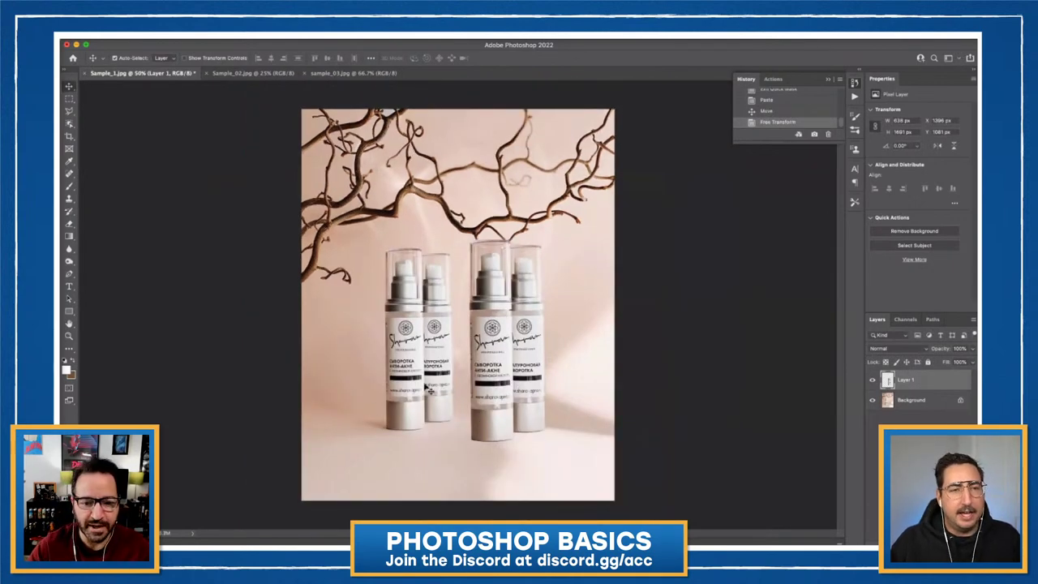
pyautogui.moveTo(491, 364); pyautogui.dragTo(497, 384)
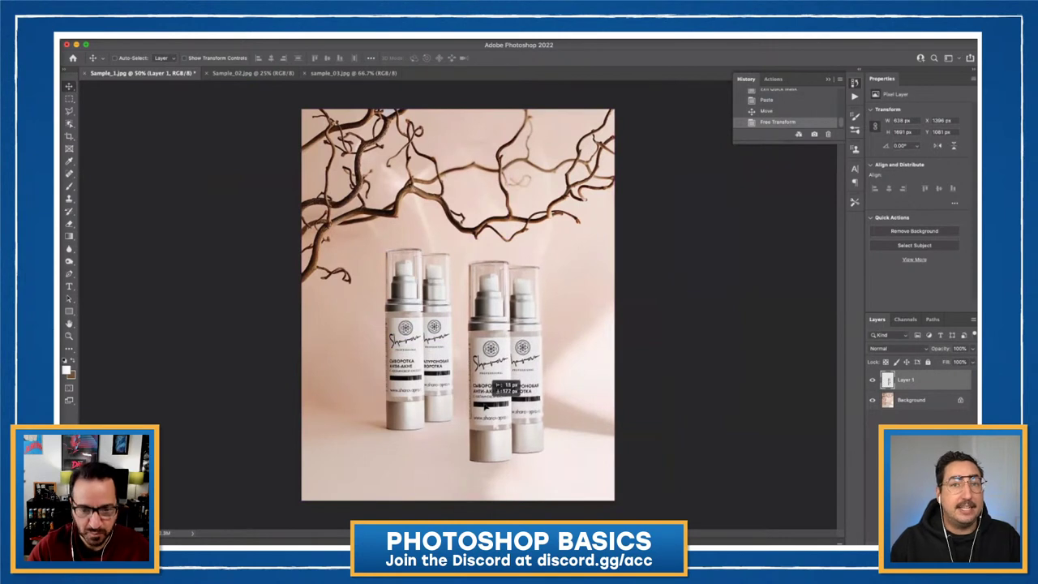
pyautogui.press('super+t')
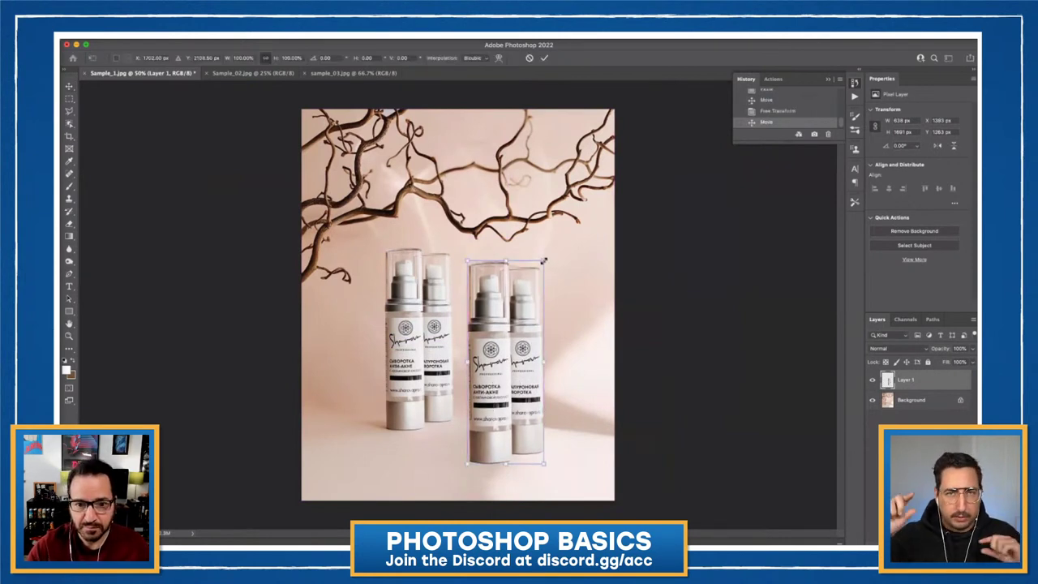
pyautogui.moveTo(549, 265); pyautogui.dragTo(557, 245)
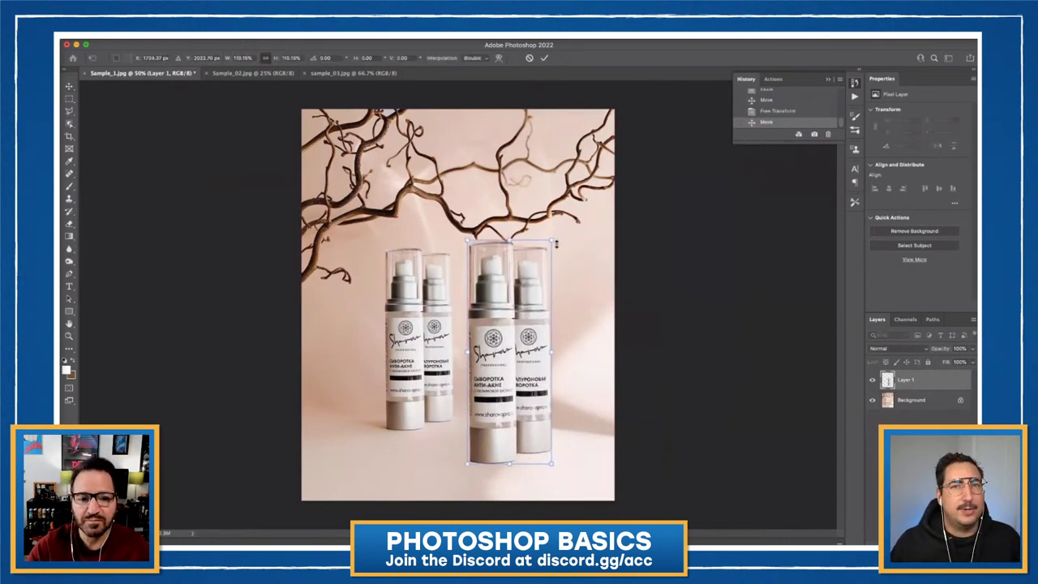
pyautogui.press('Return')
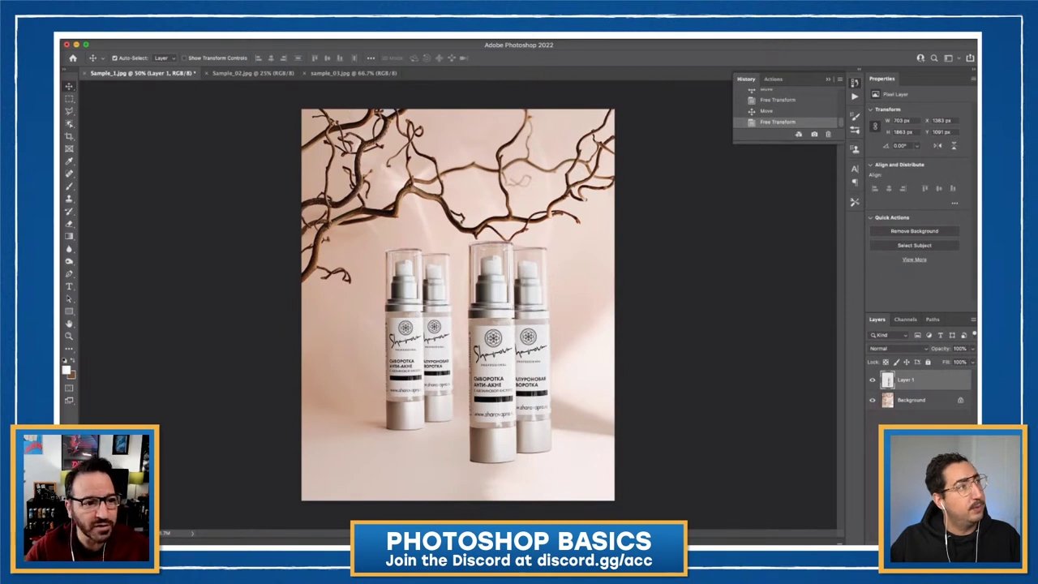
# Step: Select the tangled branches on the Background layer with the Object Selection tool, zooming in to check
pyautogui.click(68, 124)
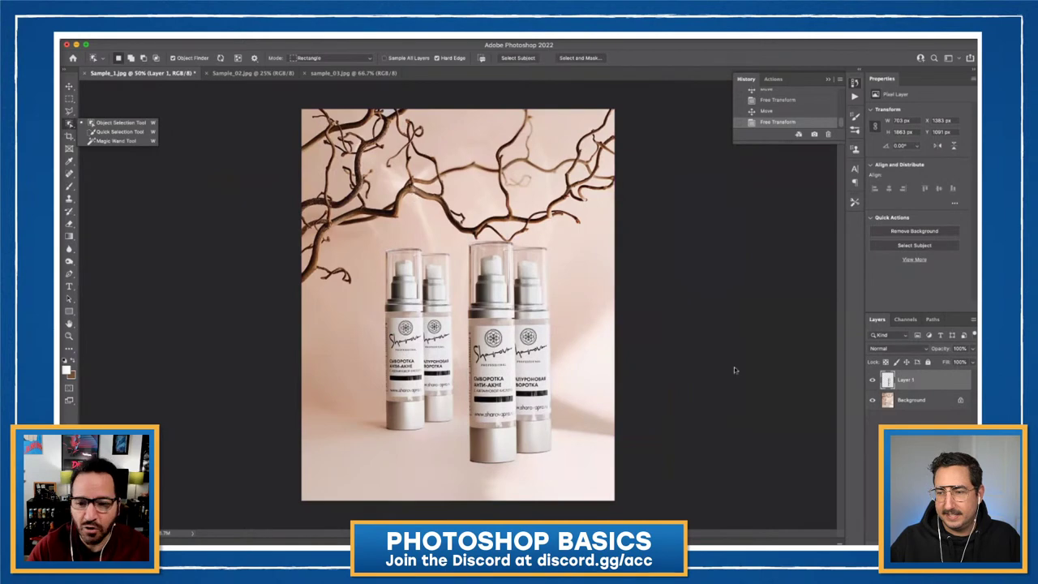
pyautogui.click(930, 401)
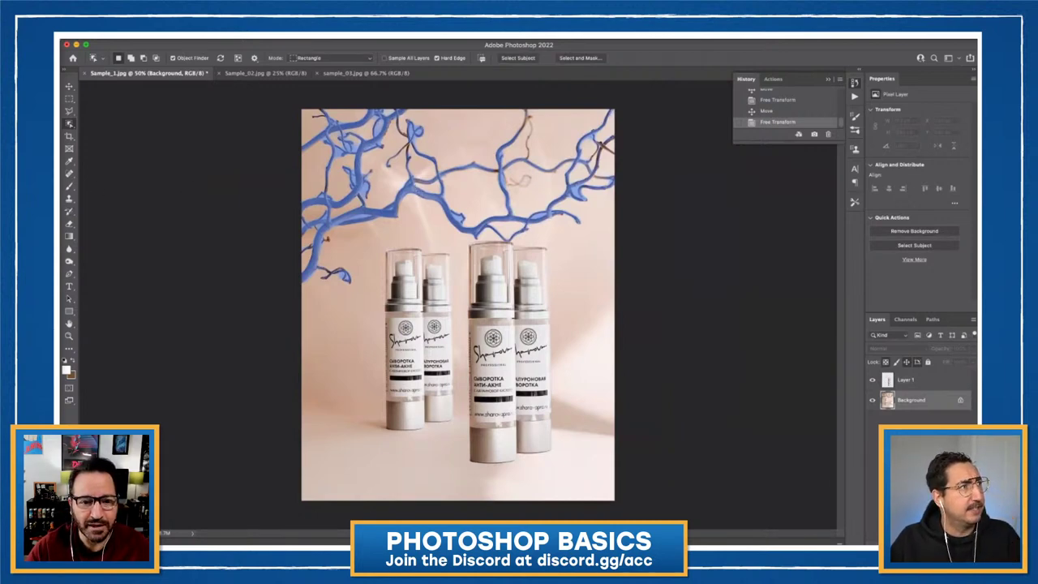
pyautogui.click(326, 238)
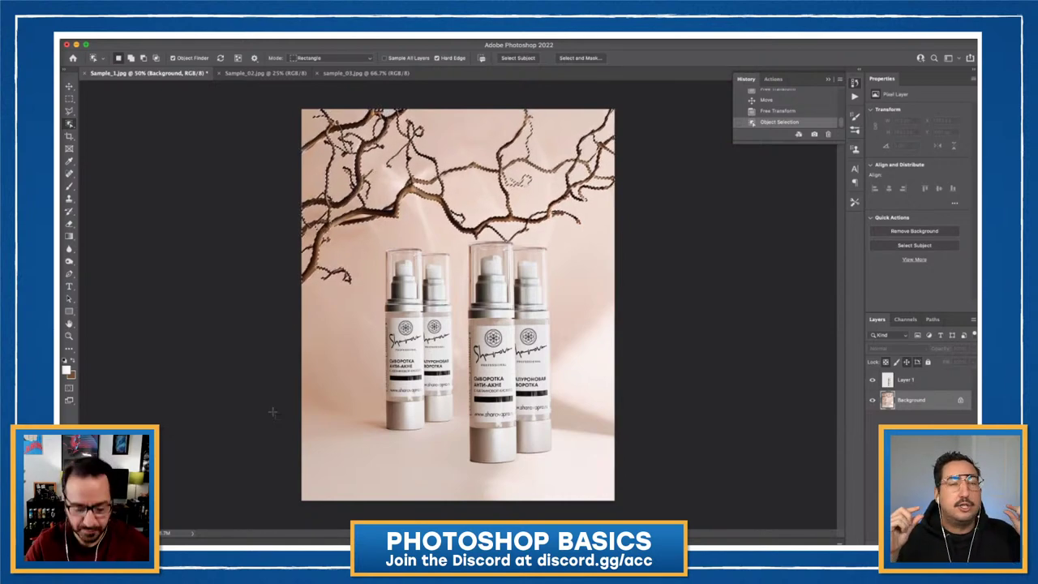
pyautogui.press('super+1')
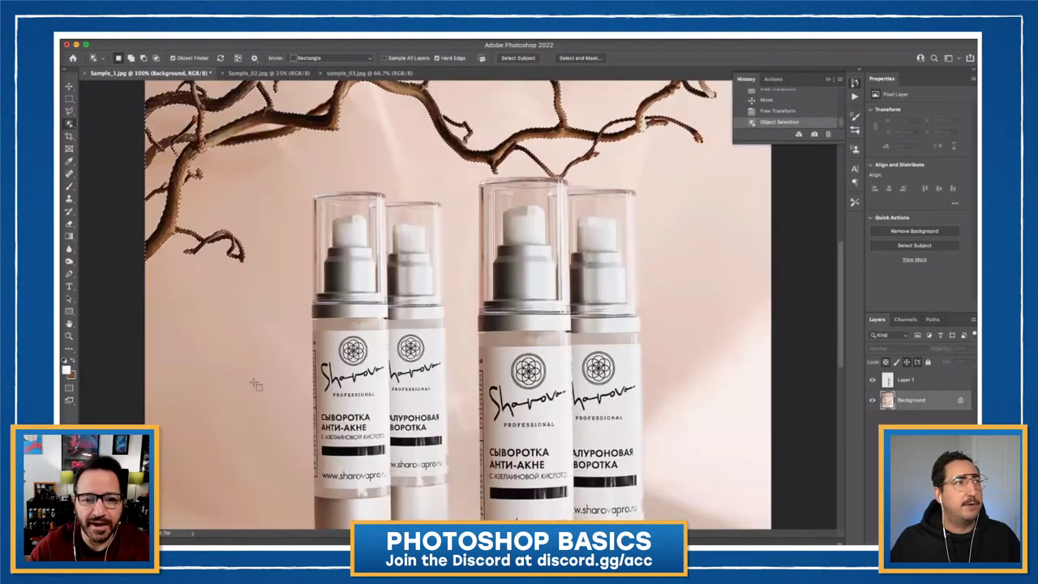
pyautogui.scroll(5, 271, 398)
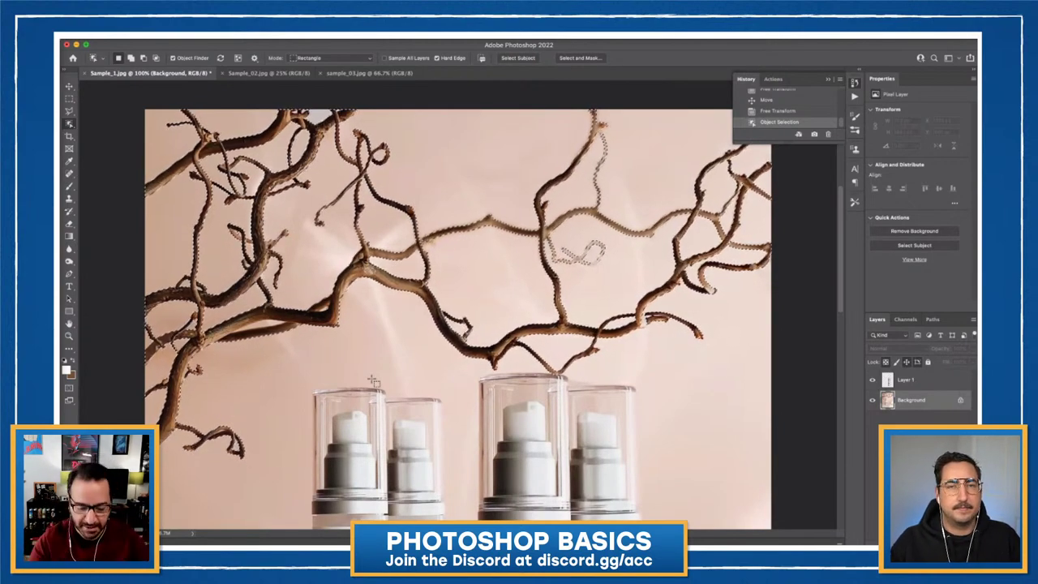
pyautogui.press('super+minus')
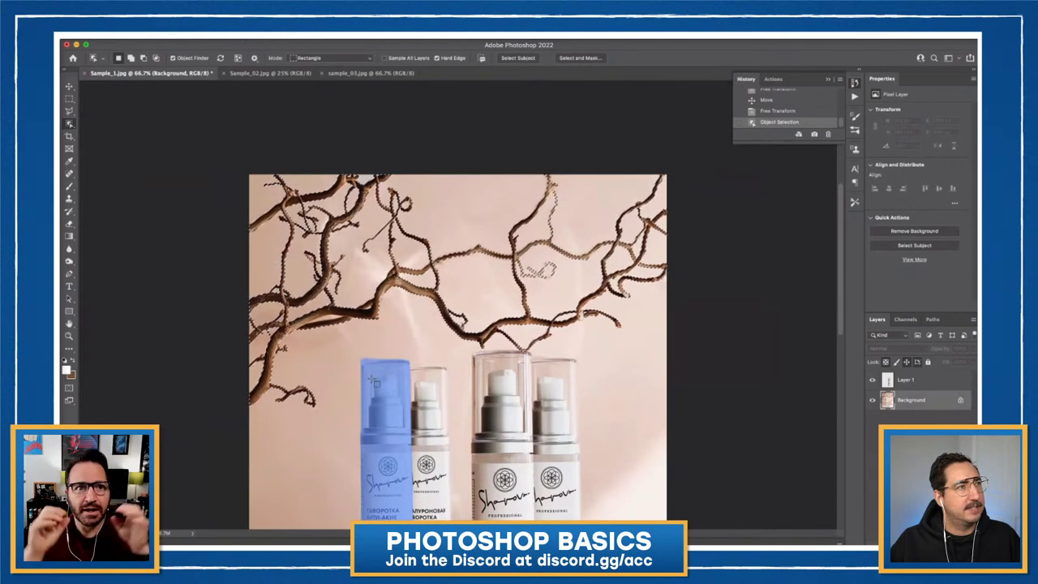
# Step: Copy the branch selection onto new Layer 2 and toggle the Background's visibility to verify it
pyautogui.hotkey('ctrl', 'c')
pyautogui.hotkey('ctrl', 'v')
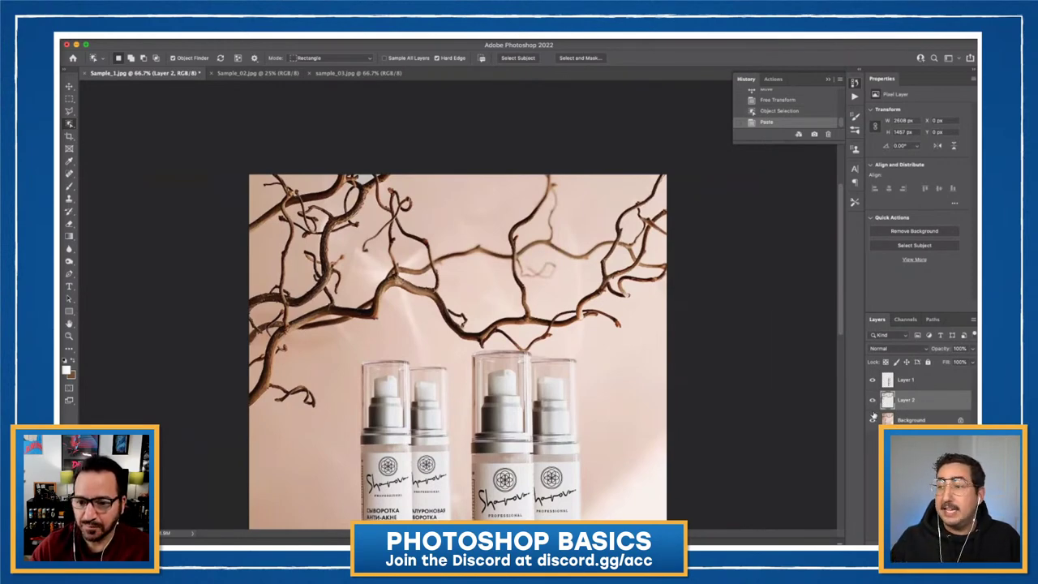
pyautogui.click(872, 420)
pyautogui.click(872, 420)
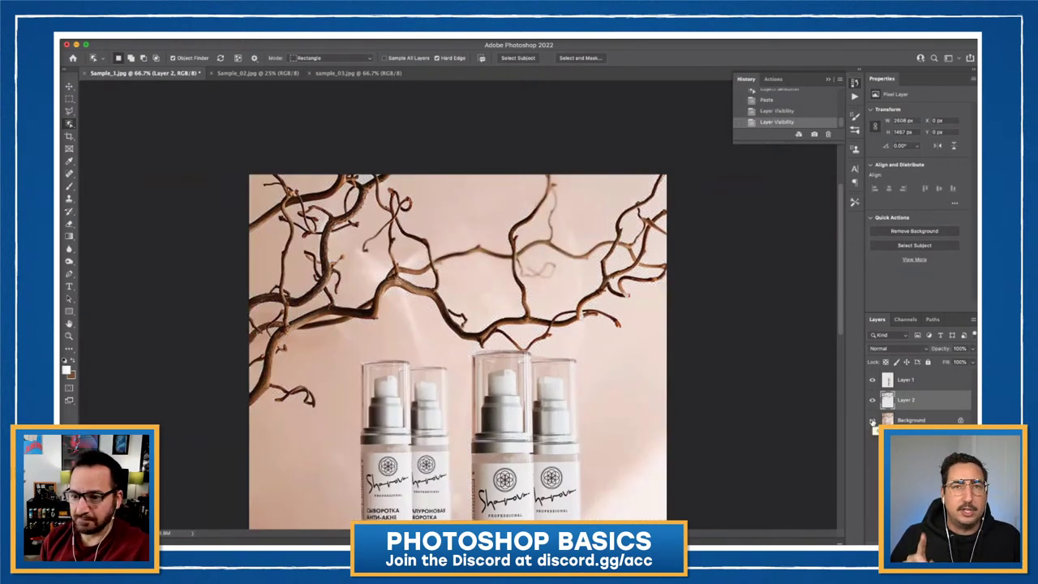
# Step: Name Layer 2 'Brand_2' and Layer 1 'Bottles_2'
pyautogui.doubleClick(908, 400)
pyautogui.write('Bra')
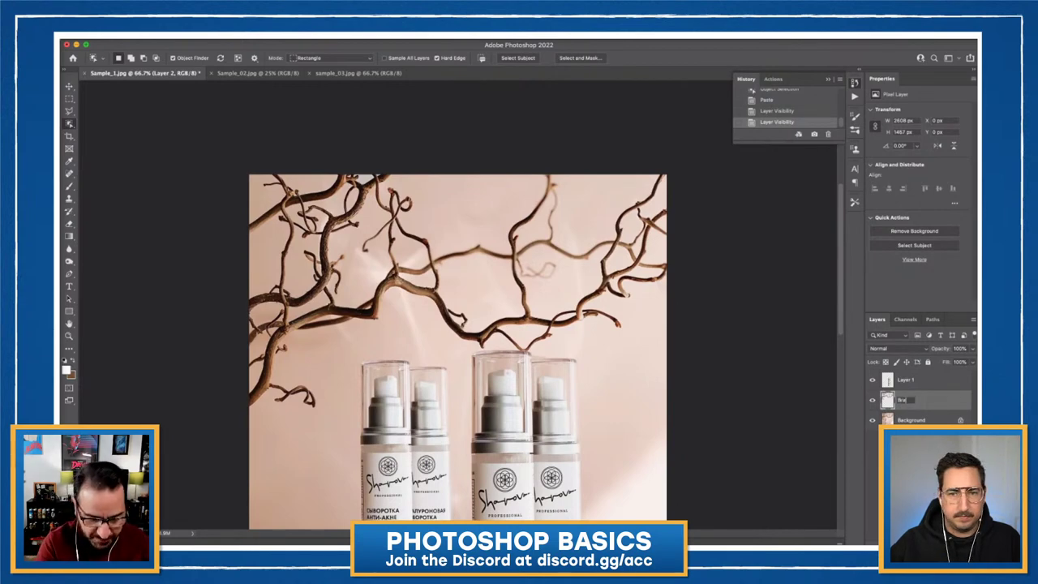
pyautogui.write('nd_2')
pyautogui.press('Return')
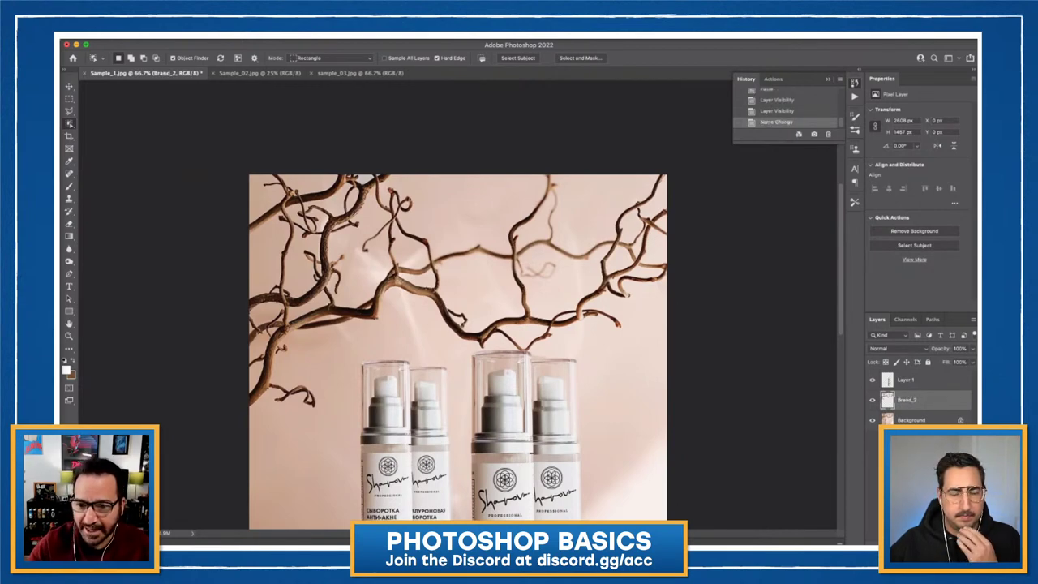
pyautogui.doubleClick(907, 381)
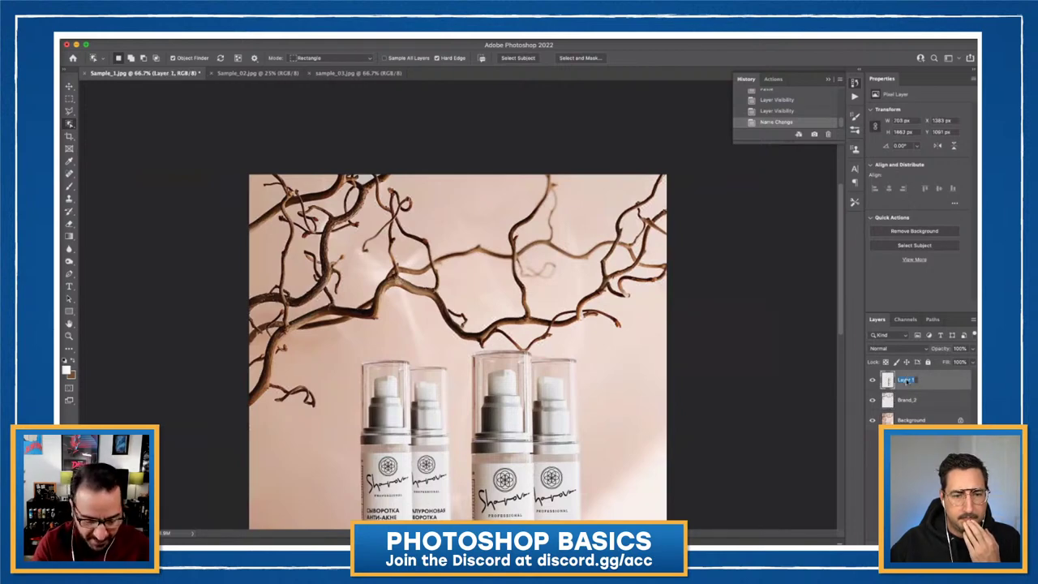
pyautogui.write('Bottles_2')
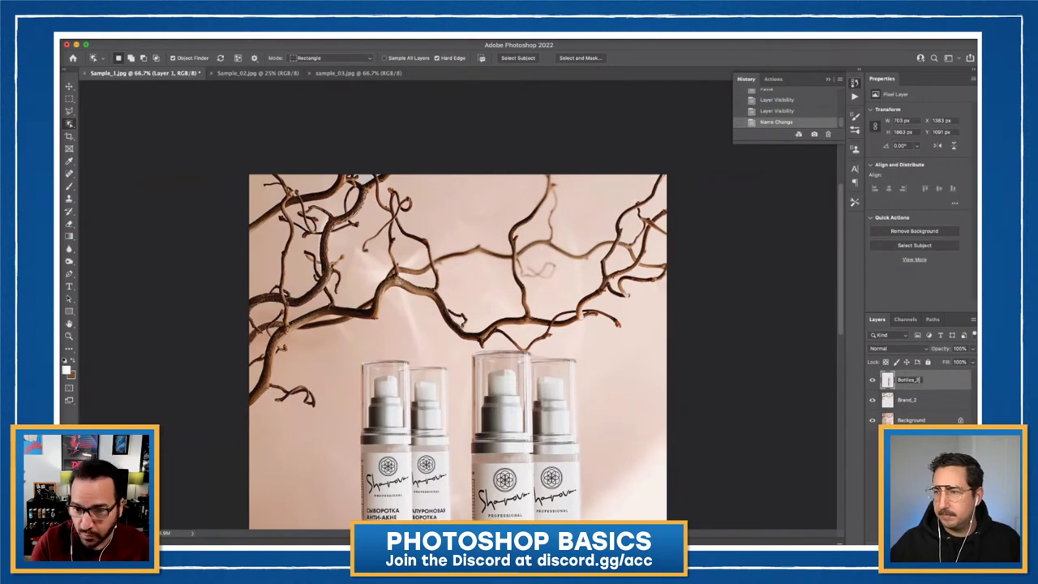
pyautogui.press('Return')
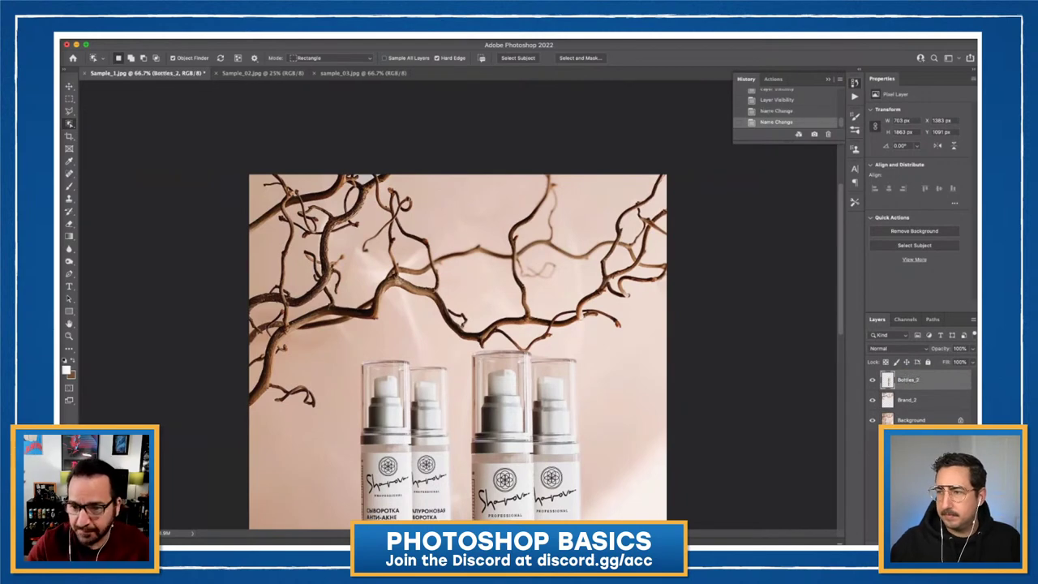
# Step: Rename the Brand_2 layer to 'Branch_1' and give the Layers panel more room in the dock
pyautogui.click(917, 404)
pyautogui.doubleClick(908, 401)
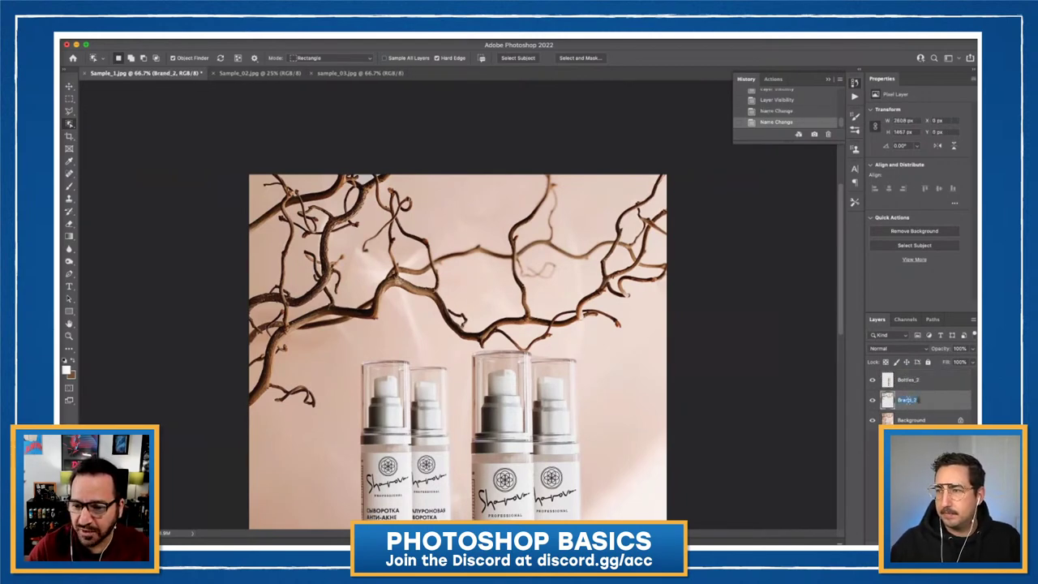
pyautogui.write('Bra')
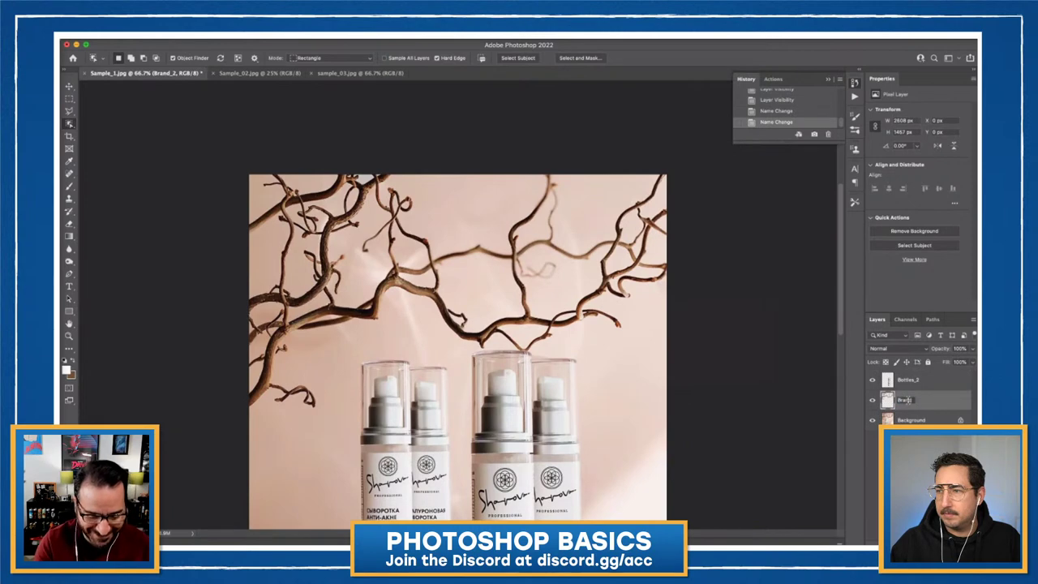
pyautogui.write('nch_1')
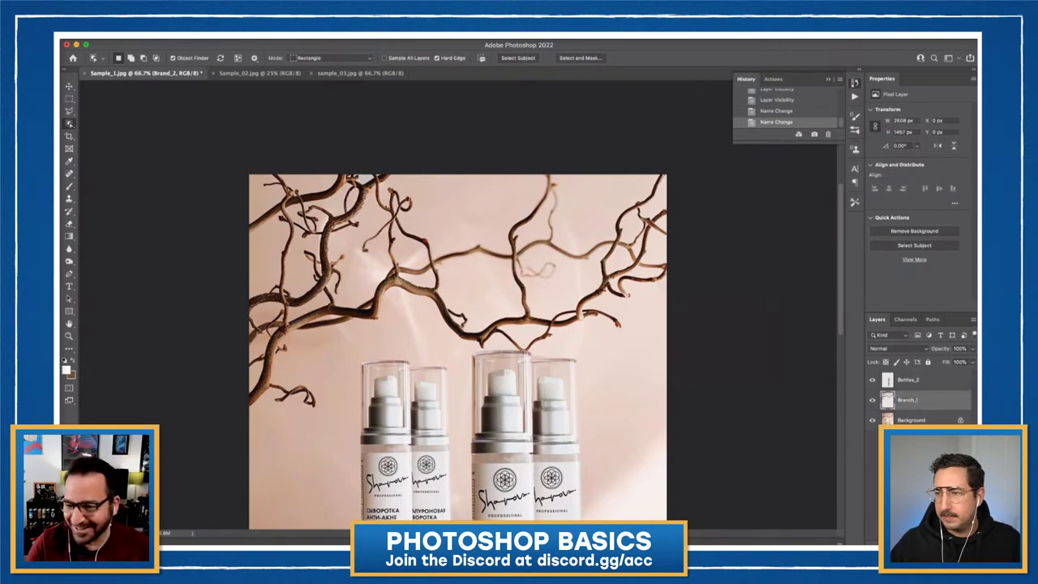
pyautogui.press('Return')
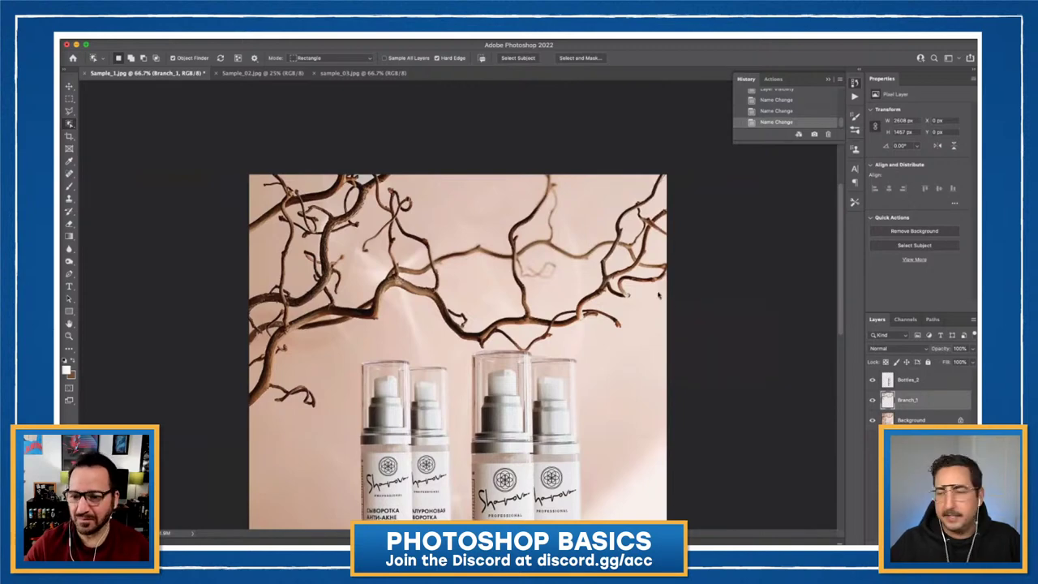
pyautogui.moveTo(877, 318); pyautogui.dragTo(899, 73)
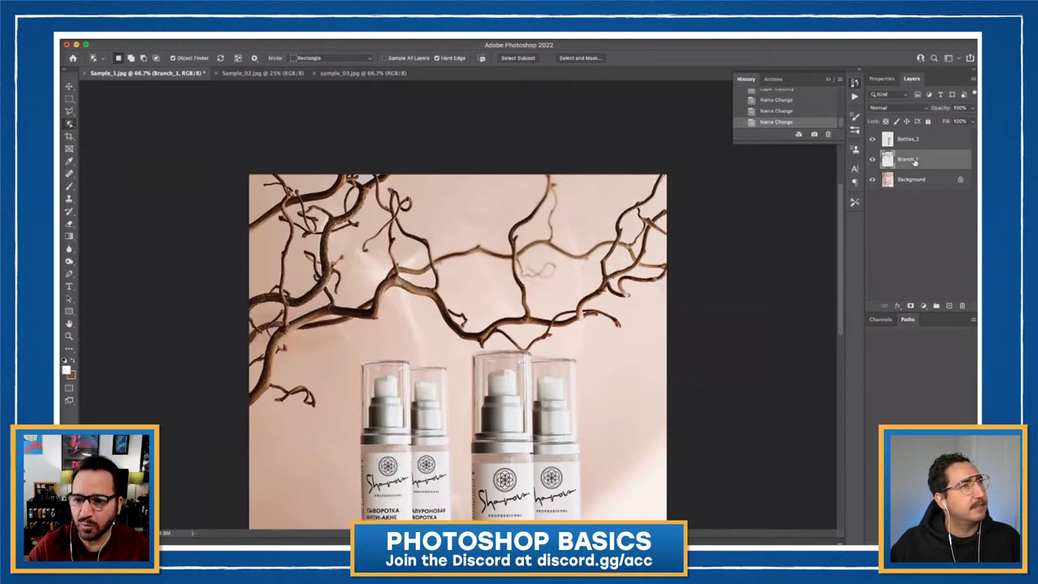
# Step: Give Branch_1 a drop shadow with a 77° angle, distance 17, spread 17, size 38 and reduced opacity
pyautogui.click(81, 38)
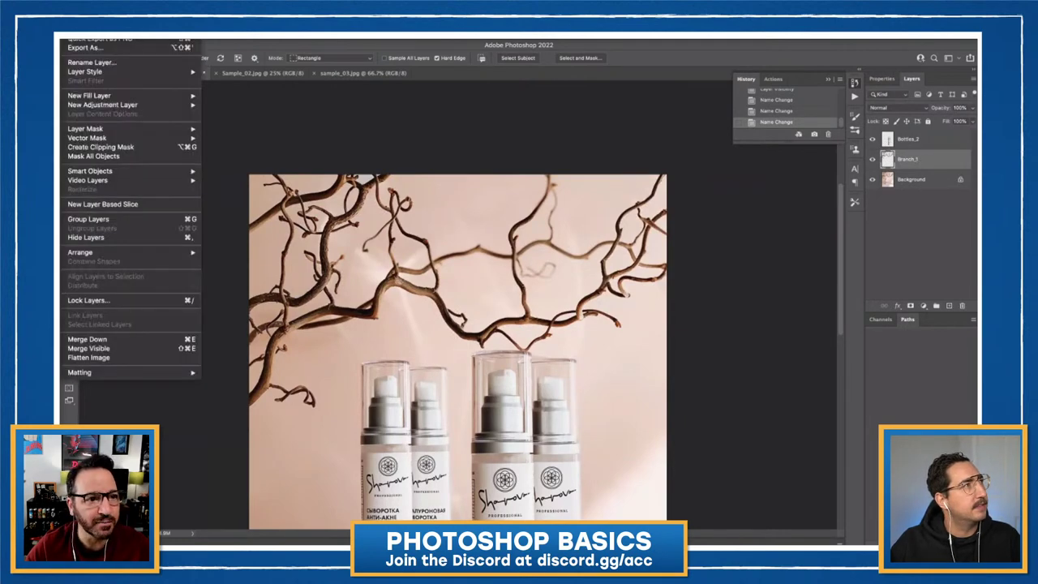
pyautogui.moveTo(105, 71)
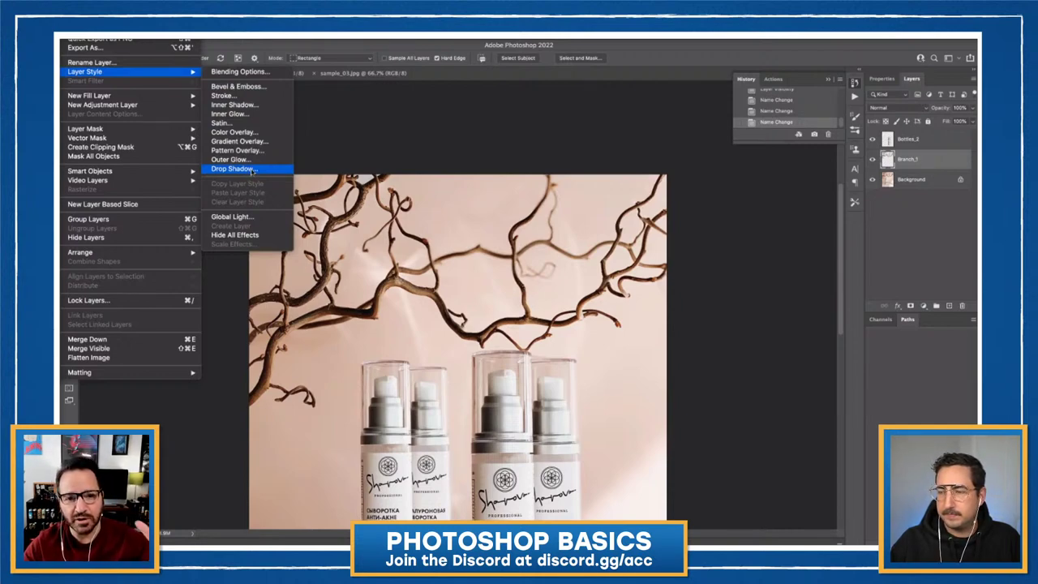
pyautogui.click(253, 170)
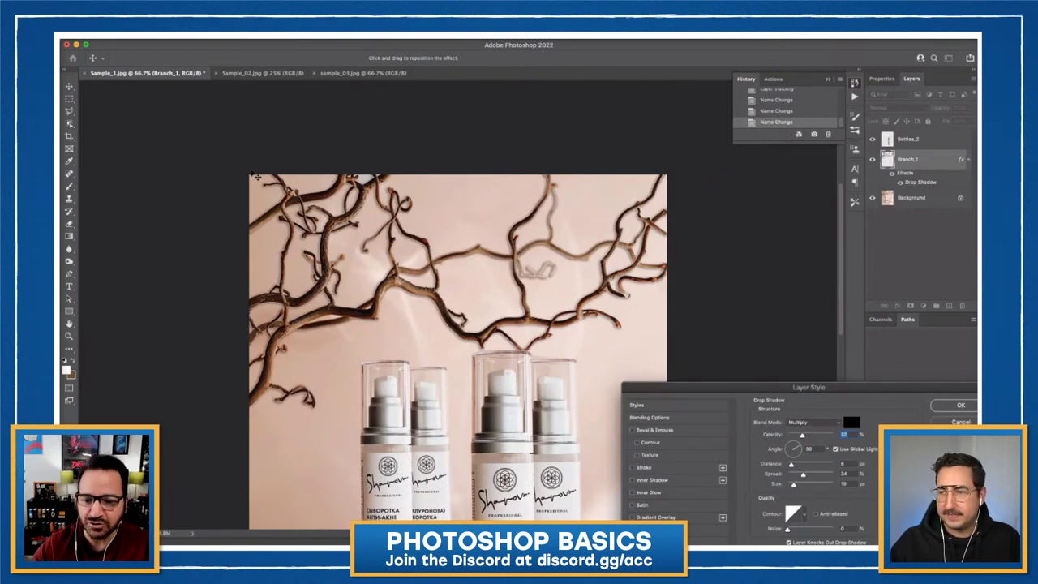
pyautogui.moveTo(795, 453); pyautogui.dragTo(787, 448)
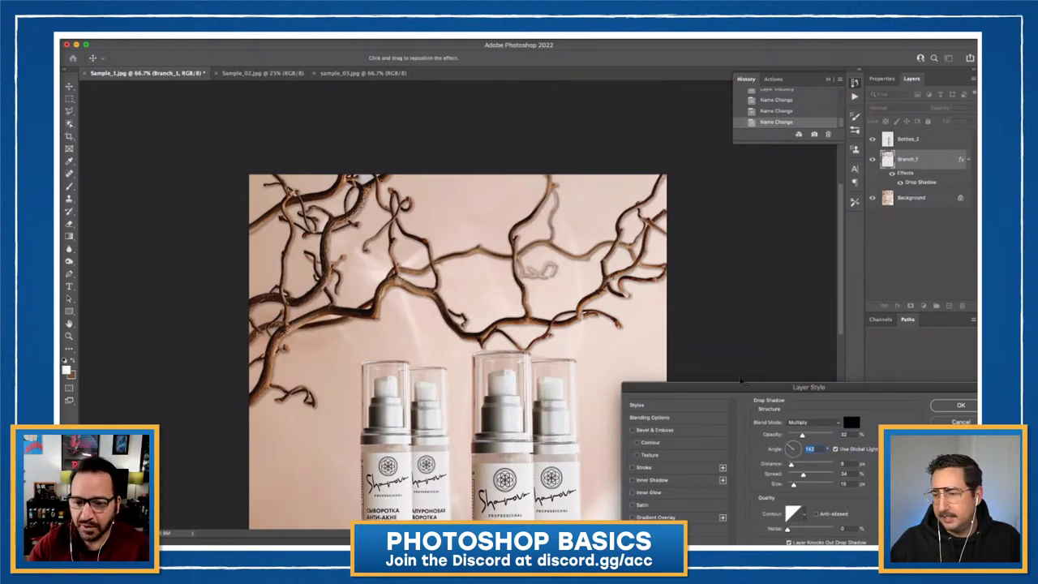
pyautogui.moveTo(741, 390); pyautogui.dragTo(623, 219)
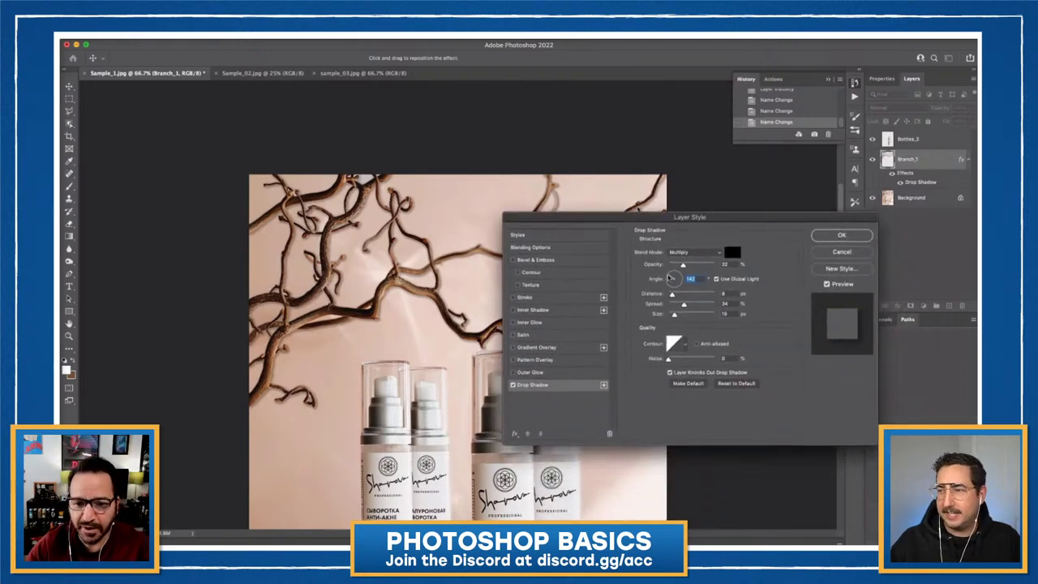
pyautogui.moveTo(675, 275); pyautogui.dragTo(676, 305)
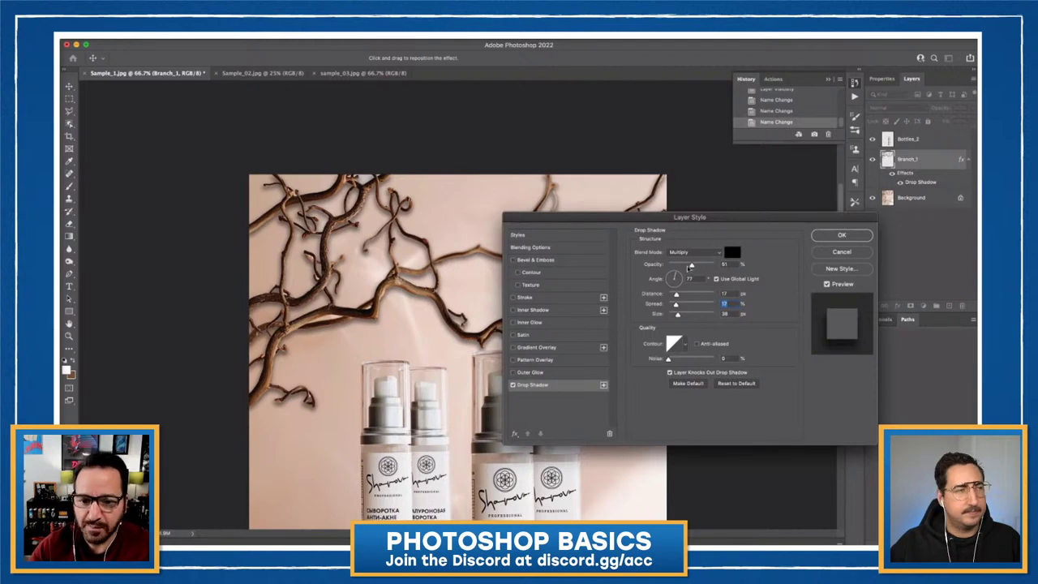
pyautogui.moveTo(693, 266); pyautogui.dragTo(685, 266)
pyautogui.moveTo(719, 218); pyautogui.dragTo(779, 210)
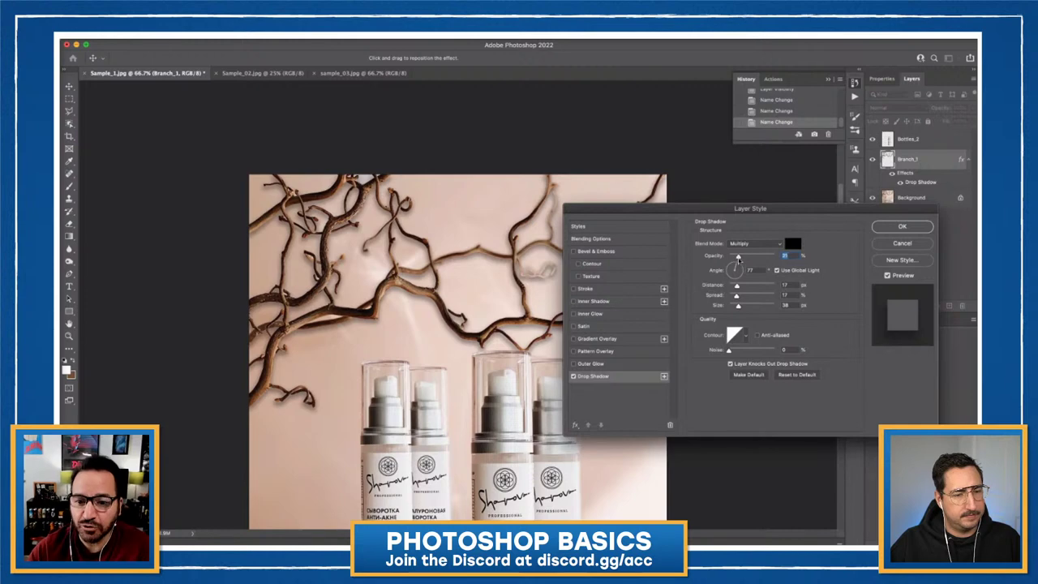
pyautogui.moveTo(744, 257); pyautogui.dragTo(738, 258)
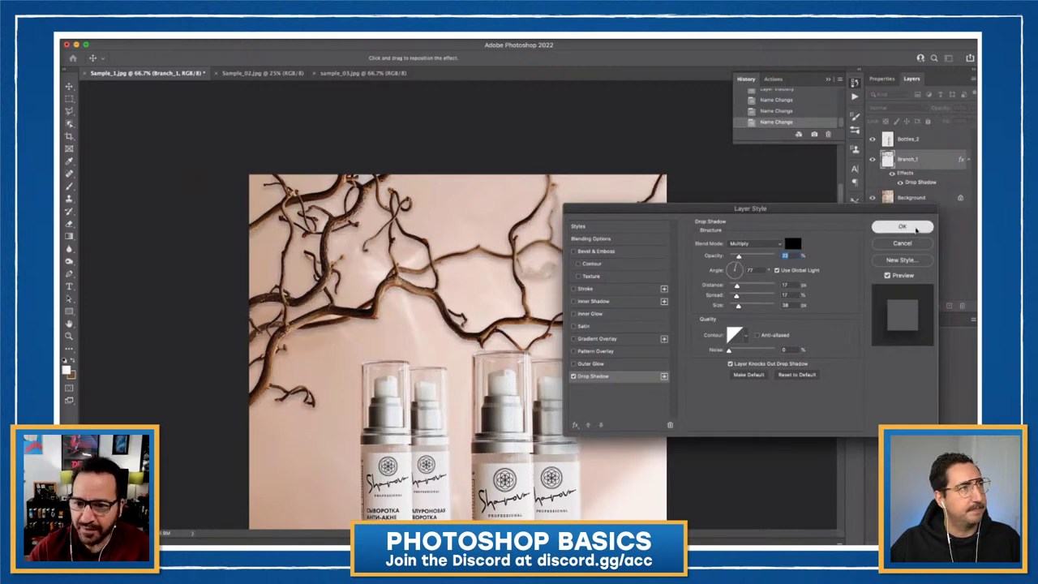
pyautogui.click(902, 226)
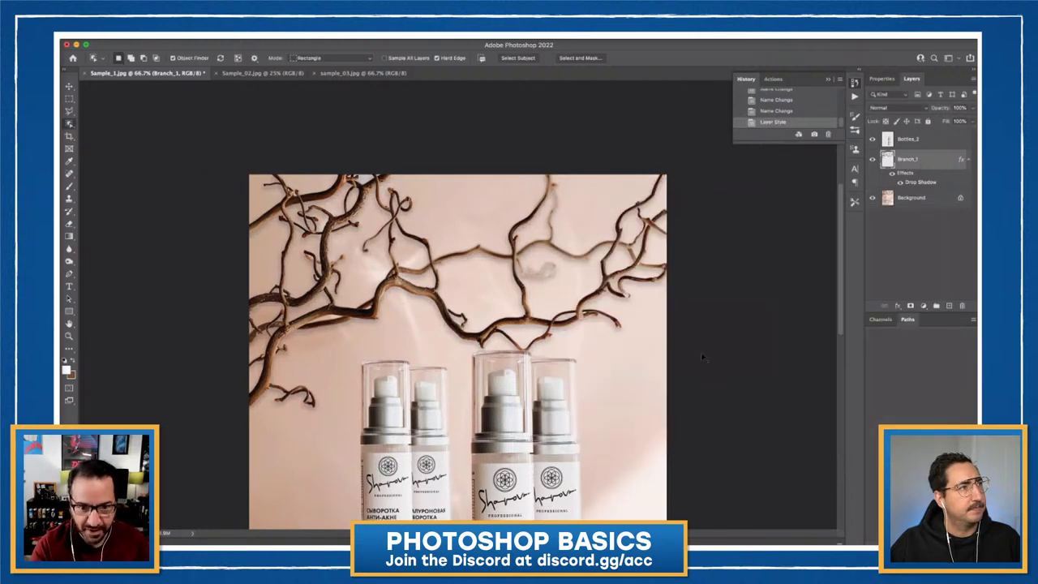
# Step: Zoom the document out to 50% with Cmd+minus
pyautogui.press('super+minus')
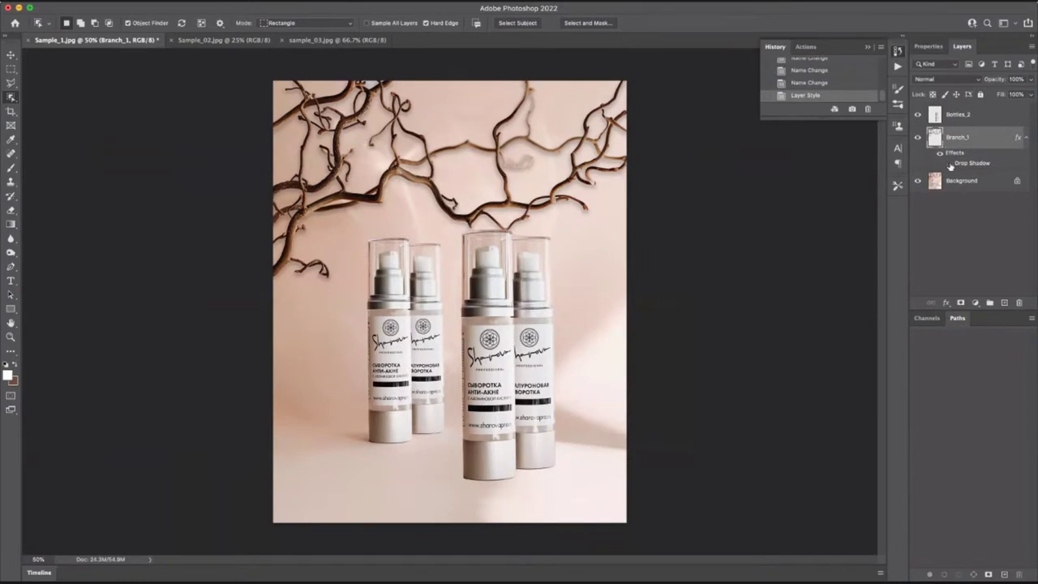
# Step: Toggle the Drop Shadow effect's visibility off and on, and briefly reopen its settings unchanged
pyautogui.click(949, 164)
pyautogui.click(950, 165)
pyautogui.click(950, 165)
pyautogui.click(950, 165)
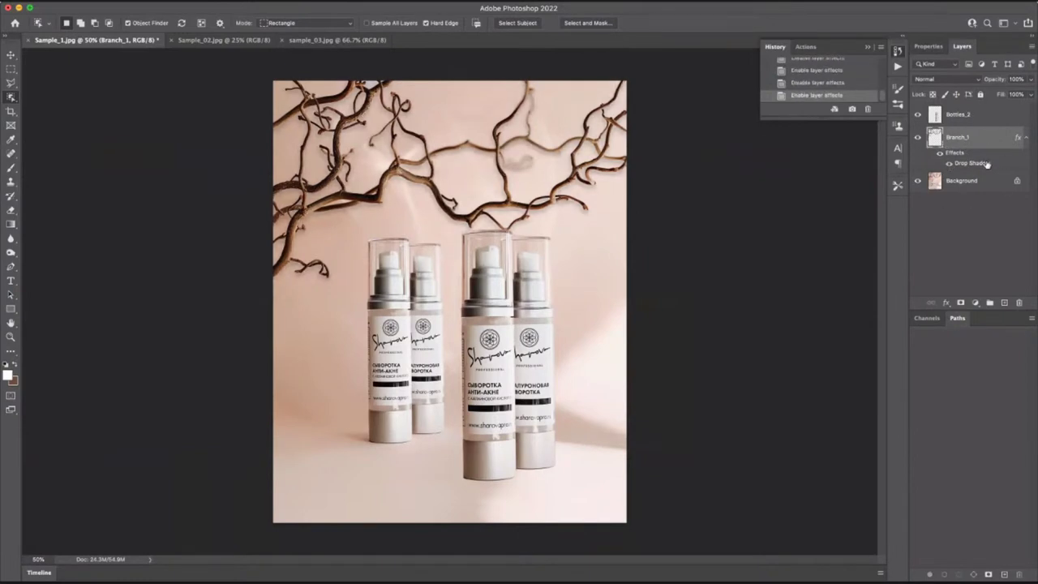
pyautogui.doubleClick(986, 164)
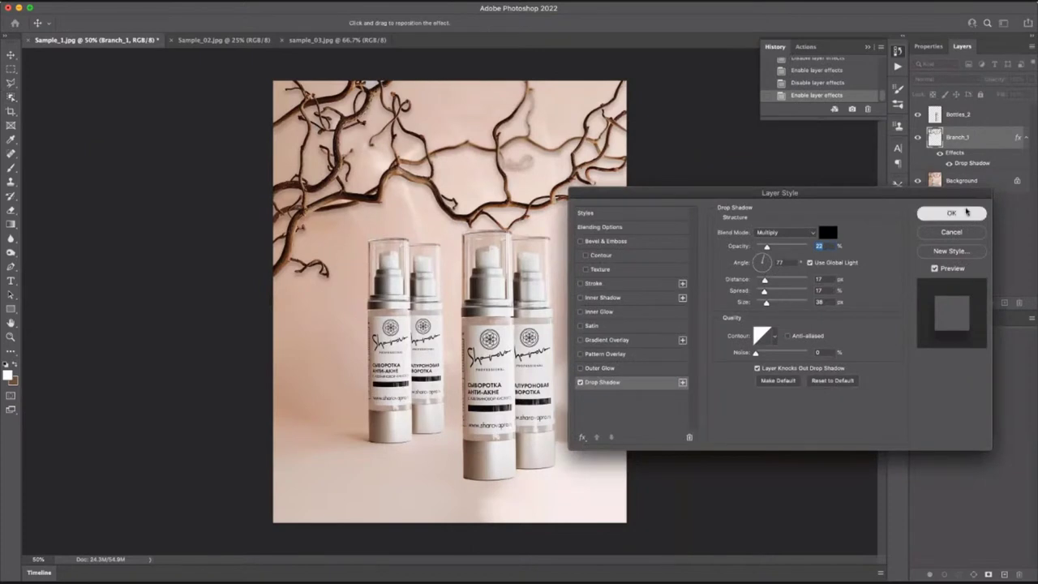
pyautogui.click(967, 210)
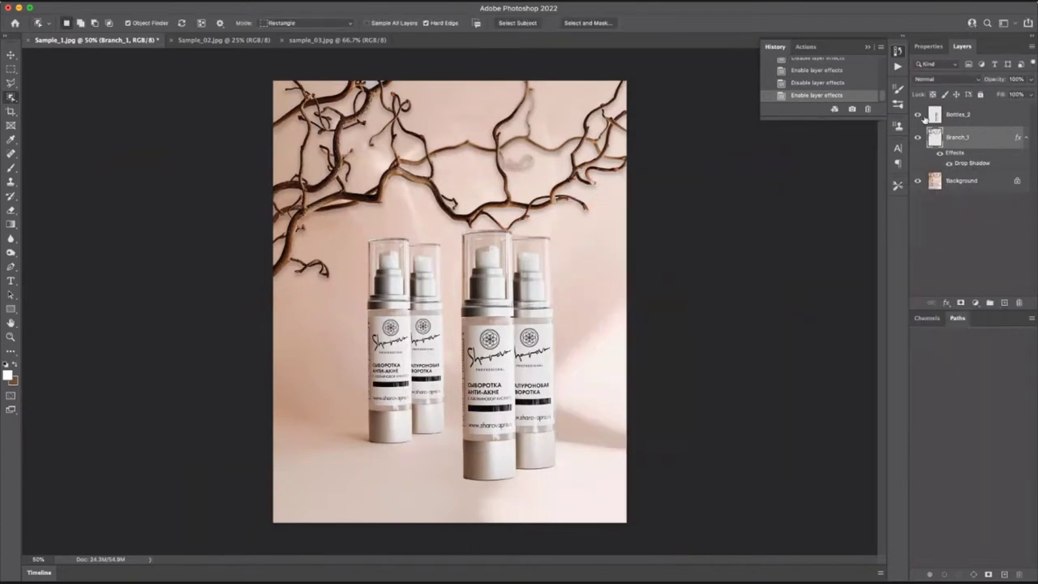
# Step: Reopen the Drop Shadow settings and turn on Preview in the Layer Style dialog
pyautogui.doubleClick(964, 164)
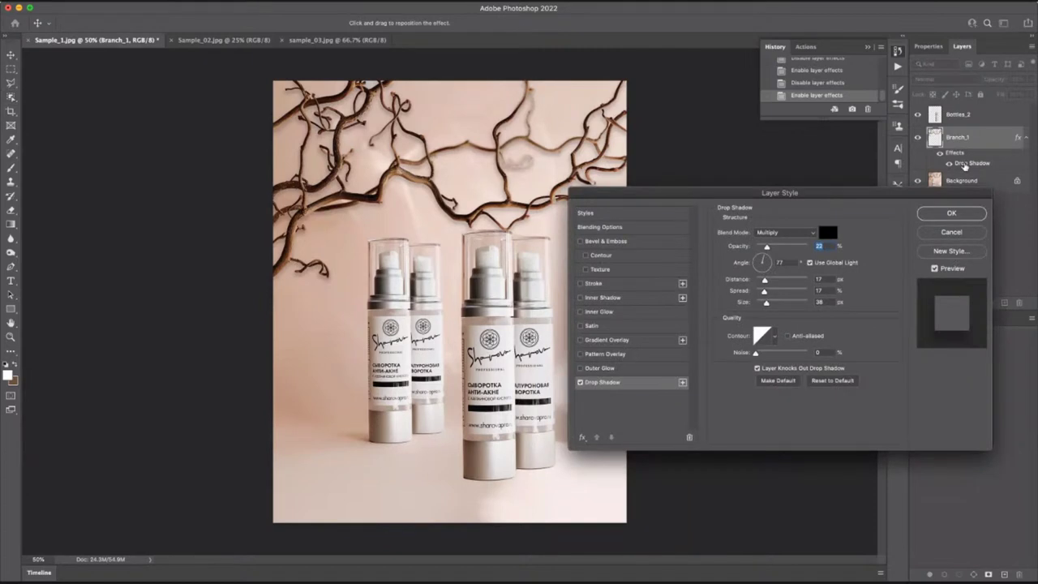
pyautogui.click(949, 214)
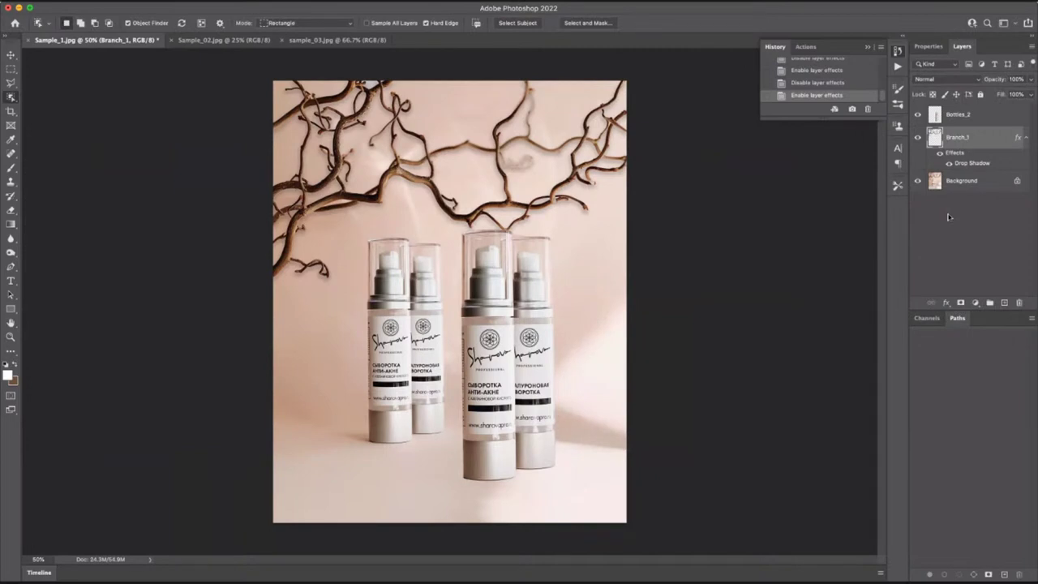
pyautogui.doubleClick(962, 164)
pyautogui.moveTo(819, 196); pyautogui.dragTo(802, 201)
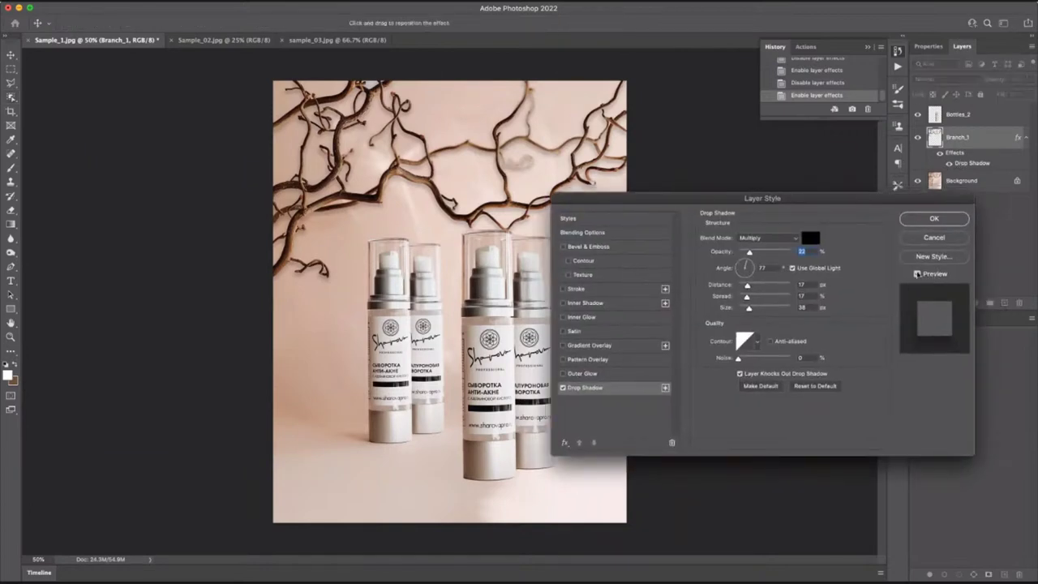
pyautogui.click(917, 274)
# Step: Close the Layer Style dialog keeping its settings, then minimize Creative Cloud Desktop
pyautogui.click(934, 218)
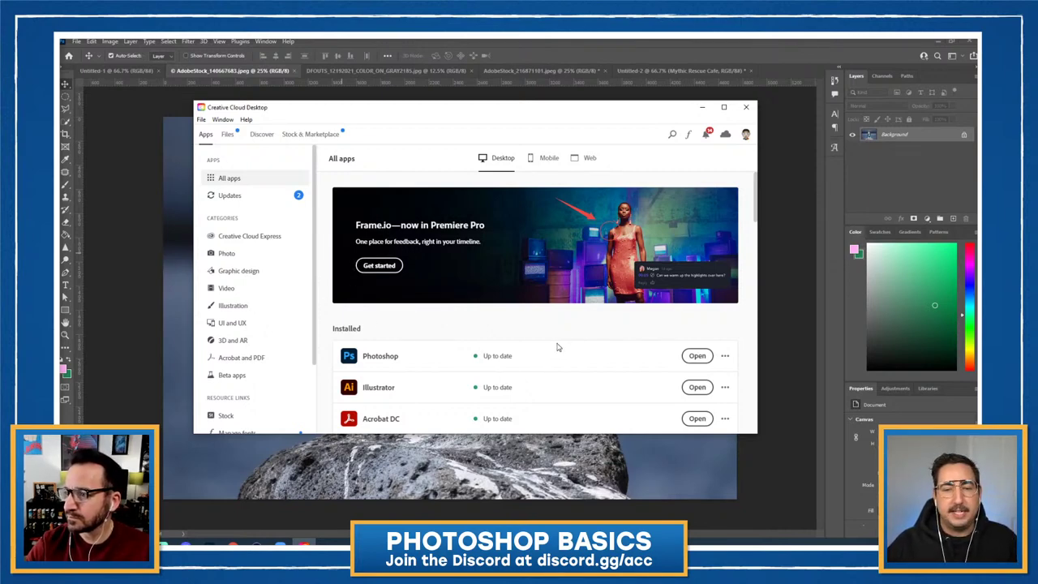
pyautogui.scroll(-1, 482, 357)
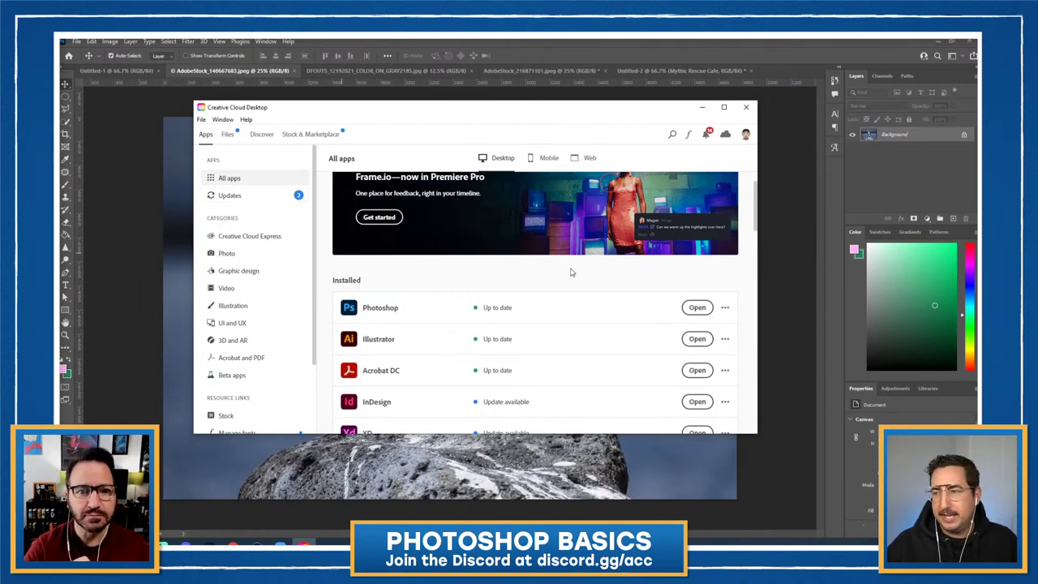
pyautogui.click(702, 108)
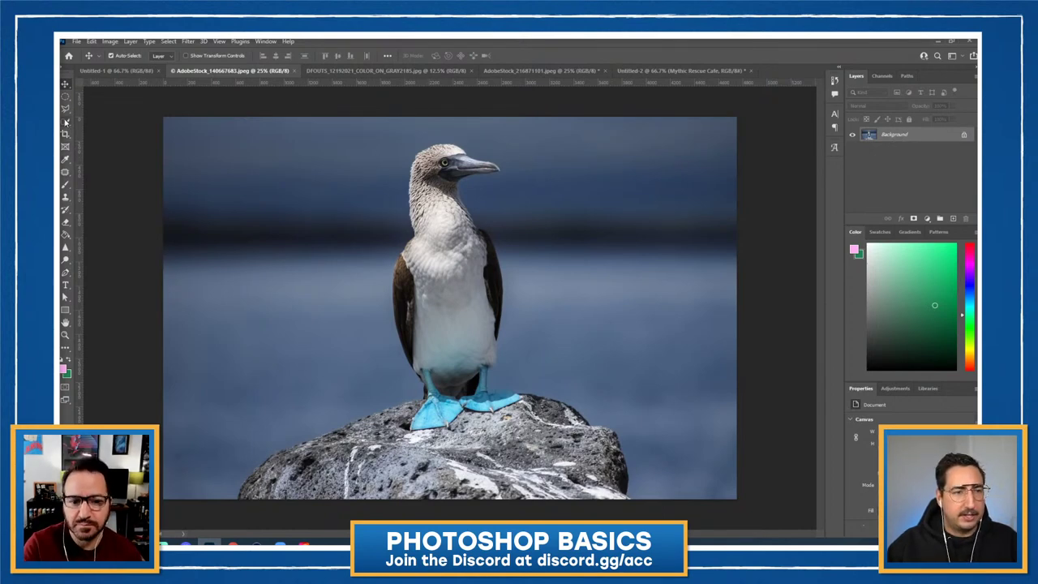
# Step: Use Select > Subject to automatically select the blue-footed booby
pyautogui.click(170, 42)
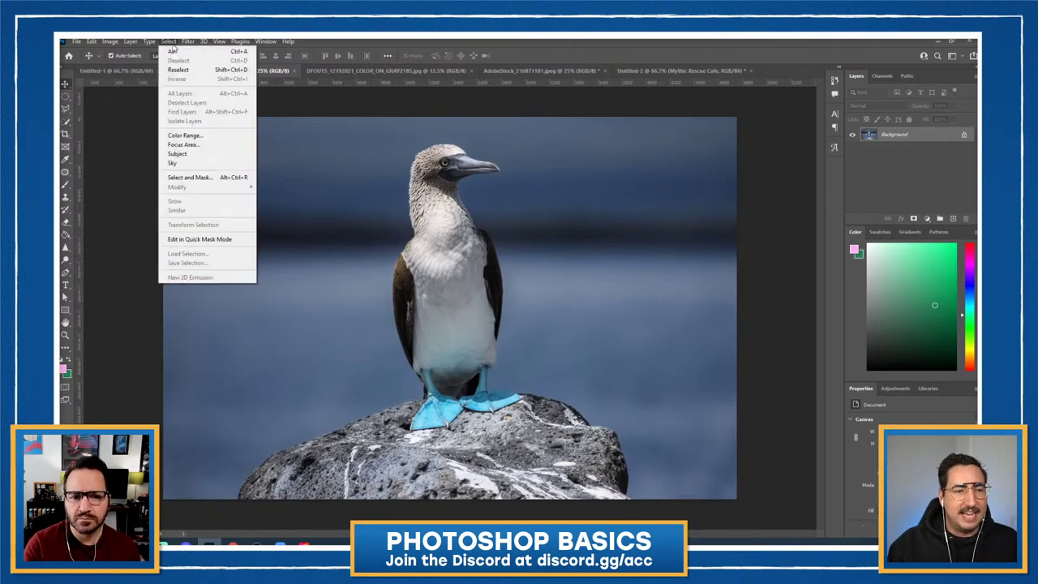
pyautogui.click(194, 160)
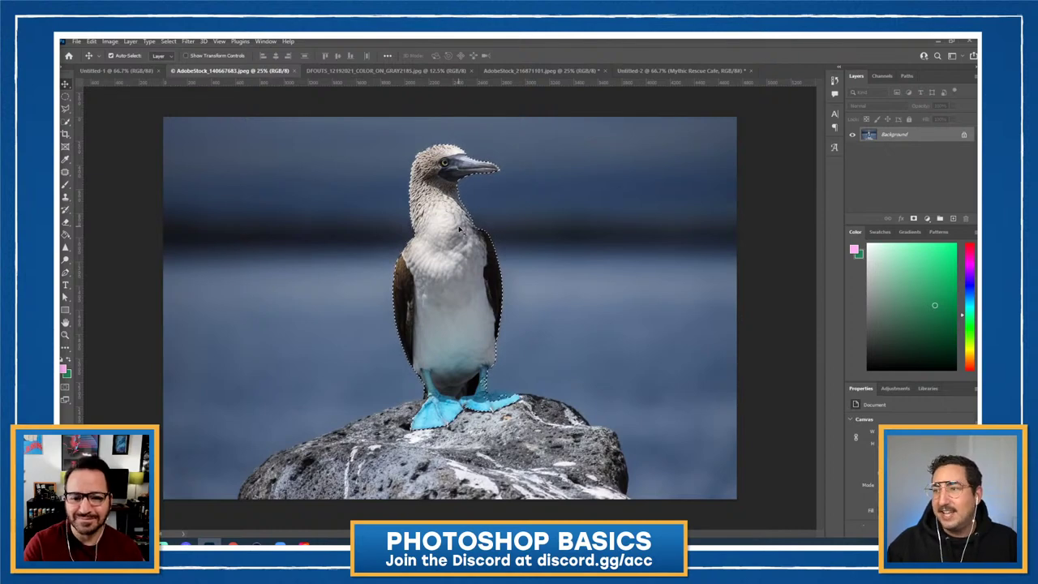
# Step: Zoom in on the booby's blue feet, then deselect everything with Ctrl+D
pyautogui.press('z')
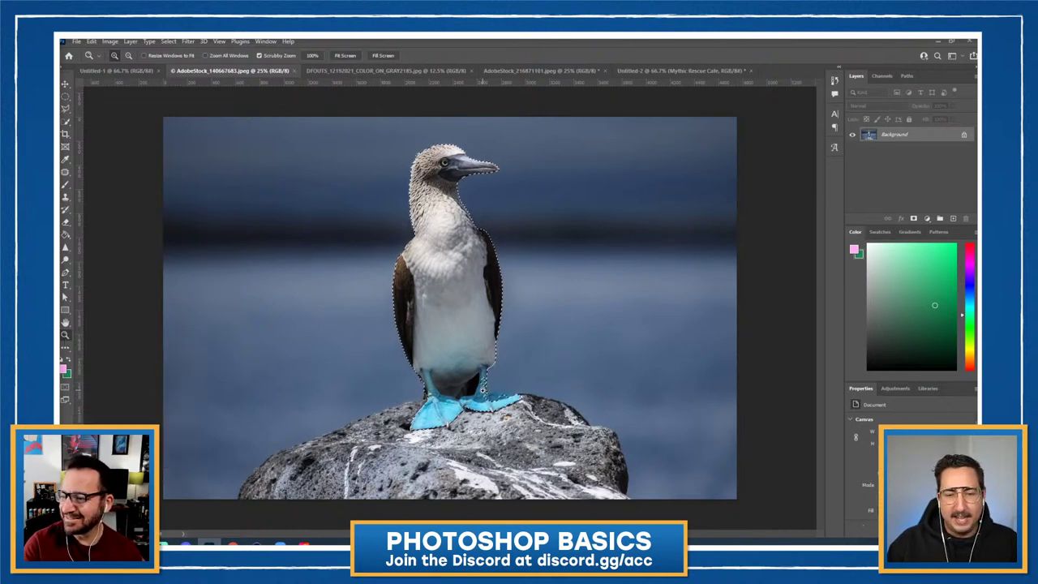
pyautogui.moveTo(482, 390); pyautogui.dragTo(546, 392)
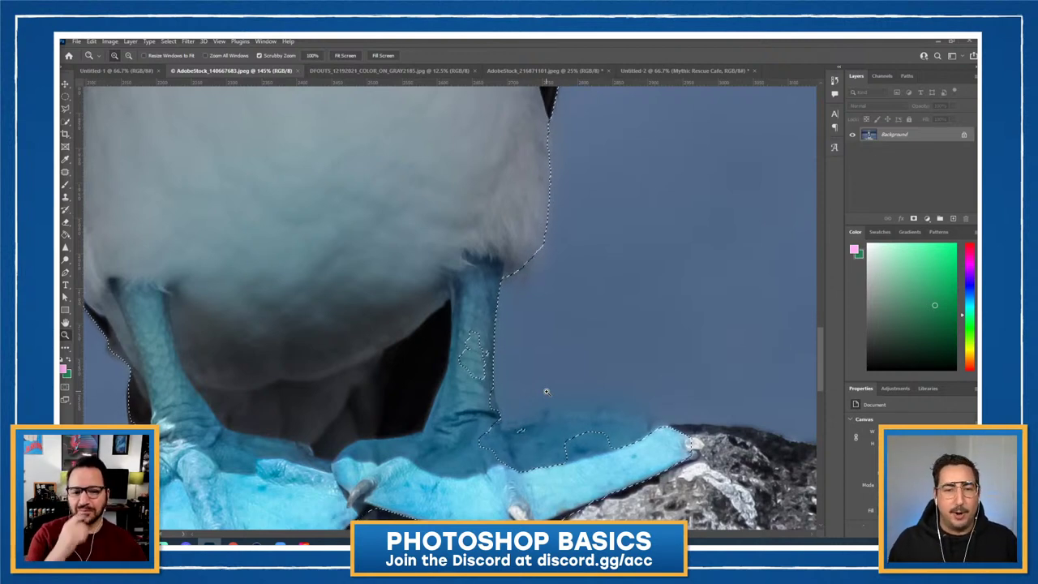
pyautogui.hotkey('ctrl', 'd')
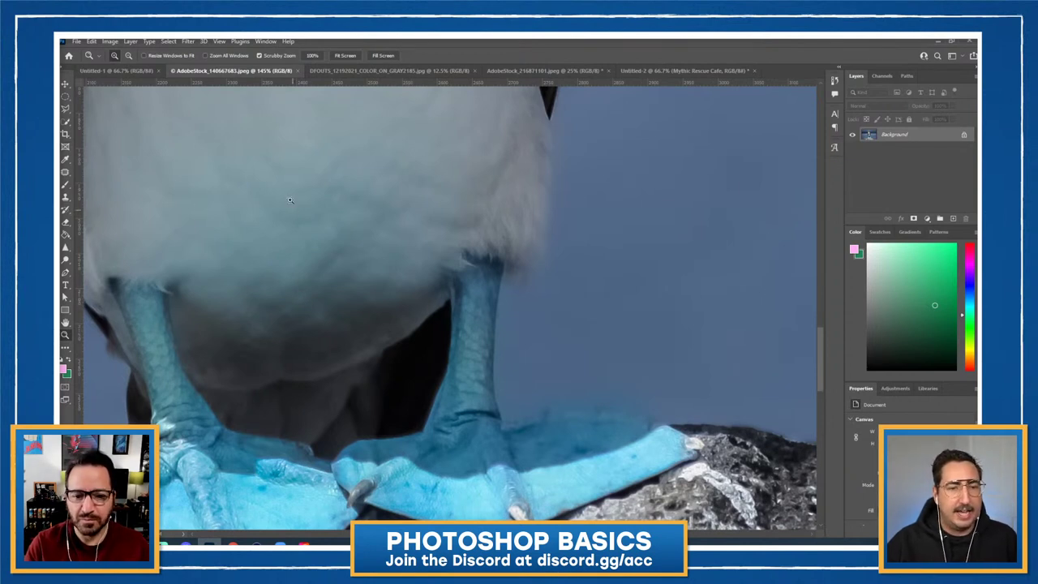
pyautogui.press('b')
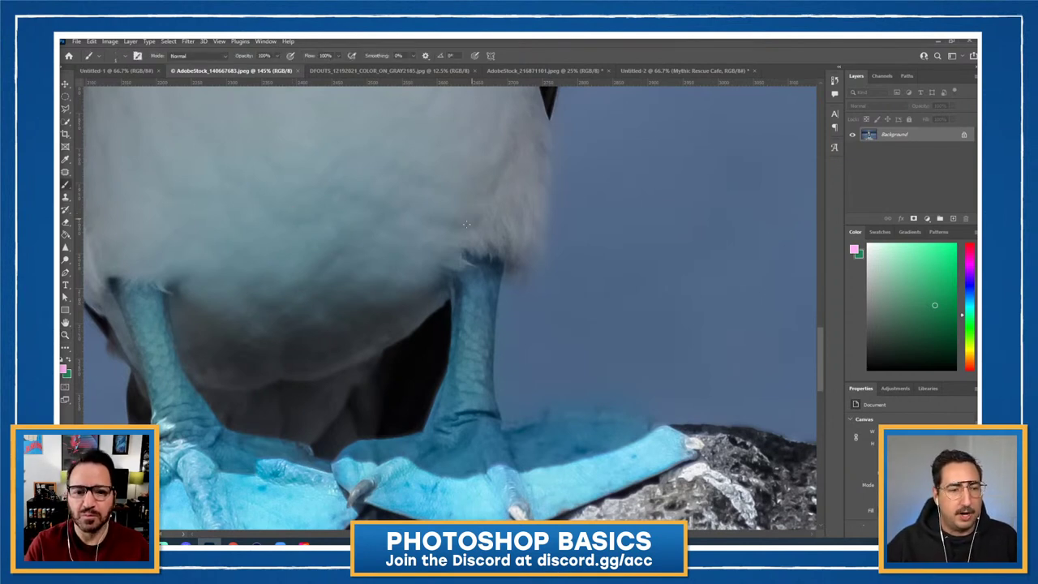
pyautogui.moveTo(511, 231); pyautogui.dragTo(464, 276)
pyautogui.moveTo(505, 190); pyautogui.dragTo(526, 316)
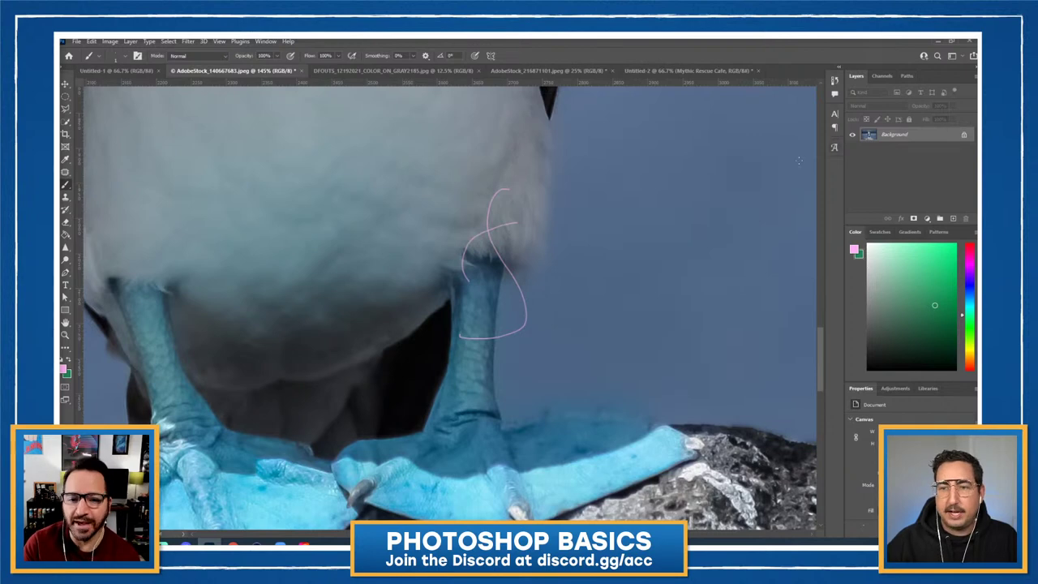
pyautogui.press('e')
pyautogui.press(']')
pyautogui.press(']')
pyautogui.press(']')
pyautogui.press(']')
pyautogui.moveTo(476, 223)
pyautogui.mouseDown()
pyautogui.moveTo(502, 259)
pyautogui.moveTo(500, 274)
pyautogui.mouseUp()
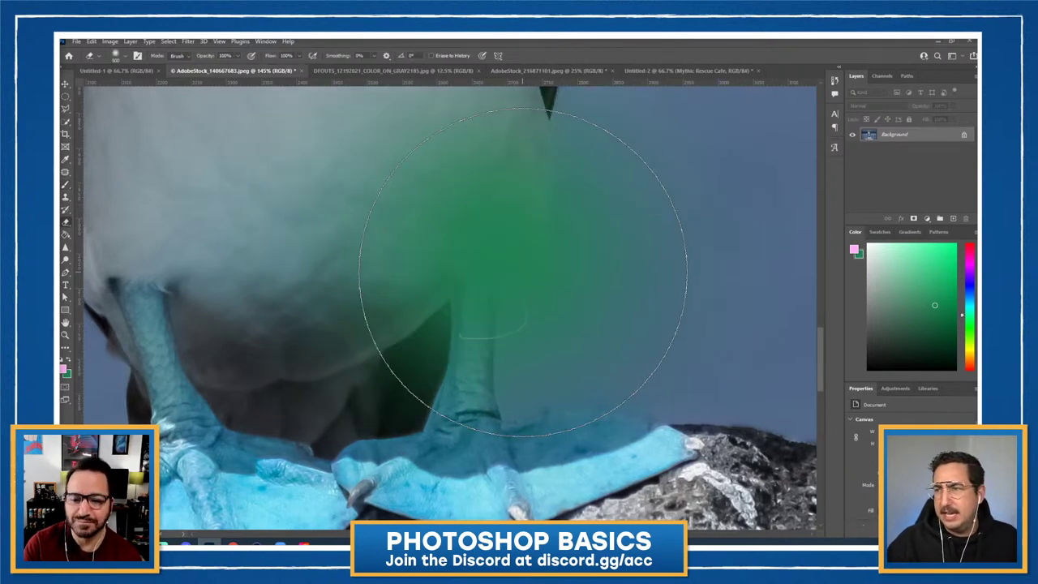
pyautogui.hotkey('ctrl', 'z')
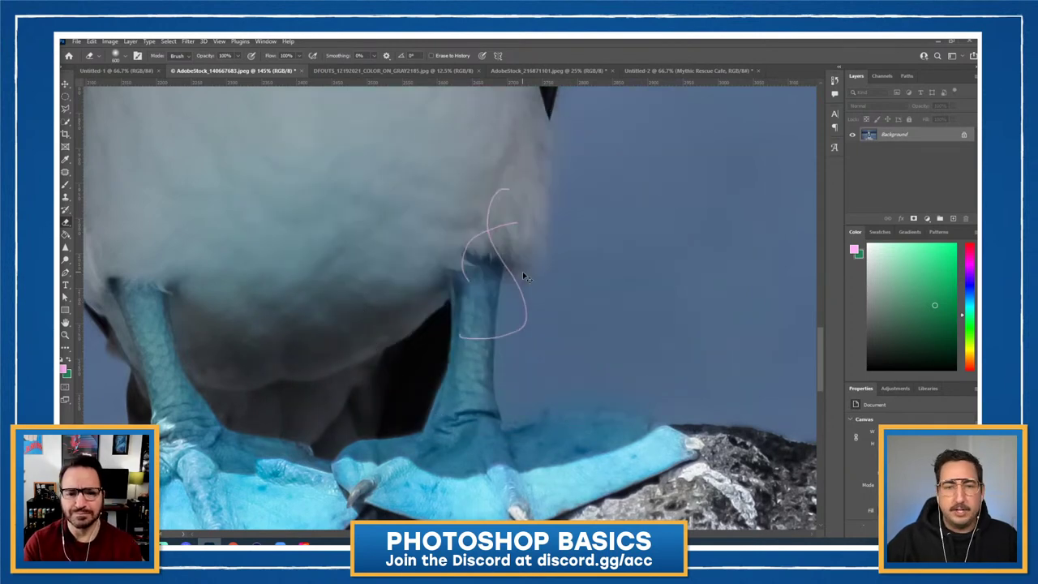
pyautogui.hotkey('ctrl', 'z')
pyautogui.press(']')
pyautogui.press(']')
pyautogui.press(']')
pyautogui.press(']')
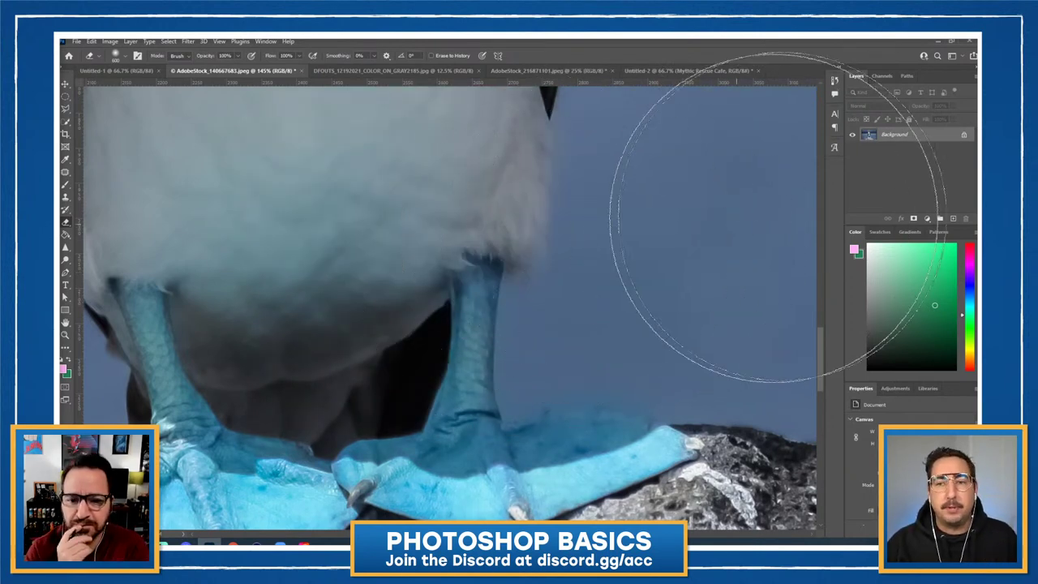
# Step: Duplicate the Background layer as 'Background copy' from its context menu
pyautogui.rightClick(913, 139)
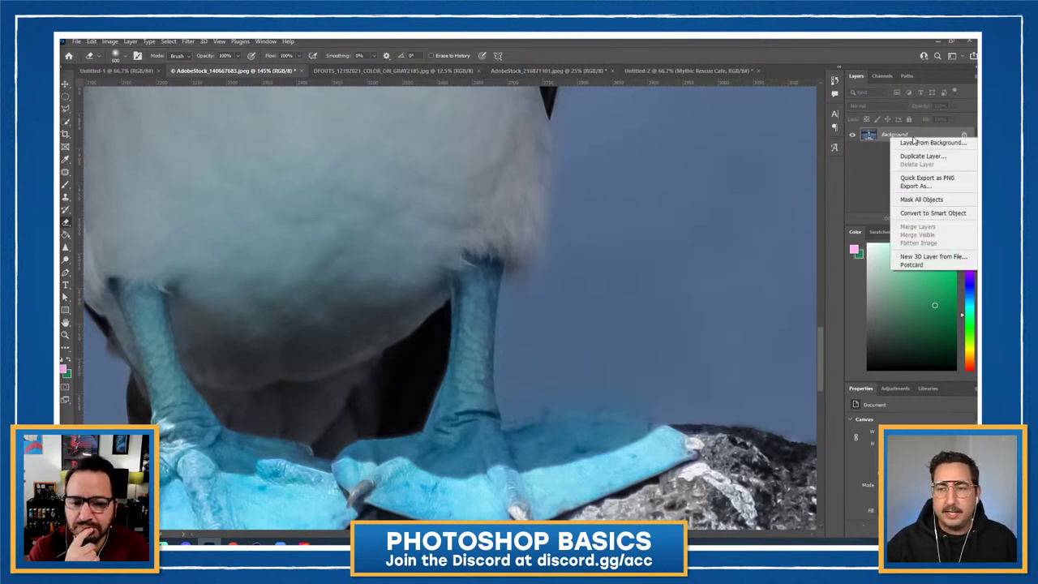
pyautogui.click(921, 156)
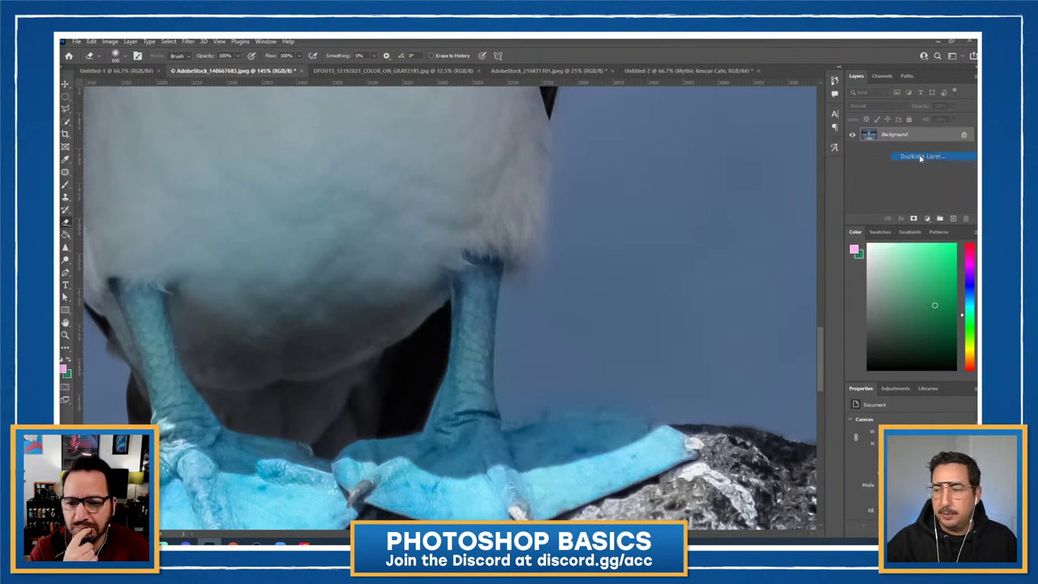
pyautogui.press('Return')
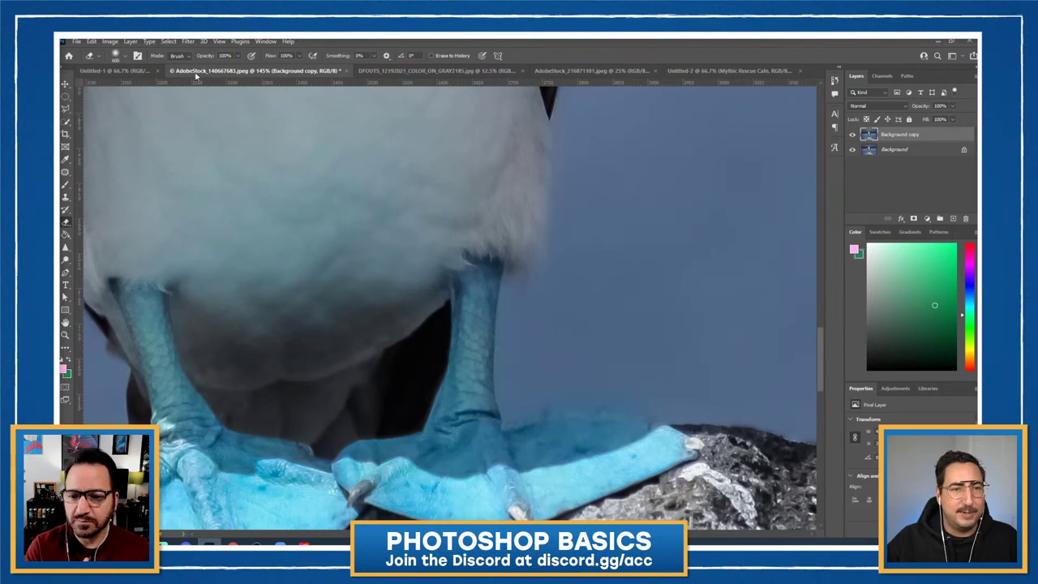
pyautogui.click(172, 42)
pyautogui.click(172, 42)
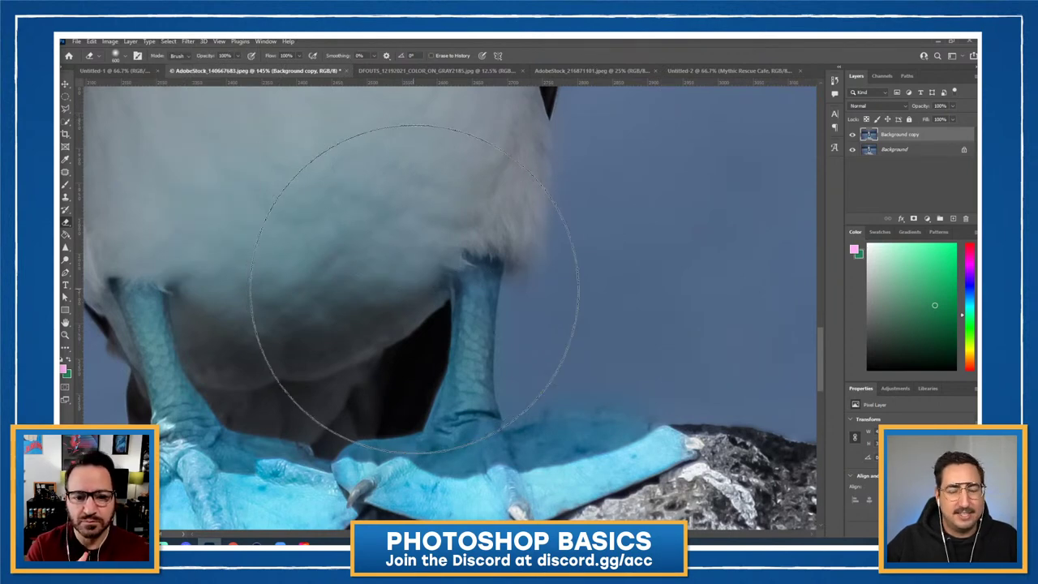
# Step: Use Select > Subject to outline the booby's body, legs and feet automatically
pyautogui.click(159, 46)
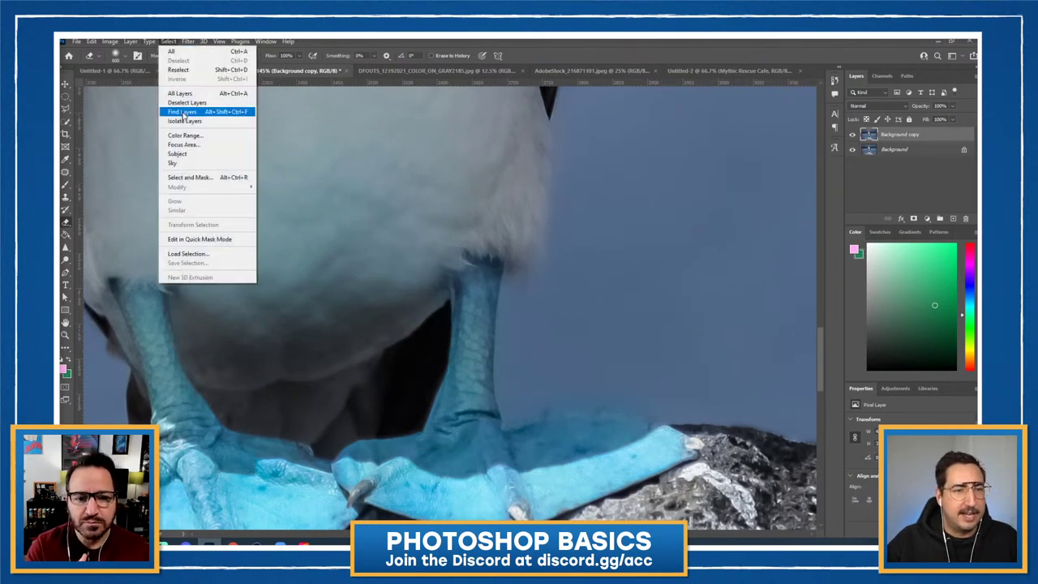
pyautogui.click(187, 157)
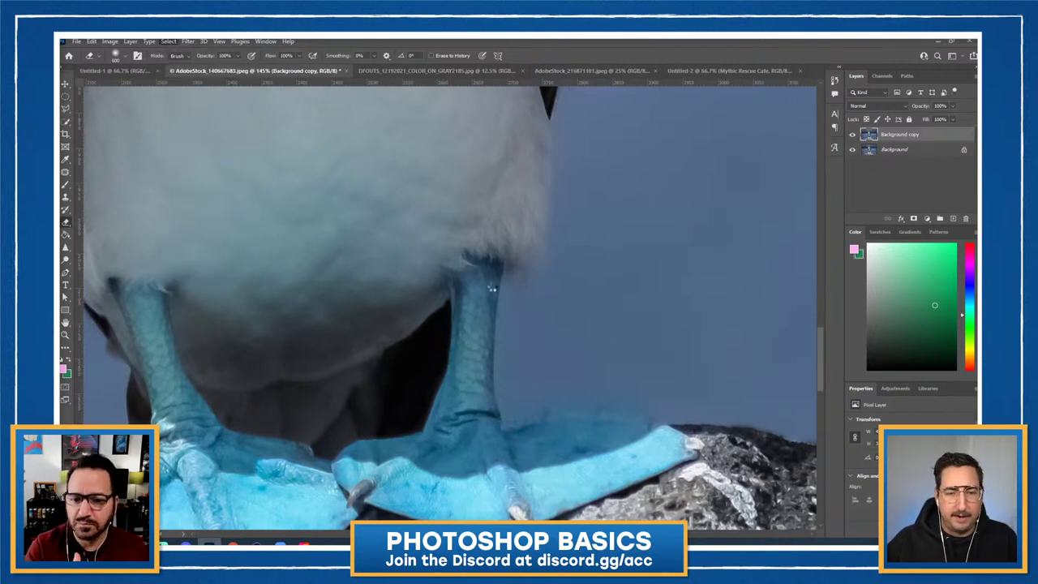
pyautogui.scroll(-5, 495, 373)
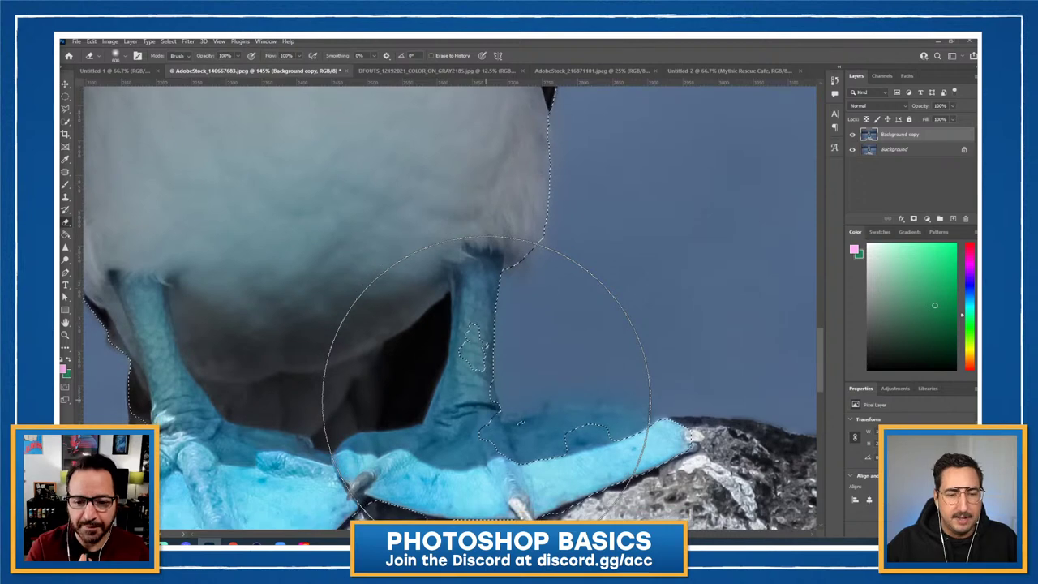
pyautogui.scroll(-2, 452, 370)
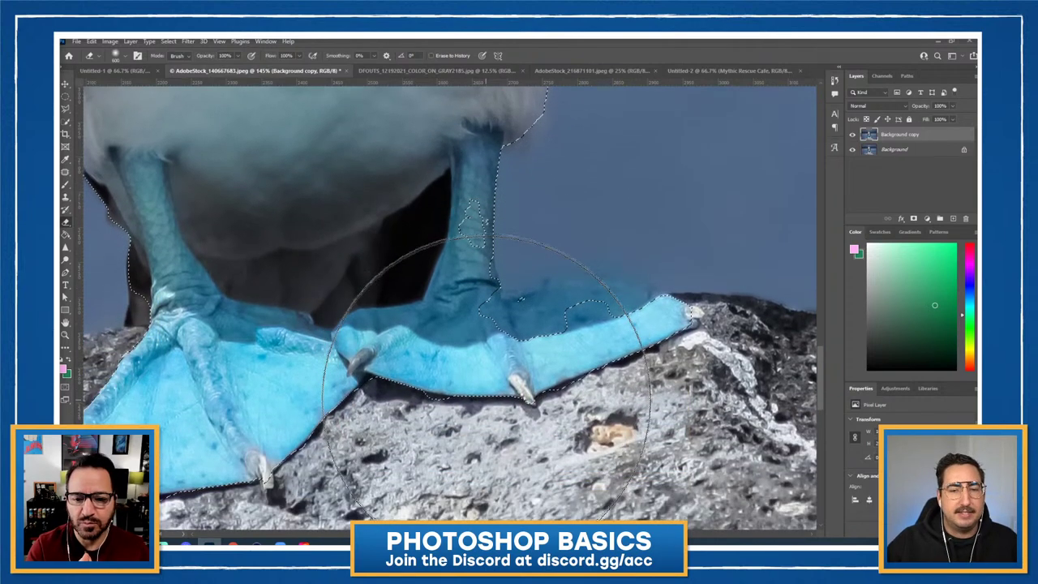
pyautogui.click(66, 122)
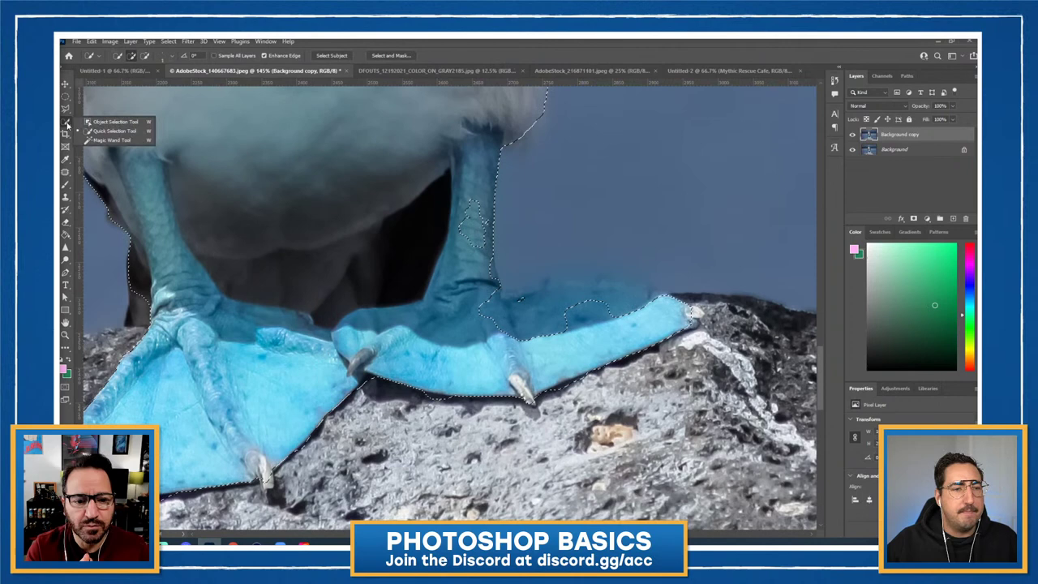
pyautogui.click(118, 139)
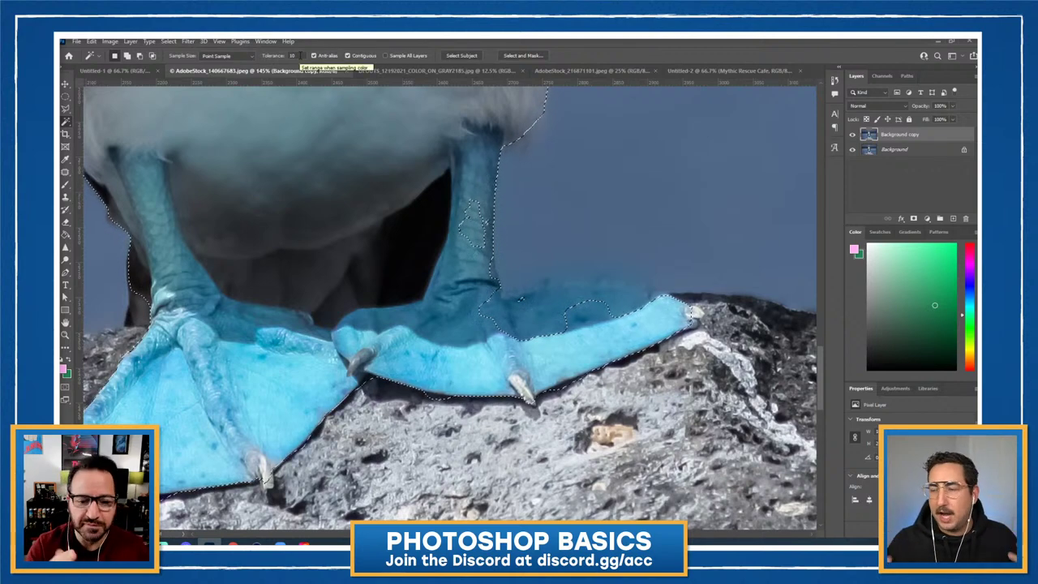
pyautogui.click(275, 57)
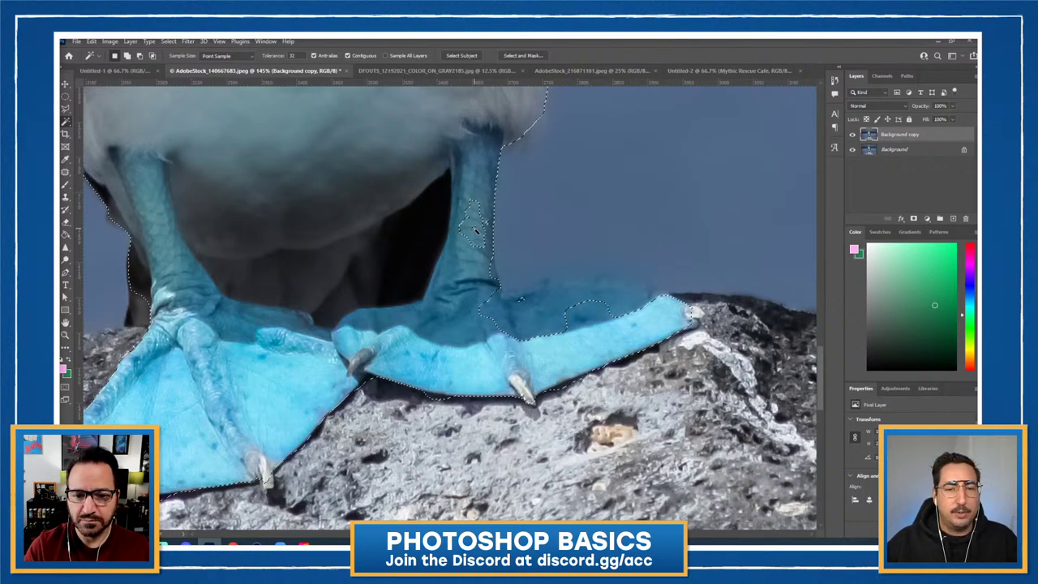
pyautogui.keyDown('shift'); pyautogui.click(475, 231); pyautogui.keyUp('shift')
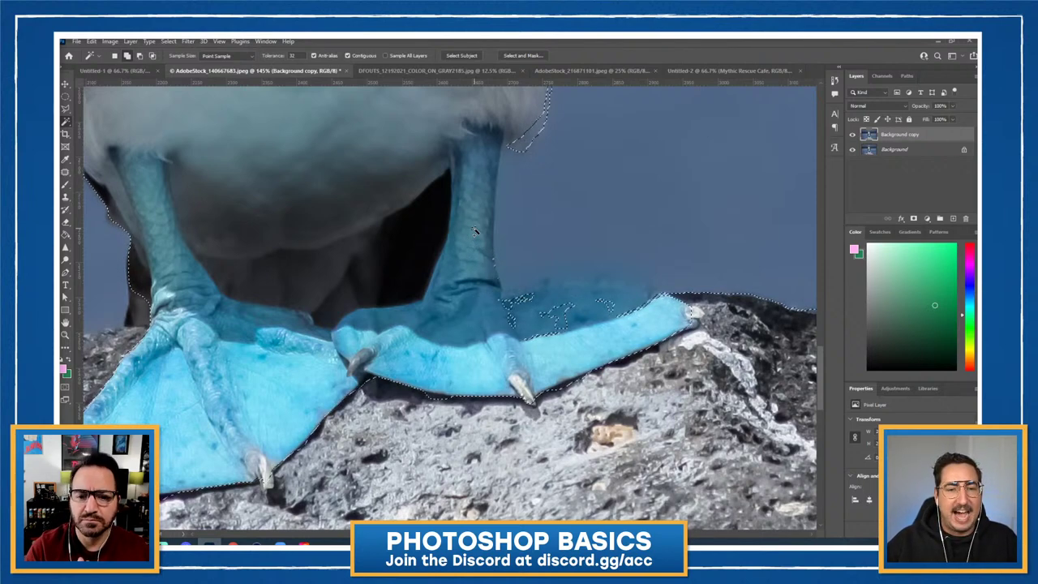
pyautogui.keyDown('alt'); pyautogui.click(668, 272); pyautogui.keyUp('alt')
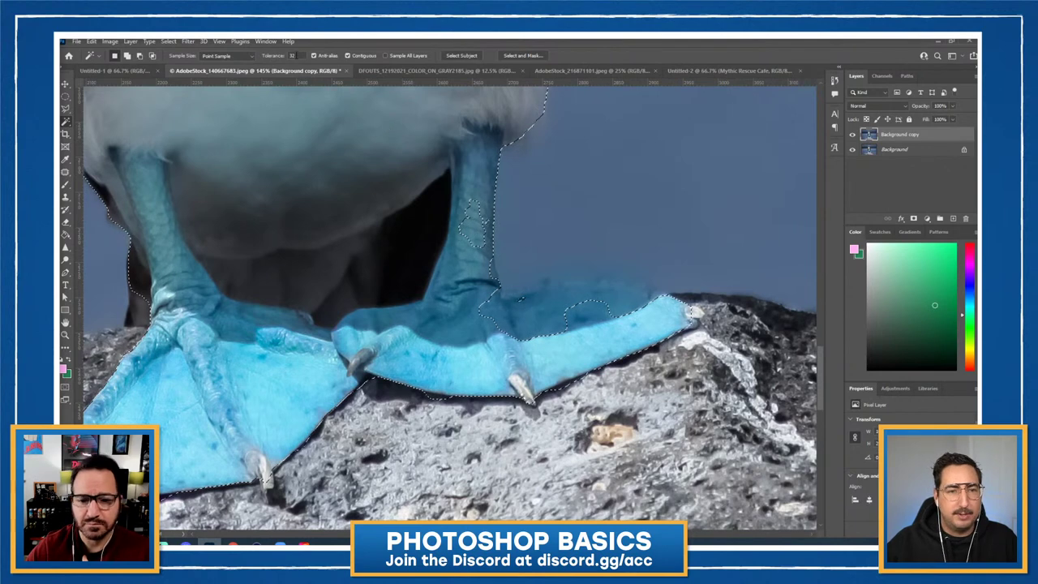
pyautogui.click(292, 55)
pyautogui.write('10')
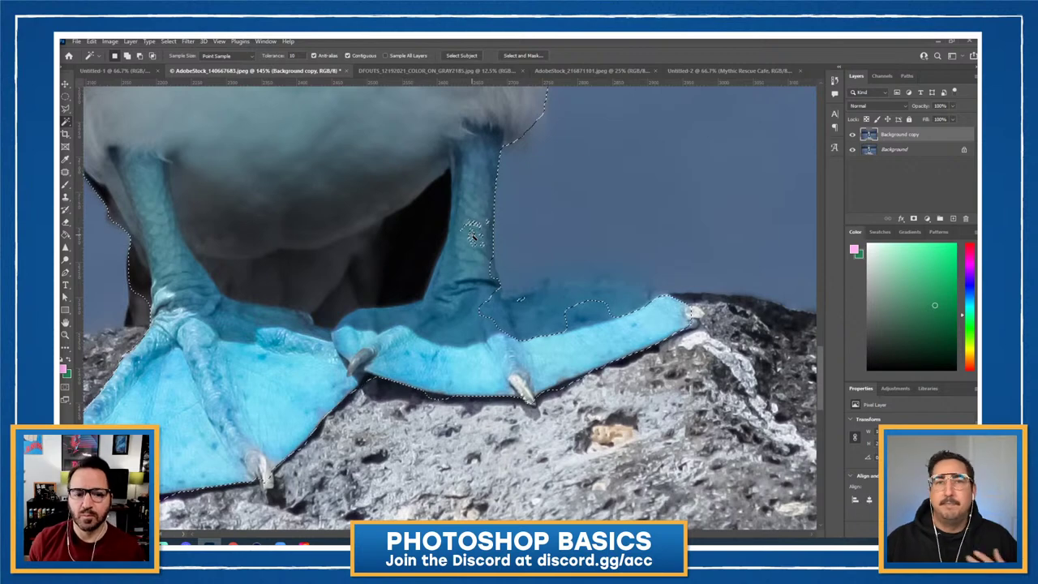
pyautogui.rightClick(68, 126)
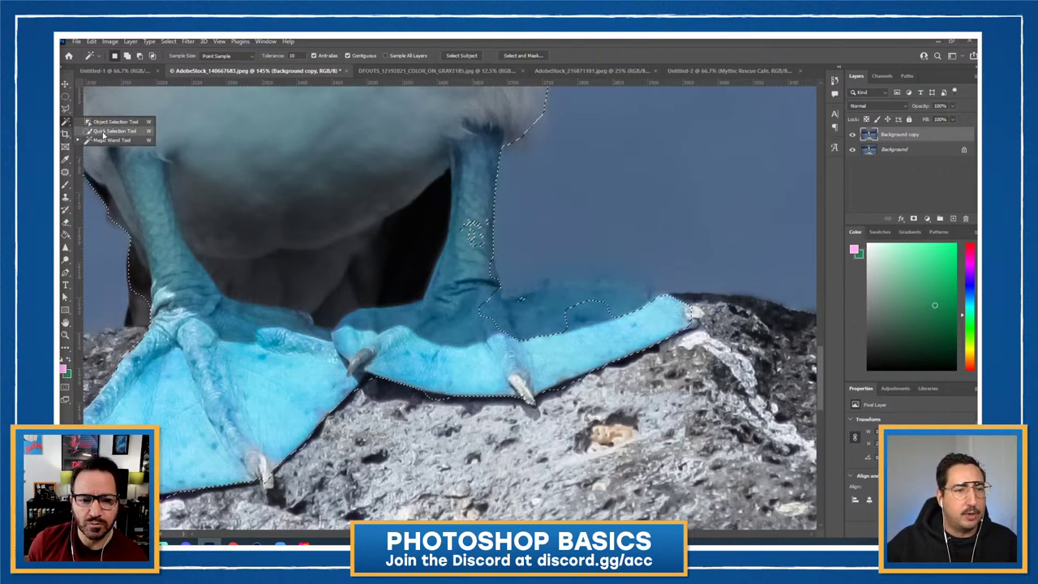
# Step: Switch to the Quick Selection Tool with a 14 px brush size
pyautogui.click(105, 131)
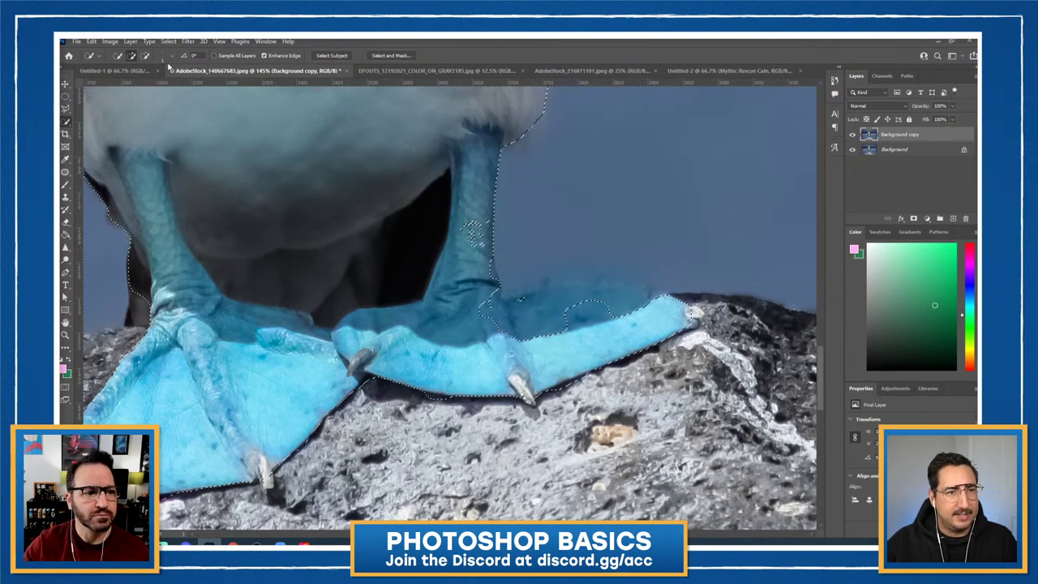
pyautogui.click(170, 58)
pyautogui.moveTo(118, 83); pyautogui.dragTo(124, 83)
pyautogui.press('Return')
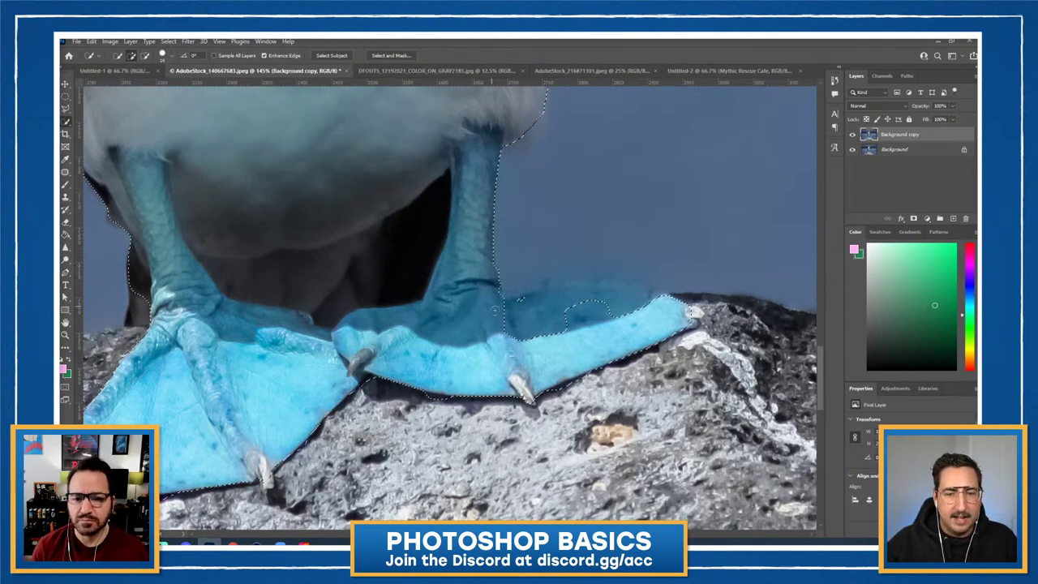
# Step: Paint along the right foot's top edge so the selection follows it smoothly to the toes
pyautogui.moveTo(493, 309)
pyautogui.mouseDown()
pyautogui.moveTo(574, 296)
pyautogui.moveTo(653, 307)
pyautogui.mouseUp()
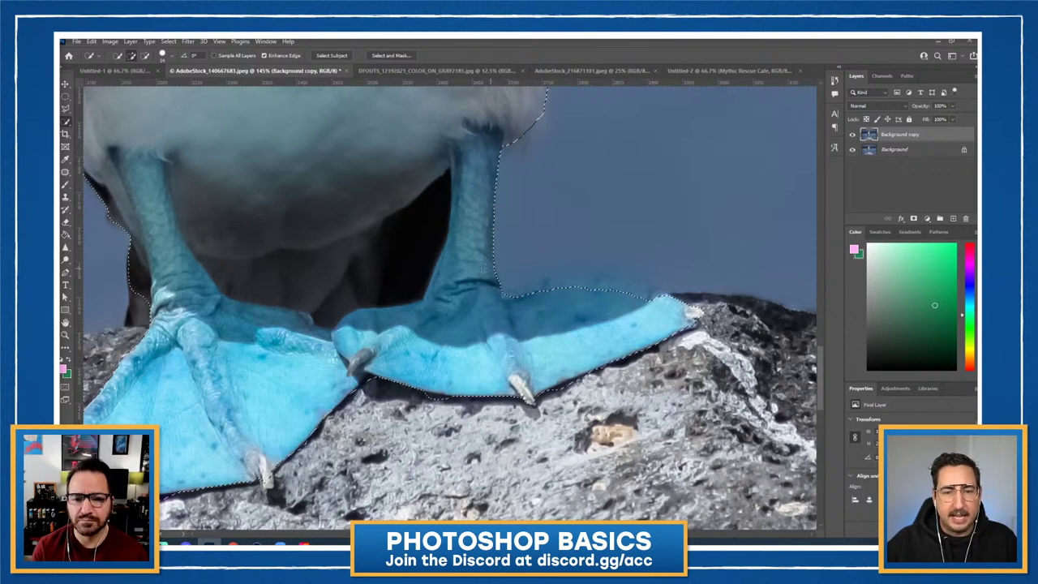
pyautogui.moveTo(510, 298)
pyautogui.mouseDown()
pyautogui.moveTo(593, 285)
pyautogui.moveTo(647, 292)
pyautogui.mouseUp()
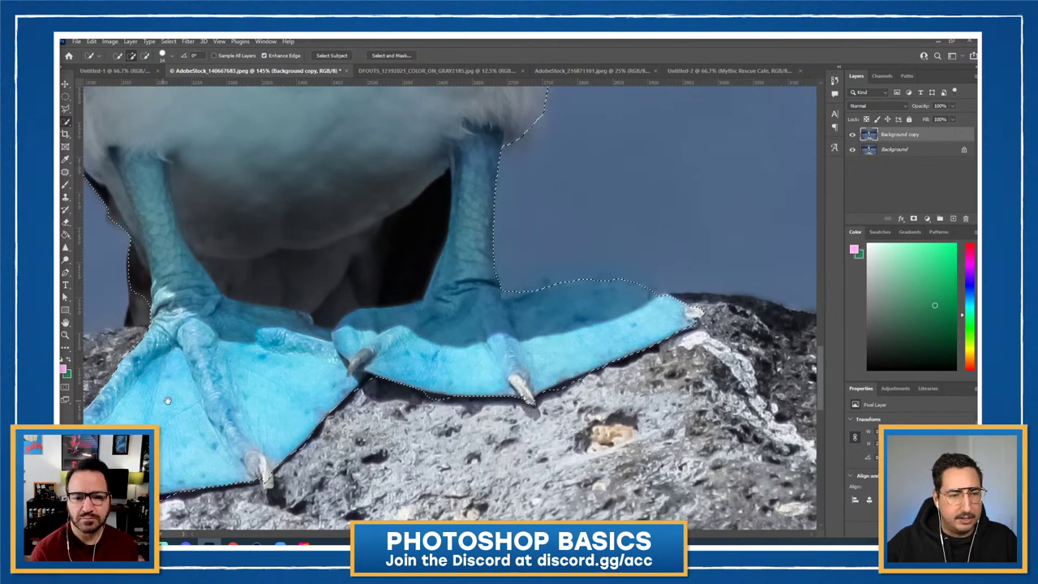
pyautogui.moveTo(165, 399); pyautogui.dragTo(354, 375)
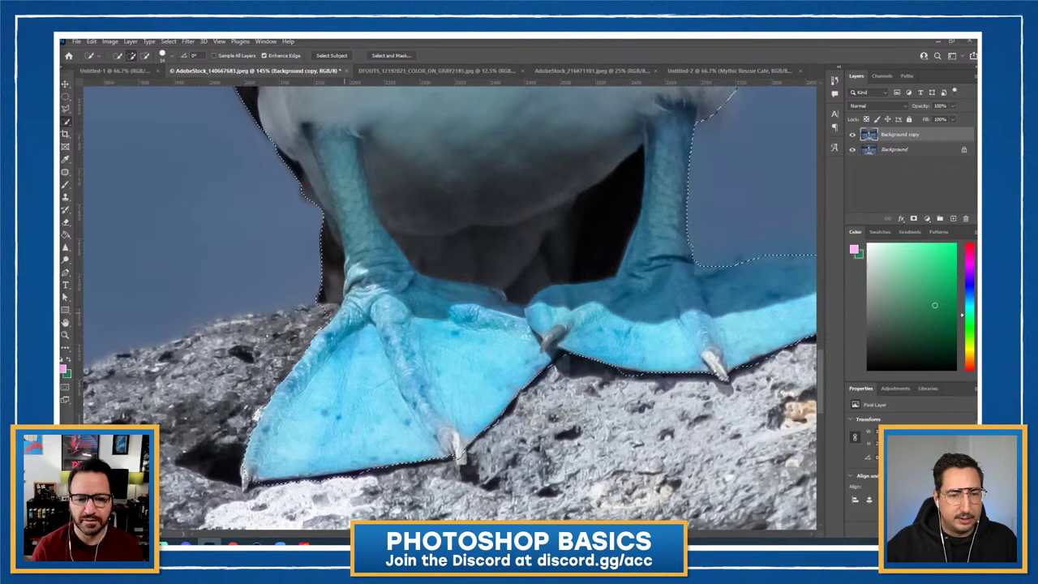
# Step: Zoom out to 25% with the Zoom tool so the whole photo fits in view
pyautogui.press('z')
pyautogui.keyDown('alt'); pyautogui.click(473, 285); pyautogui.keyUp('alt')
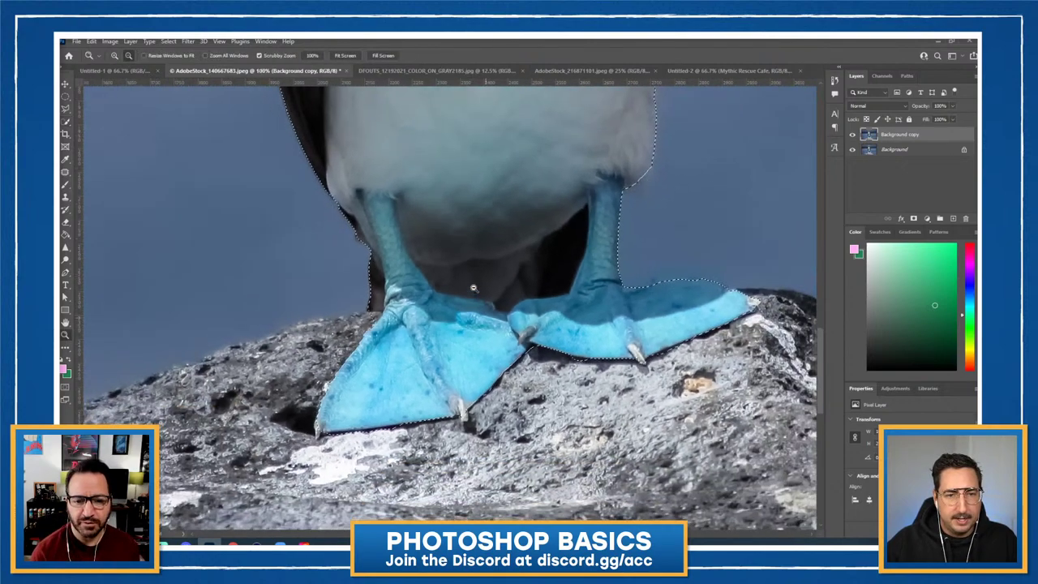
pyautogui.keyDown('alt'); pyautogui.click(473, 285); pyautogui.keyUp('alt')
pyautogui.moveTo(509, 204)
pyautogui.mouseDown()
pyautogui.moveTo(487, 286)
pyautogui.moveTo(482, 424)
pyautogui.moveTo(512, 254)
pyautogui.mouseUp()
pyautogui.scroll(-3, 440, 355)
pyautogui.scroll(-3, 440, 355)
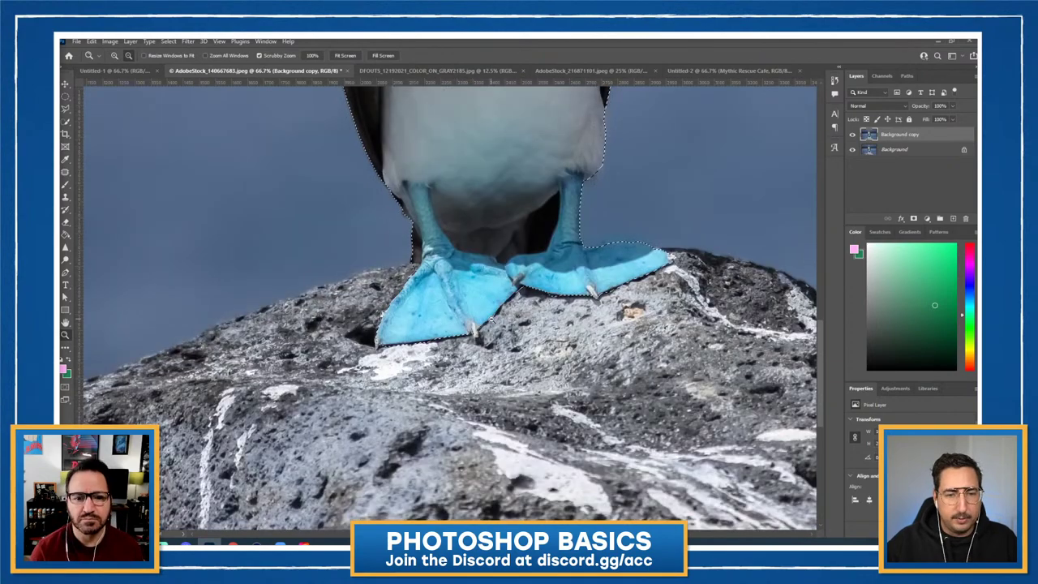
pyautogui.keyDown('alt'); pyautogui.click(486, 267); pyautogui.keyUp('alt')
pyautogui.keyDown('alt'); pyautogui.click(496, 320); pyautogui.keyUp('alt')
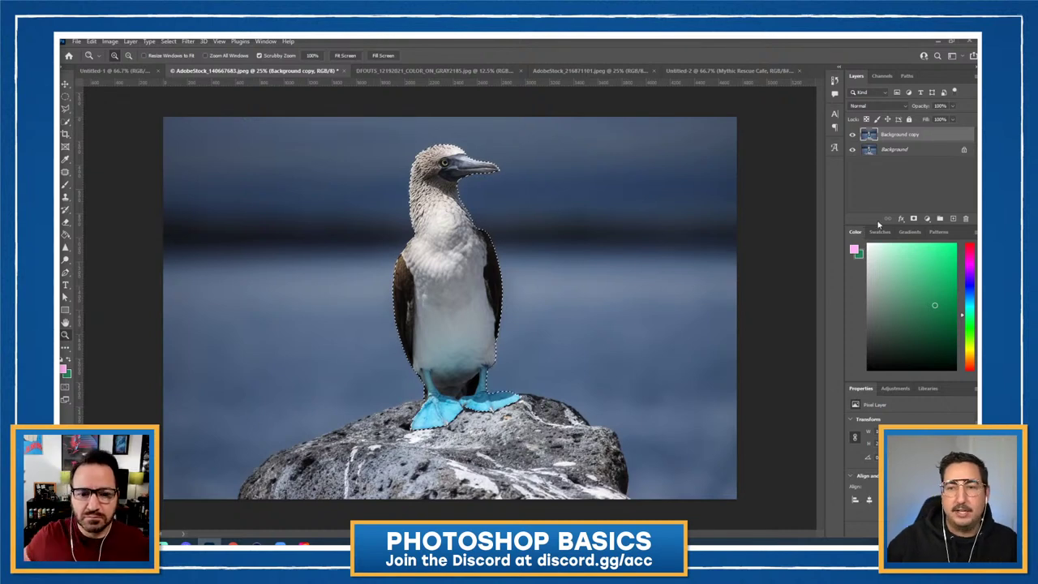
# Step: Add an empty layer above Background copy, then delete it again
pyautogui.click(952, 218)
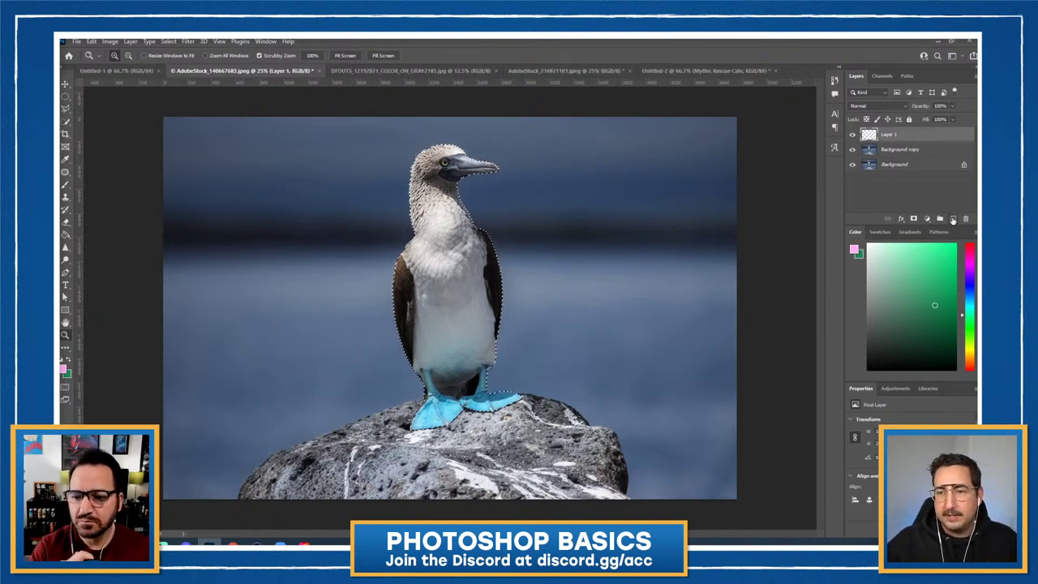
pyautogui.click(965, 219)
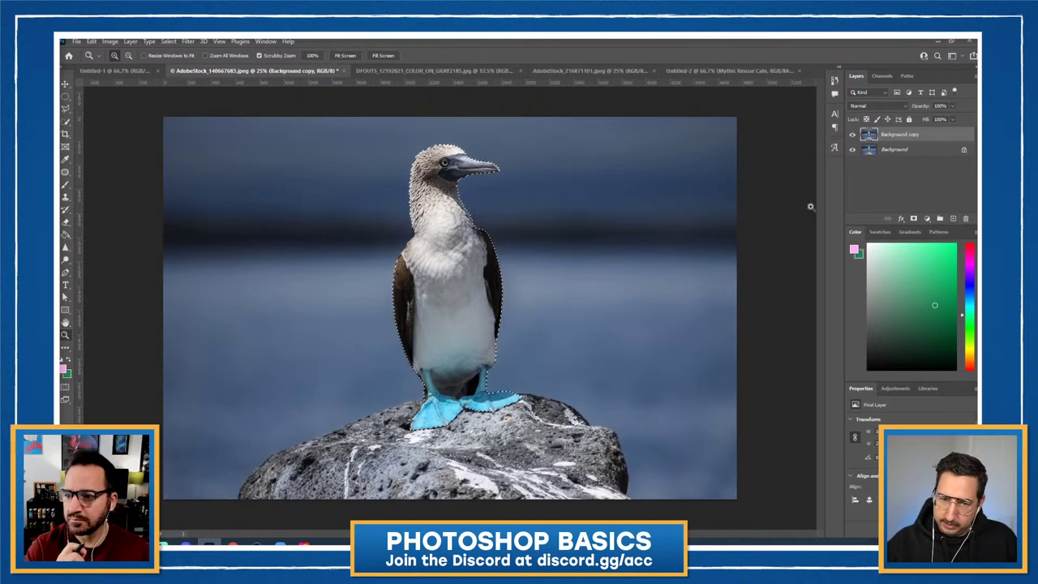
pyautogui.press('l')
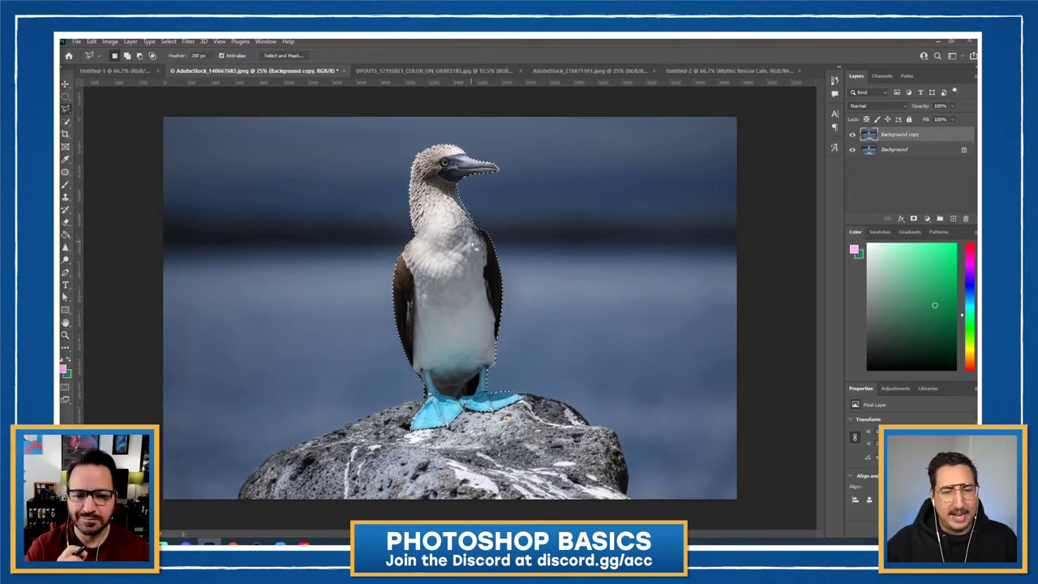
pyautogui.rightClick(446, 249)
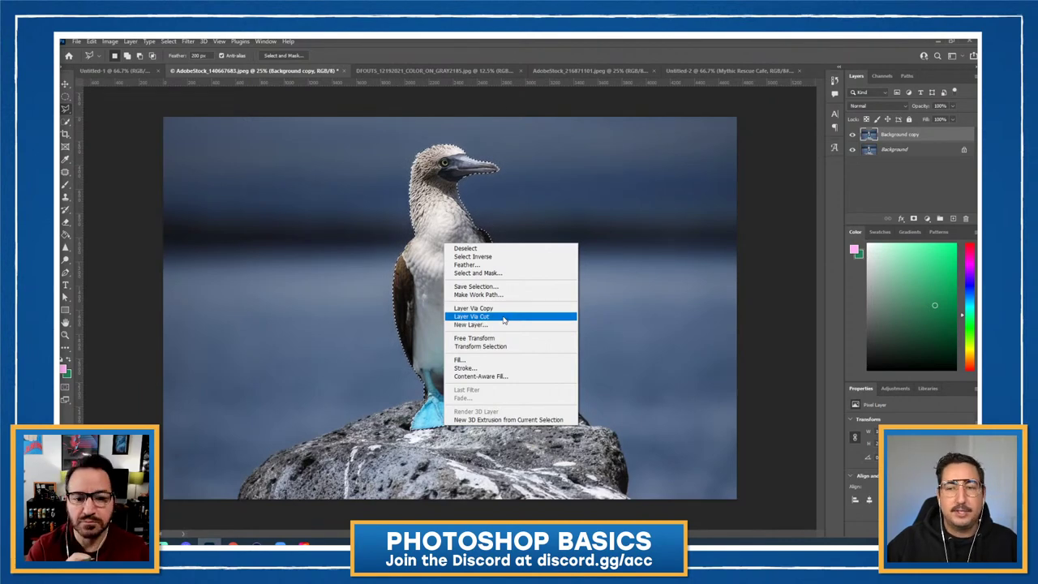
pyautogui.click(504, 317)
pyautogui.press('v')
pyautogui.click(852, 135)
pyautogui.click(899, 149)
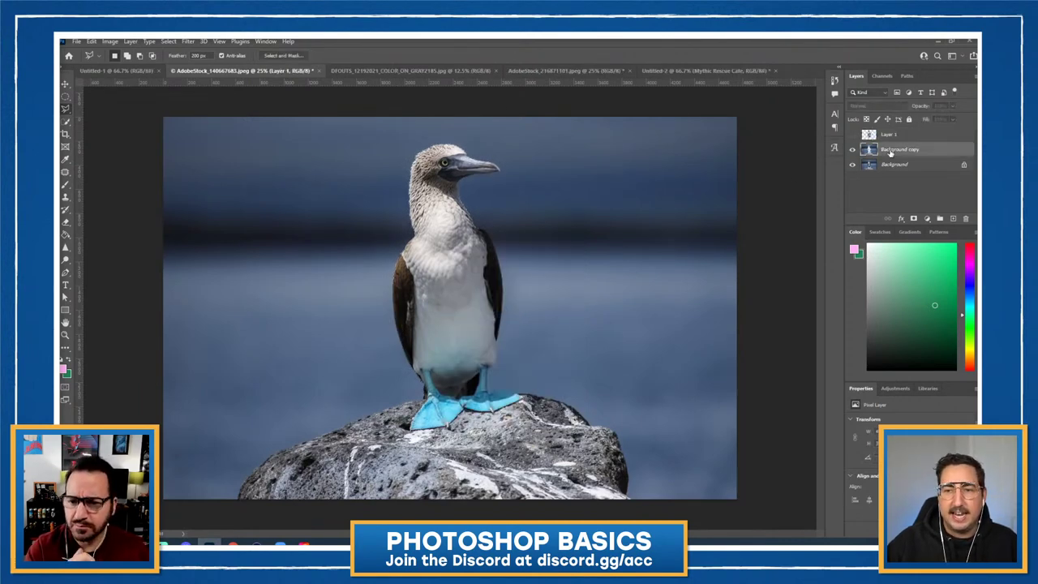
pyautogui.moveTo(575, 290); pyautogui.dragTo(552, 308)
pyautogui.hotkey('ctrl', 'z')
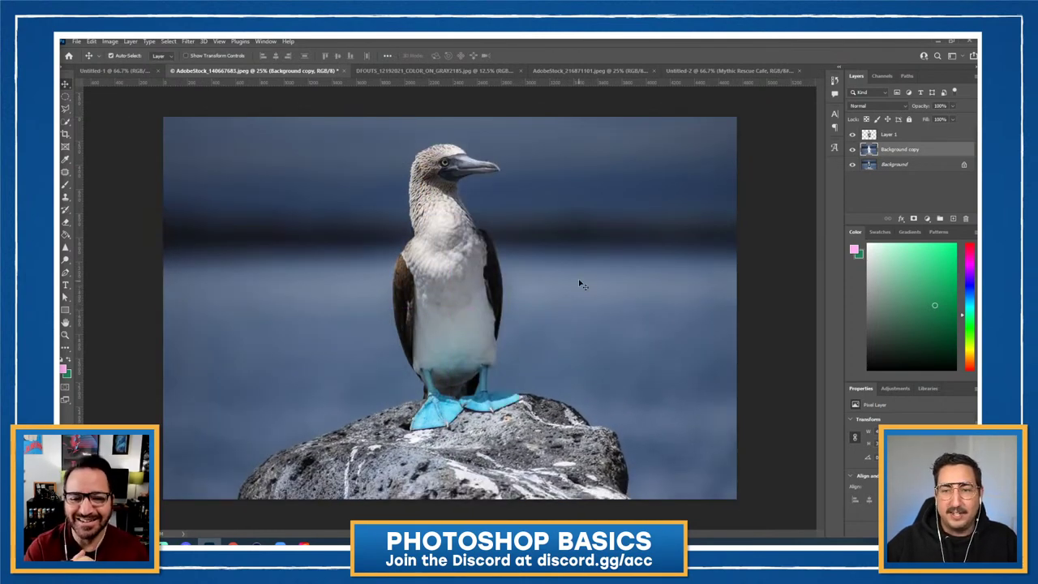
pyautogui.hotkey('ctrl', 'z')
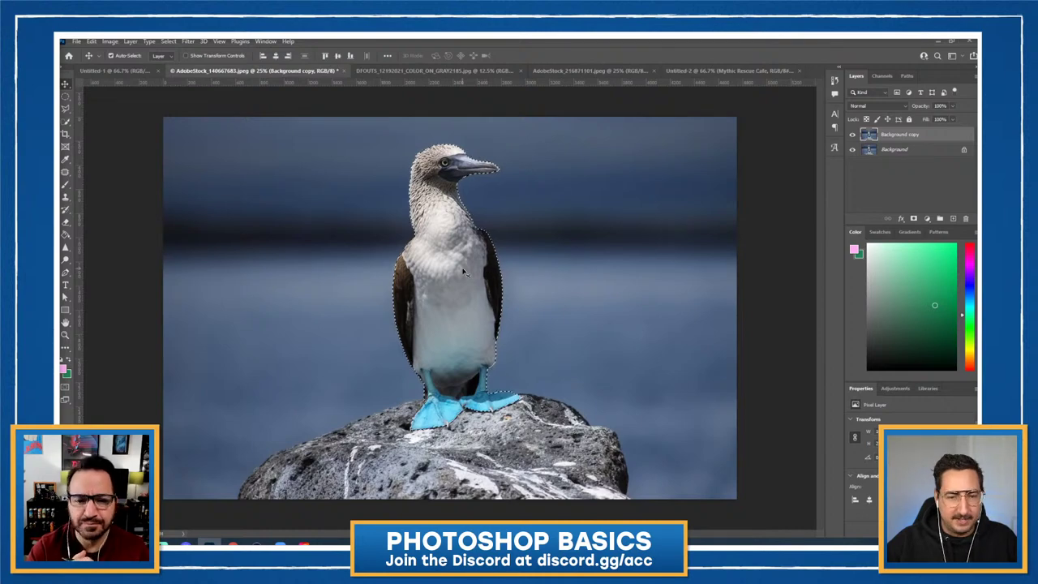
# Step: Copy the selected booby to a new Layer 1 and drag it left and lower on the rock
pyautogui.press('l')
pyautogui.rightClick(463, 270)
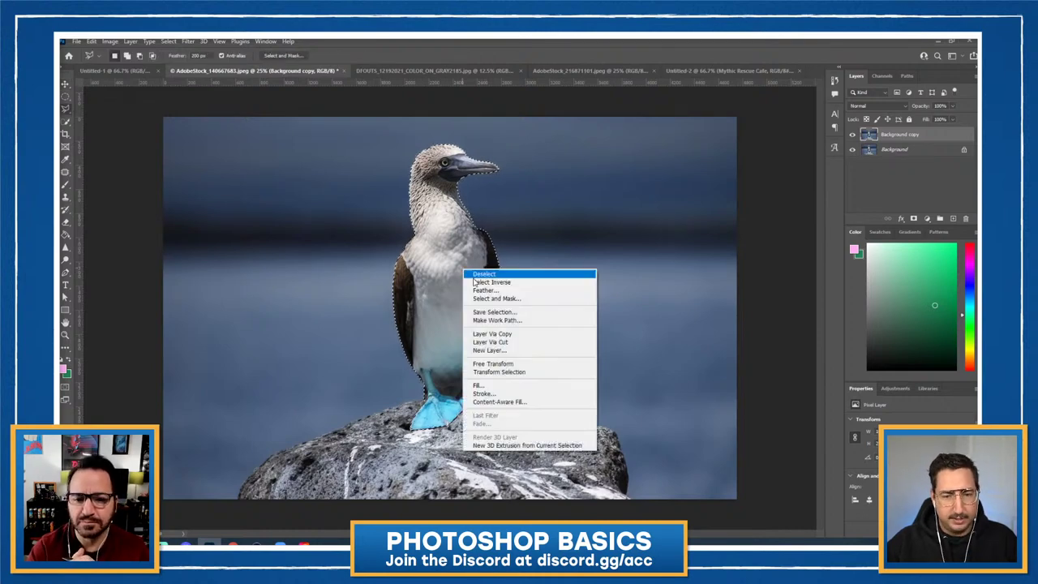
pyautogui.click(506, 336)
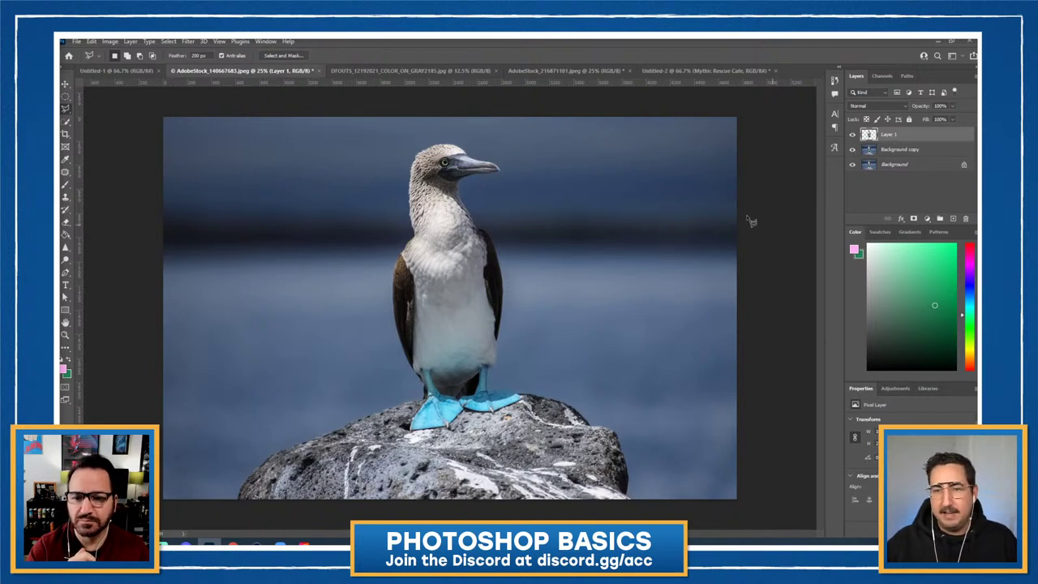
pyautogui.press('v')
pyautogui.moveTo(450, 247); pyautogui.dragTo(329, 282)
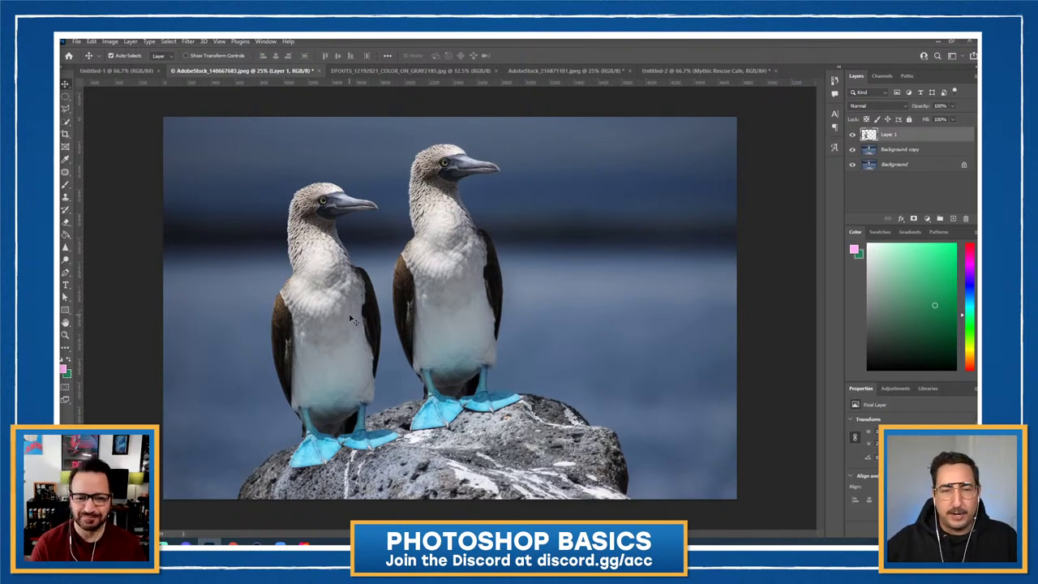
pyautogui.click(92, 41)
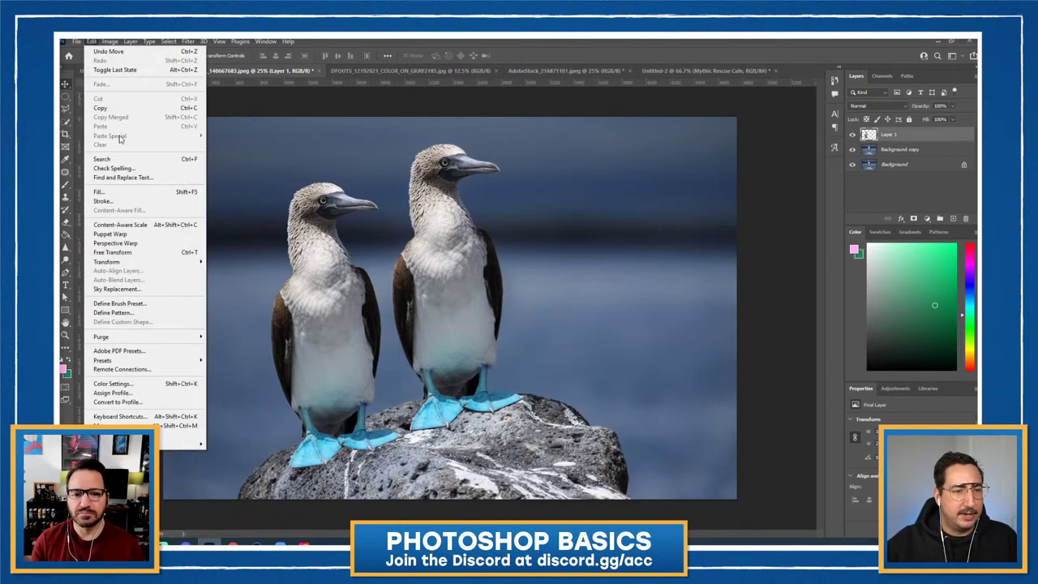
# Step: Free Transform Layer 1 to about 257% and commit it in the lower-left foreground
pyautogui.click(123, 255)
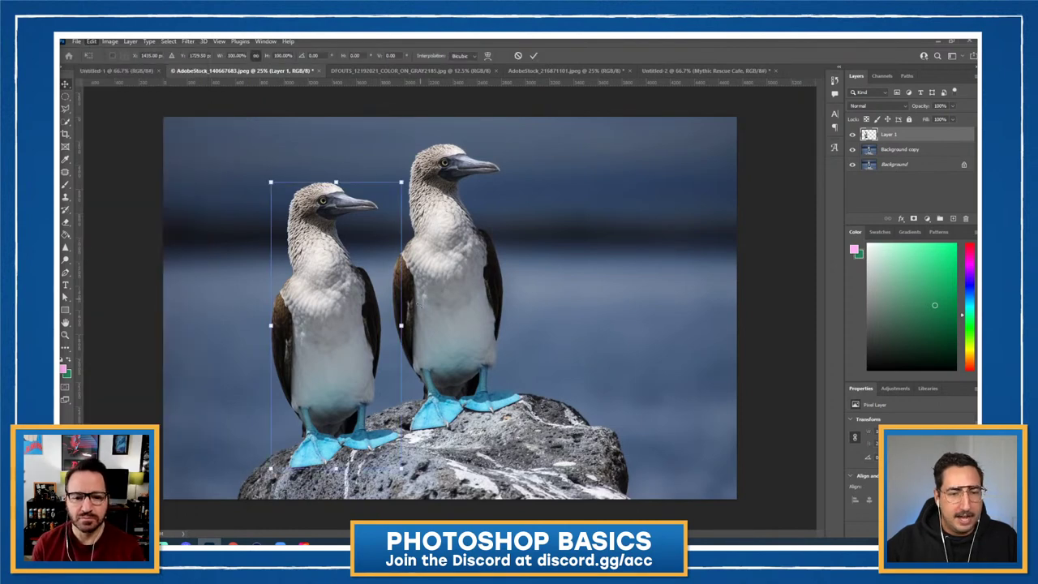
pyautogui.moveTo(401, 325); pyautogui.dragTo(551, 310)
pyautogui.moveTo(425, 243); pyautogui.dragTo(341, 378)
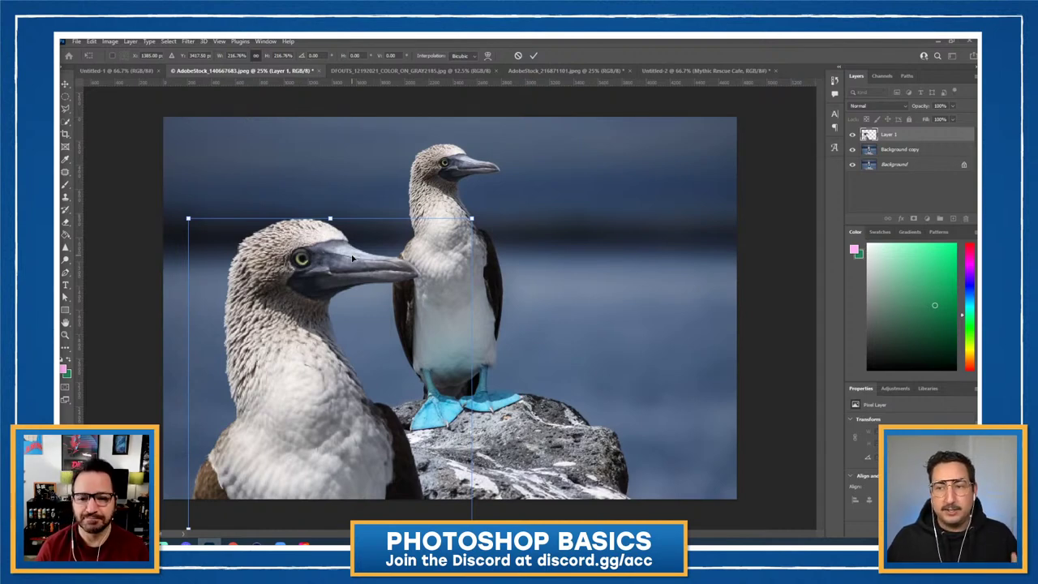
pyautogui.press('Return')
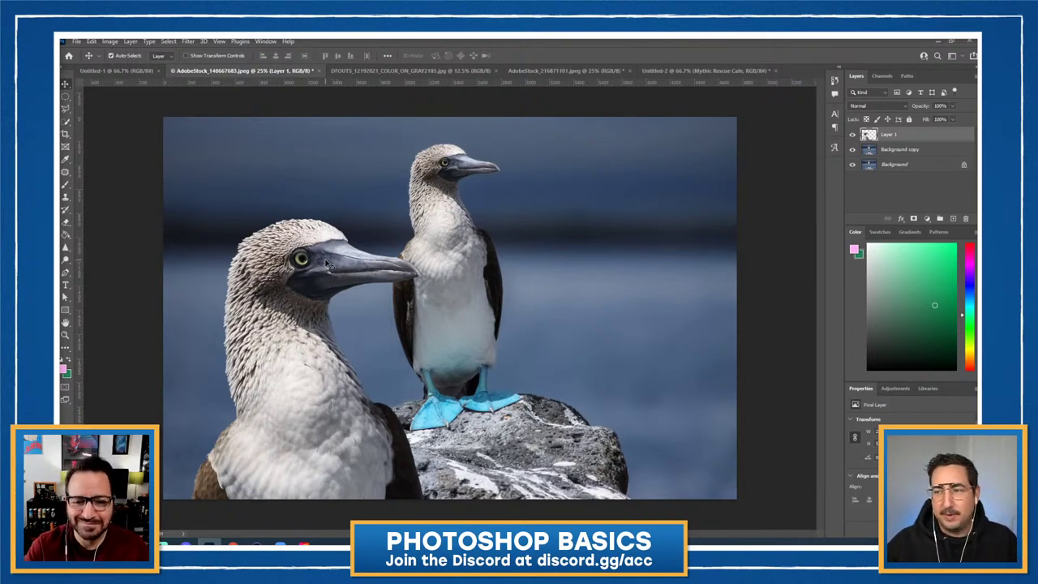
pyautogui.click(192, 44)
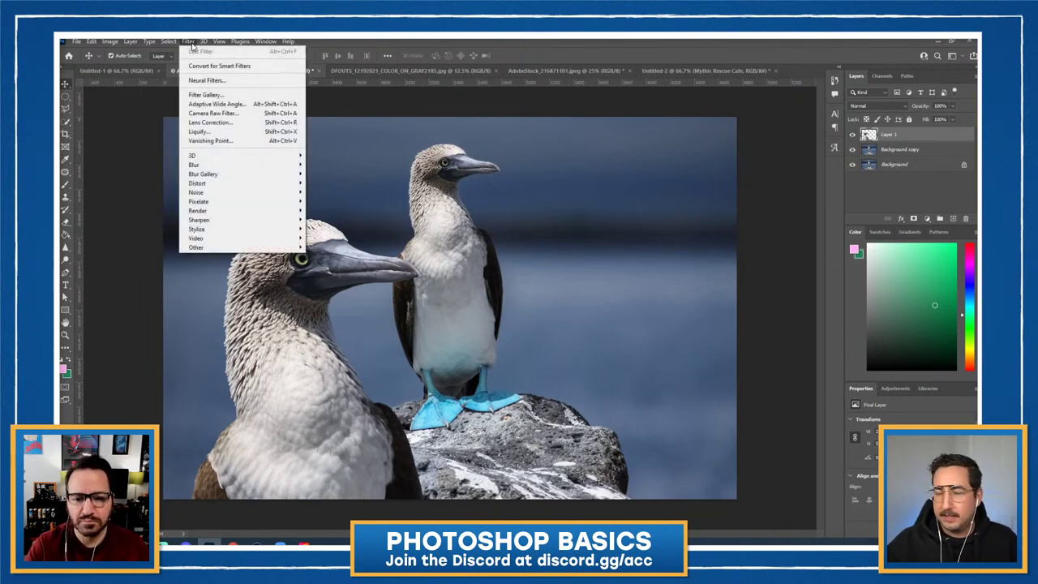
pyautogui.moveTo(233, 168)
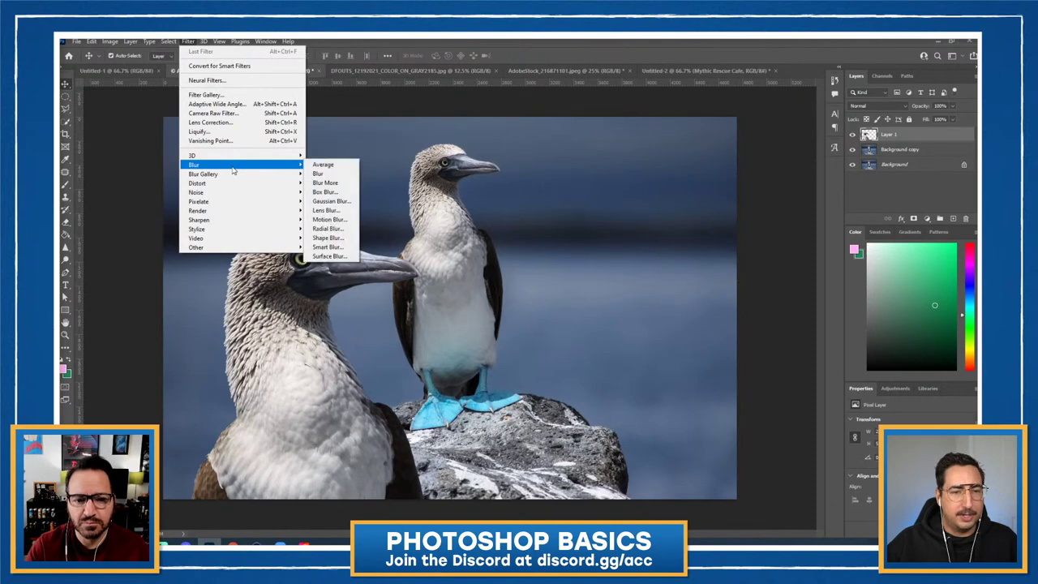
pyautogui.click(333, 201)
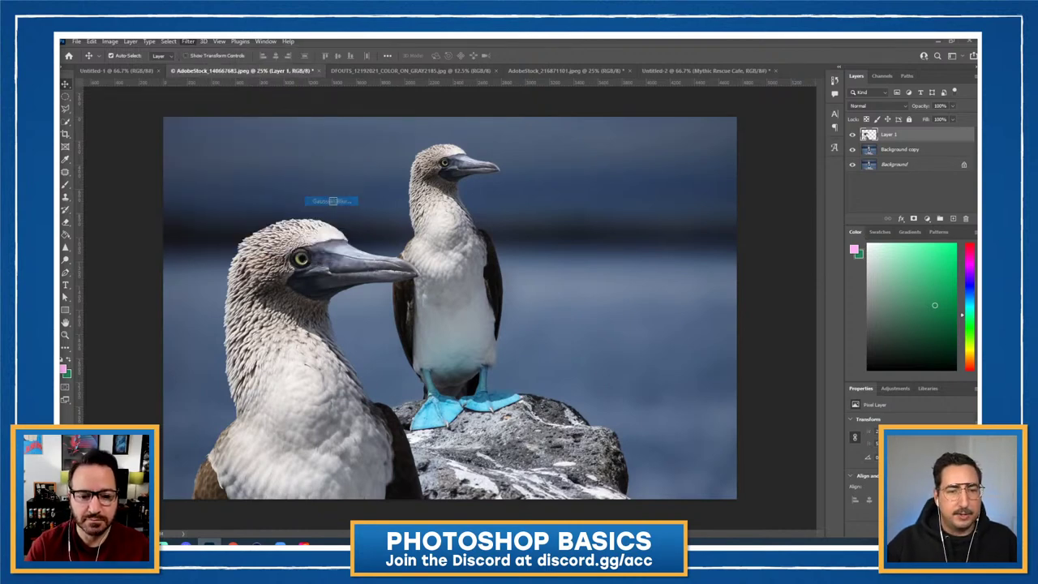
pyautogui.moveTo(448, 290); pyautogui.dragTo(491, 295)
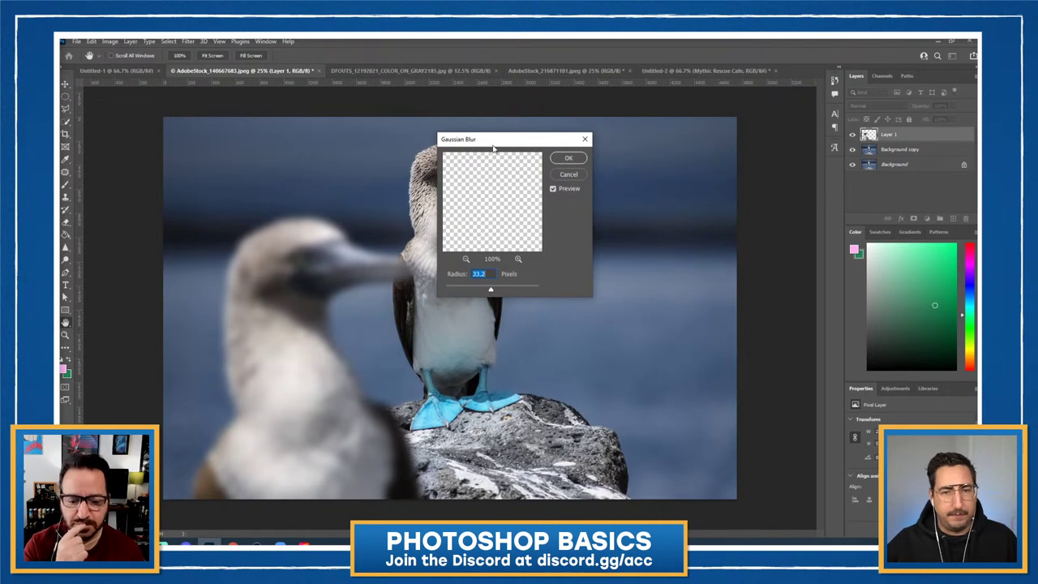
pyautogui.moveTo(494, 141); pyautogui.dragTo(639, 144)
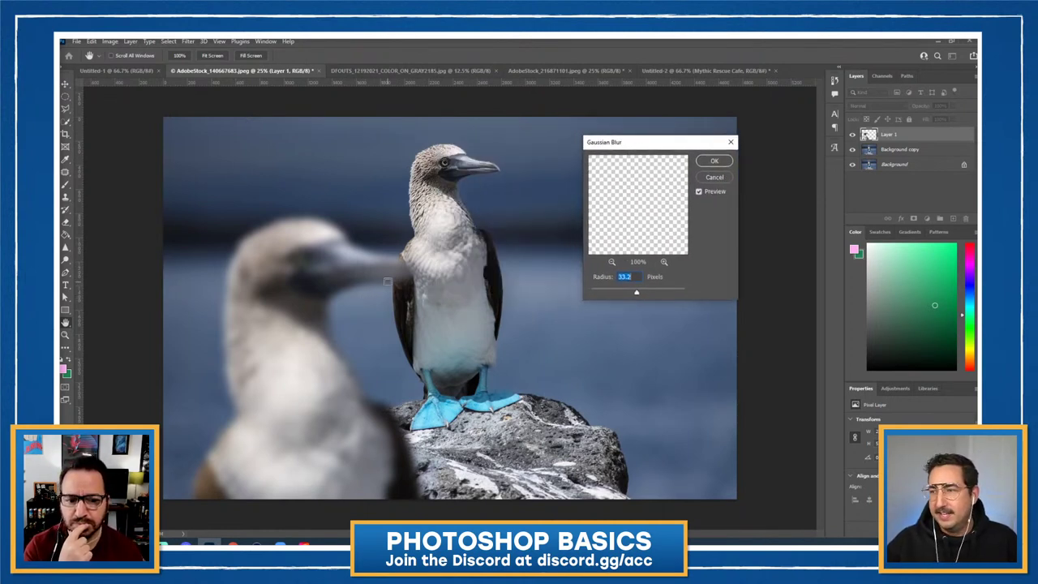
pyautogui.click(714, 176)
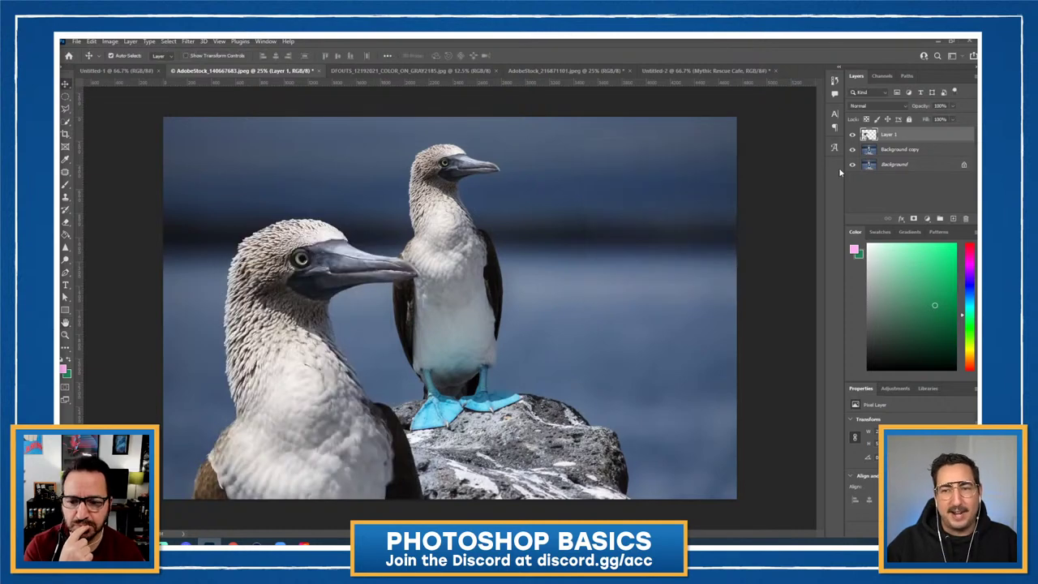
pyautogui.click(894, 150)
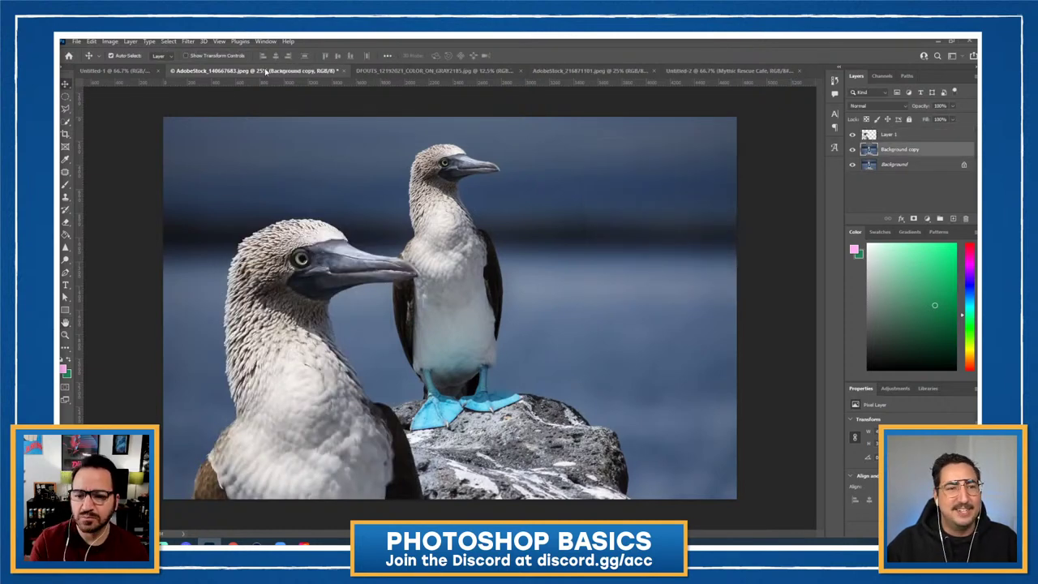
# Step: Apply a 15.3-pixel Gaussian Blur to the Background copy layer
pyautogui.click(189, 41)
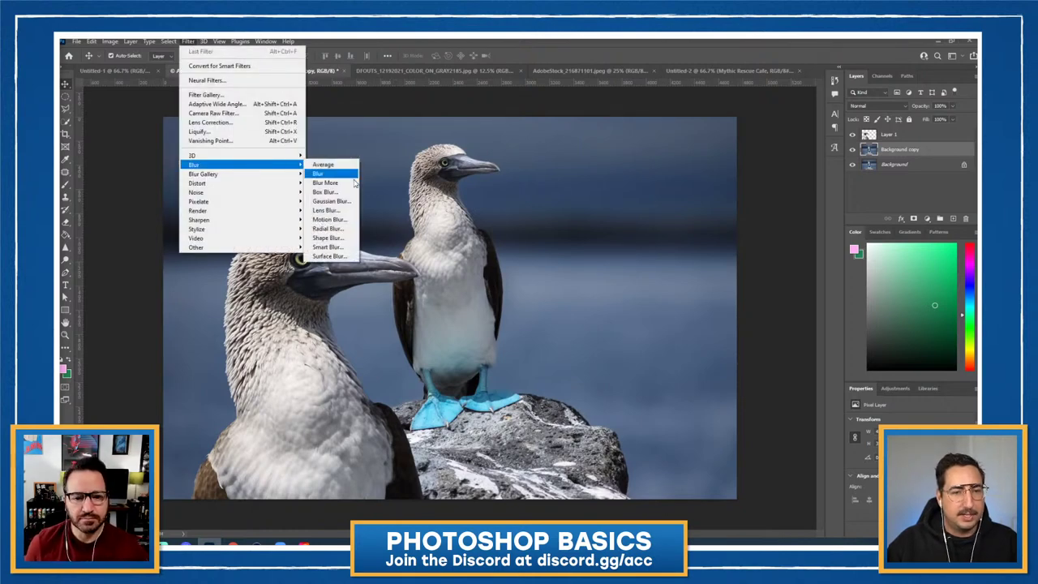
pyautogui.click(347, 201)
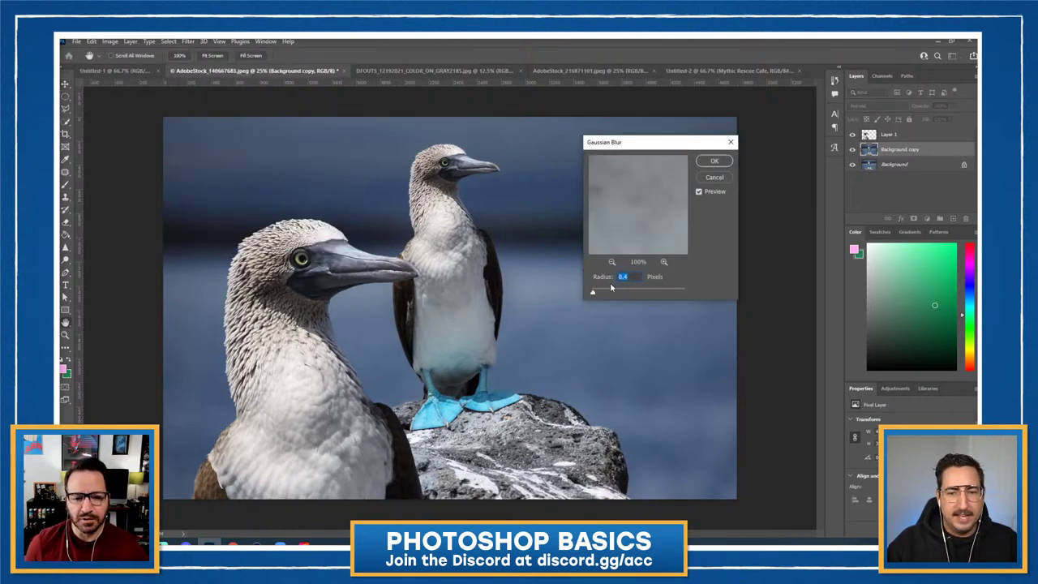
pyautogui.moveTo(613, 290)
pyautogui.mouseDown()
pyautogui.moveTo(653, 291)
pyautogui.moveTo(630, 292)
pyautogui.mouseUp()
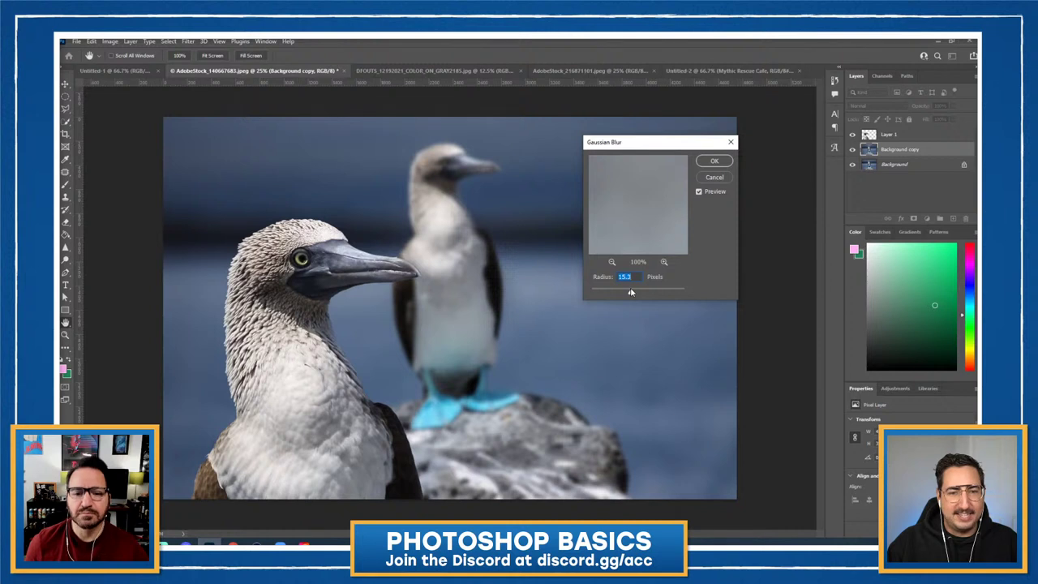
pyautogui.click(714, 161)
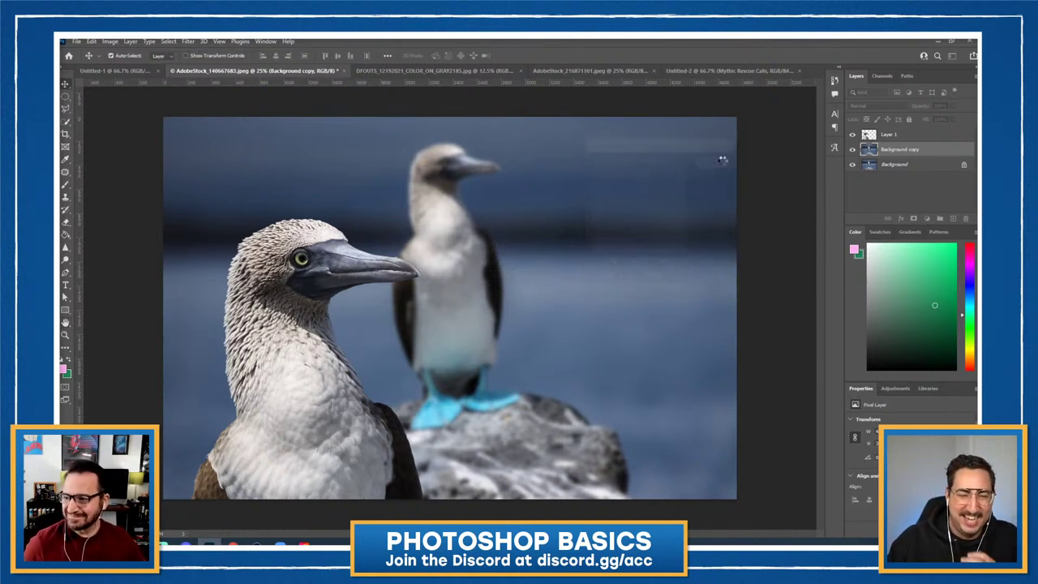
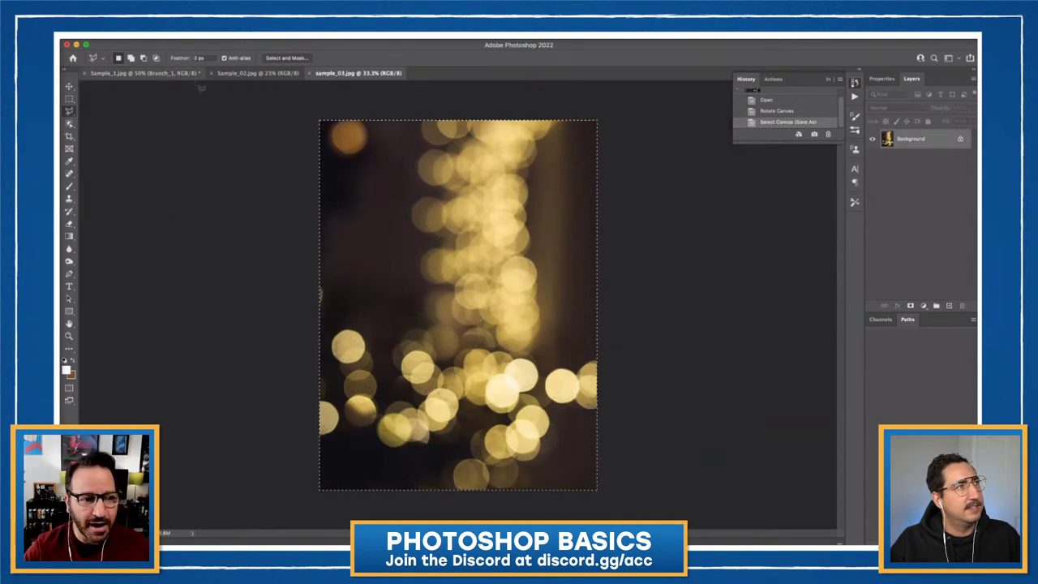
# Step: Paste the bokeh image into Sample_1.jpg and move its Layer 1 to the top of the stack
pyautogui.click(150, 75)
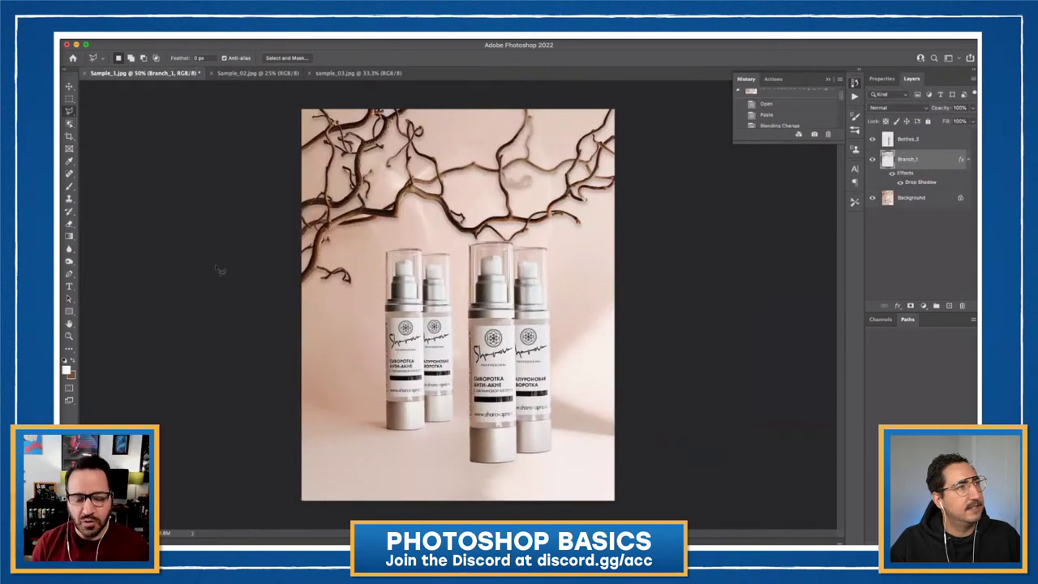
pyautogui.press('super+v')
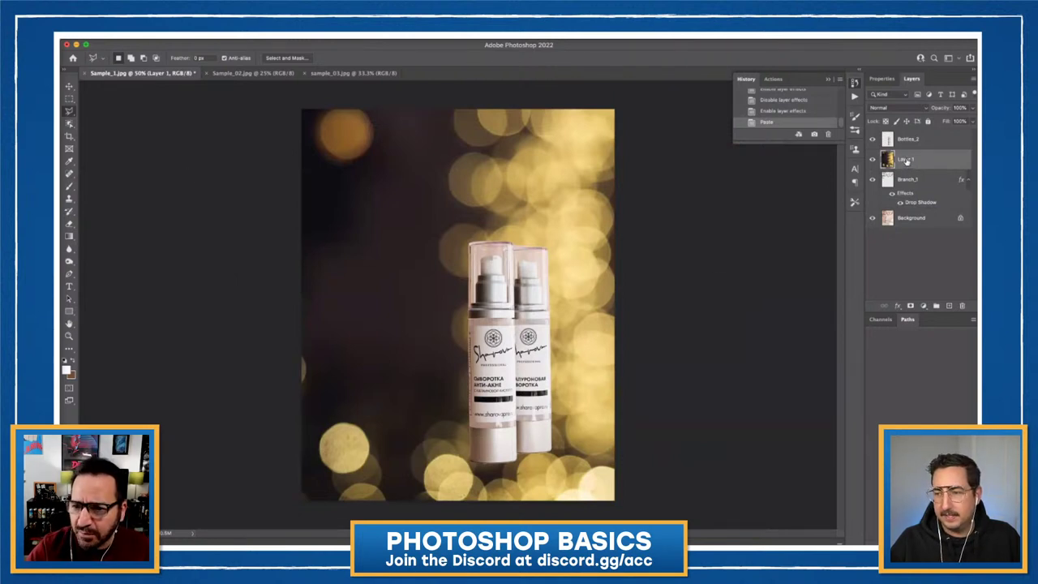
pyautogui.moveTo(906, 161); pyautogui.dragTo(904, 149)
pyautogui.moveTo(905, 139); pyautogui.dragTo(902, 136)
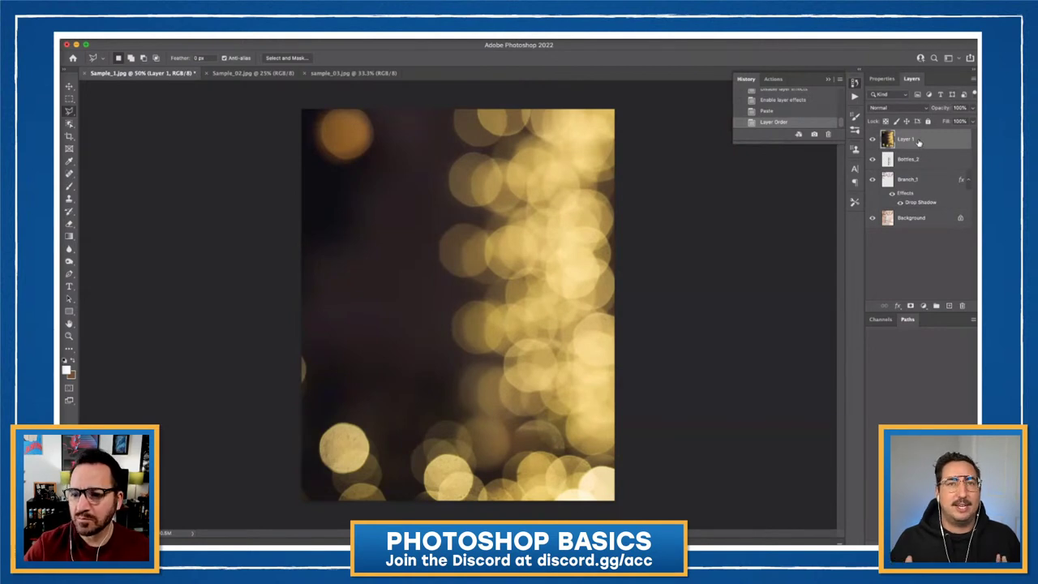
# Step: Nudge the bokeh Layer 1 in the stack and set its opacity to 28%
pyautogui.moveTo(921, 143)
pyautogui.mouseDown()
pyautogui.moveTo(918, 174)
pyautogui.moveTo(913, 139)
pyautogui.mouseUp()
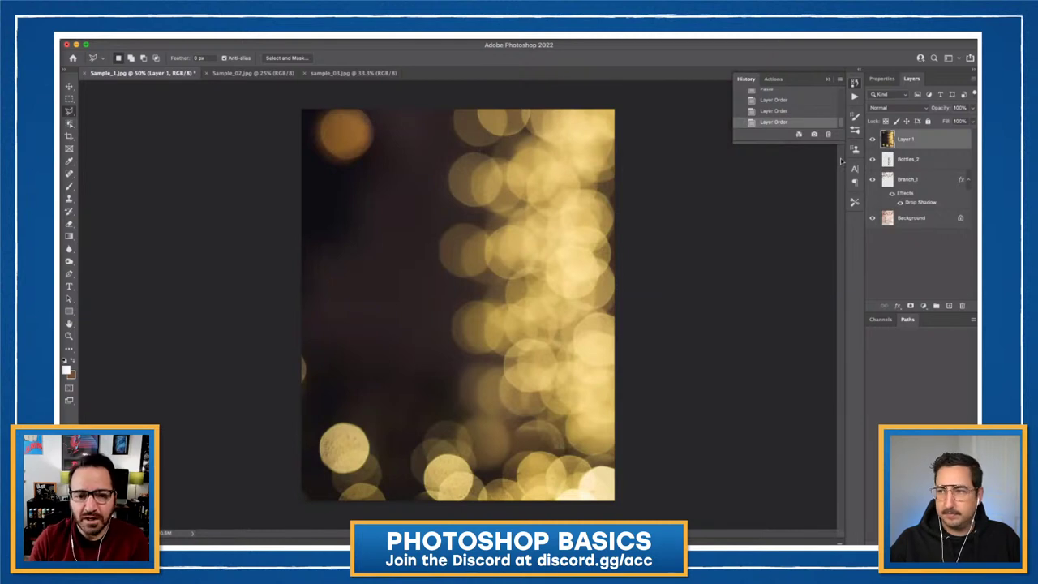
pyautogui.click(972, 110)
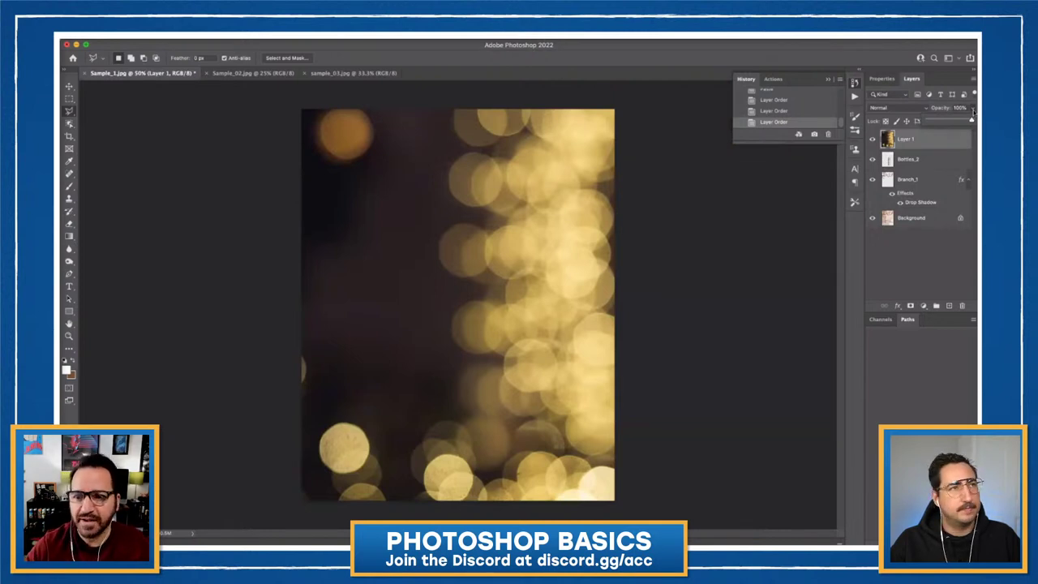
pyautogui.moveTo(971, 120); pyautogui.dragTo(939, 120)
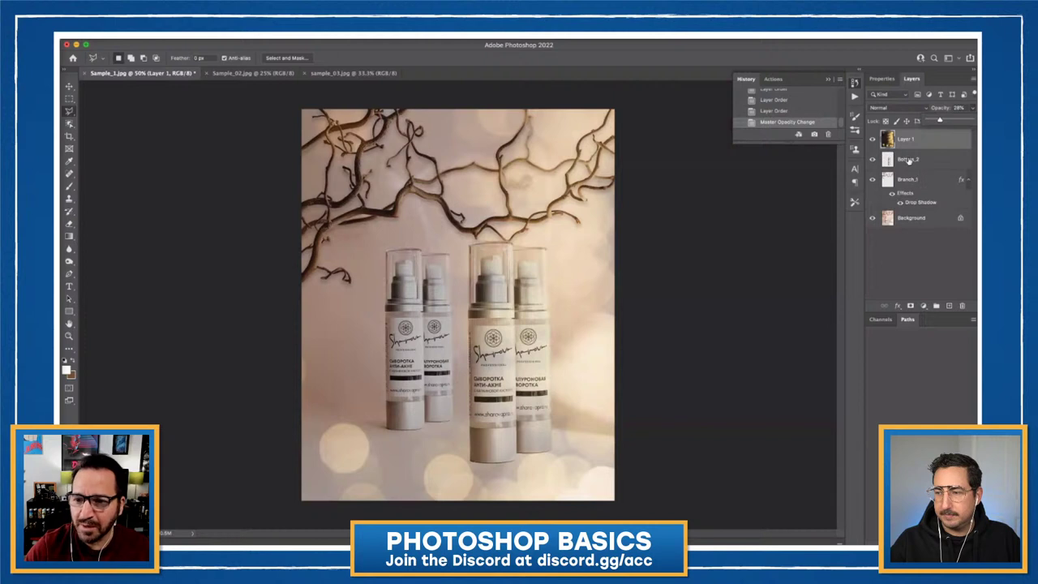
# Step: Move the bokeh layer below Bottles_2, keeping Bottles_2 in Normal blend mode
pyautogui.click(919, 245)
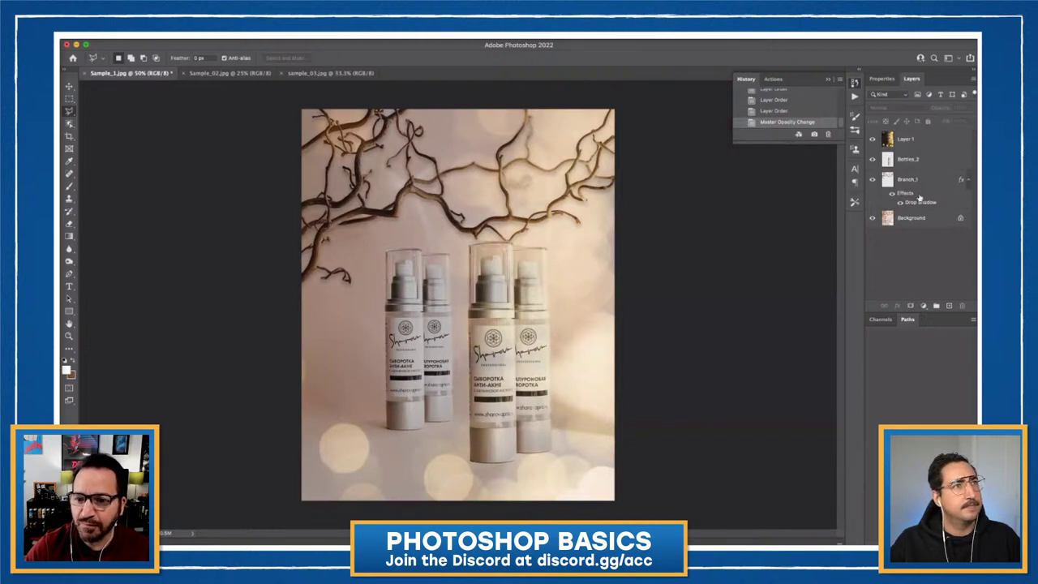
pyautogui.click(914, 158)
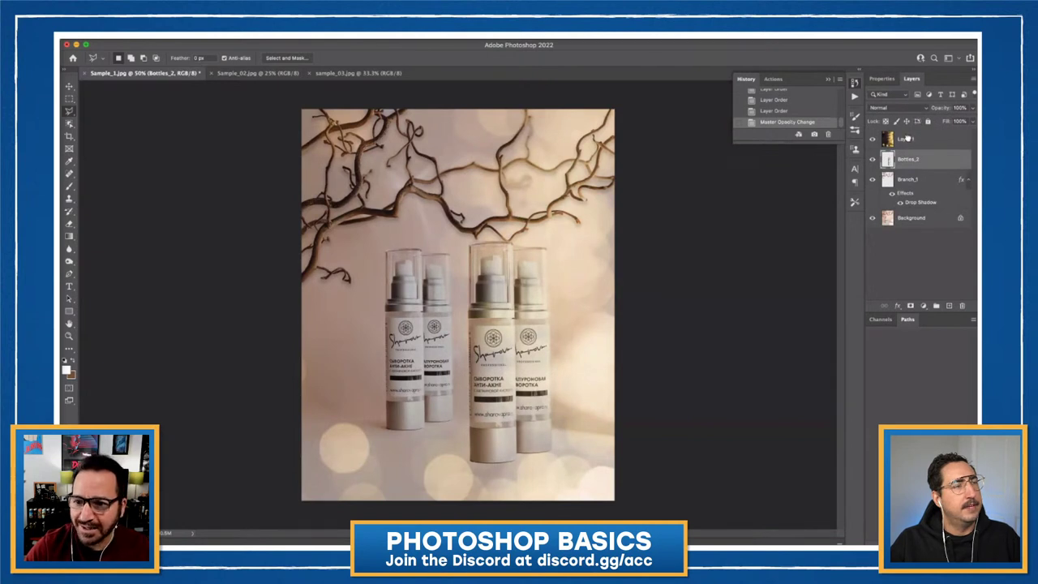
pyautogui.moveTo(907, 138); pyautogui.dragTo(909, 167)
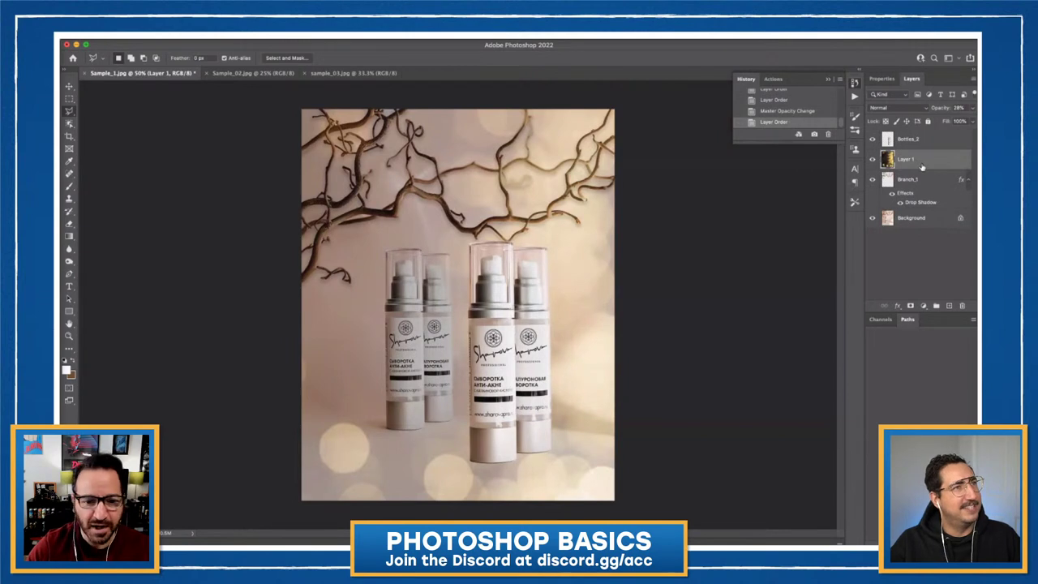
pyautogui.click(932, 140)
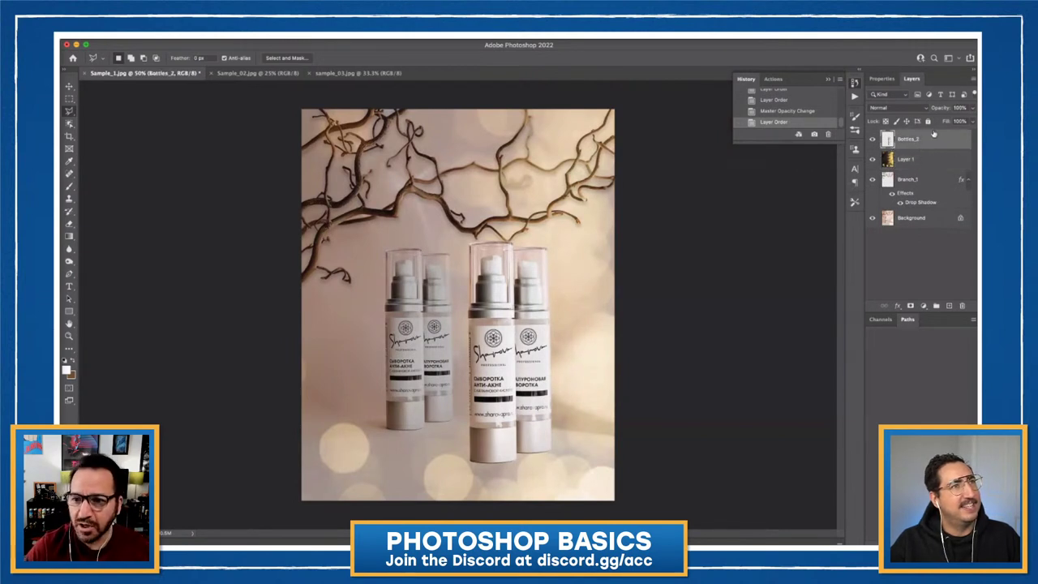
pyautogui.click(891, 107)
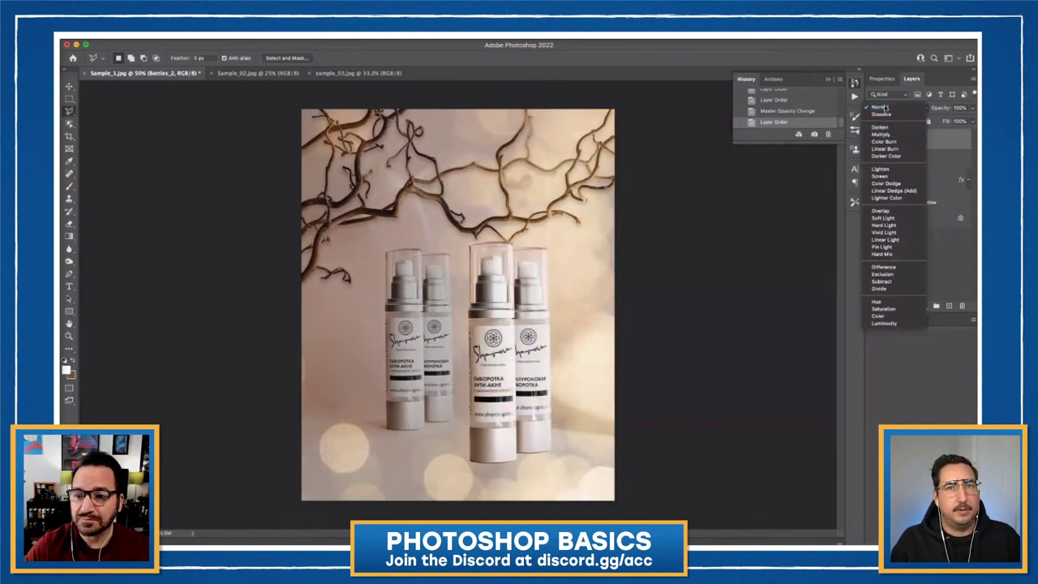
pyautogui.click(886, 107)
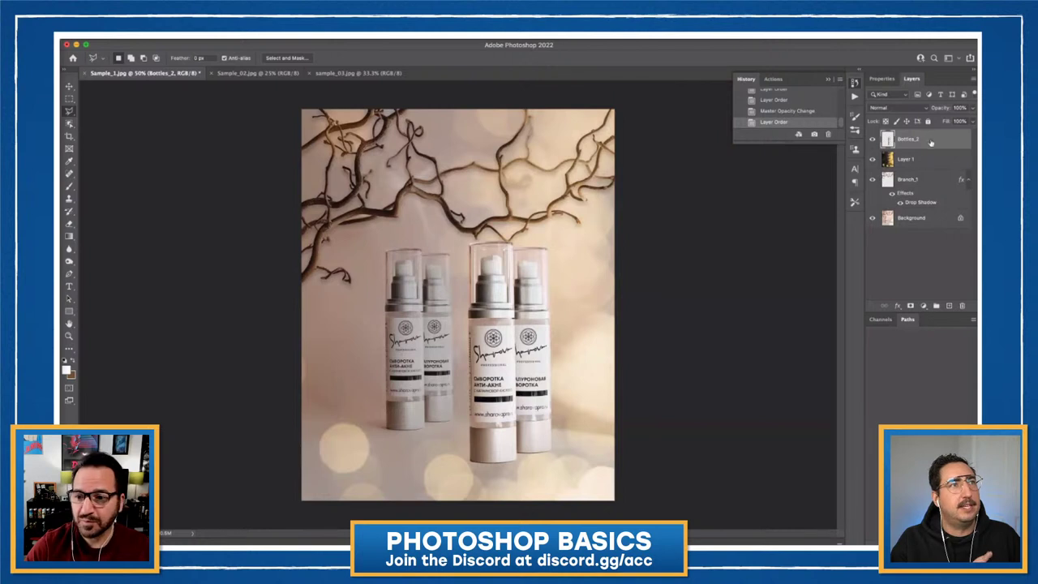
# Step: Set Layer 1's opacity to about 31% and open Levels on Bottles_2
pyautogui.click(922, 162)
pyautogui.moveTo(974, 108); pyautogui.dragTo(939, 120)
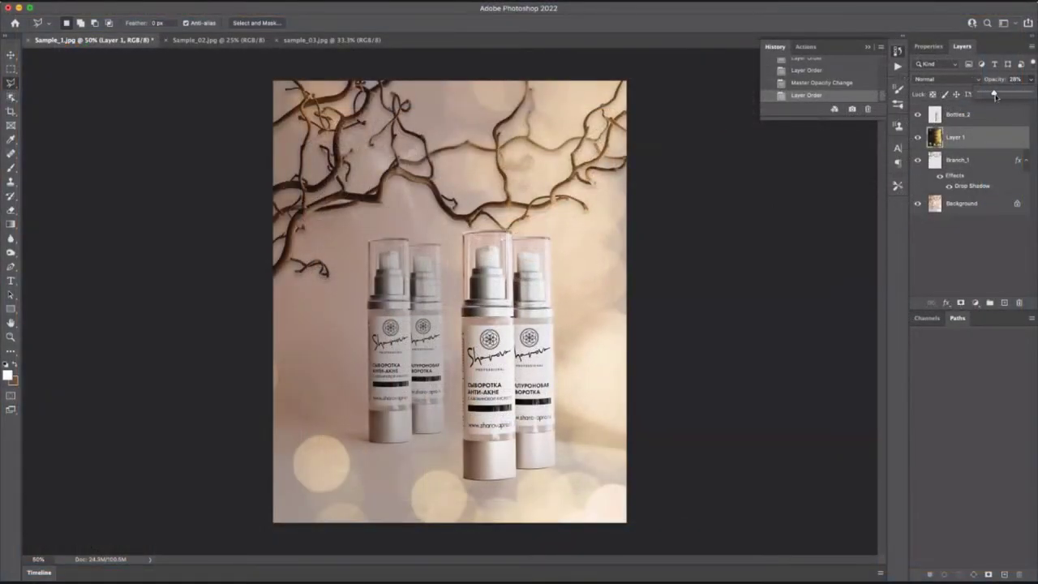
pyautogui.moveTo(994, 96); pyautogui.dragTo(1035, 92)
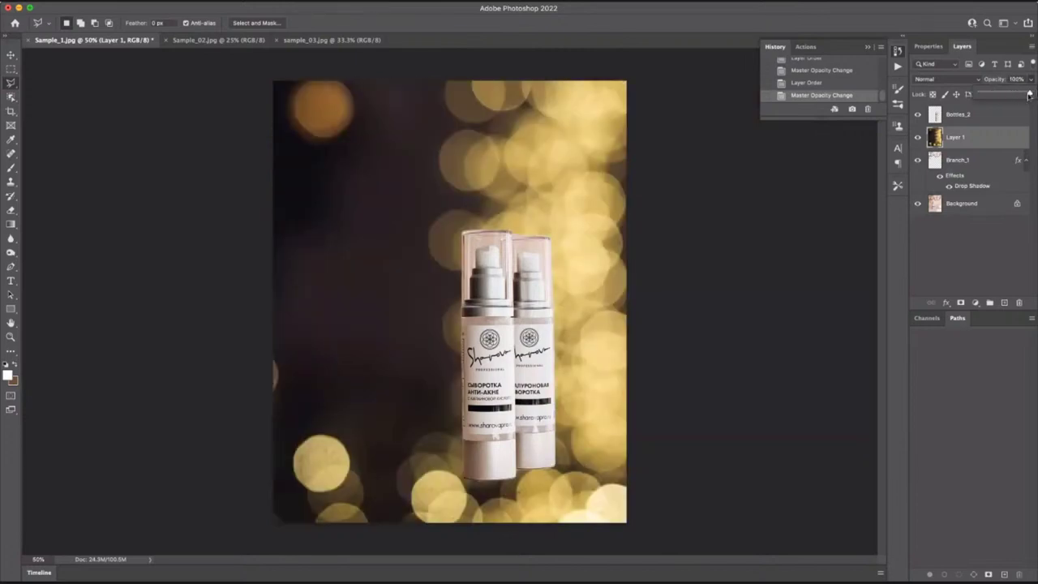
pyautogui.moveTo(1030, 94); pyautogui.dragTo(990, 94)
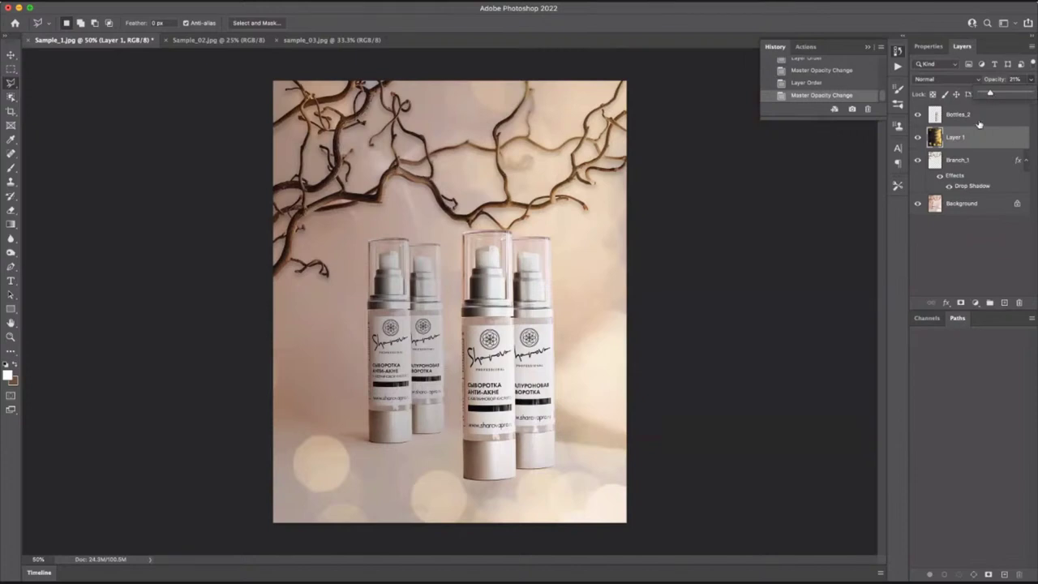
pyautogui.click(957, 114)
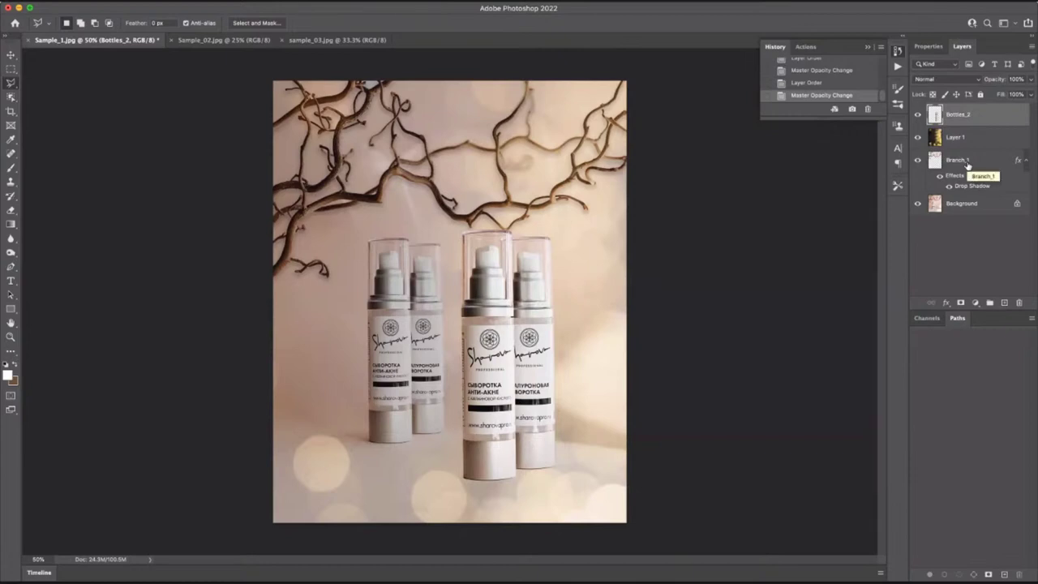
pyautogui.press('super+l')
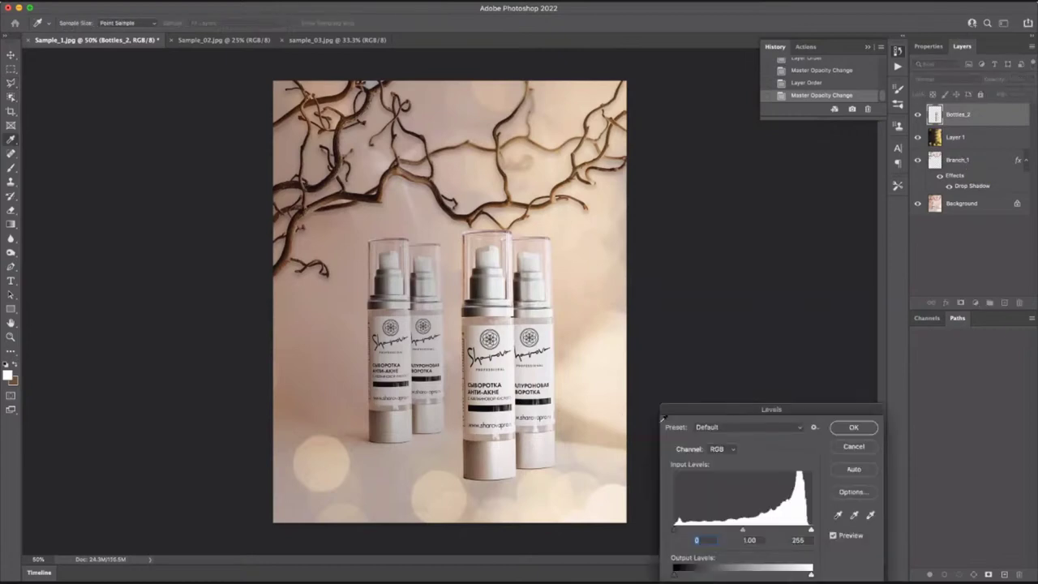
# Step: Apply Levels to Bottles_2 with the output white lowered to 223
pyautogui.moveTo(709, 416); pyautogui.dragTo(655, 209)
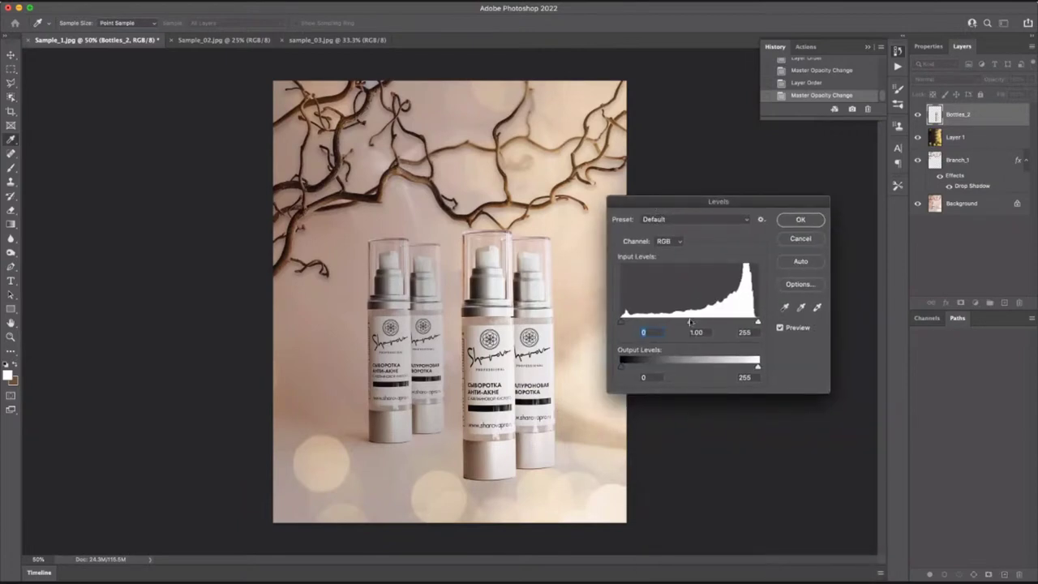
pyautogui.moveTo(757, 367); pyautogui.dragTo(740, 368)
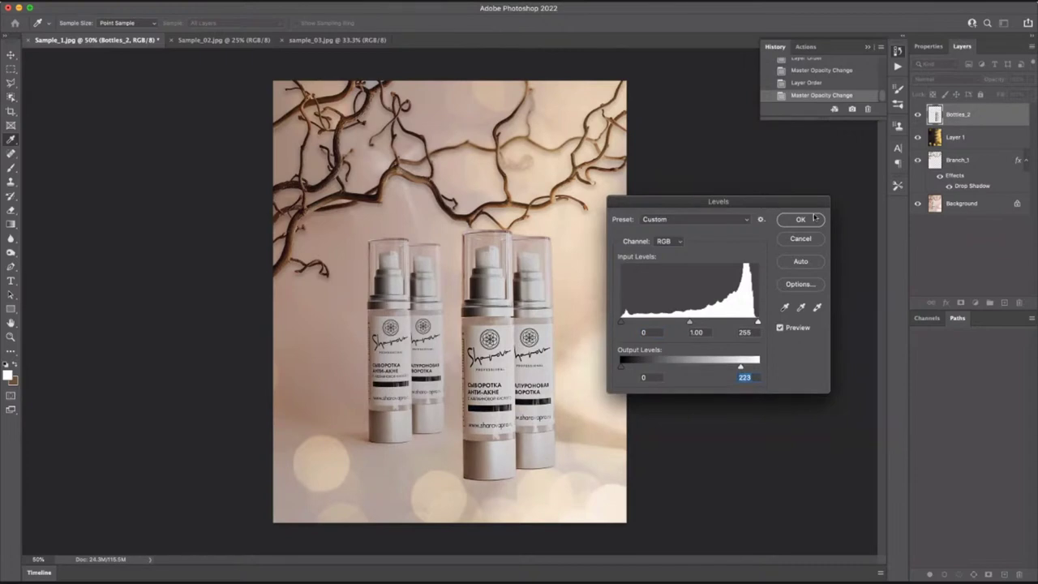
pyautogui.click(815, 218)
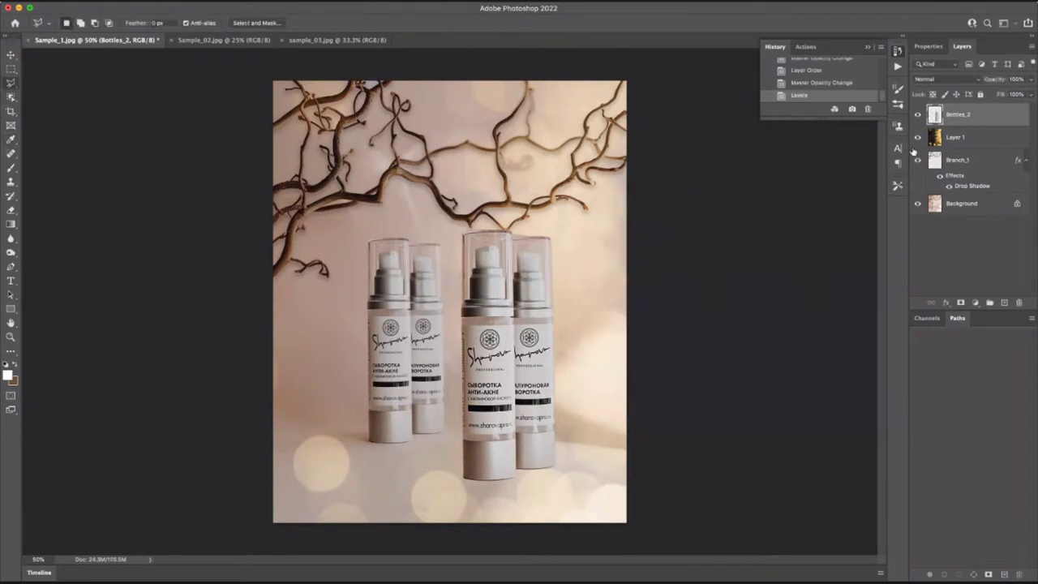
pyautogui.click(980, 144)
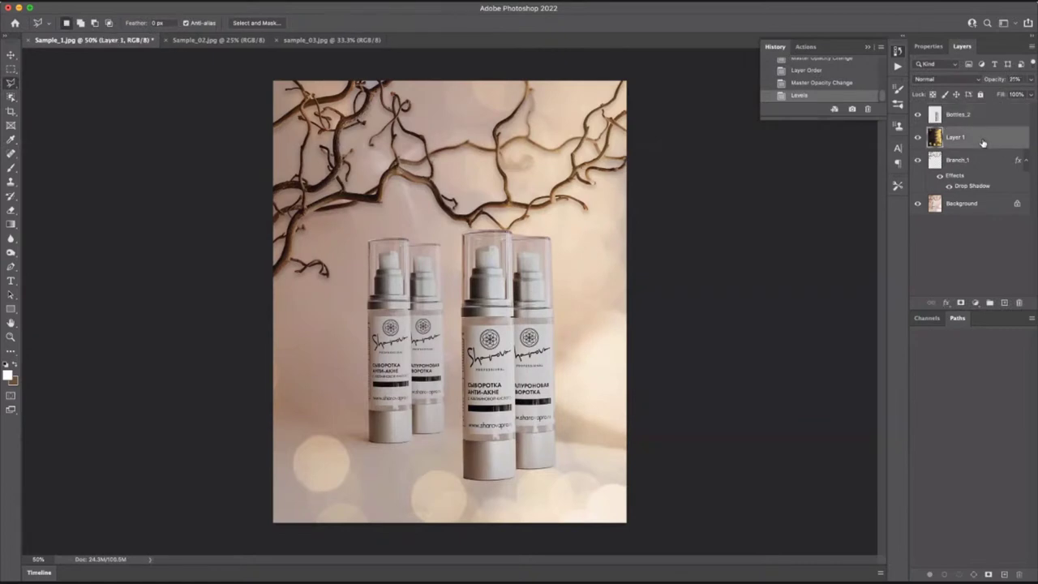
# Step: Change Layer 1's blend mode to Linear Light
pyautogui.click(958, 78)
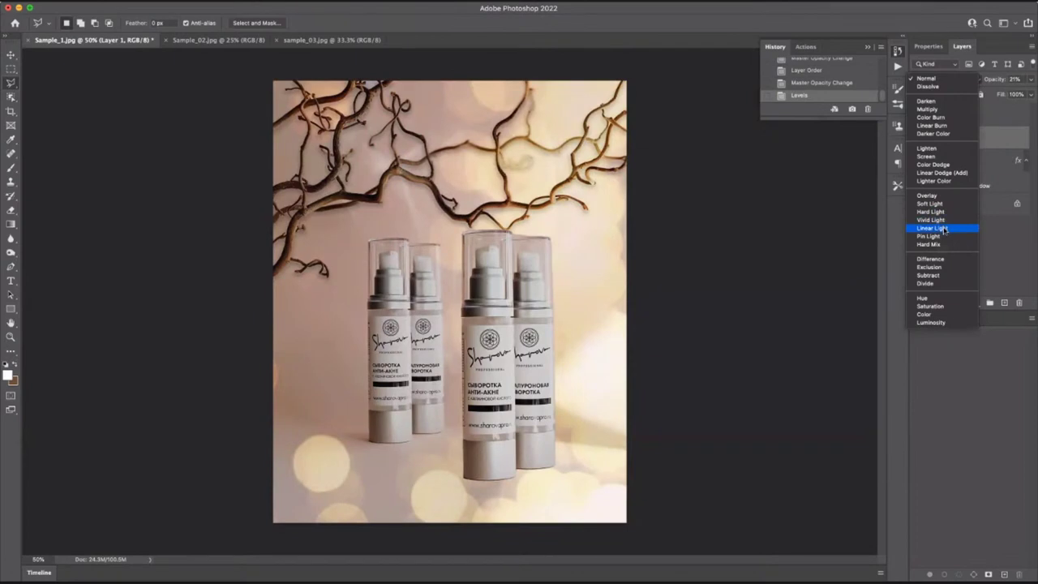
pyautogui.click(943, 230)
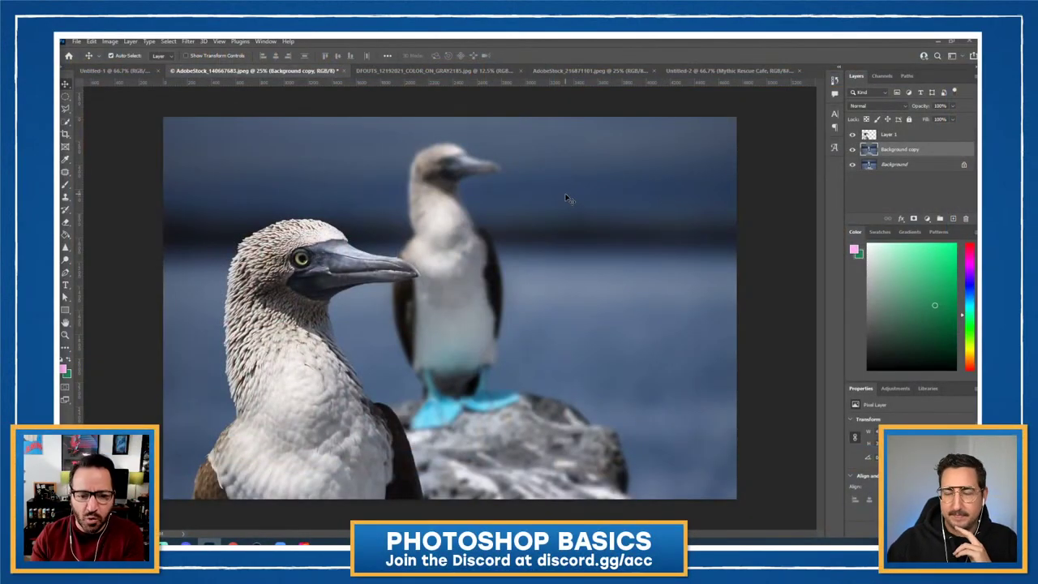
# Step: Select Layer 1 in the booby document, then switch to the DFOUTS_12192021_COLOR_ON_GRAY2185.jpg portrait
pyautogui.click(913, 138)
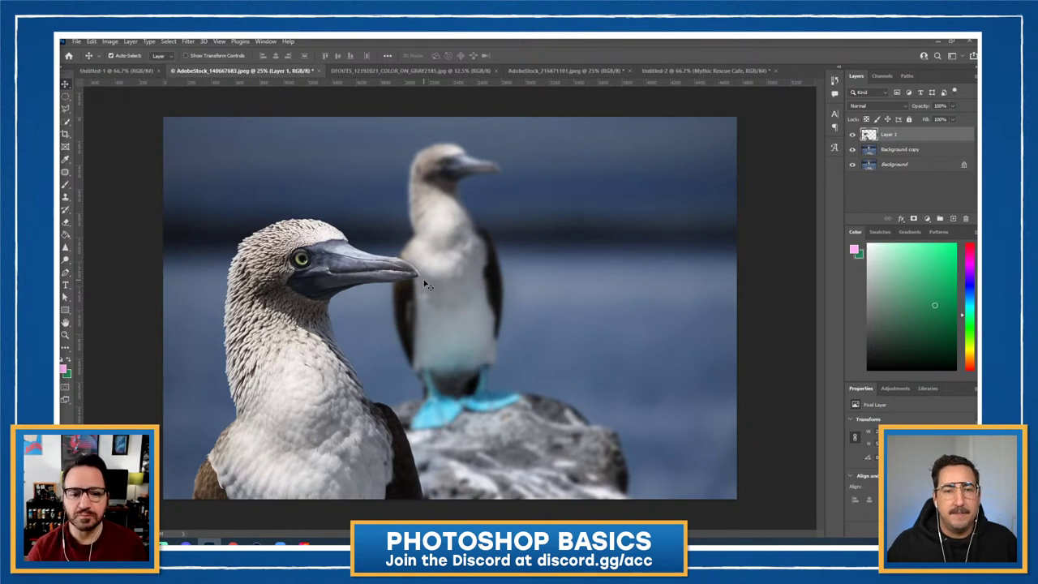
pyautogui.click(421, 70)
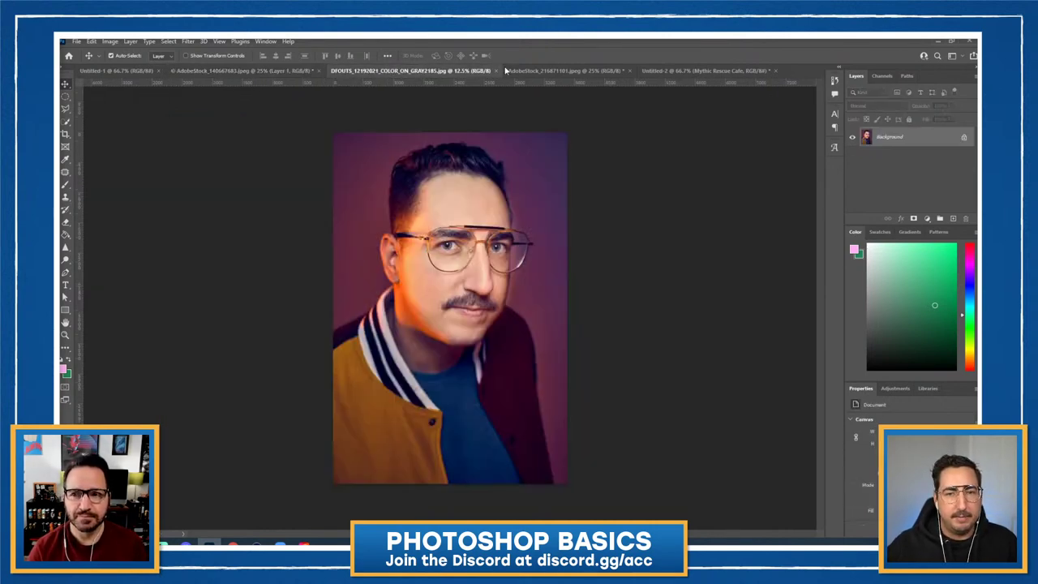
# Step: Select the sugar glider in AdobeStock_216871101.jpeg with the Object Selection tool
pyautogui.click(532, 70)
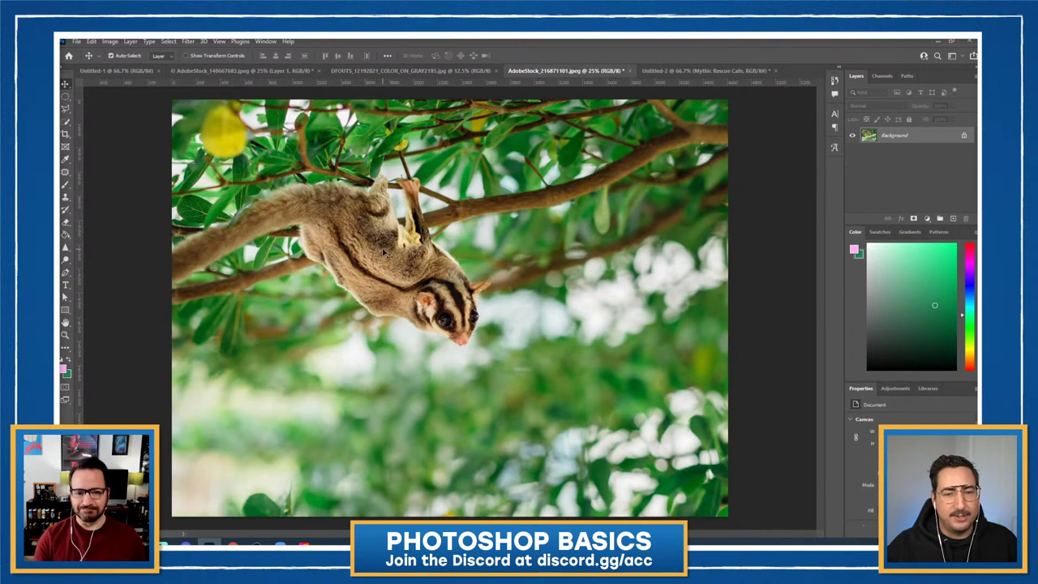
pyautogui.click(65, 121)
pyautogui.rightClick(67, 121)
pyautogui.click(96, 122)
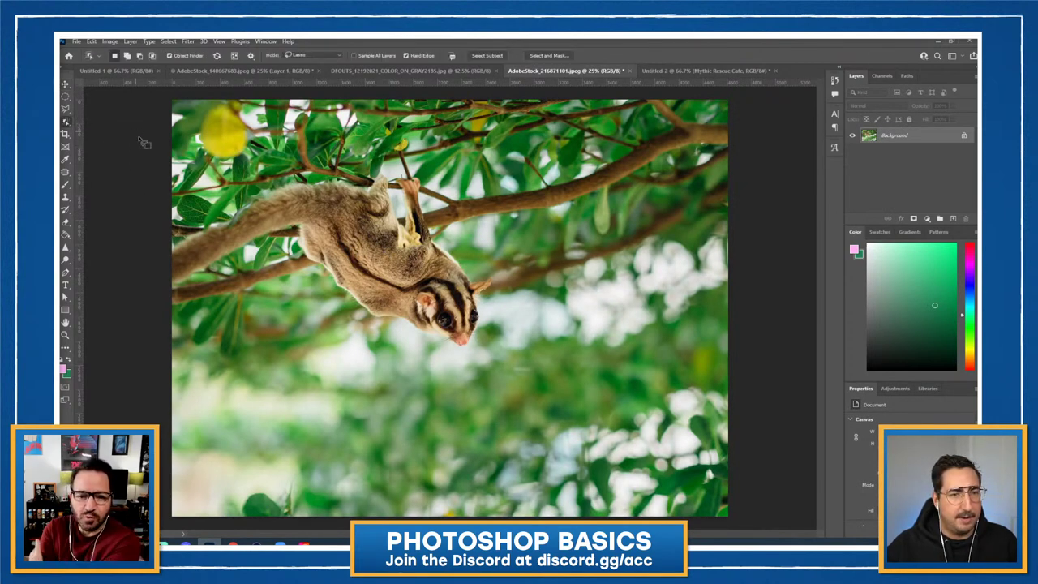
pyautogui.moveTo(158, 165)
pyautogui.mouseDown()
pyautogui.moveTo(259, 202)
pyautogui.moveTo(398, 282)
pyautogui.moveTo(395, 251)
pyautogui.moveTo(194, 155)
pyautogui.mouseUp()
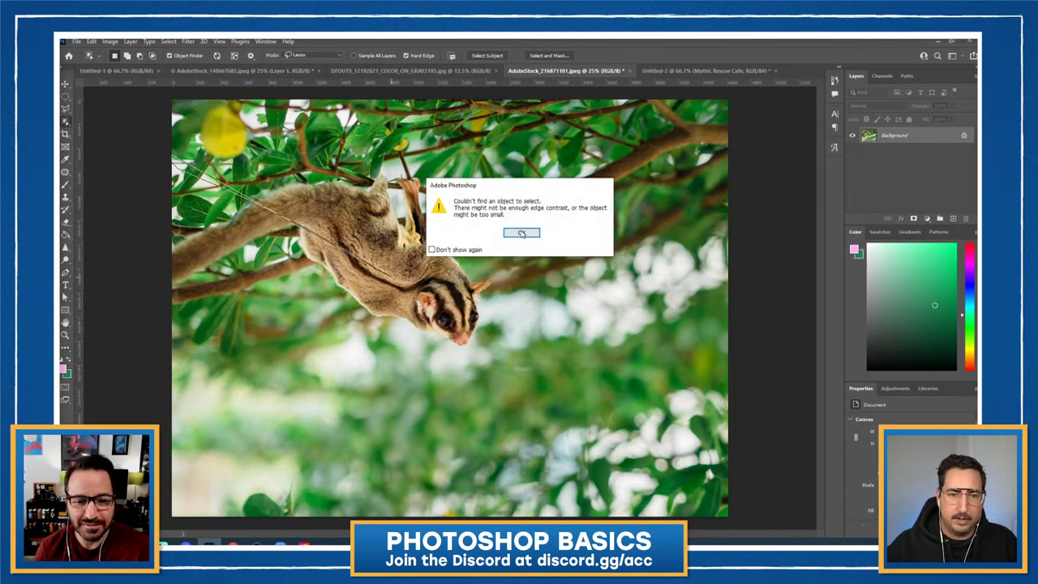
pyautogui.click(587, 230)
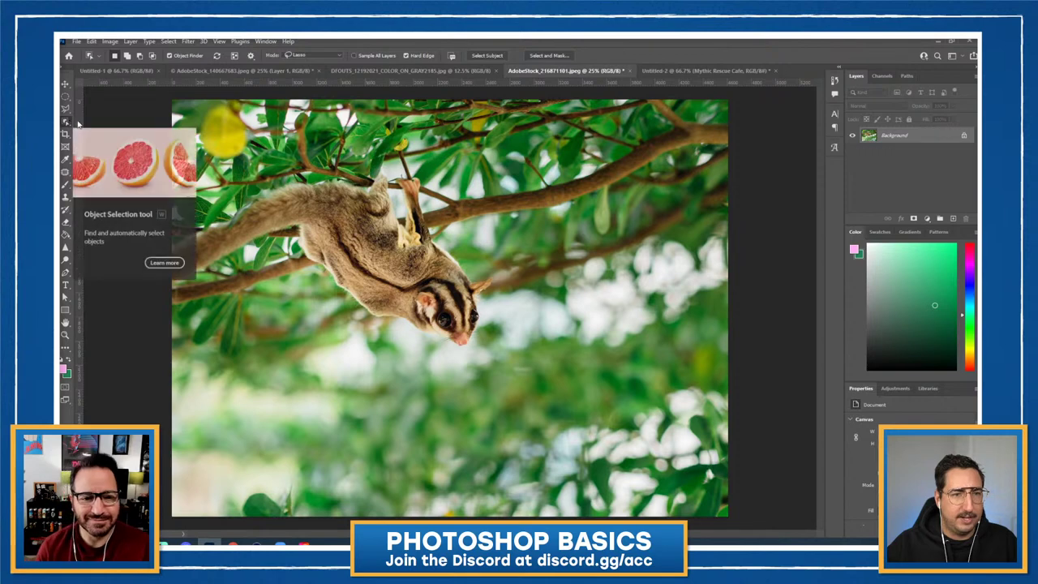
pyautogui.click(364, 257)
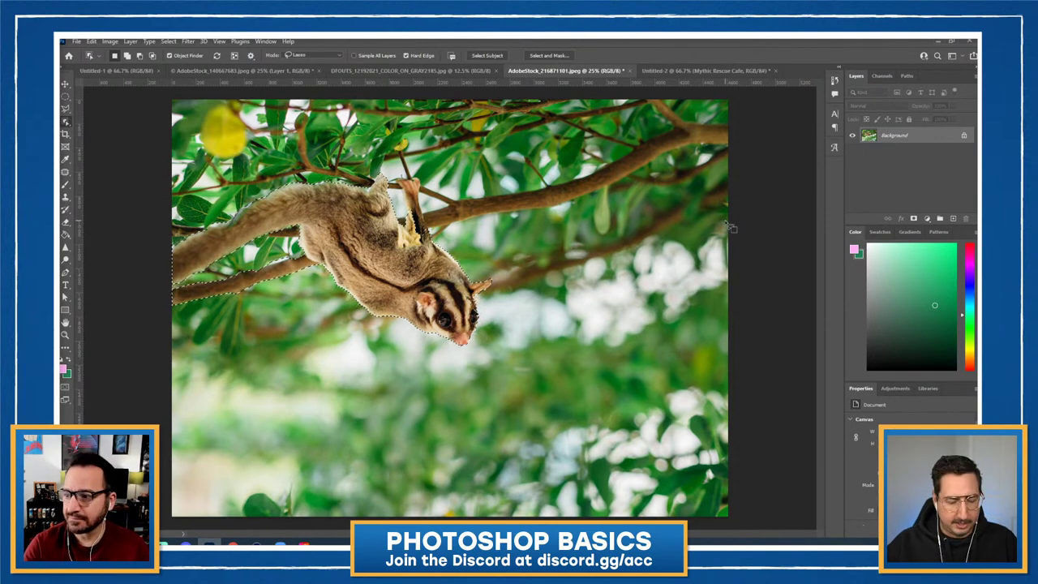
# Step: Copy the sugar glider and paste it into the blue-footed booby photo as a new layer
pyautogui.click(92, 41)
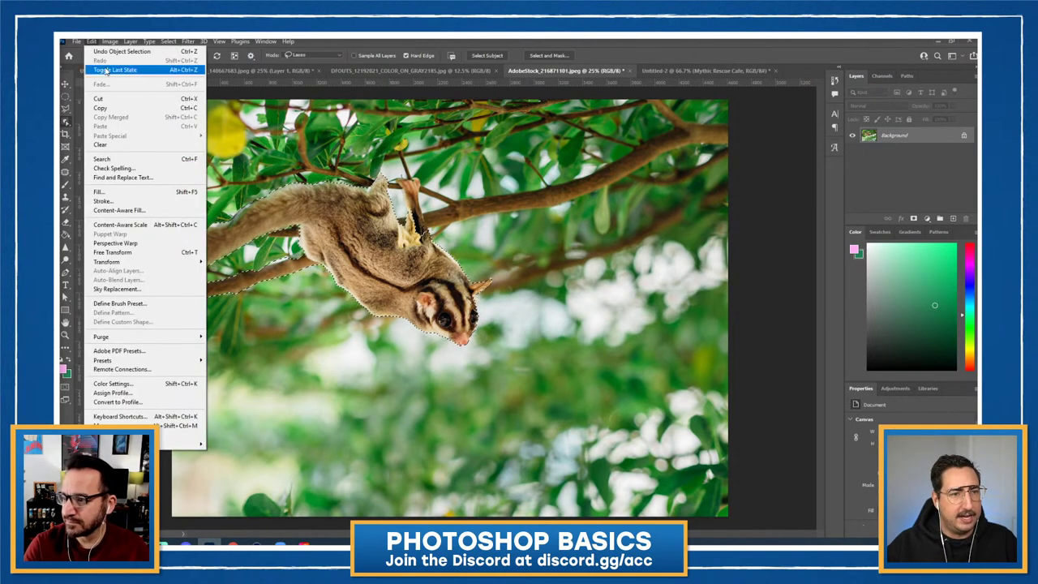
pyautogui.click(115, 109)
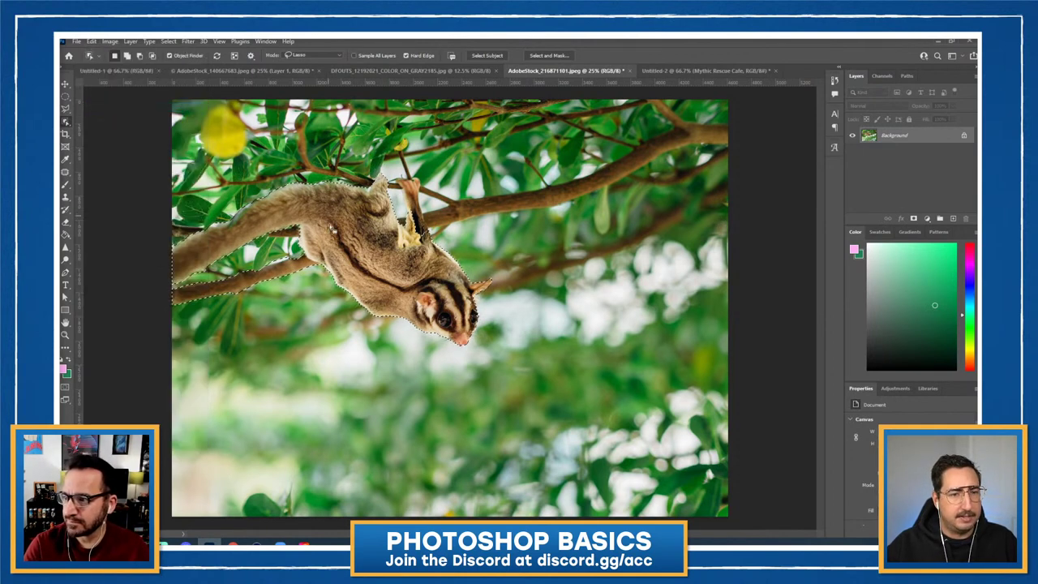
pyautogui.click(215, 69)
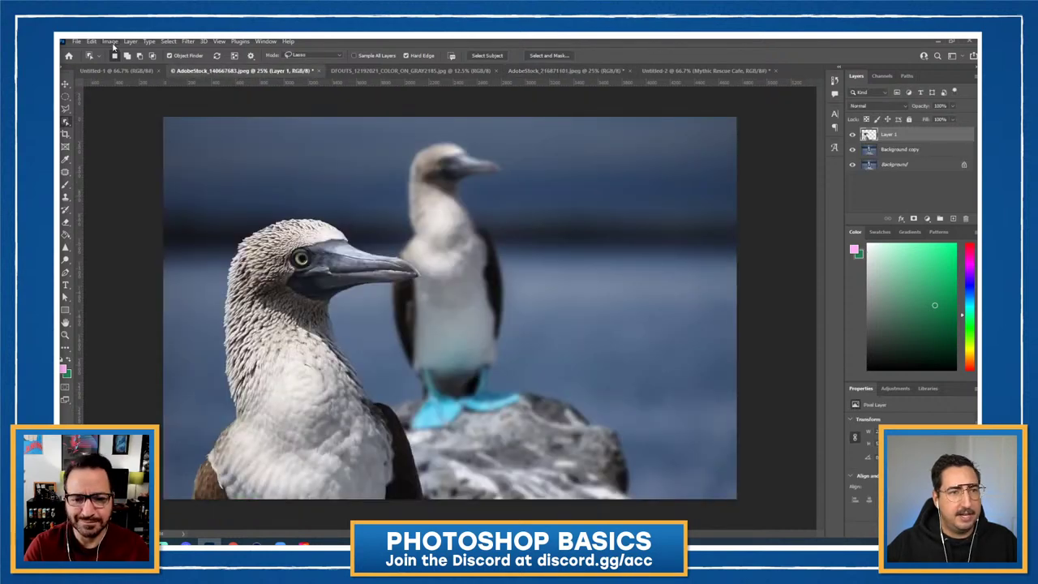
pyautogui.click(92, 40)
pyautogui.click(113, 124)
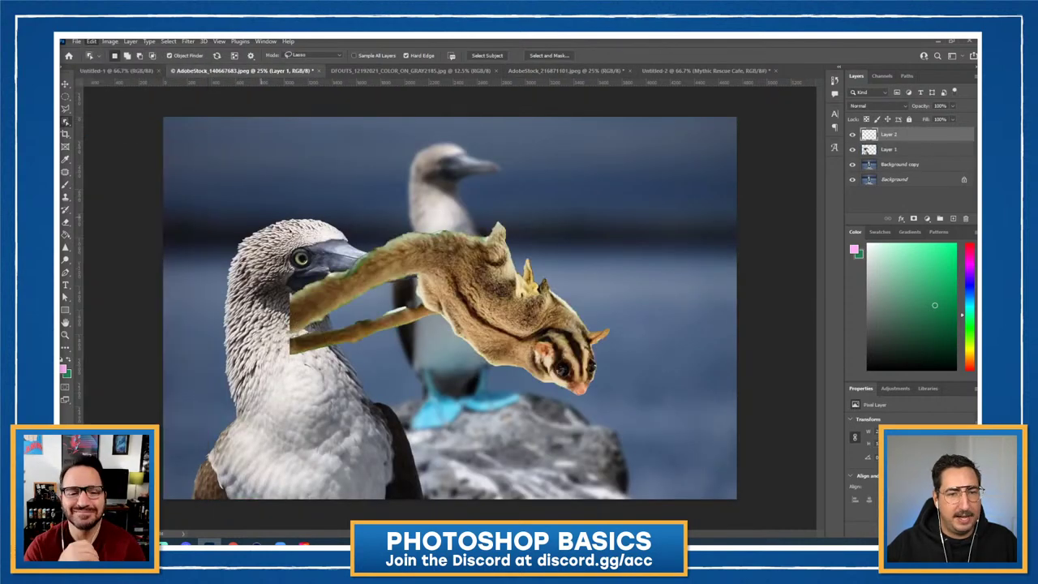
# Step: Move the sugar glider to the booby photo's top-left corner and apply Gaussian Blur
pyautogui.press('v')
pyautogui.moveTo(522, 307)
pyautogui.mouseDown()
pyautogui.moveTo(664, 377)
pyautogui.moveTo(690, 297)
pyautogui.moveTo(375, 222)
pyautogui.moveTo(336, 181)
pyautogui.moveTo(320, 209)
pyautogui.moveTo(281, 172)
pyautogui.moveTo(274, 143)
pyautogui.moveTo(287, 155)
pyautogui.moveTo(289, 138)
pyautogui.mouseUp()
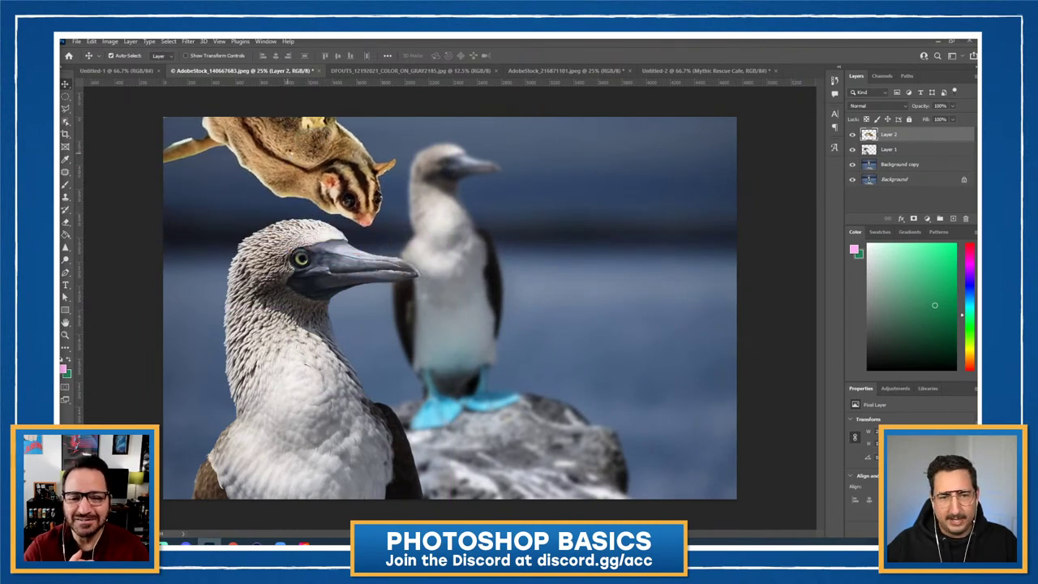
pyautogui.click(190, 41)
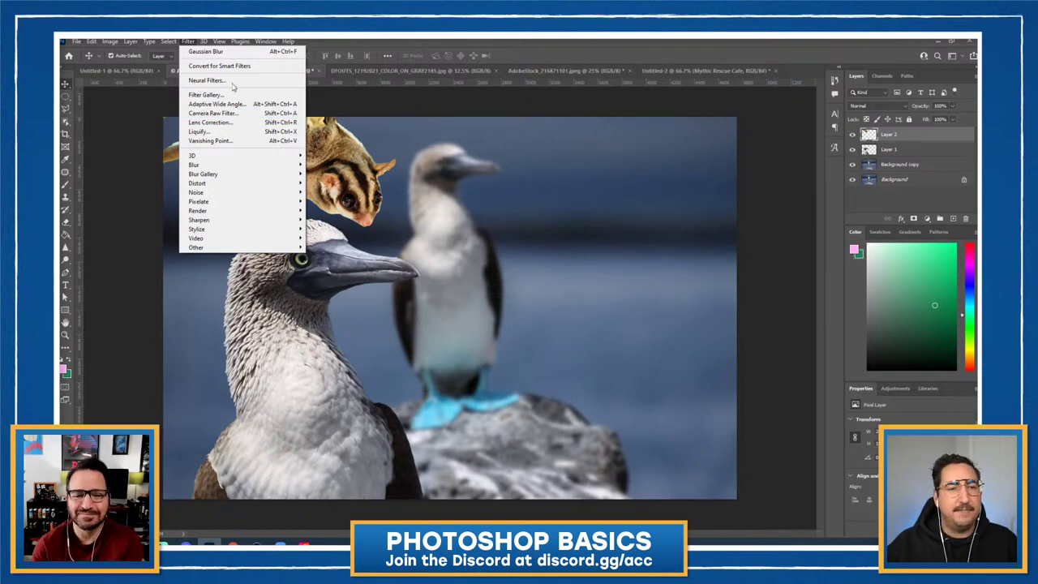
pyautogui.click(193, 52)
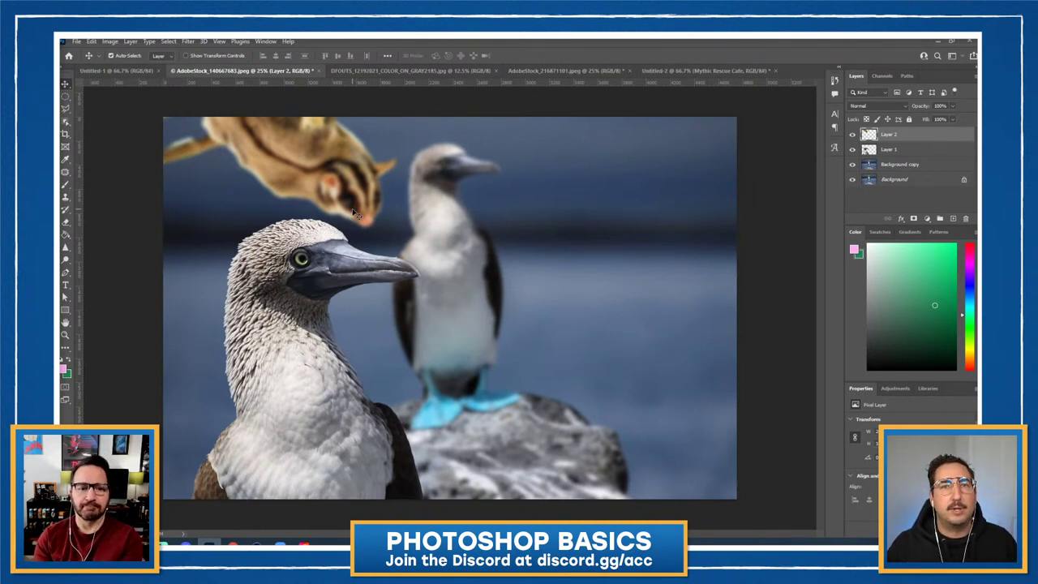
# Step: Add a Brightness/Contrast adjustment layer with brightness 38, toggling its visibility to compare
pyautogui.click(927, 220)
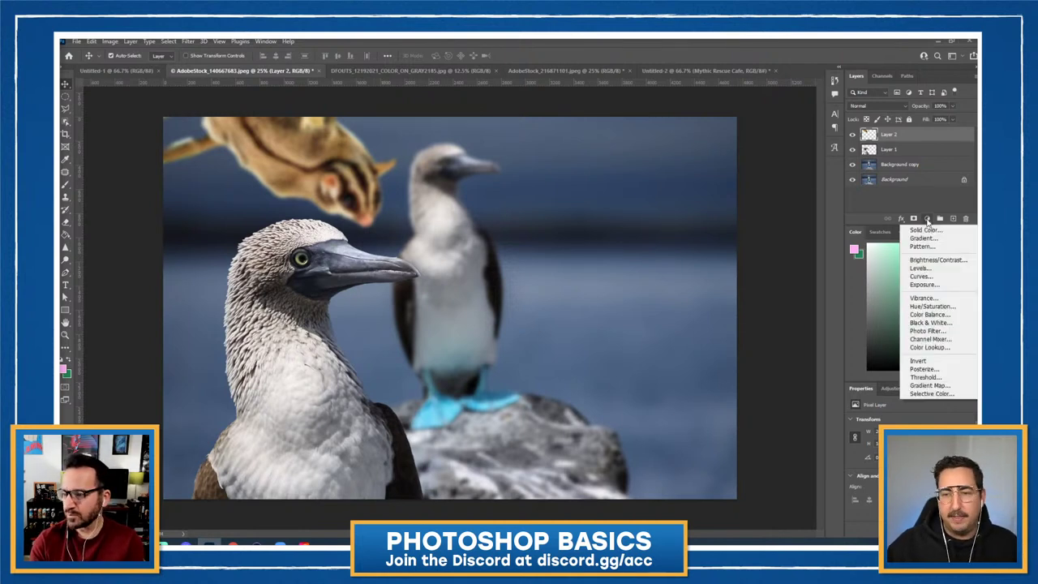
pyautogui.click(935, 260)
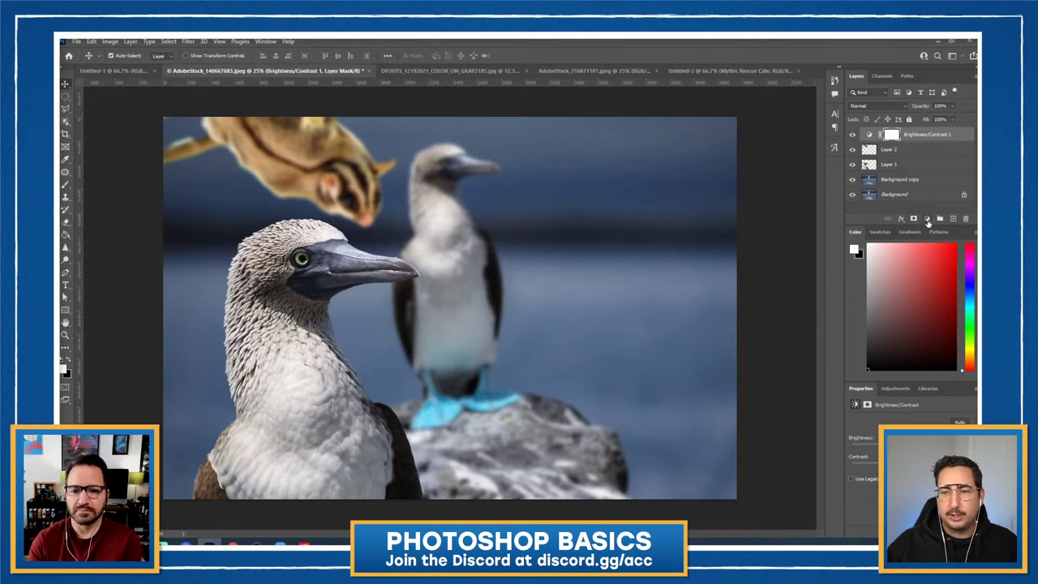
pyautogui.doubleClick(921, 136)
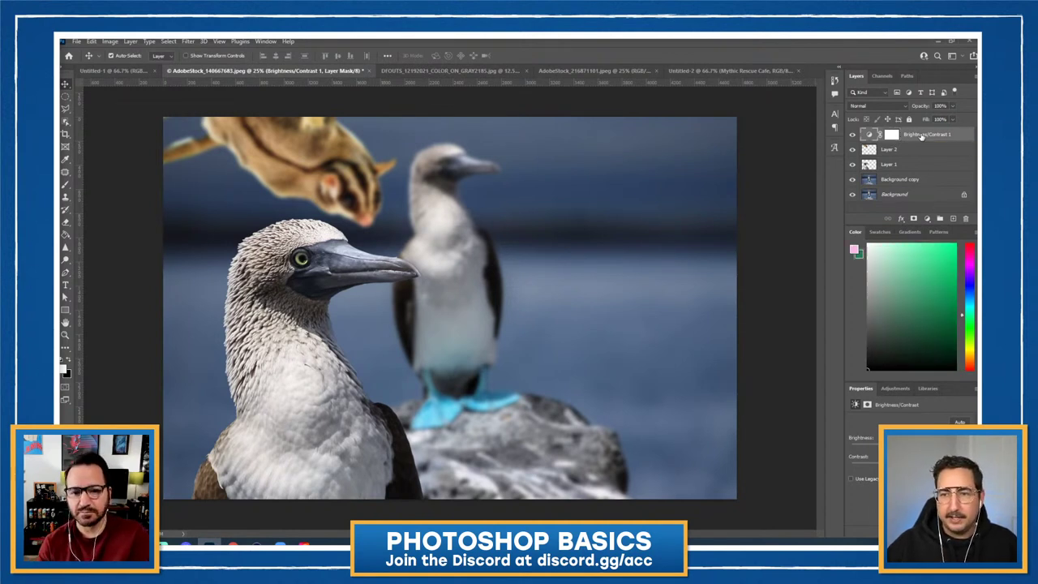
pyautogui.press('Return')
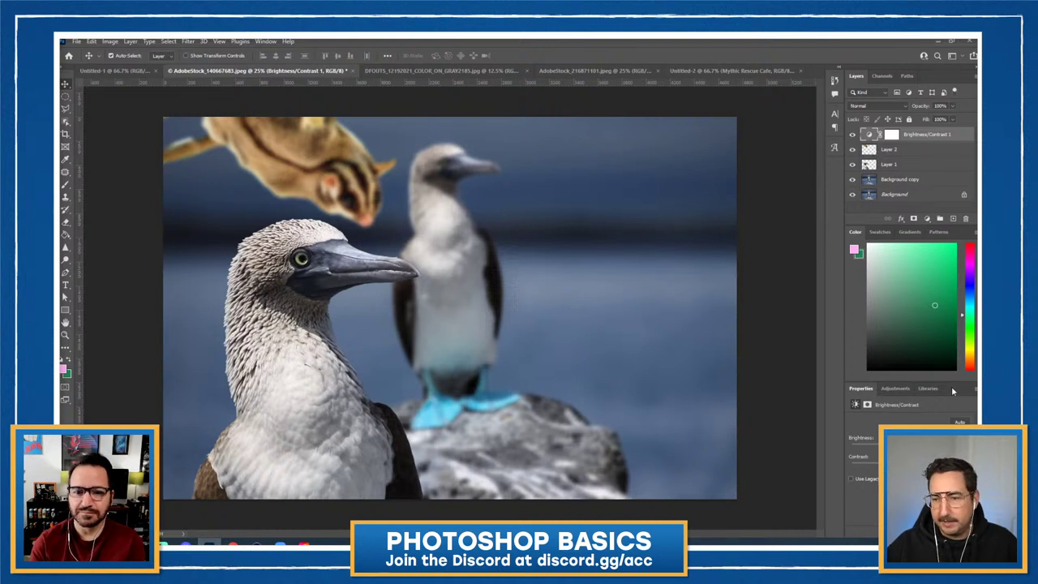
pyautogui.moveTo(954, 388); pyautogui.dragTo(934, 234)
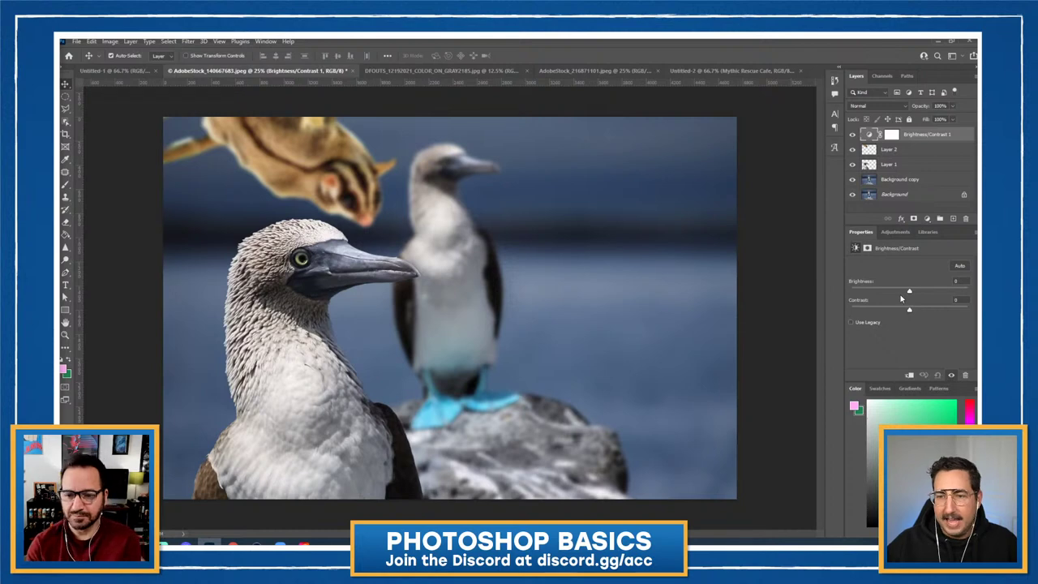
pyautogui.moveTo(908, 293); pyautogui.dragTo(924, 293)
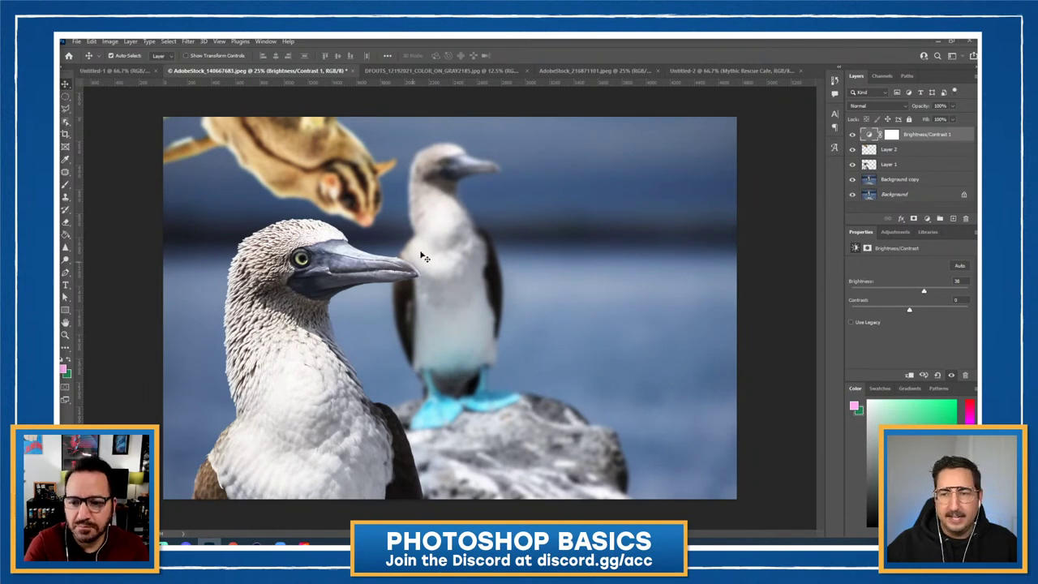
pyautogui.click(851, 134)
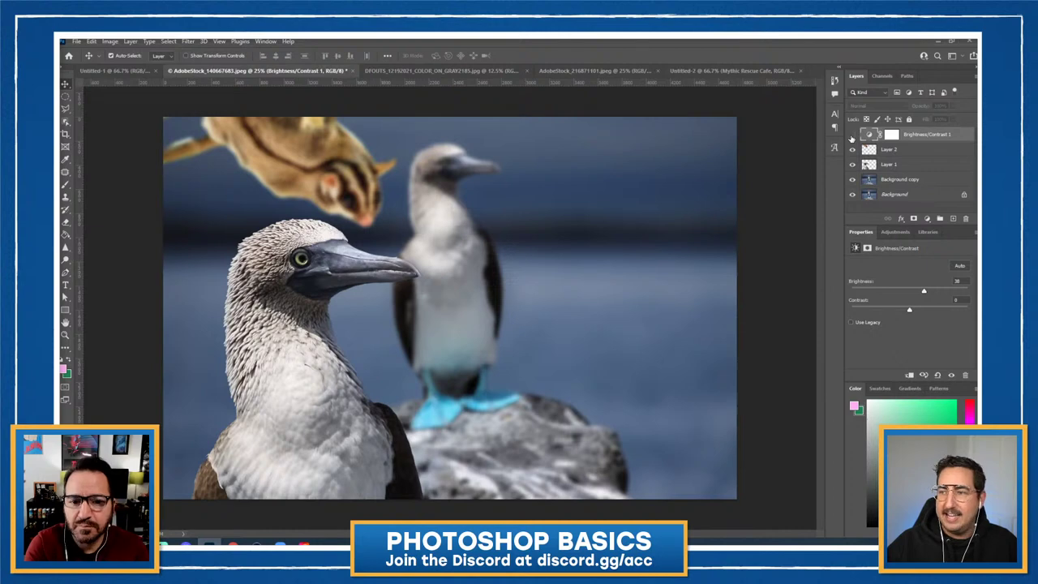
pyautogui.click(851, 135)
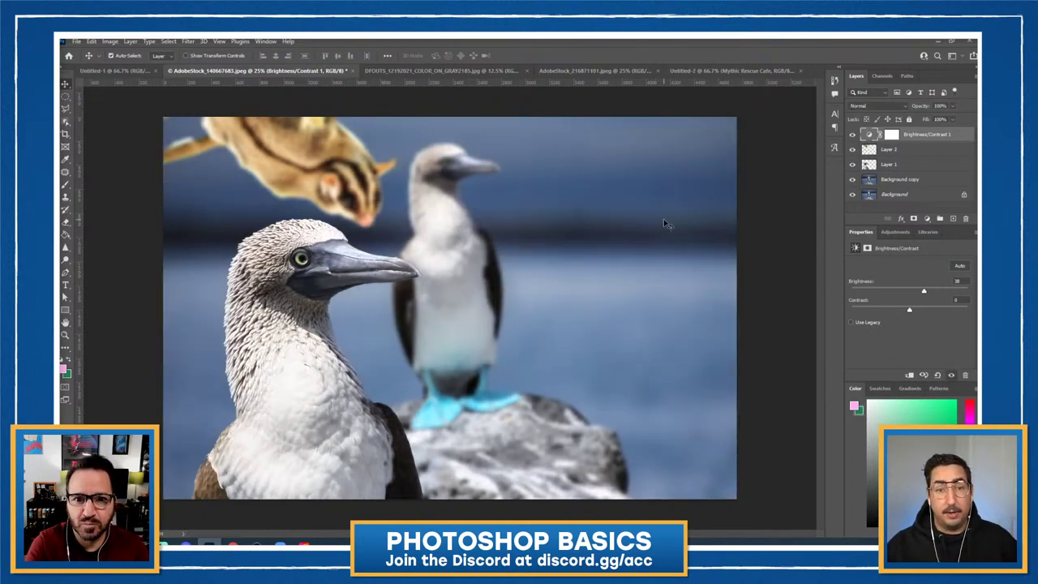
# Step: Add a Hue/Saturation layer setting Yellows saturation to -56 and lightness to -19
pyautogui.click(926, 220)
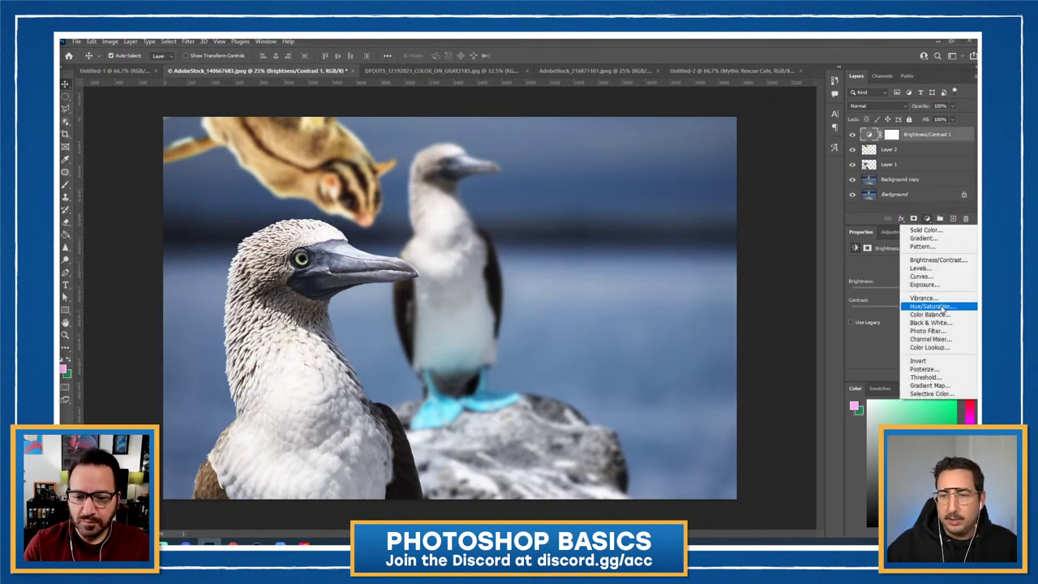
pyautogui.click(940, 306)
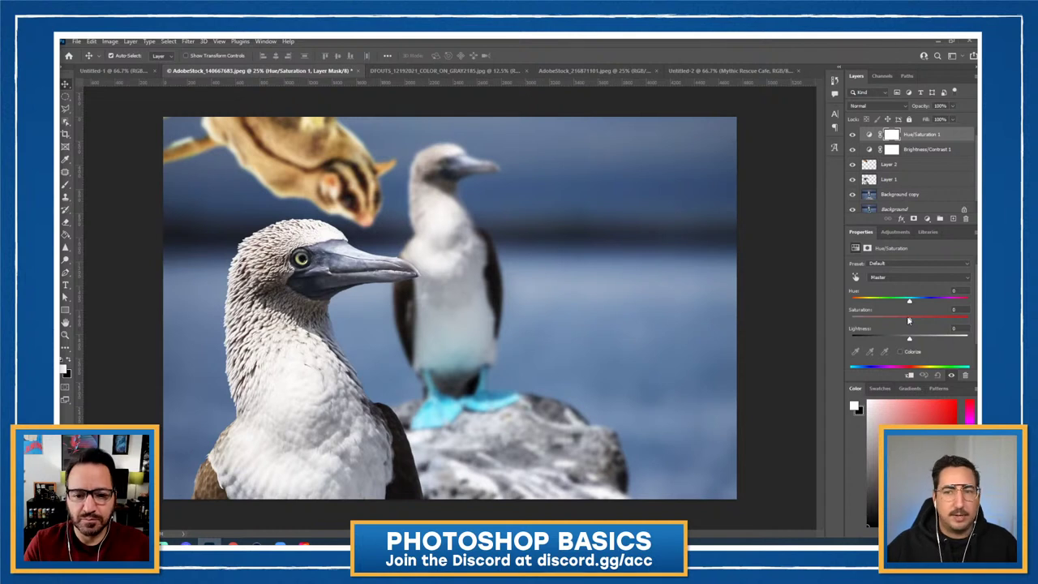
pyautogui.click(888, 278)
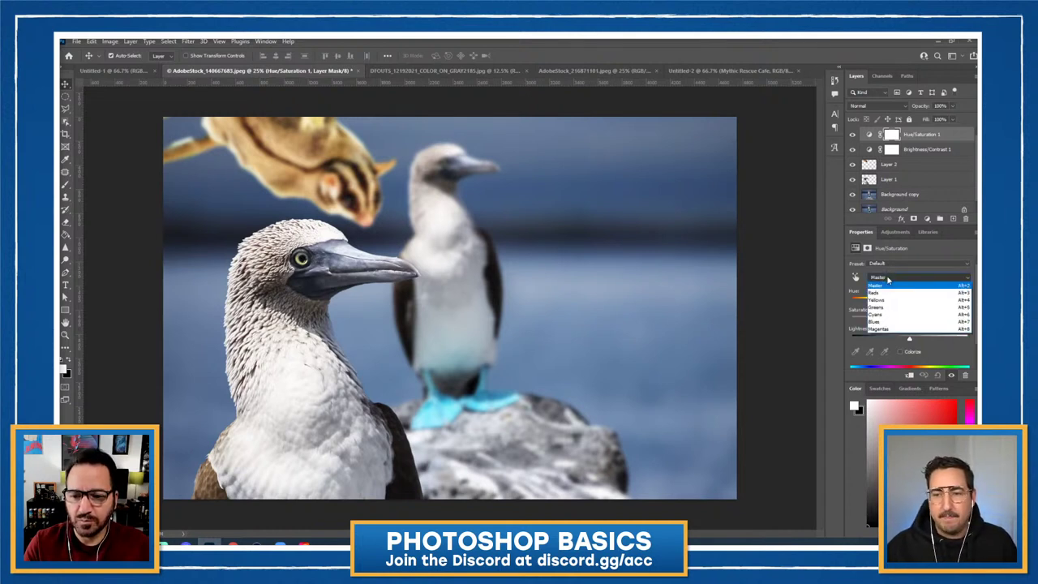
pyautogui.click(889, 300)
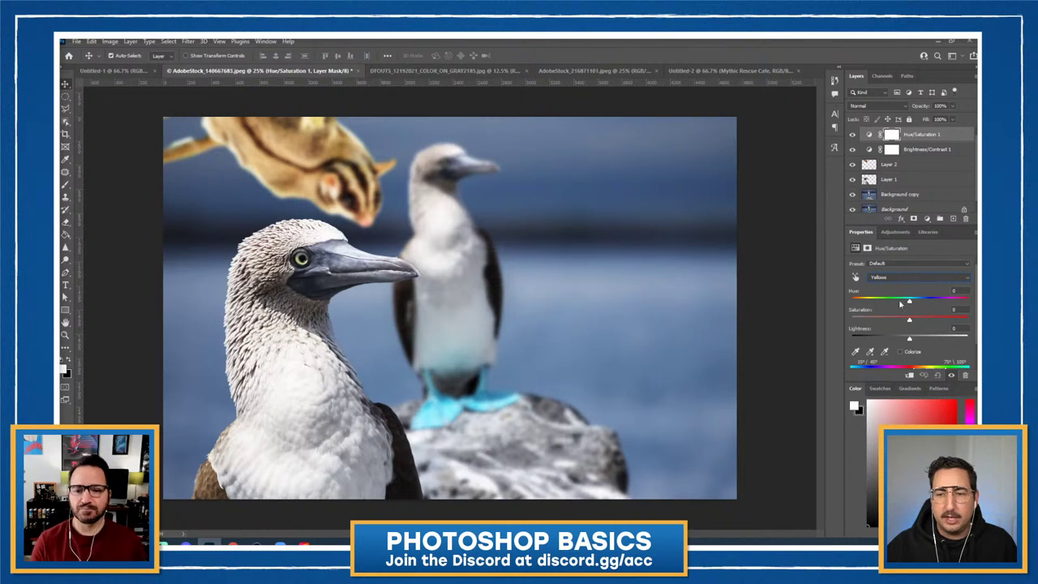
pyautogui.moveTo(907, 318); pyautogui.dragTo(898, 340)
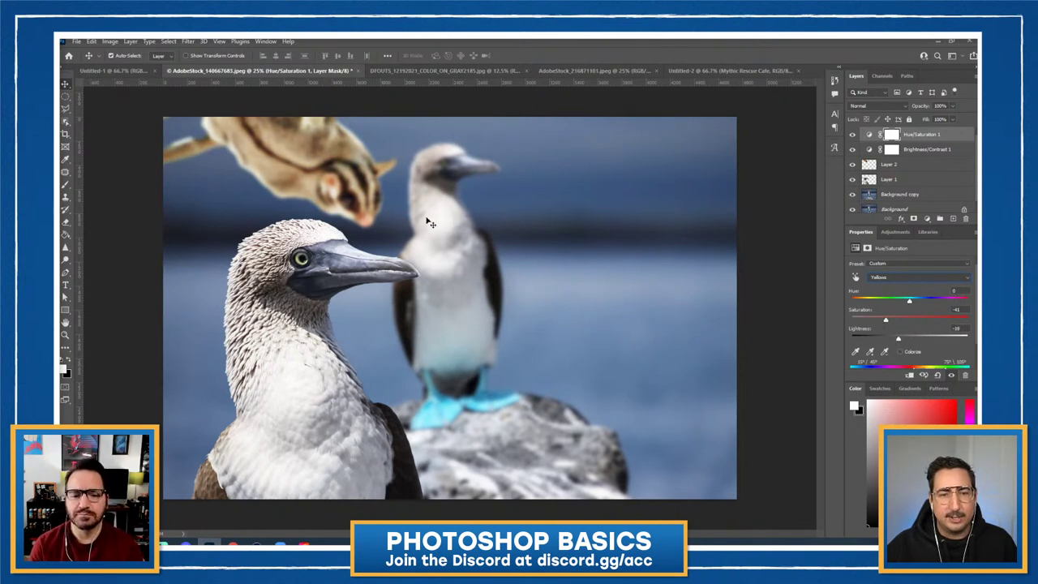
pyautogui.moveTo(886, 322); pyautogui.dragTo(876, 322)
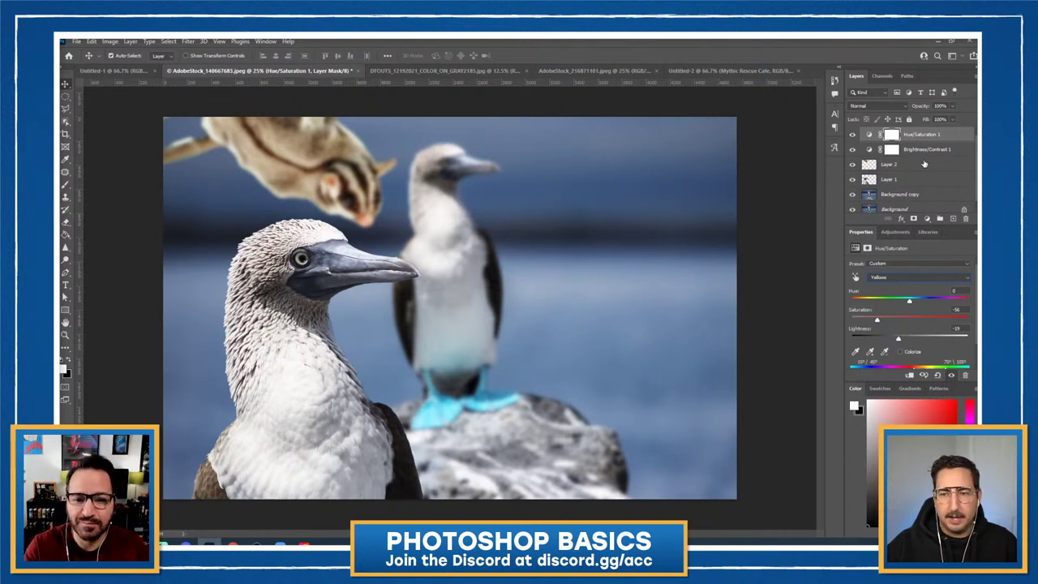
pyautogui.click(927, 219)
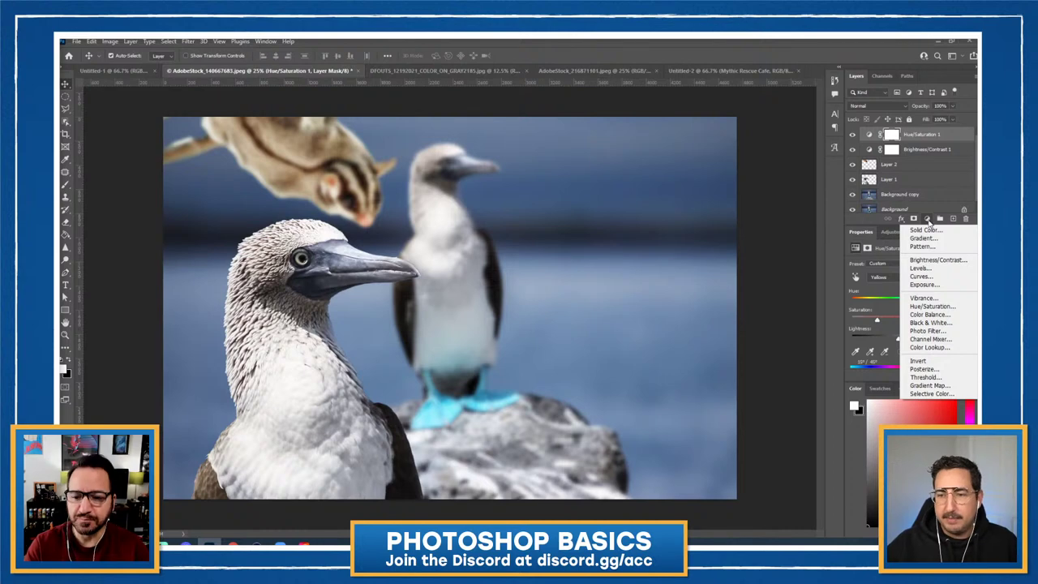
# Step: Add a Vibrance adjustment layer with vibrance +42 and saturation +15
pyautogui.click(935, 299)
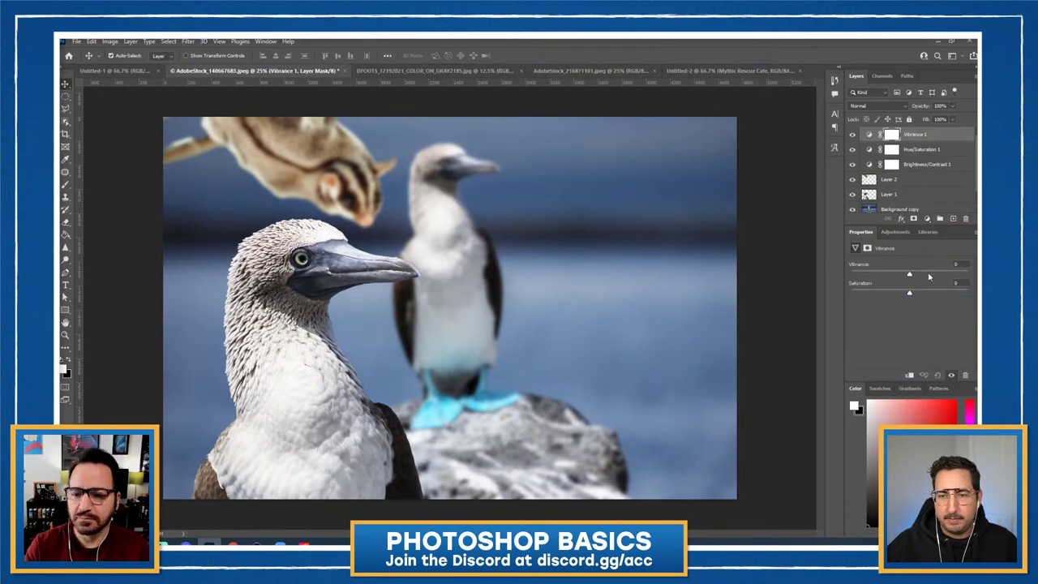
pyautogui.click(932, 275)
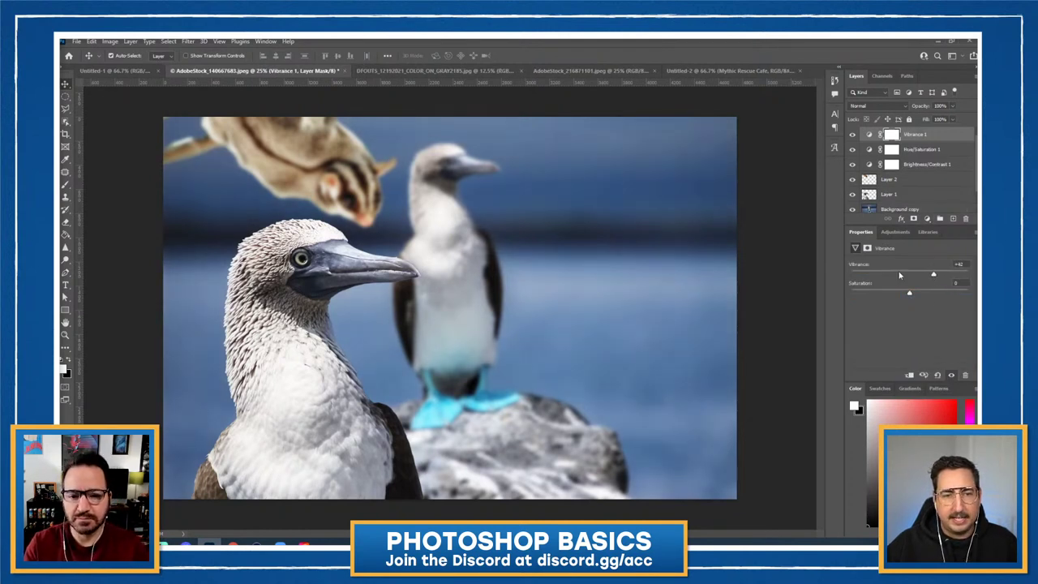
pyautogui.moveTo(909, 293); pyautogui.dragTo(931, 294)
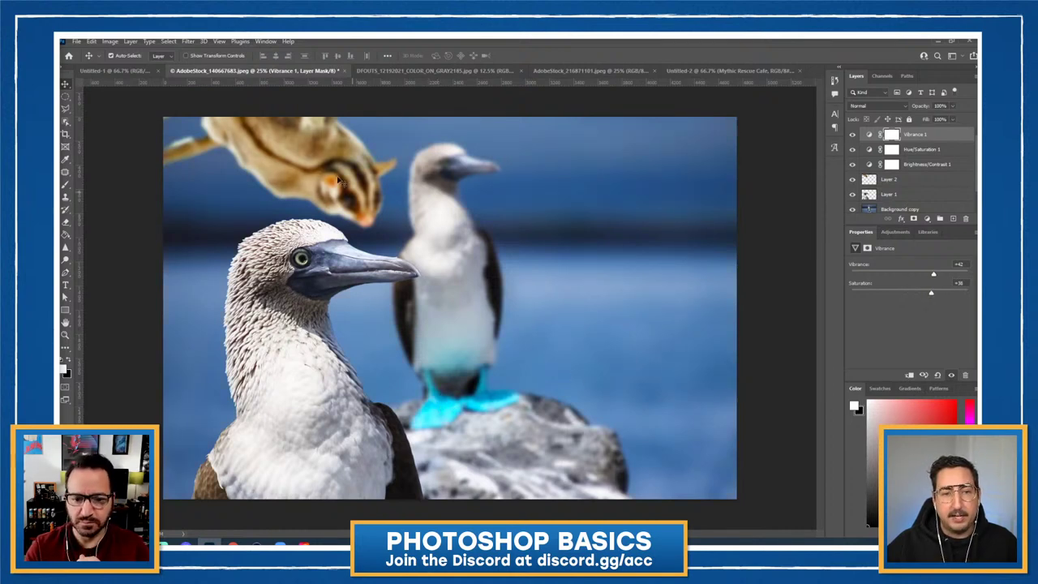
pyautogui.moveTo(931, 295); pyautogui.dragTo(916, 296)
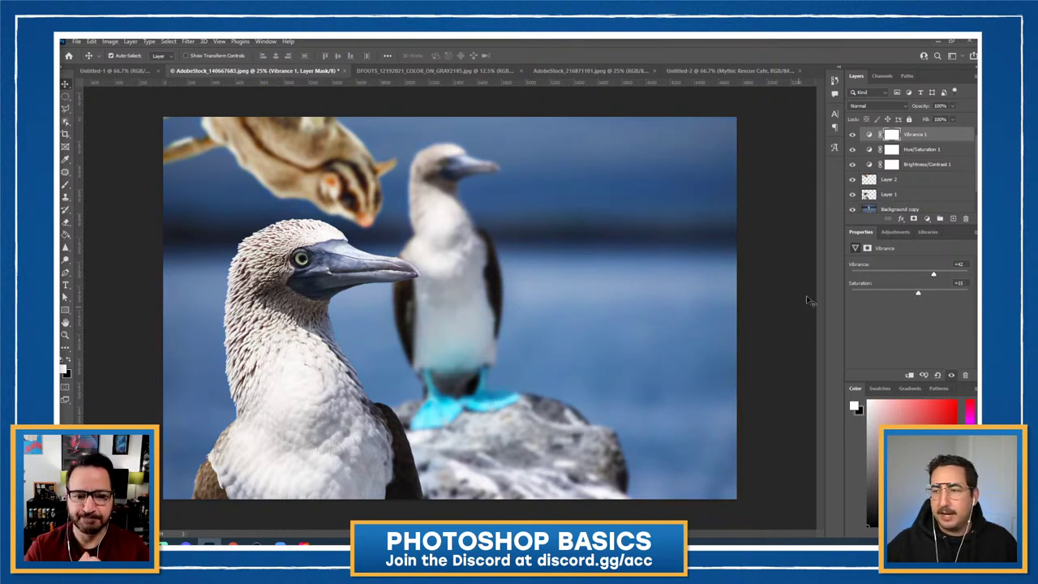
# Step: Hide the three adjustment layers to compare the photo without them
pyautogui.click(926, 220)
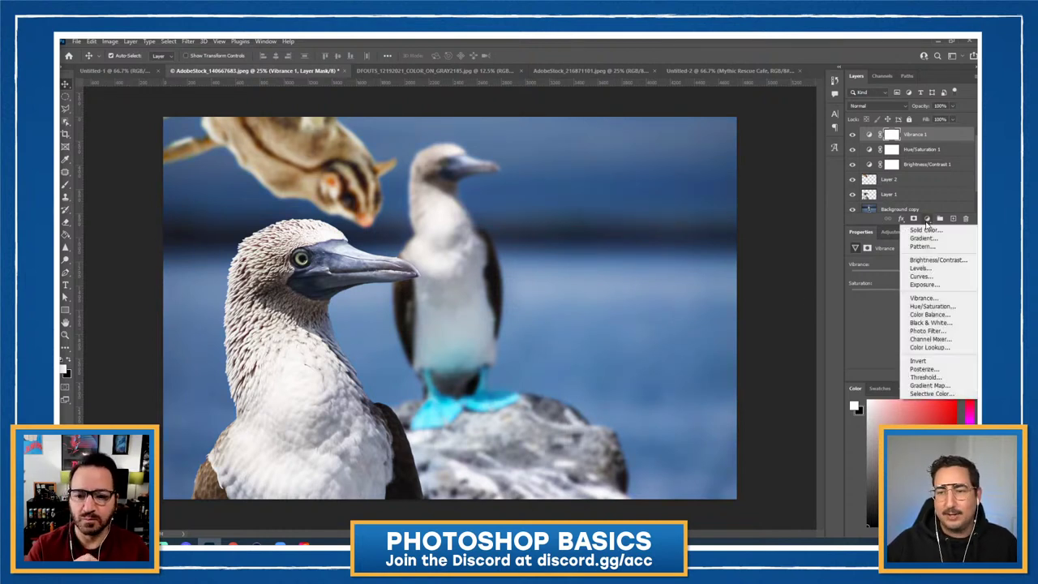
pyautogui.click(927, 224)
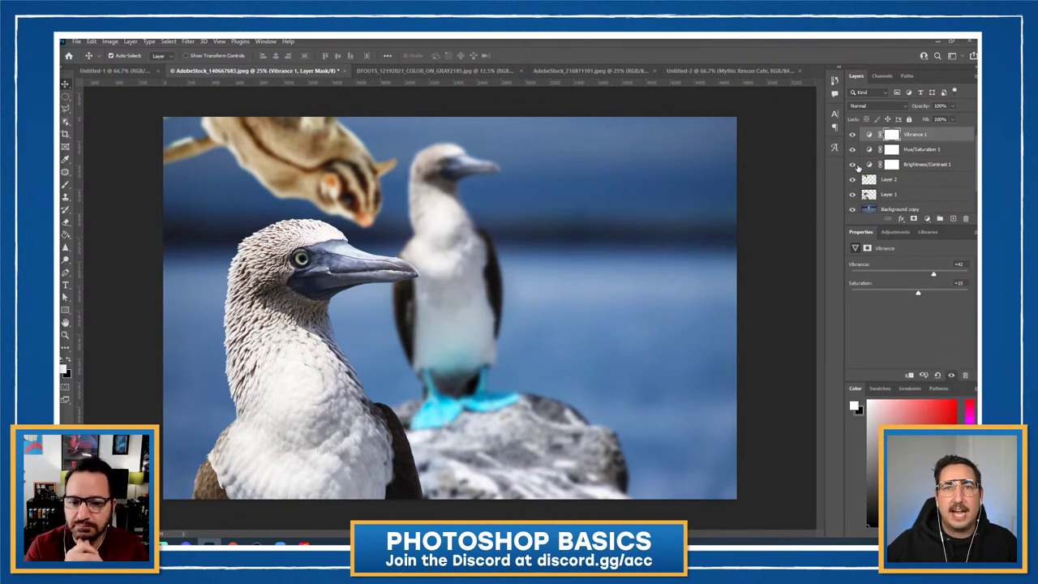
pyautogui.moveTo(852, 135); pyautogui.dragTo(853, 166)
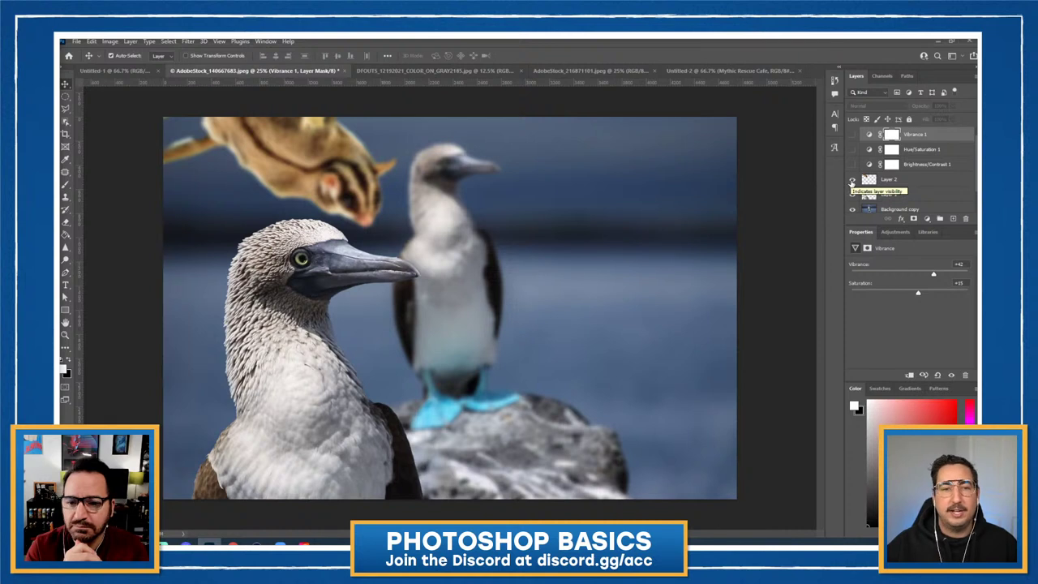
# Step: Hide Layer 2, Layer 1 and Background copy to reveal the original booby photo
pyautogui.moveTo(853, 179); pyautogui.dragTo(853, 194)
pyautogui.click(852, 195)
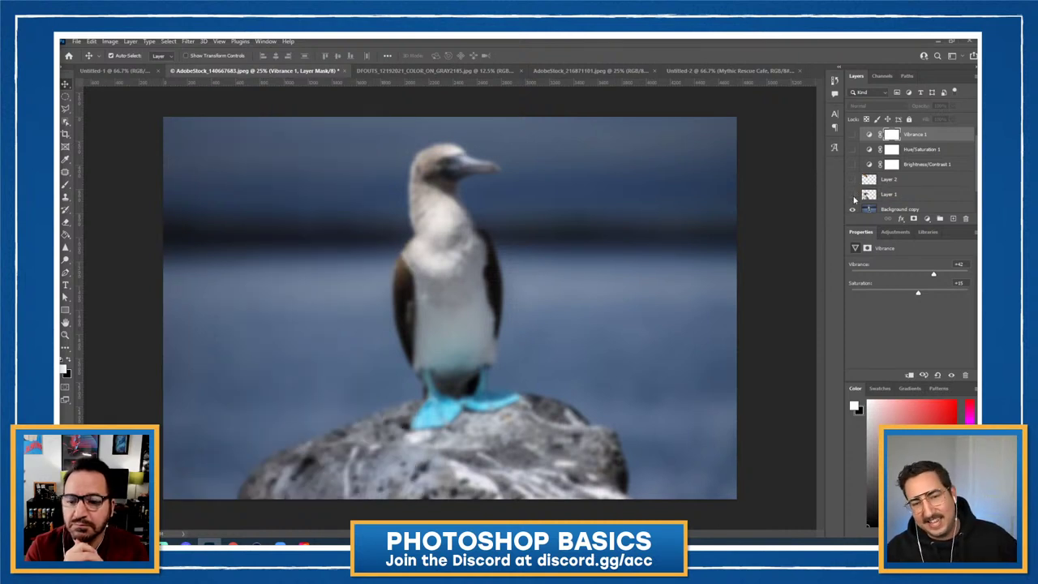
pyautogui.scroll(-1, 853, 206)
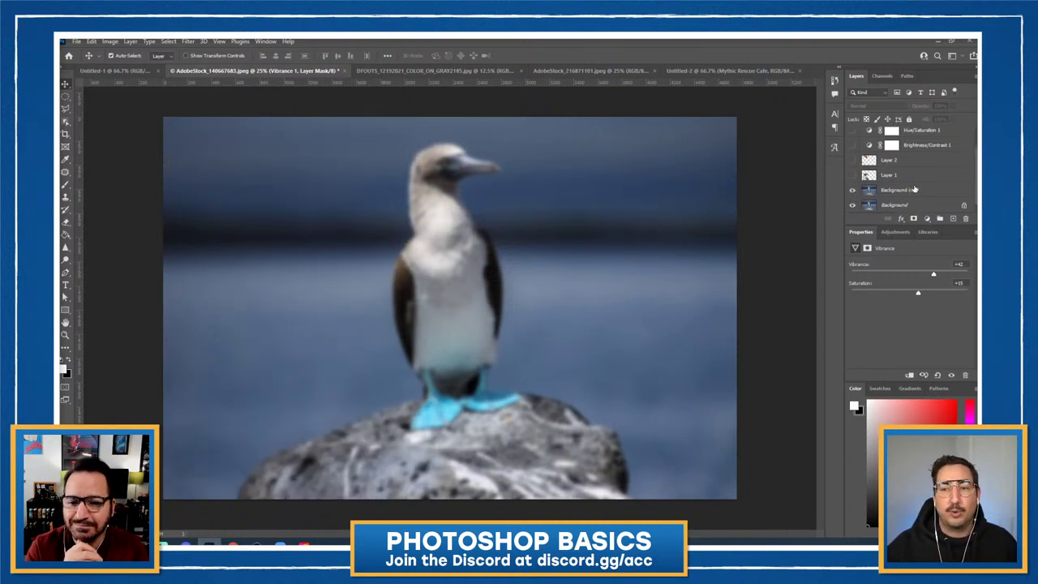
pyautogui.click(908, 191)
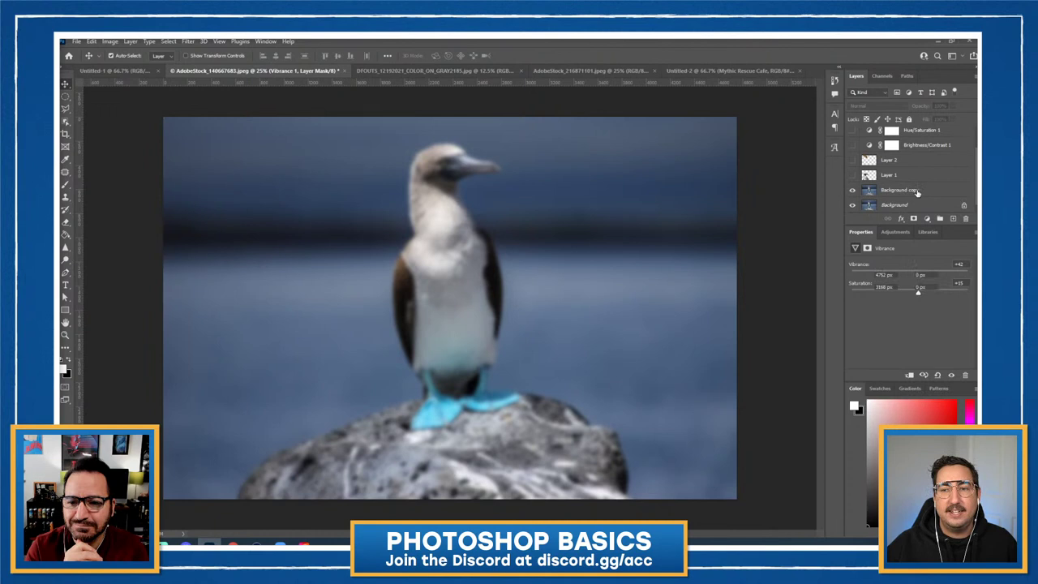
pyautogui.click(852, 191)
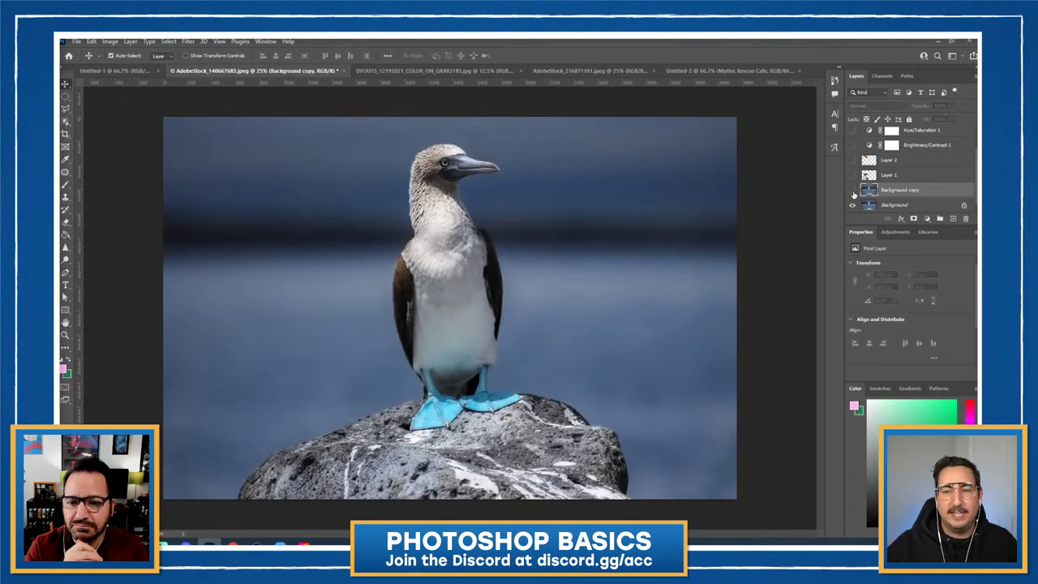
# Step: Turn Background copy, Layer 1, Layer 2 and the Vibrance 1 adjustment back on
pyautogui.moveTo(852, 194); pyautogui.dragTo(852, 130)
pyautogui.scroll(1, 864, 202)
pyautogui.click(852, 130)
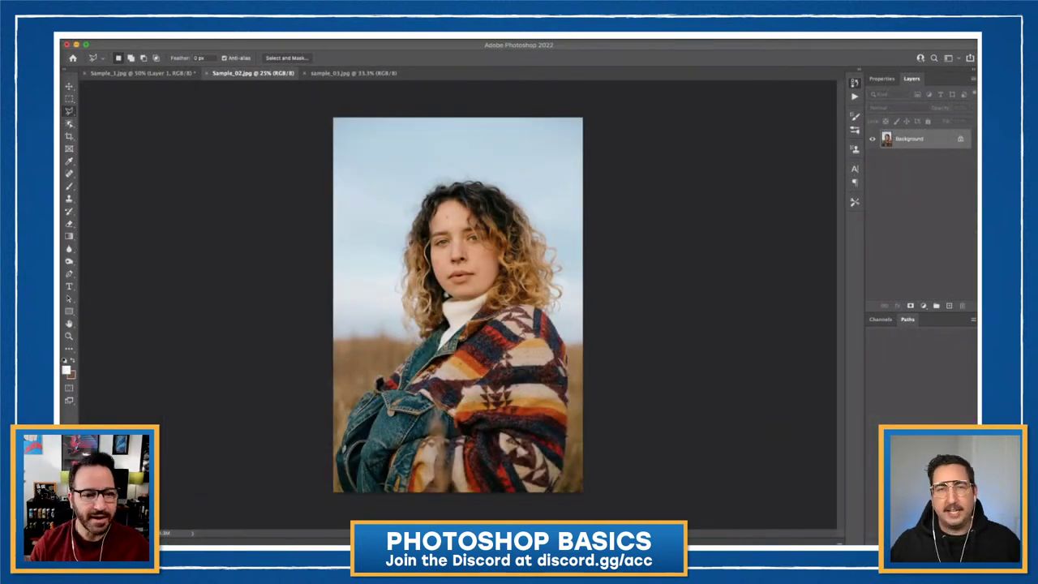
# Step: Show the History panel and zoom the Sample_02.jpg portrait to 66.7%, framing her face
pyautogui.hotkey('alt', 'F9')
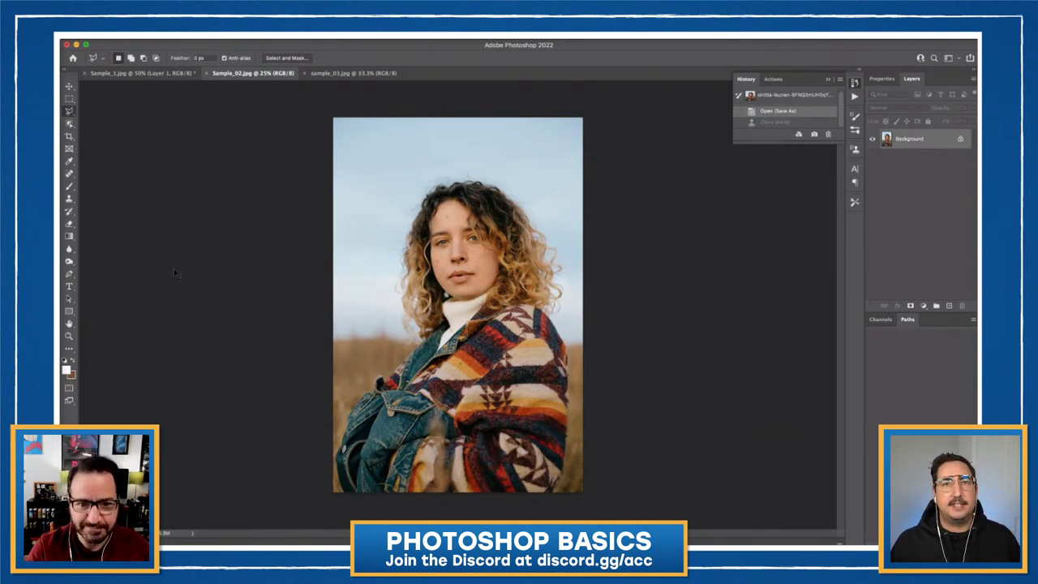
pyautogui.press('super+equal')
pyautogui.press('super+equal')
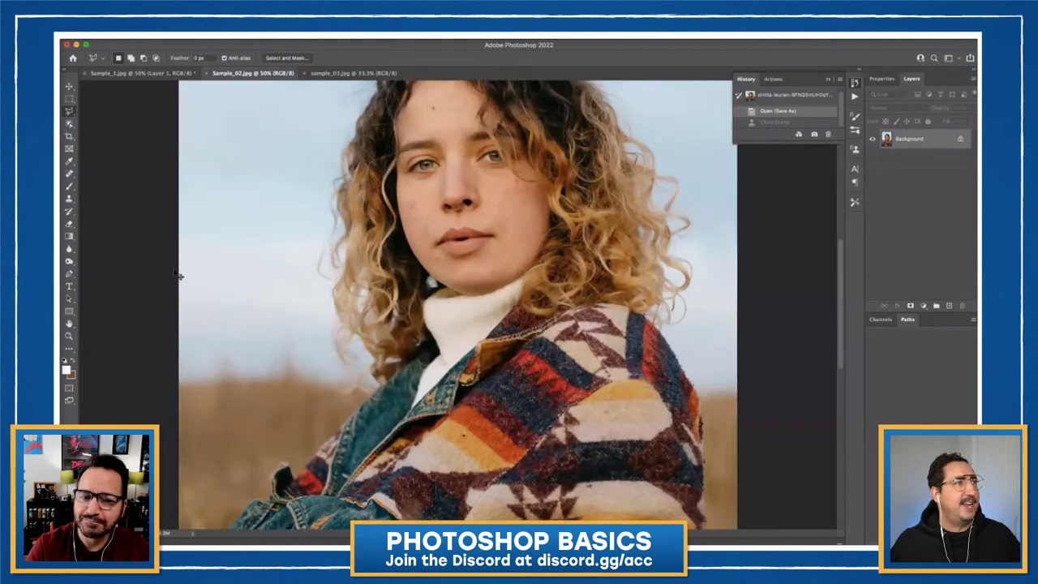
pyautogui.press('super+equal')
pyautogui.scroll(10, 267, 276)
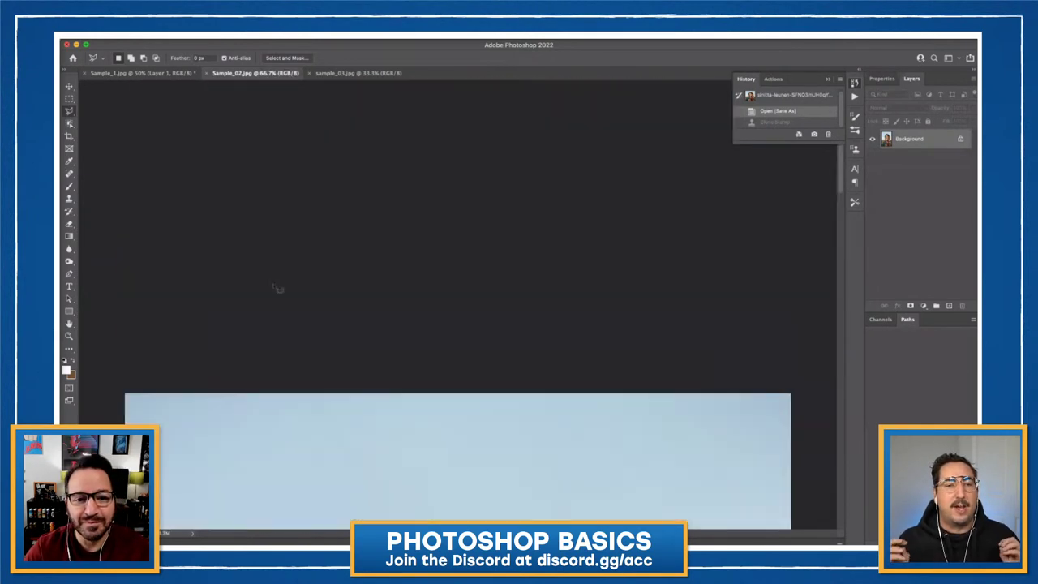
pyautogui.scroll(-10, 278, 288)
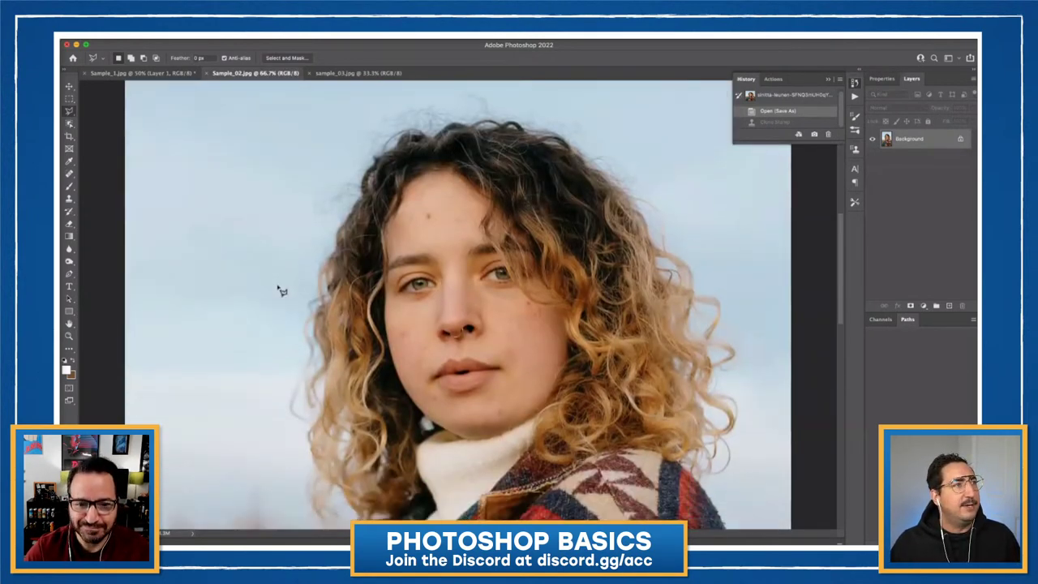
pyautogui.scroll(-3, 278, 290)
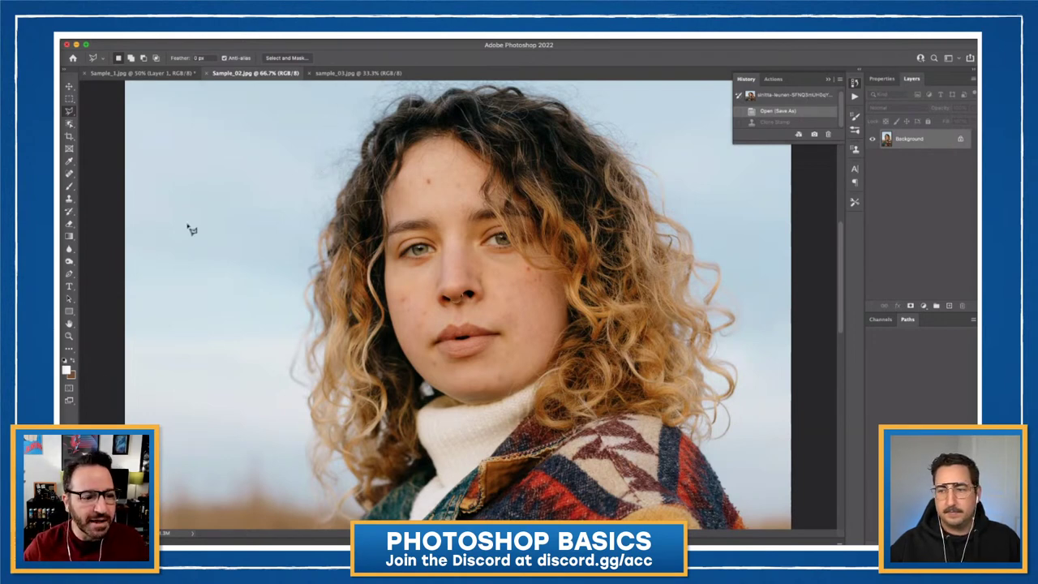
# Step: Zoom to 150% on her forehead and set up the Spot Healing Brush
pyautogui.click(69, 335)
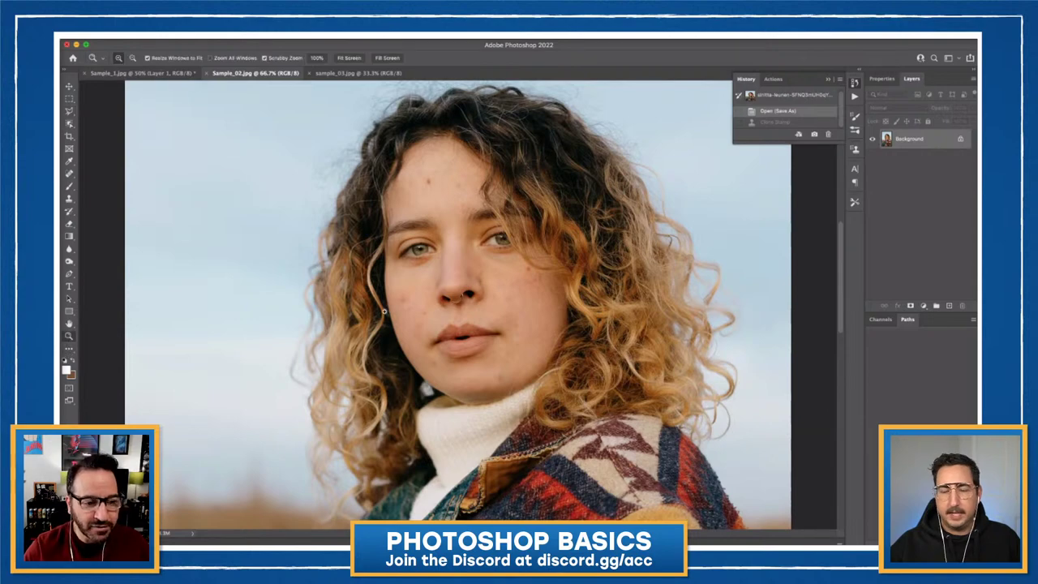
pyautogui.click(444, 185)
pyautogui.click(469, 194)
pyautogui.click(467, 188)
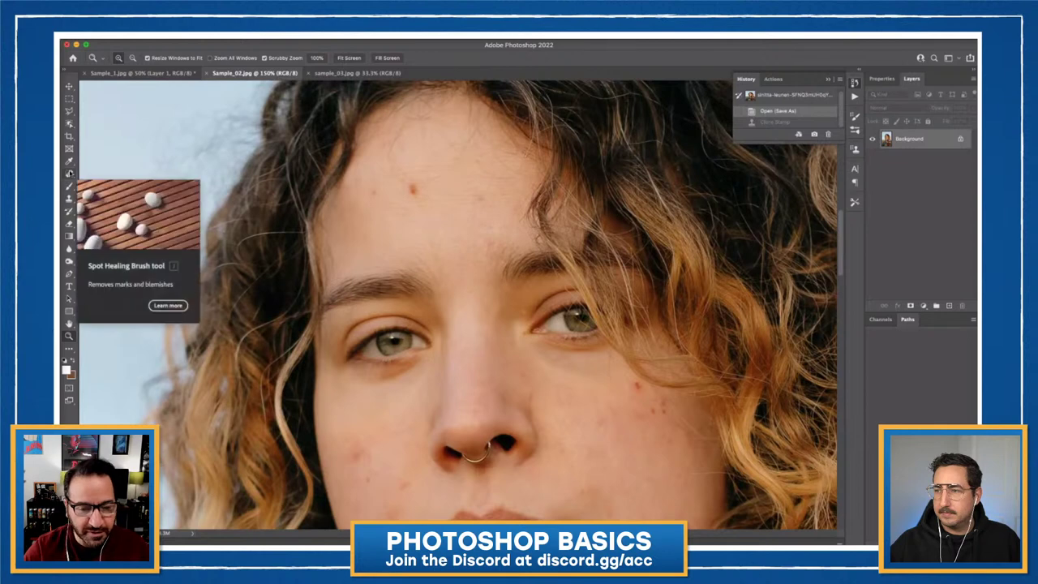
pyautogui.click(69, 174)
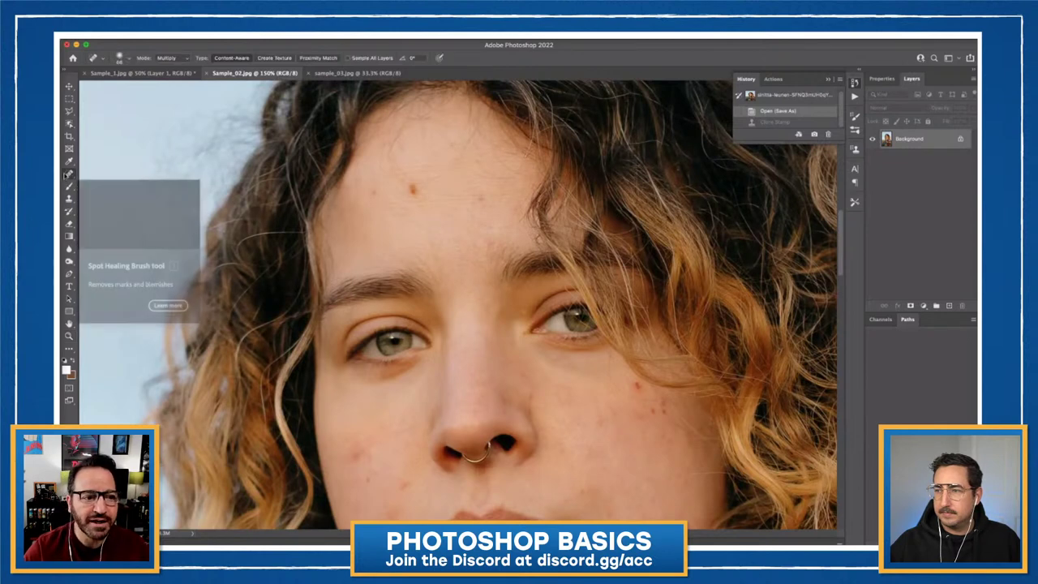
pyautogui.click(120, 57)
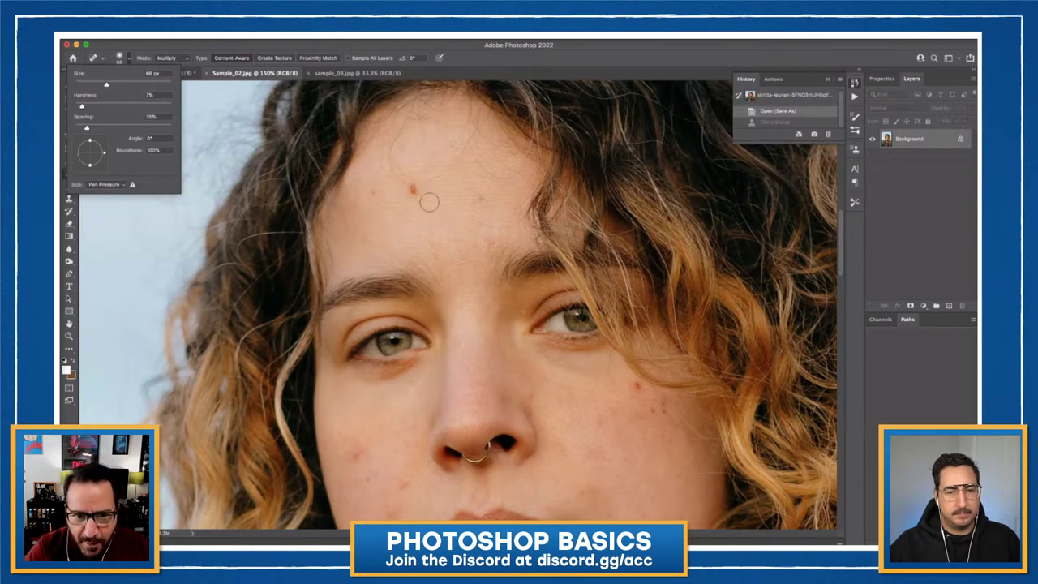
# Step: Heal three forehead spots, then blemishes on the lower cheek, right cheek and chin
pyautogui.moveTo(412, 190); pyautogui.dragTo(410, 214)
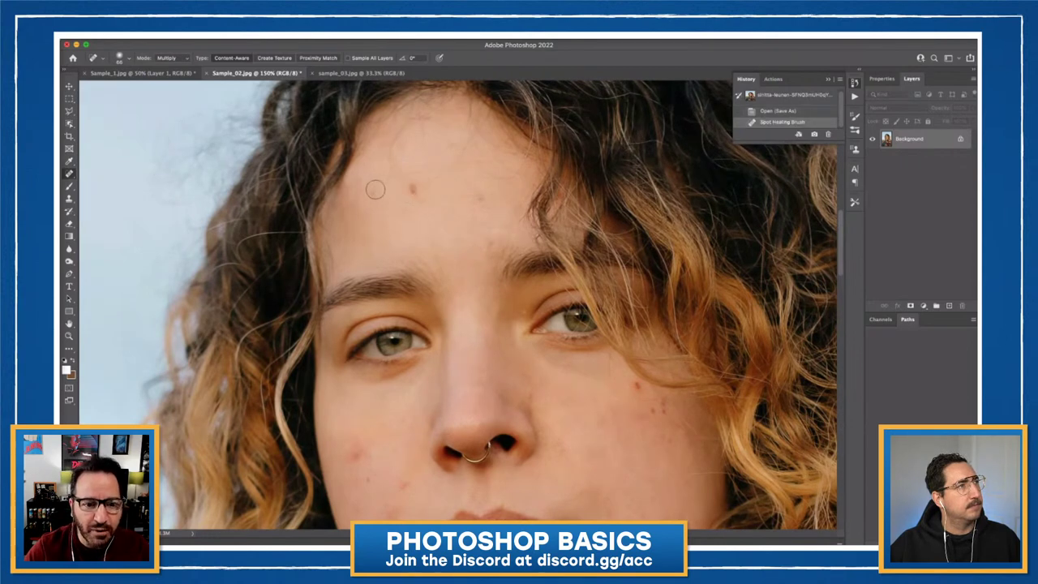
pyautogui.moveTo(369, 185); pyautogui.dragTo(415, 188)
pyautogui.moveTo(482, 197); pyautogui.dragTo(481, 197)
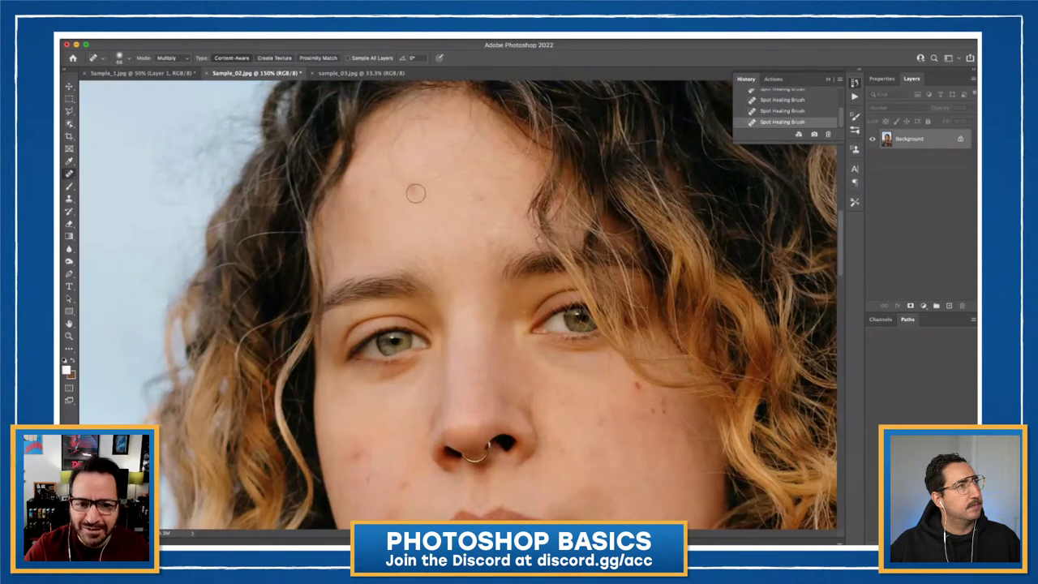
pyautogui.scroll(-2, 448, 349)
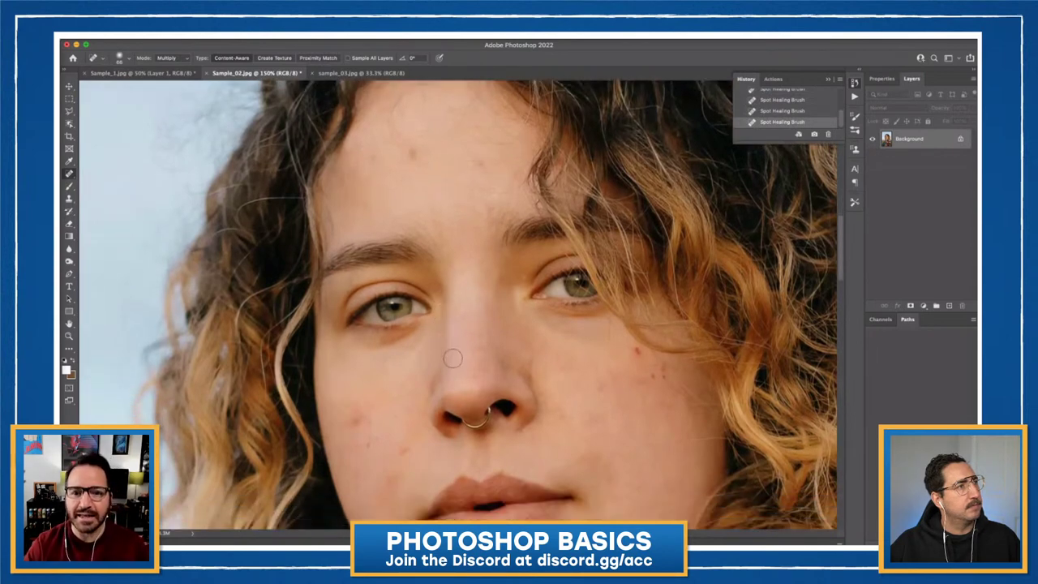
pyautogui.scroll(-4, 452, 357)
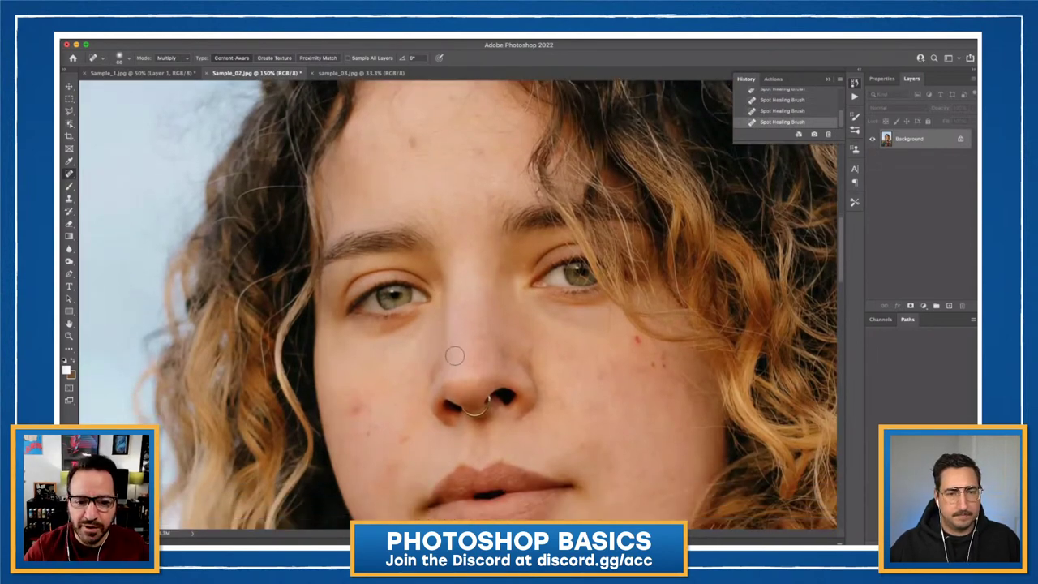
pyautogui.moveTo(353, 352); pyautogui.dragTo(356, 352)
pyautogui.moveTo(406, 376); pyautogui.dragTo(405, 383)
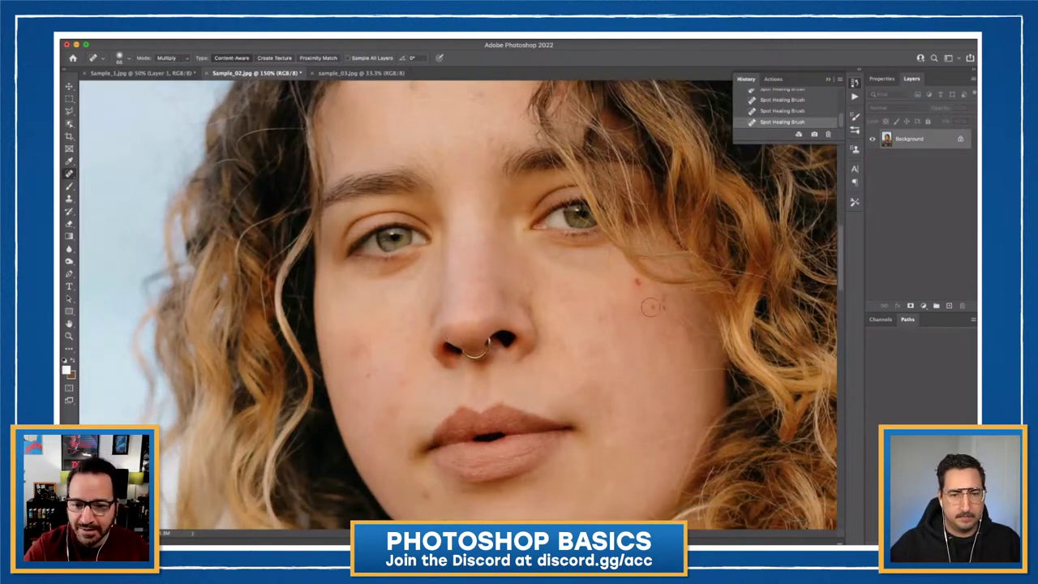
pyautogui.moveTo(631, 277)
pyautogui.mouseDown()
pyautogui.moveTo(653, 309)
pyautogui.moveTo(637, 284)
pyautogui.mouseUp()
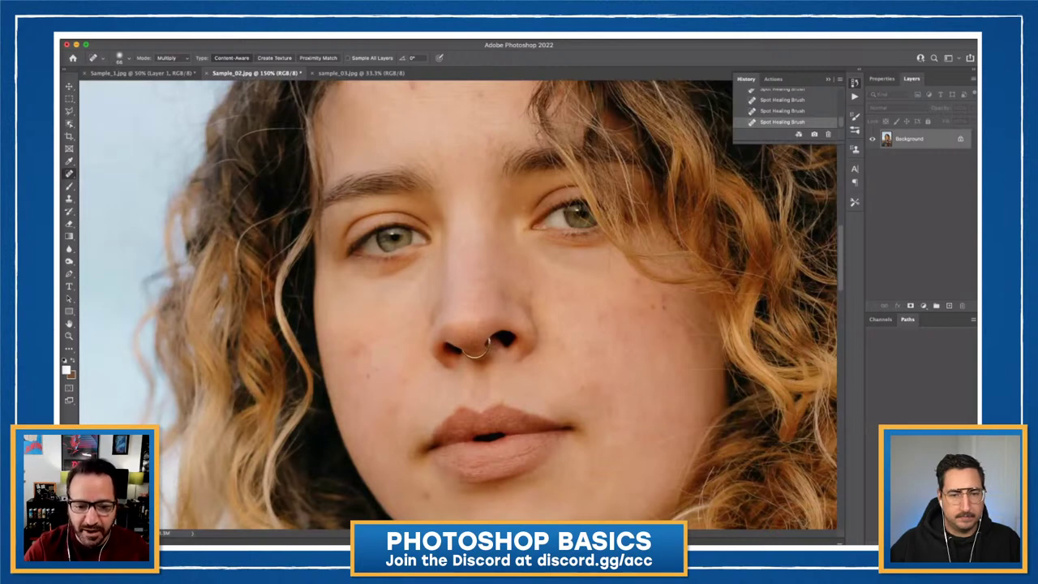
pyautogui.moveTo(420, 484); pyautogui.dragTo(427, 491)
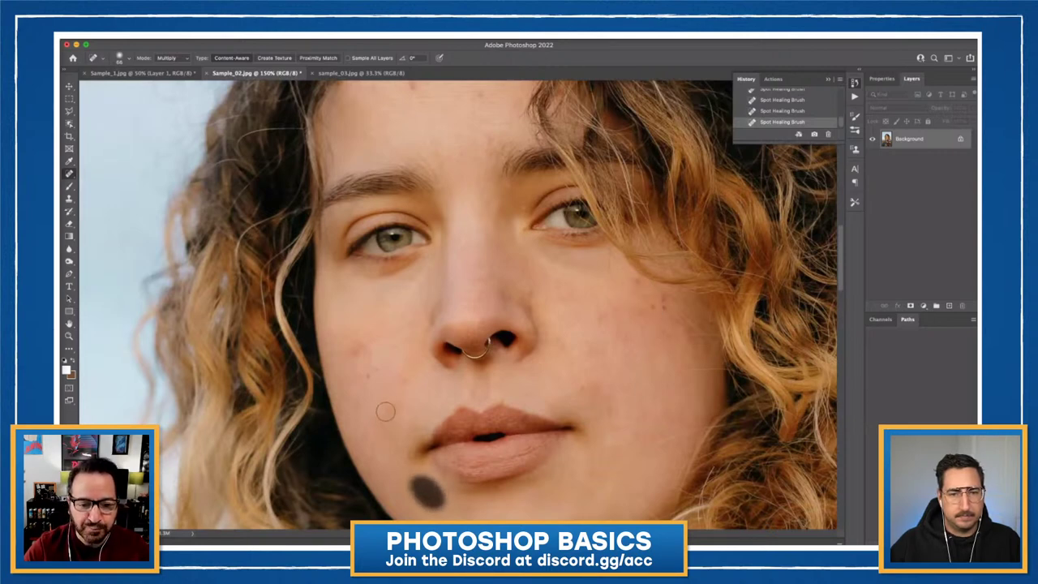
pyautogui.moveTo(365, 376); pyautogui.dragTo(369, 379)
# Step: Heal more blemishes beside the nose, near and below the chin, and on the left cheek
pyautogui.scroll(-1, 398, 426)
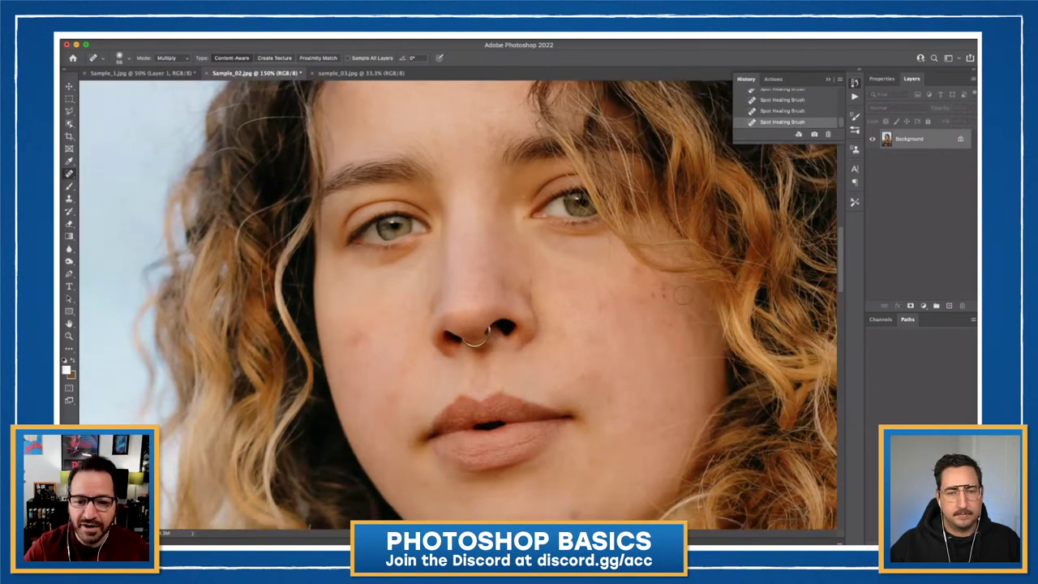
pyautogui.moveTo(634, 268); pyautogui.dragTo(598, 268)
pyautogui.moveTo(525, 278); pyautogui.dragTo(535, 295)
pyautogui.moveTo(579, 378); pyautogui.dragTo(573, 382)
pyautogui.scroll(-7, 575, 461)
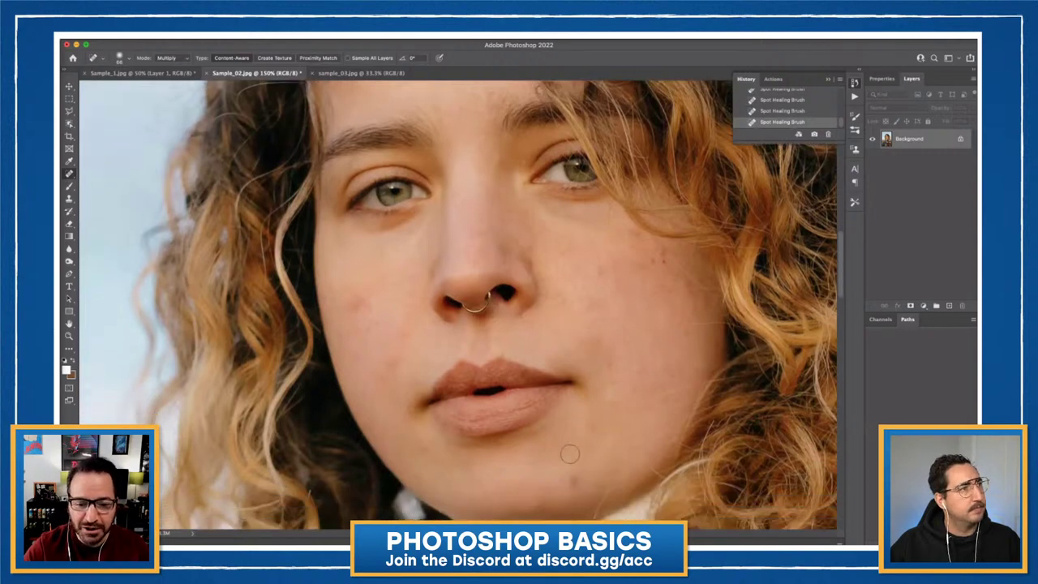
pyautogui.moveTo(572, 445); pyautogui.dragTo(571, 438)
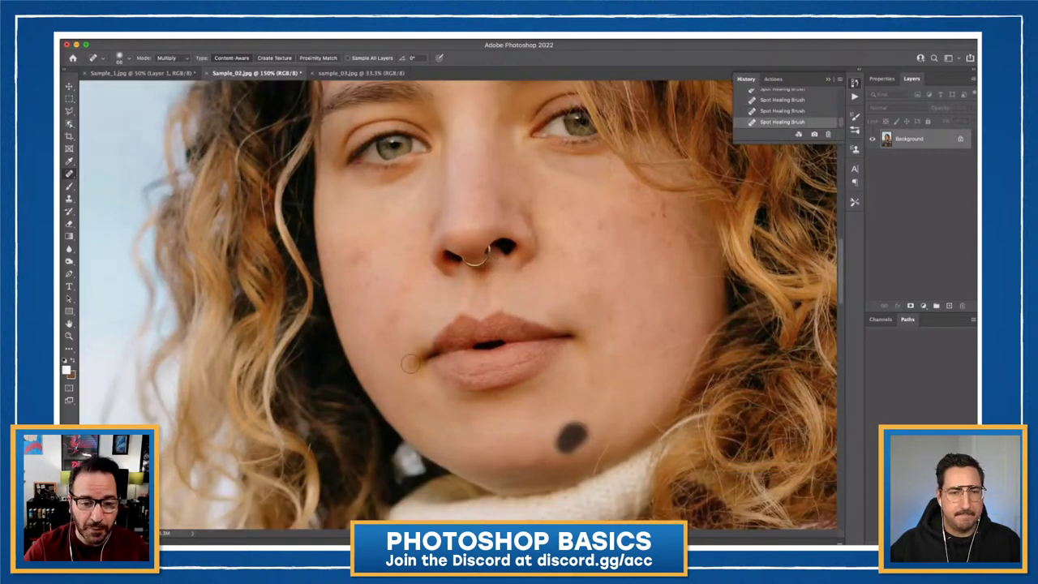
pyautogui.moveTo(409, 361); pyautogui.dragTo(411, 361)
pyautogui.moveTo(355, 266); pyautogui.dragTo(354, 260)
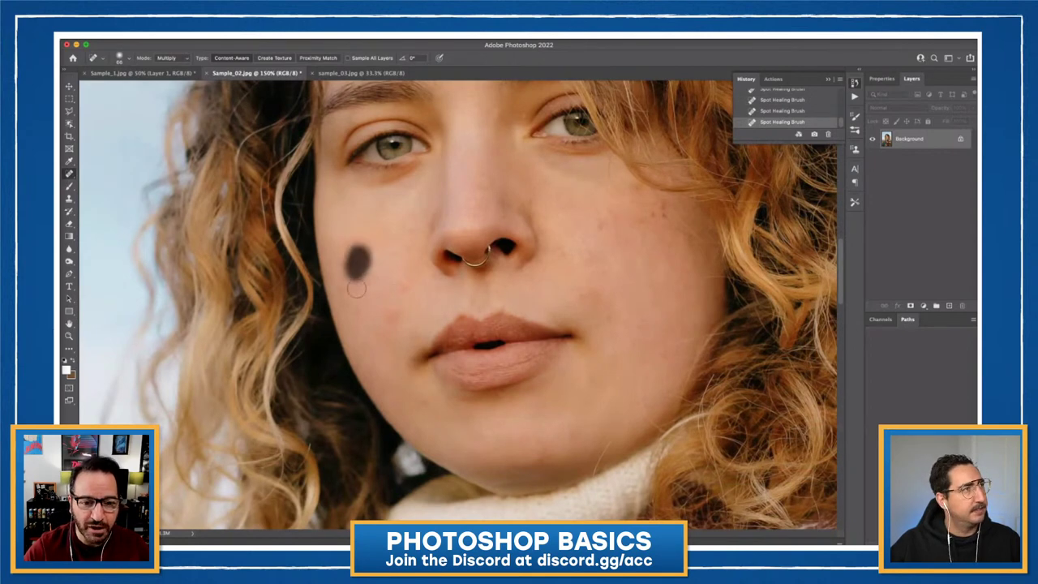
pyautogui.scroll(-2, 360, 303)
pyautogui.scroll(-5, 360, 304)
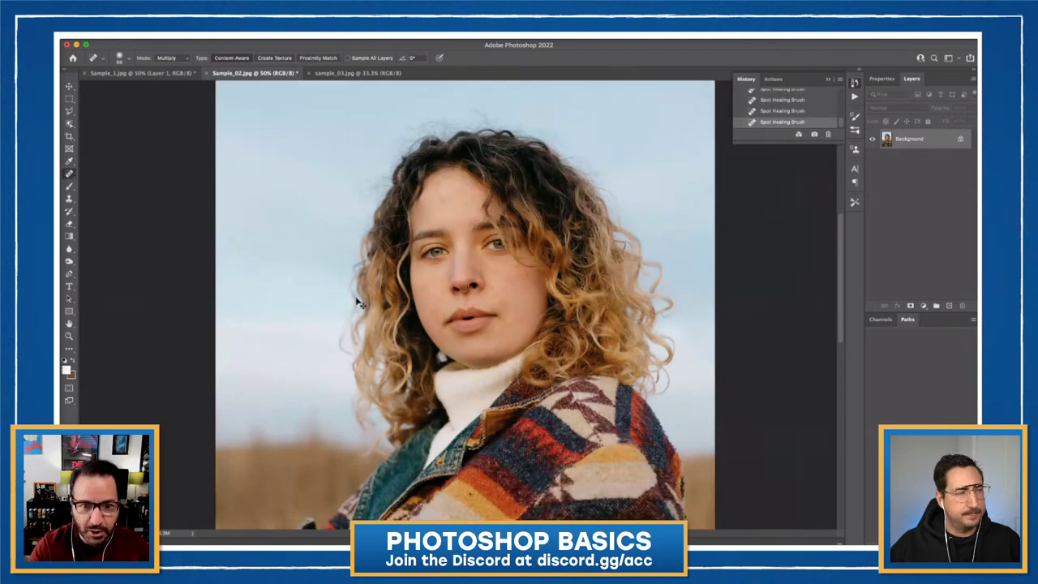
# Step: At 100% zoom heal one more forehead blemish, then zoom out to the whole photo
pyautogui.press('super+equal')
pyautogui.press('super+equal')
pyautogui.scroll(1, 369, 267)
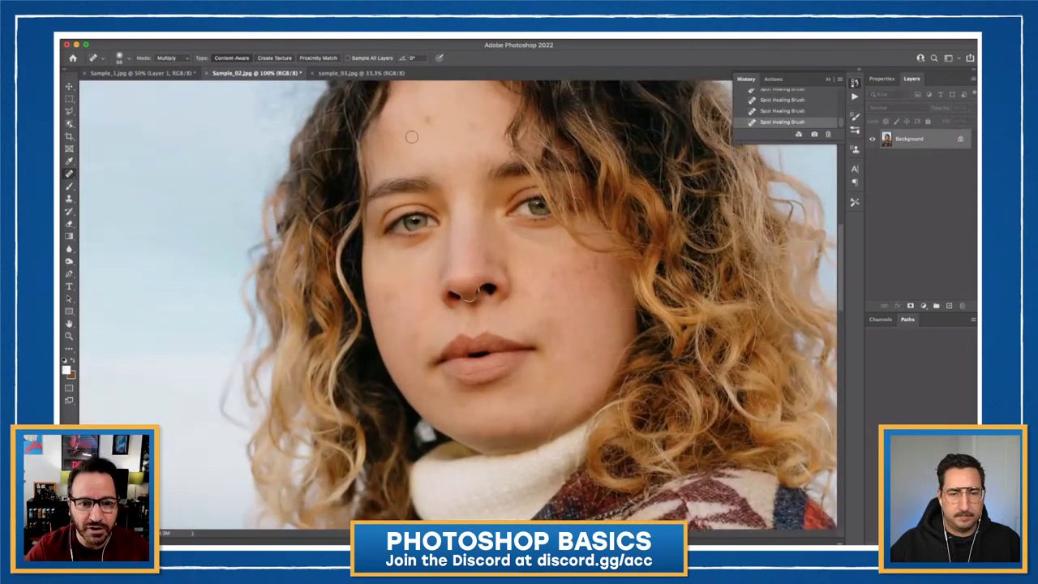
pyautogui.moveTo(419, 113)
pyautogui.mouseDown()
pyautogui.moveTo(424, 158)
pyautogui.moveTo(439, 151)
pyautogui.mouseUp()
pyautogui.scroll(1, 458, 163)
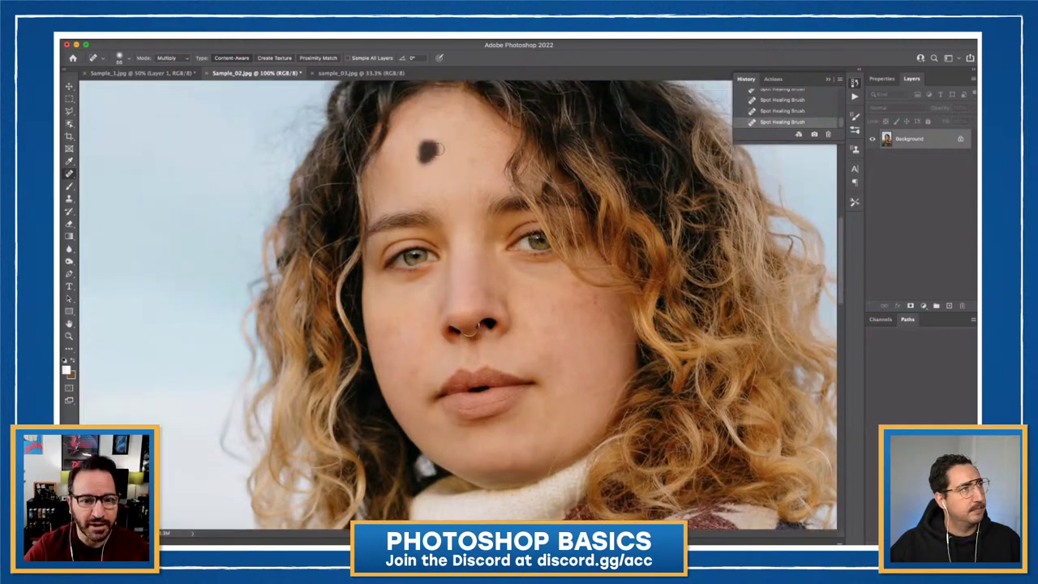
pyautogui.scroll(1, 484, 200)
pyautogui.press('super+minus')
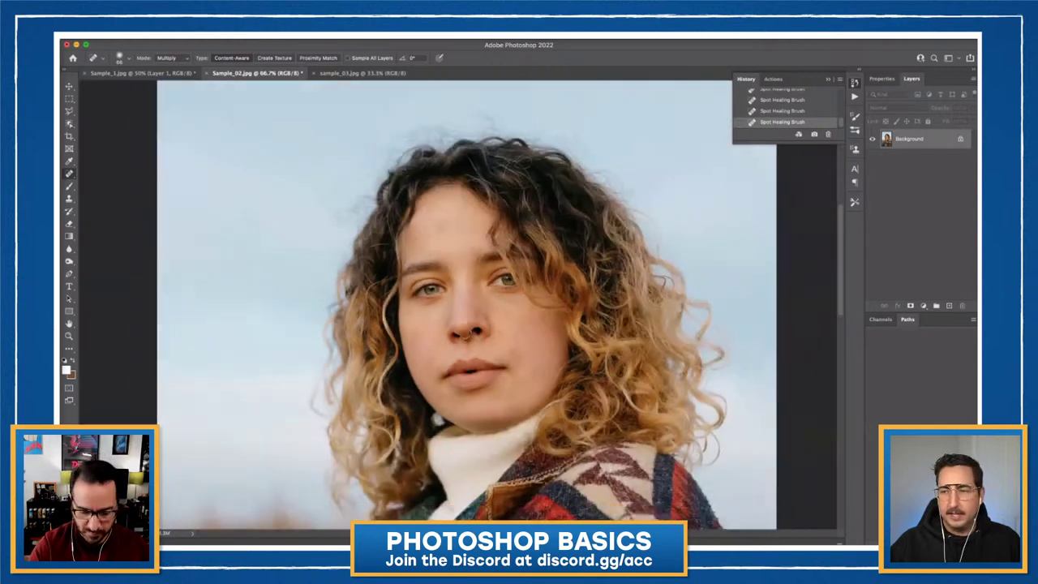
pyautogui.press('super+minus')
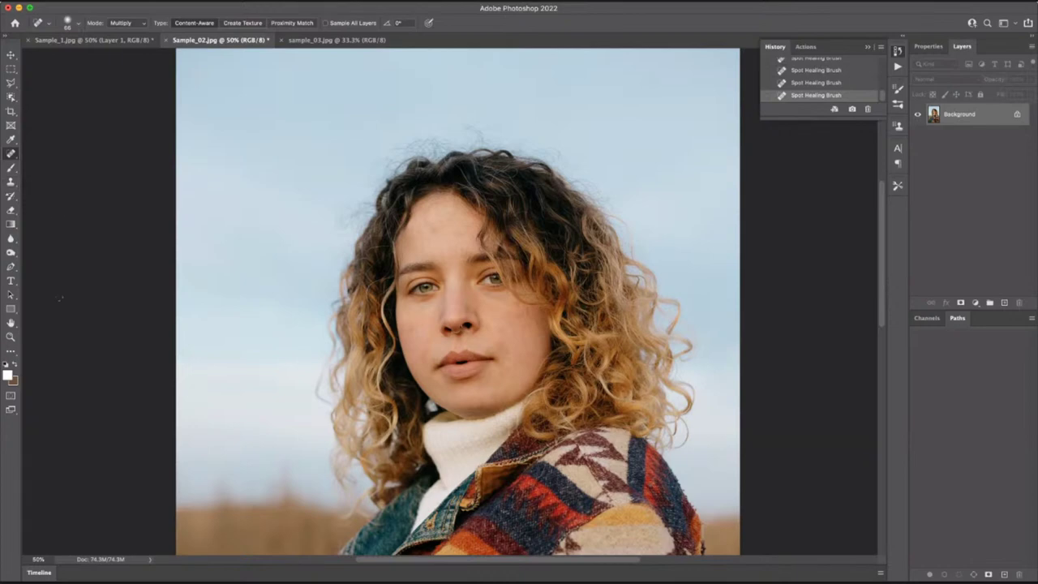
# Step: Zoom in on the head, pan to the sky above the hair, and pick the Clone Stamp
pyautogui.click(10, 337)
pyautogui.click(409, 186)
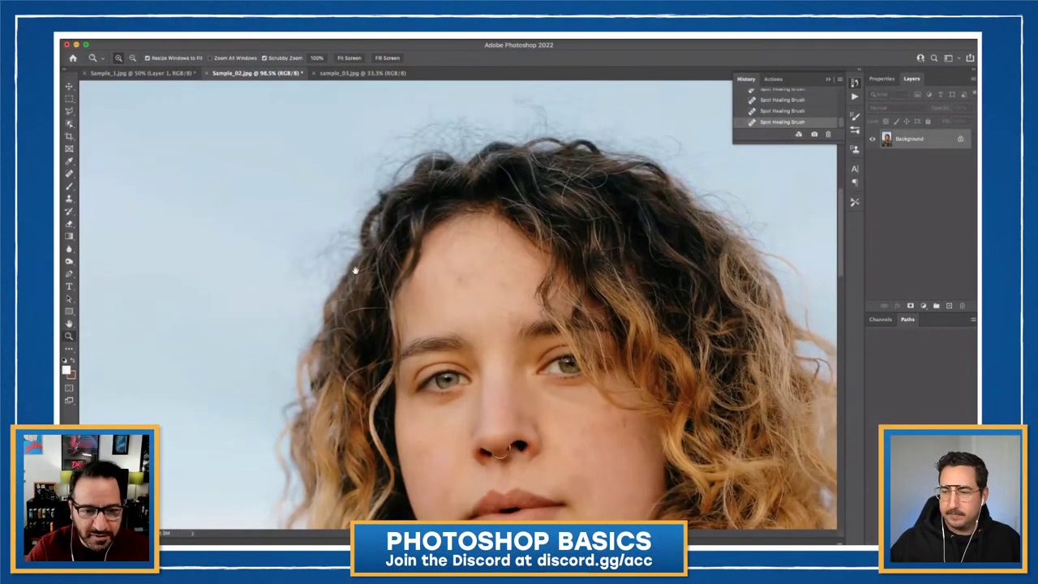
pyautogui.moveTo(355, 270); pyautogui.dragTo(438, 275)
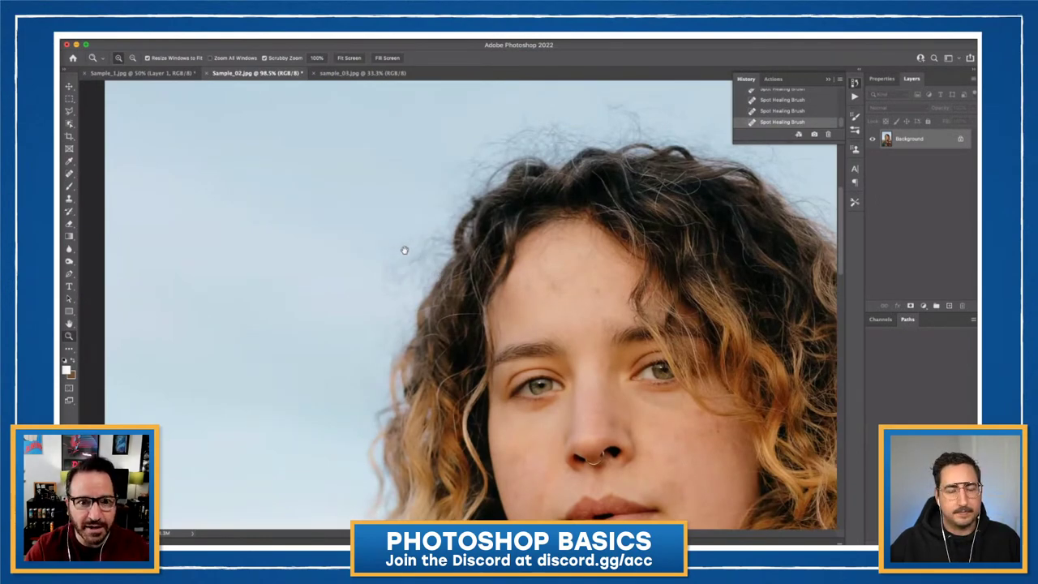
pyautogui.moveTo(404, 250); pyautogui.dragTo(370, 261)
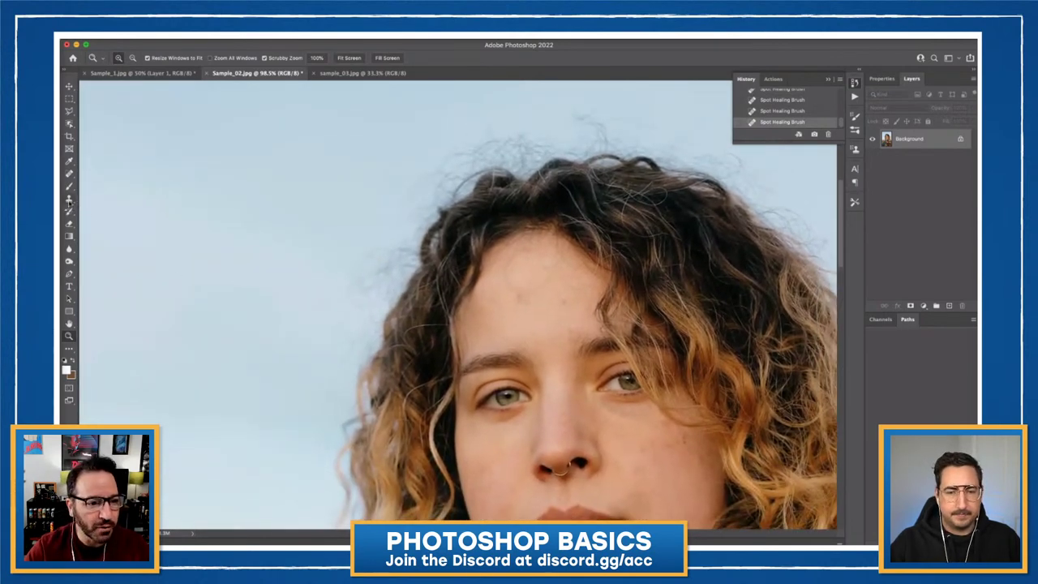
pyautogui.click(69, 199)
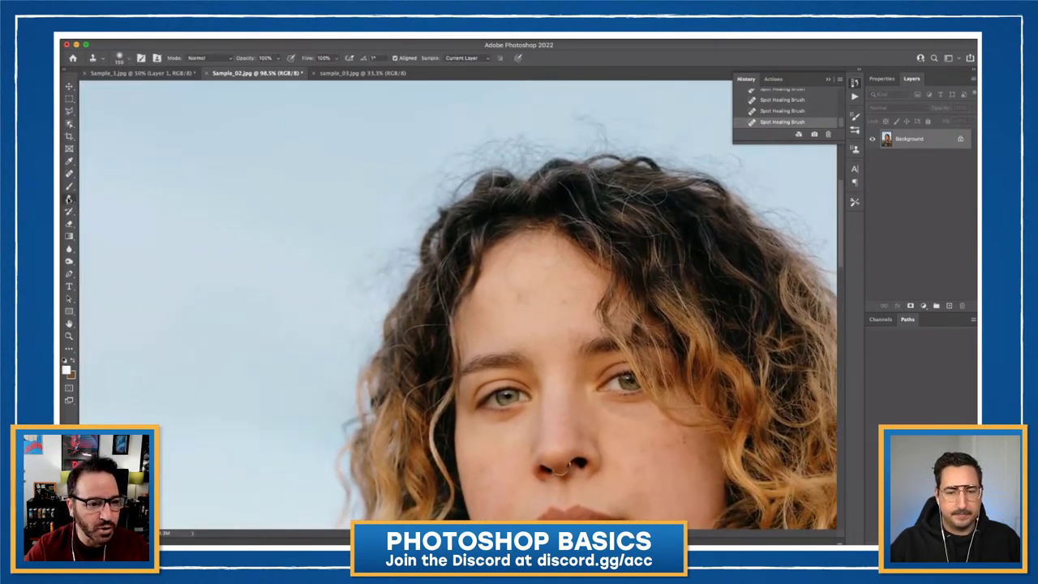
# Step: Sample clean sky and clone it over the stray hairs beside and above the head
pyautogui.keyDown('alt'); pyautogui.click(299, 235); pyautogui.keyUp('alt')
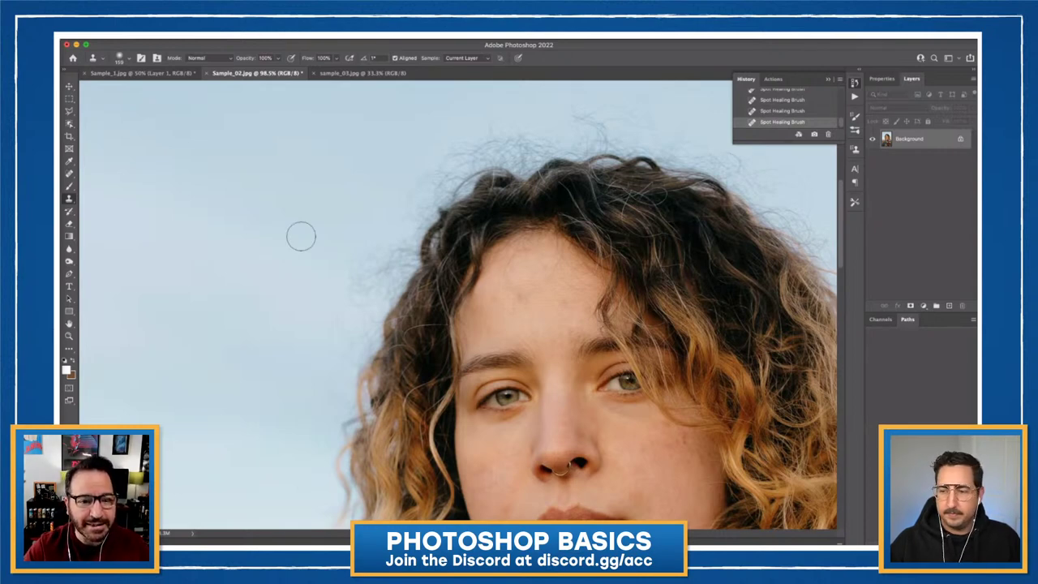
pyautogui.moveTo(350, 278)
pyautogui.mouseDown()
pyautogui.moveTo(374, 247)
pyautogui.moveTo(342, 267)
pyautogui.moveTo(341, 343)
pyautogui.moveTo(325, 338)
pyautogui.moveTo(336, 335)
pyautogui.moveTo(319, 367)
pyautogui.moveTo(326, 372)
pyautogui.moveTo(339, 362)
pyautogui.moveTo(330, 348)
pyautogui.moveTo(344, 315)
pyautogui.moveTo(369, 313)
pyautogui.moveTo(402, 217)
pyautogui.moveTo(425, 192)
pyautogui.moveTo(423, 135)
pyautogui.moveTo(451, 155)
pyautogui.moveTo(476, 151)
pyautogui.moveTo(451, 149)
pyautogui.moveTo(397, 236)
pyautogui.moveTo(366, 296)
pyautogui.mouseUp()
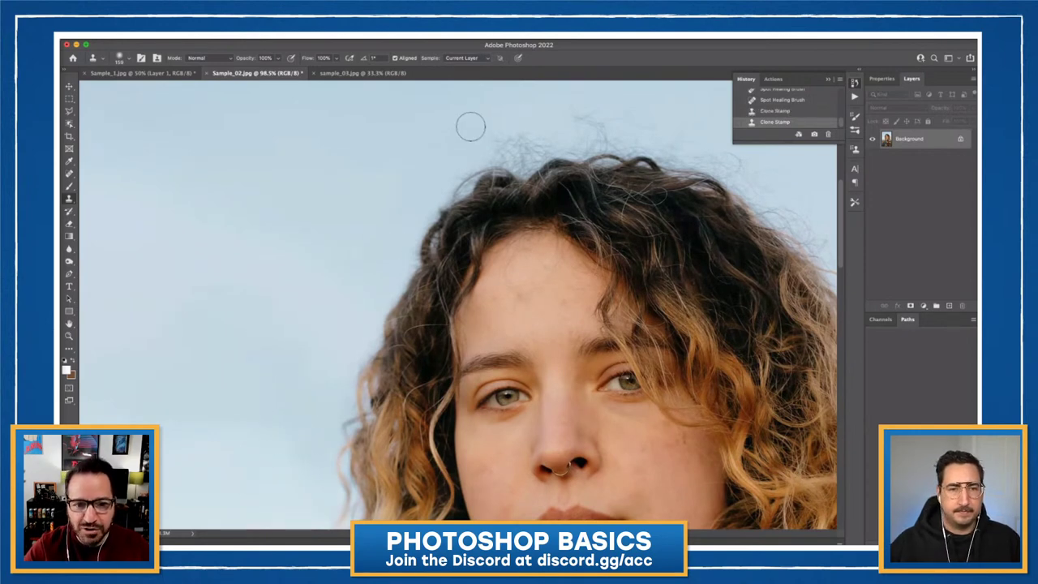
pyautogui.moveTo(470, 122); pyautogui.dragTo(465, 154)
pyautogui.scroll(3, 466, 160)
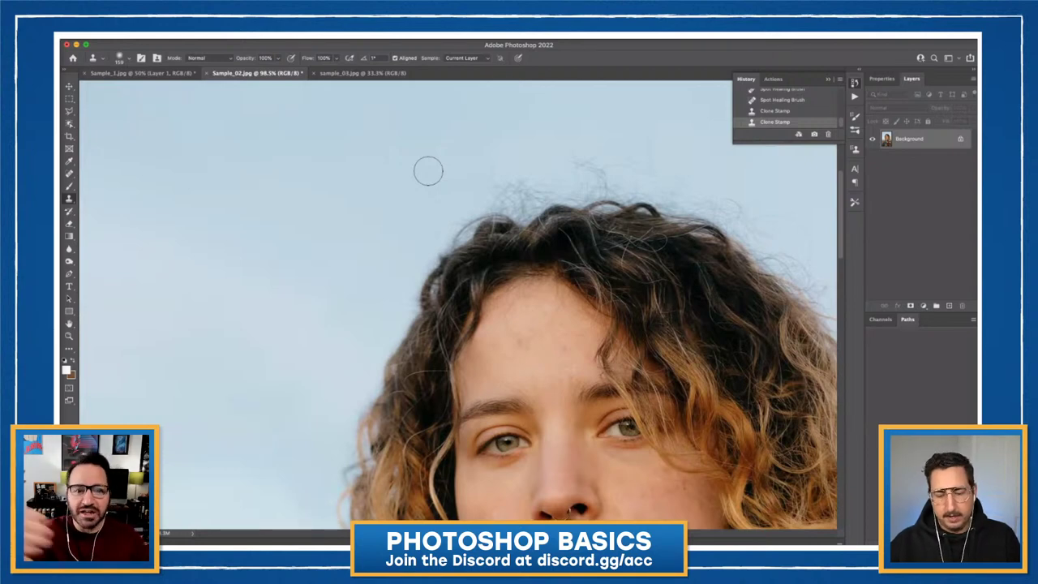
pyautogui.keyDown('alt'); pyautogui.click(497, 119); pyautogui.keyUp('alt')
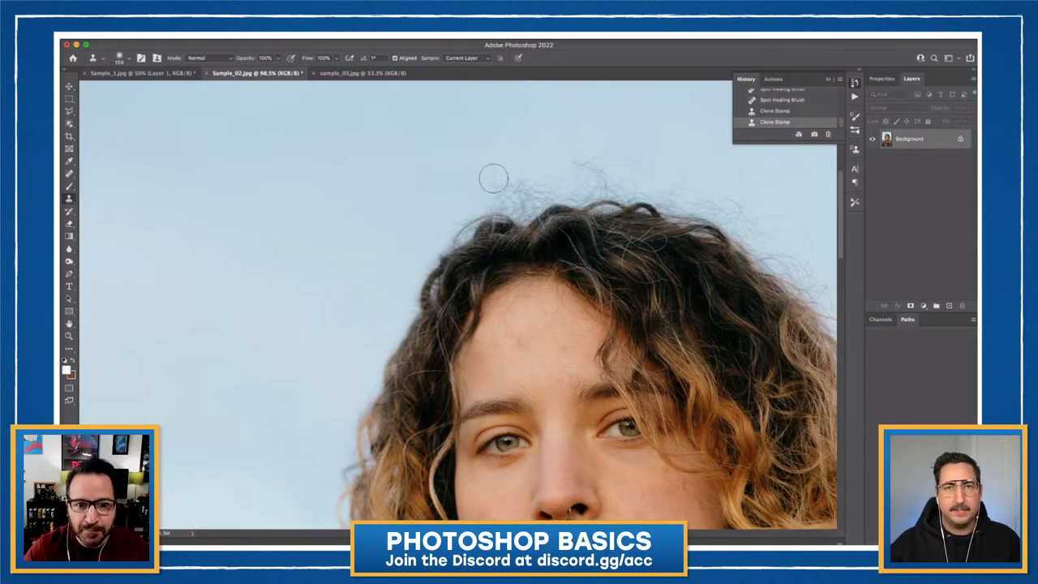
pyautogui.moveTo(495, 170)
pyautogui.mouseDown()
pyautogui.moveTo(522, 173)
pyautogui.moveTo(503, 193)
pyautogui.moveTo(501, 173)
pyautogui.moveTo(520, 166)
pyautogui.moveTo(521, 186)
pyautogui.moveTo(498, 198)
pyautogui.moveTo(536, 185)
pyautogui.moveTo(570, 151)
pyautogui.moveTo(631, 163)
pyautogui.moveTo(639, 155)
pyautogui.moveTo(613, 174)
pyautogui.moveTo(594, 172)
pyautogui.moveTo(595, 184)
pyautogui.moveTo(573, 173)
pyautogui.moveTo(567, 193)
pyautogui.moveTo(560, 179)
pyautogui.moveTo(622, 158)
pyautogui.moveTo(666, 184)
pyautogui.moveTo(675, 171)
pyautogui.moveTo(679, 186)
pyautogui.moveTo(688, 165)
pyautogui.moveTo(714, 196)
pyautogui.mouseUp()
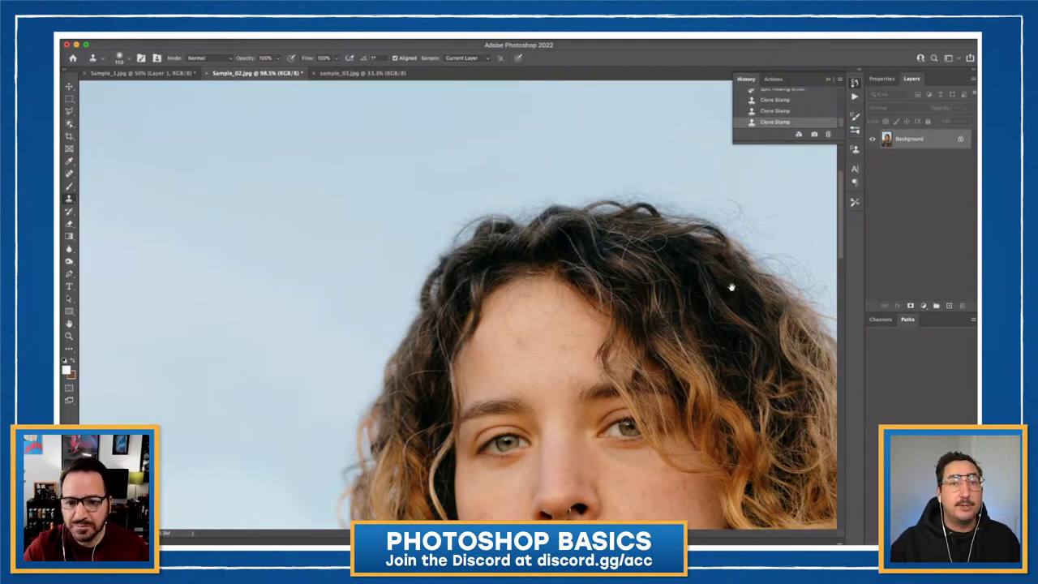
# Step: Resample sky near the top, clone over flyaways at the hair edge, and zoom out
pyautogui.hscroll(10, 730, 285)
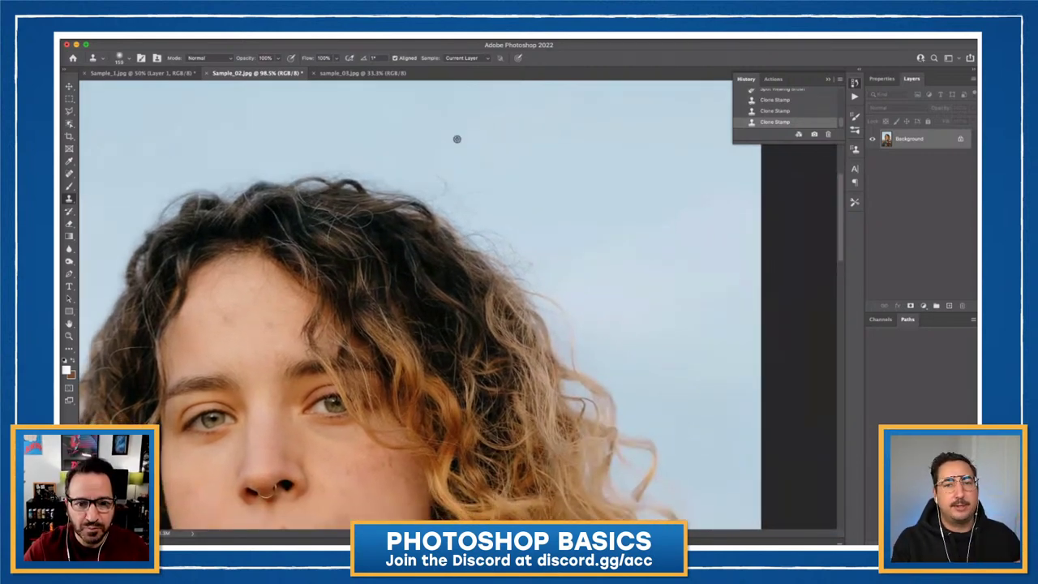
pyautogui.keyDown('alt'); pyautogui.click(457, 138); pyautogui.keyUp('alt')
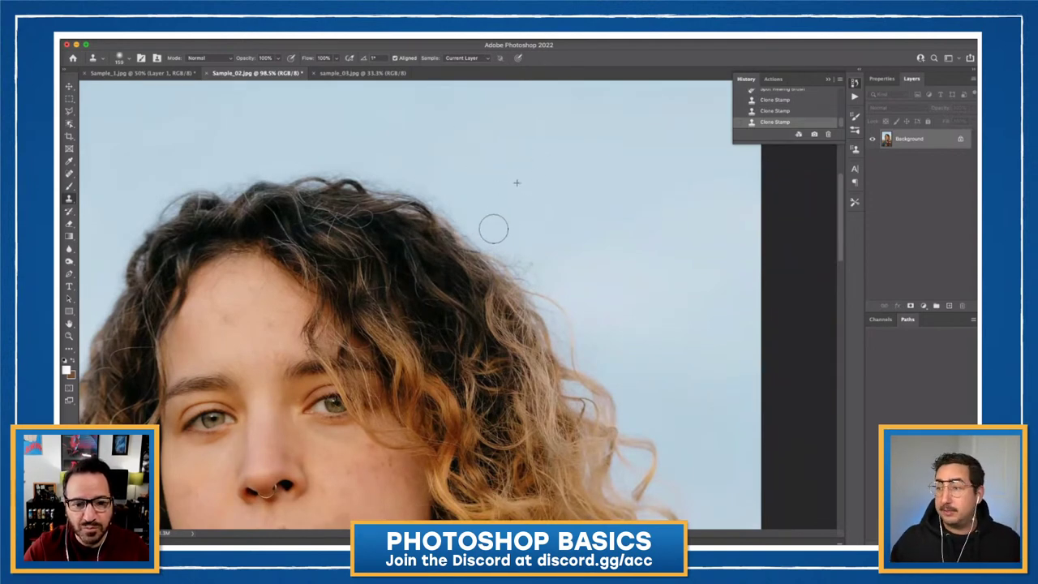
pyautogui.moveTo(492, 229)
pyautogui.mouseDown()
pyautogui.moveTo(529, 242)
pyautogui.moveTo(537, 275)
pyautogui.mouseUp()
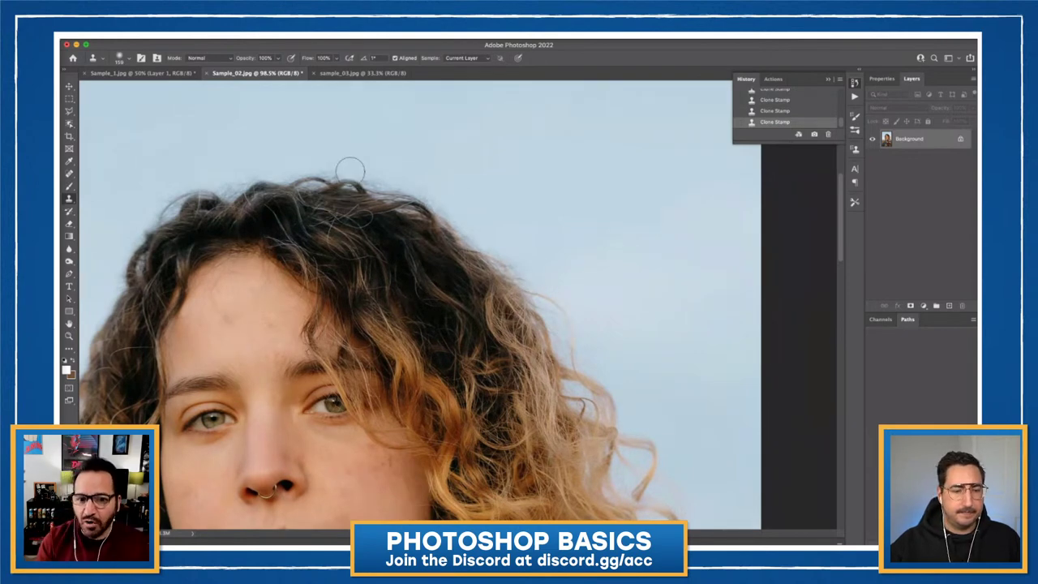
pyautogui.moveTo(546, 268)
pyautogui.mouseDown()
pyautogui.moveTo(517, 257)
pyautogui.moveTo(507, 223)
pyautogui.moveTo(484, 227)
pyautogui.moveTo(451, 187)
pyautogui.moveTo(425, 190)
pyautogui.moveTo(402, 174)
pyautogui.moveTo(382, 180)
pyautogui.moveTo(366, 155)
pyautogui.moveTo(342, 166)
pyautogui.moveTo(335, 153)
pyautogui.moveTo(321, 166)
pyautogui.moveTo(315, 155)
pyautogui.moveTo(296, 164)
pyautogui.moveTo(268, 154)
pyautogui.mouseUp()
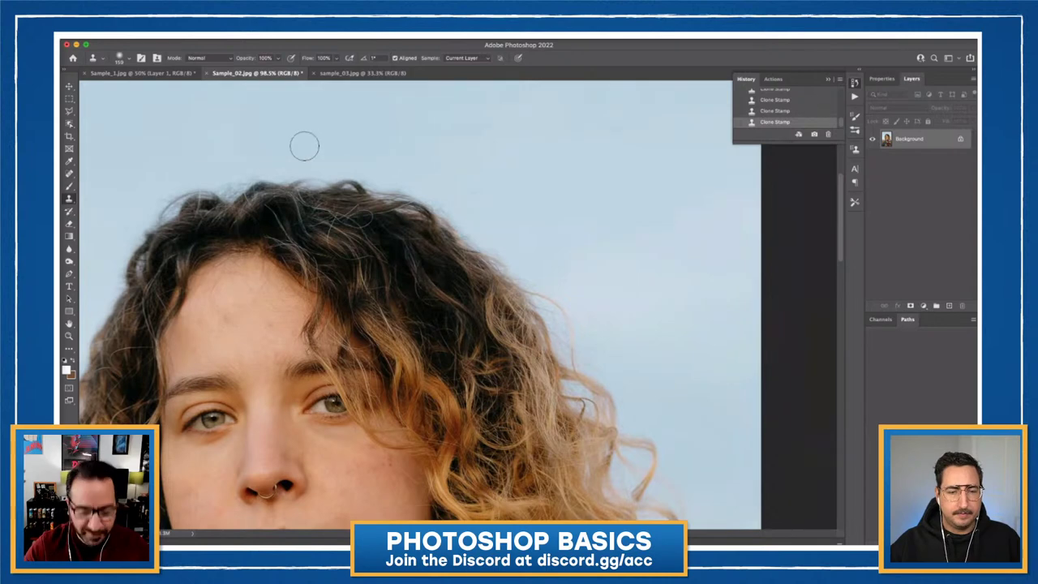
pyautogui.press('super+minus')
pyautogui.press('super+minus')
pyautogui.press('super+minus')
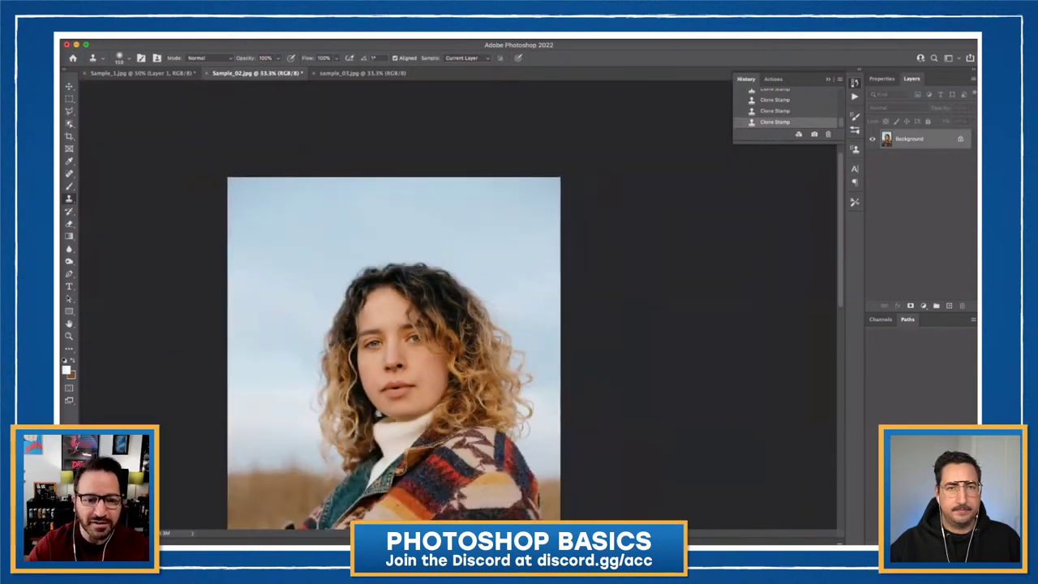
# Step: In the enlarged History list, jump back to the opened state, then restore the last Clone Stamp state
pyautogui.scroll(-3, 306, 147)
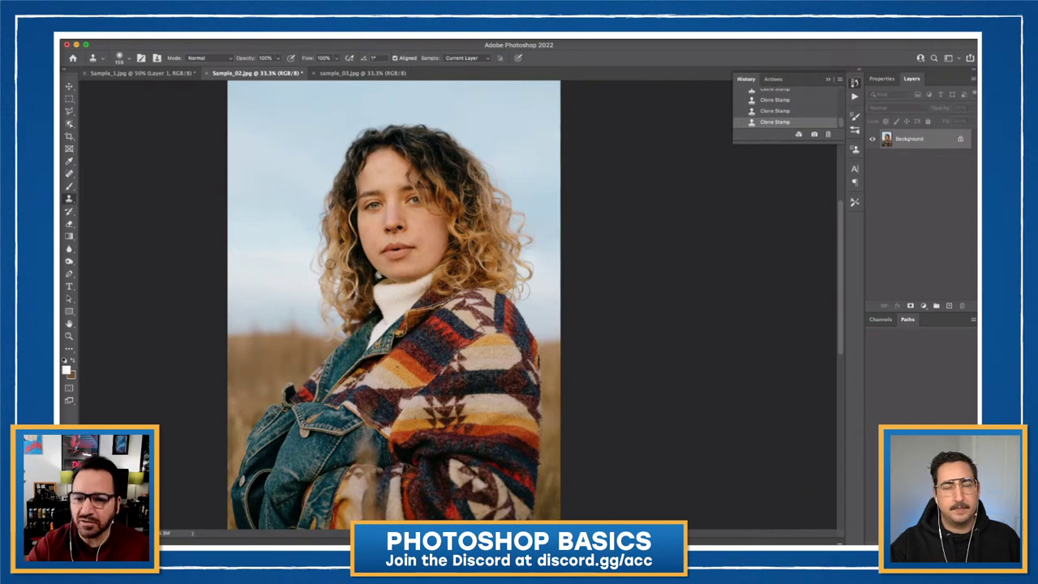
pyautogui.moveTo(774, 142); pyautogui.dragTo(797, 333)
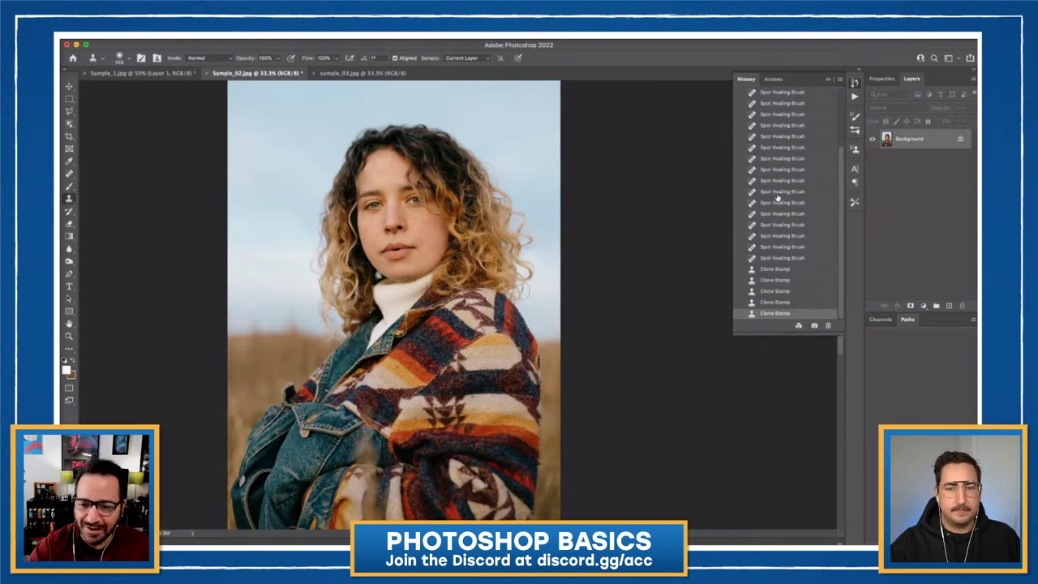
pyautogui.scroll(5, 776, 196)
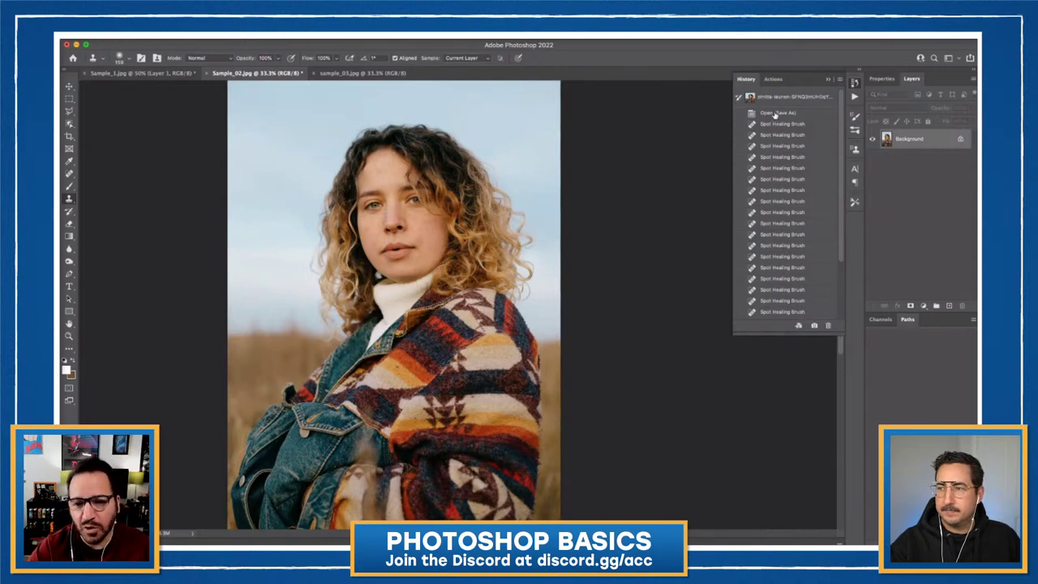
pyautogui.click(774, 113)
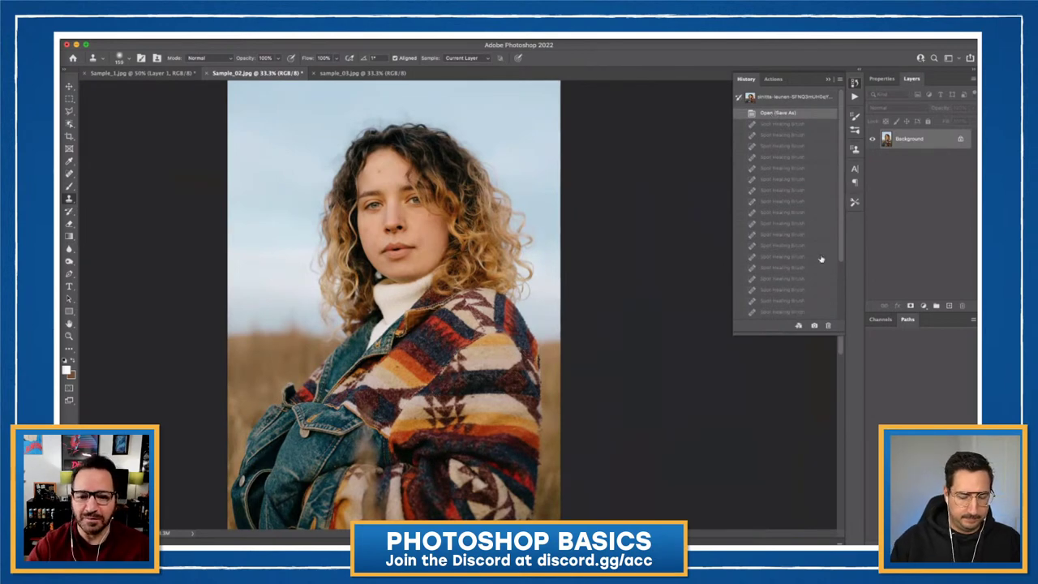
pyautogui.scroll(-5, 819, 275)
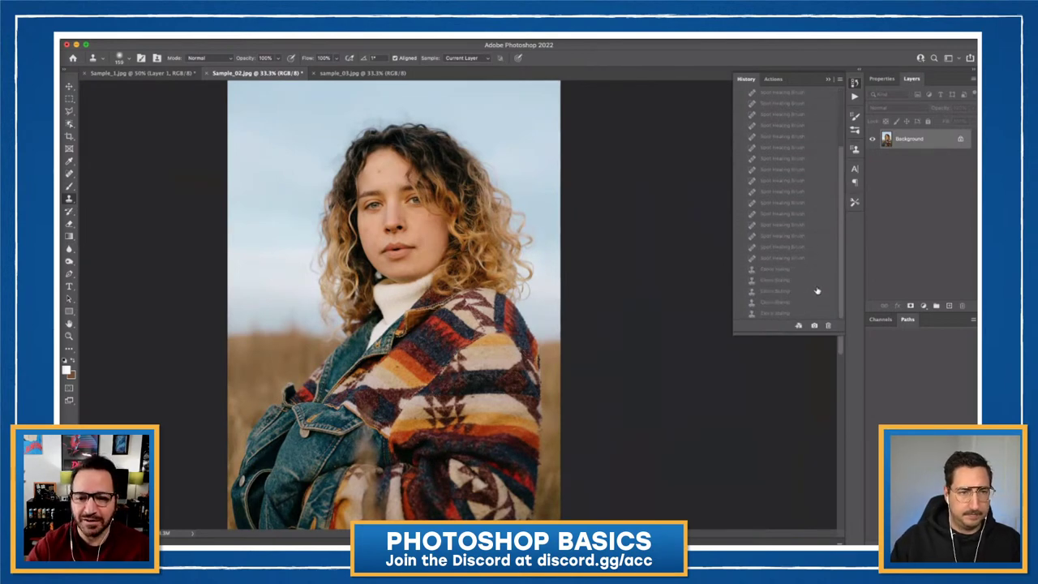
pyautogui.click(774, 313)
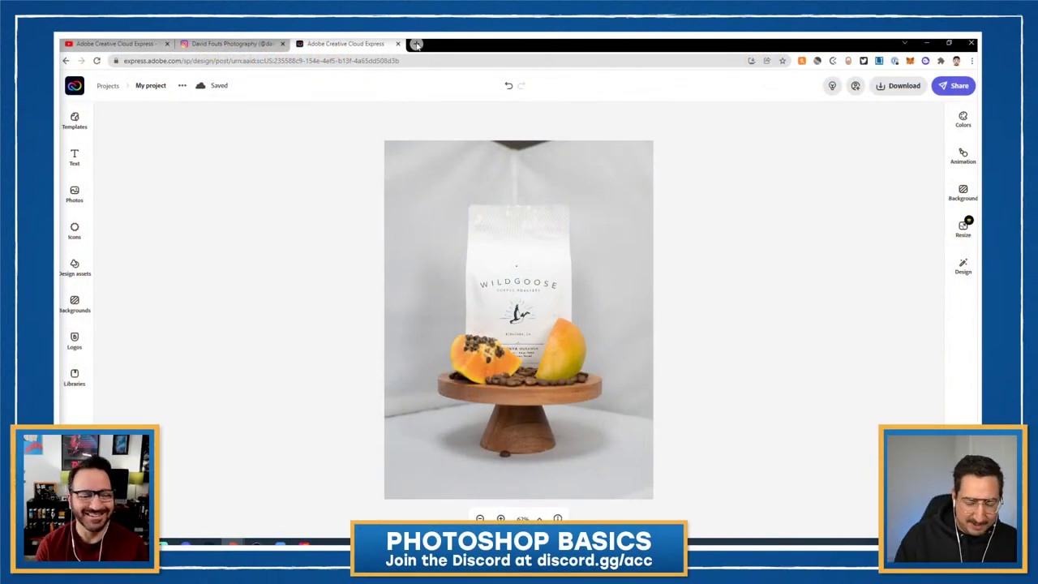
# Step: Go full screen, select the coffee product photo, and open the Photos library
pyautogui.press('F11')
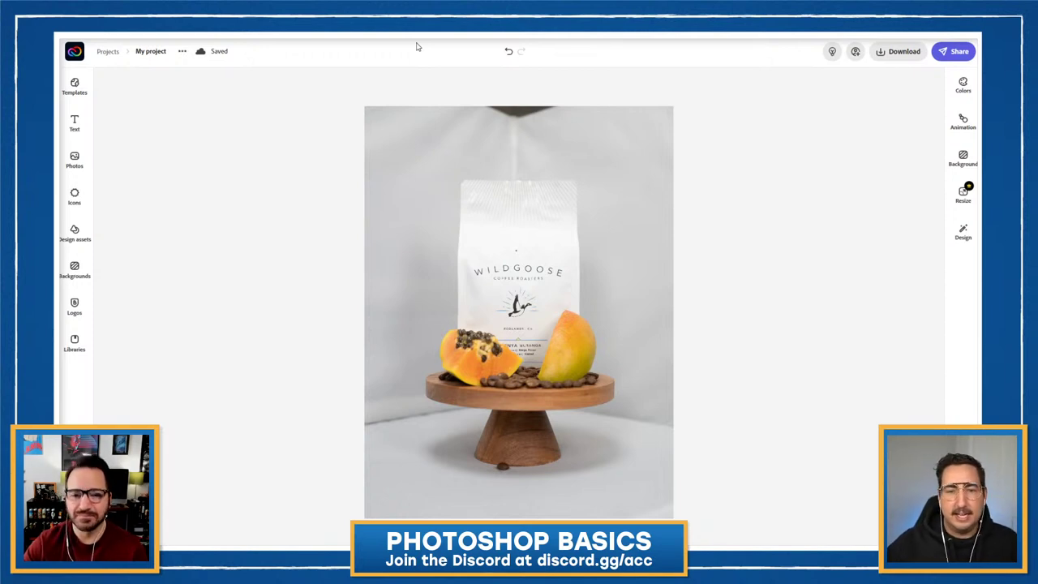
pyautogui.click(528, 254)
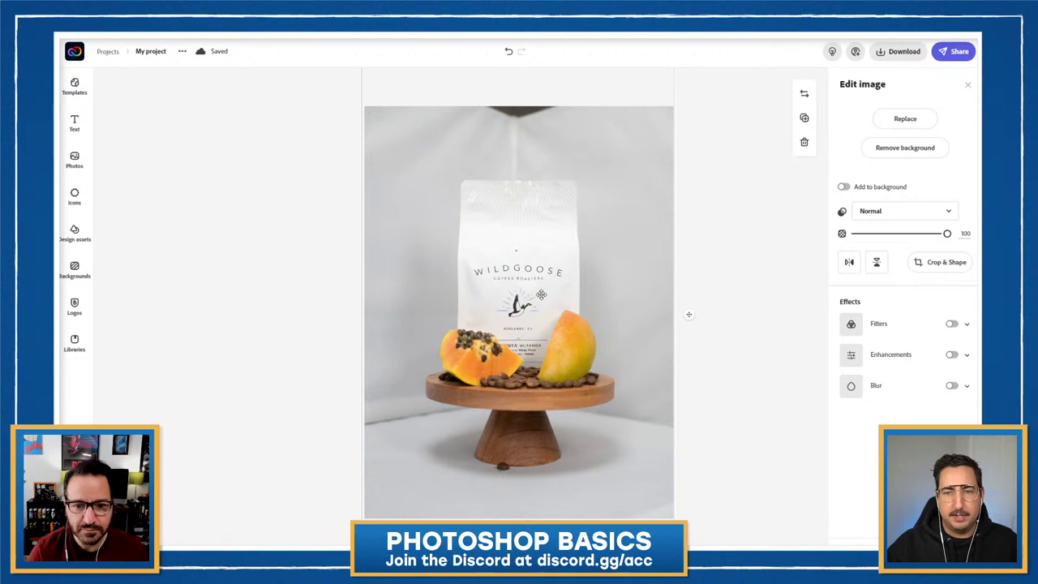
pyautogui.click(84, 160)
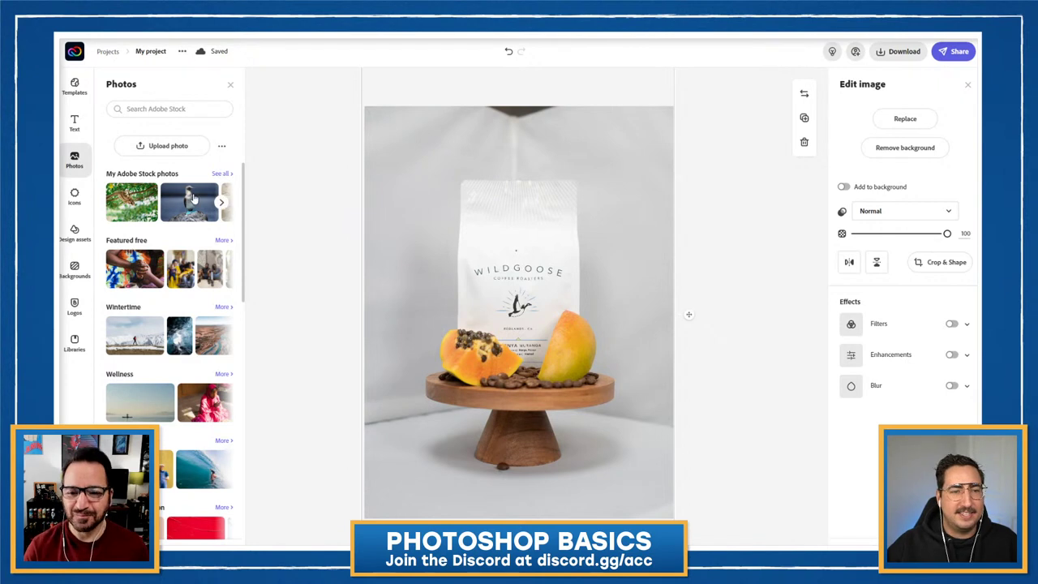
# Step: Drop the bird stock photo onto the design, enlarge it, and move it down over the stand
pyautogui.moveTo(220, 203); pyautogui.dragTo(413, 270)
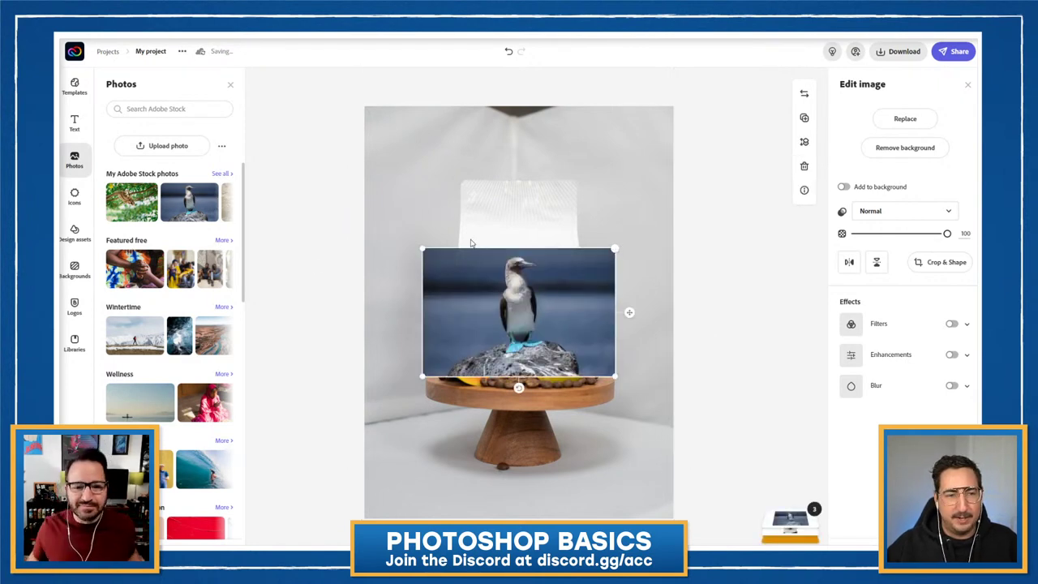
pyautogui.moveTo(612, 252); pyautogui.dragTo(804, 120)
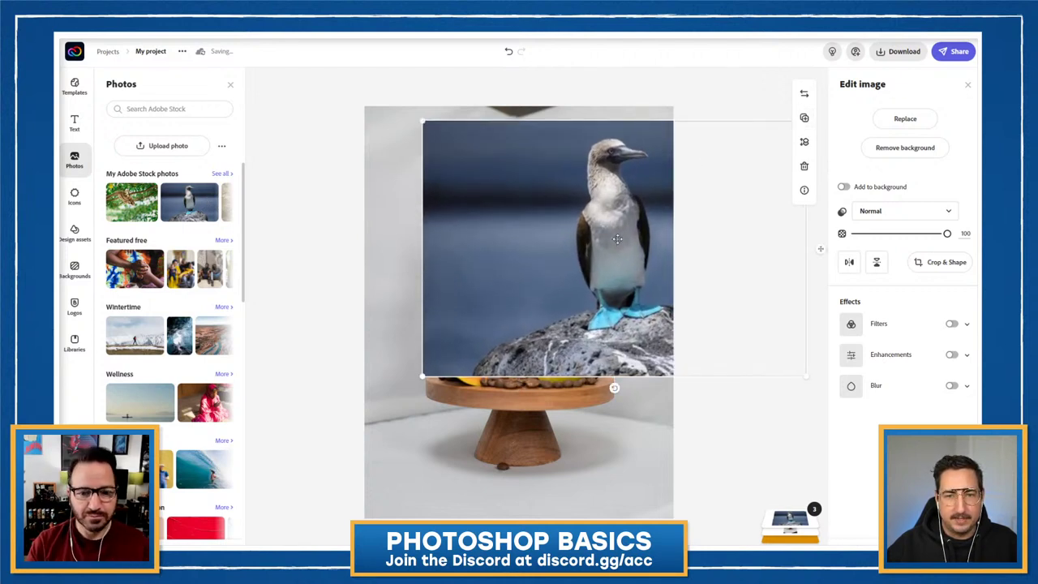
pyautogui.moveTo(610, 240); pyautogui.dragTo(535, 286)
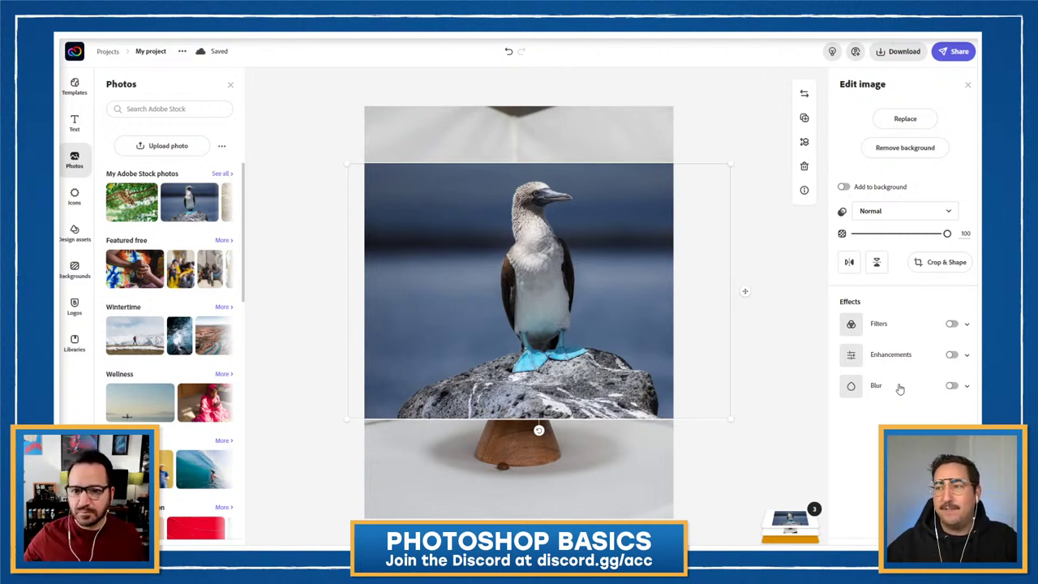
# Step: Enable enhancements on the bird photo: contrast 30, brightness 15, saturation 23, sharpen back to 0
pyautogui.click(953, 357)
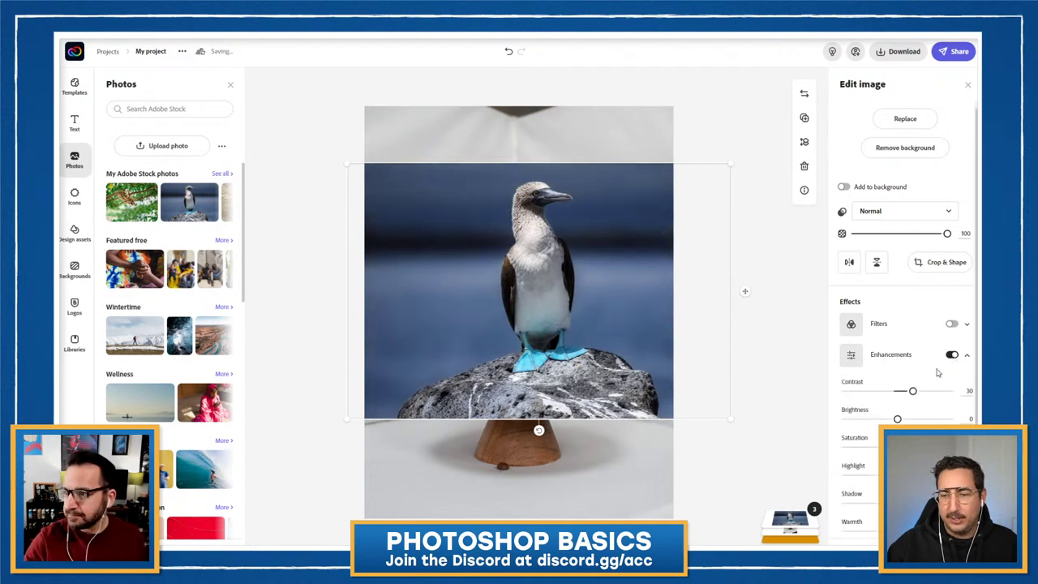
pyautogui.scroll(-1, 938, 369)
pyautogui.scroll(-3, 938, 372)
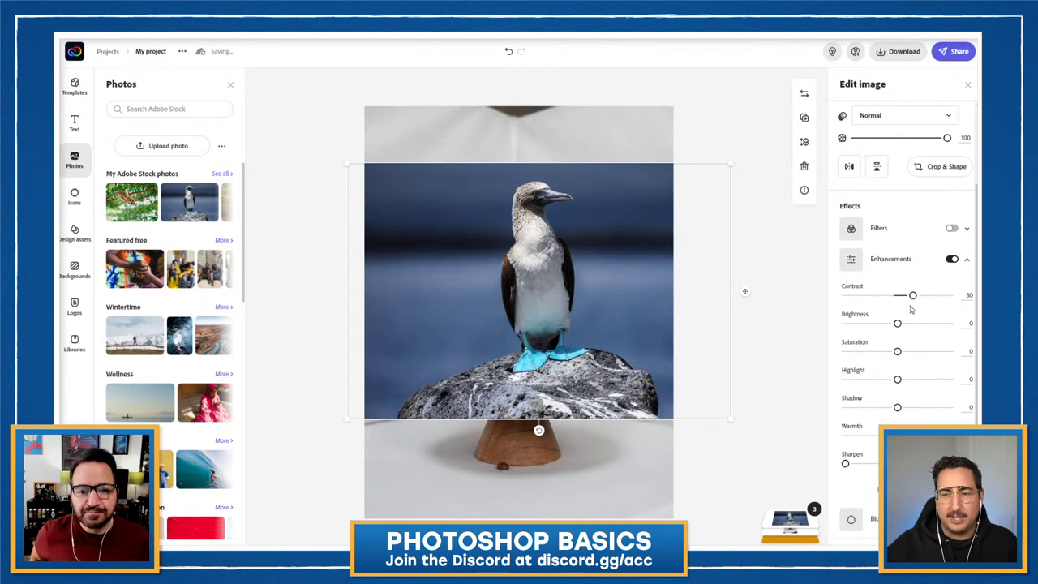
pyautogui.moveTo(898, 323); pyautogui.dragTo(909, 354)
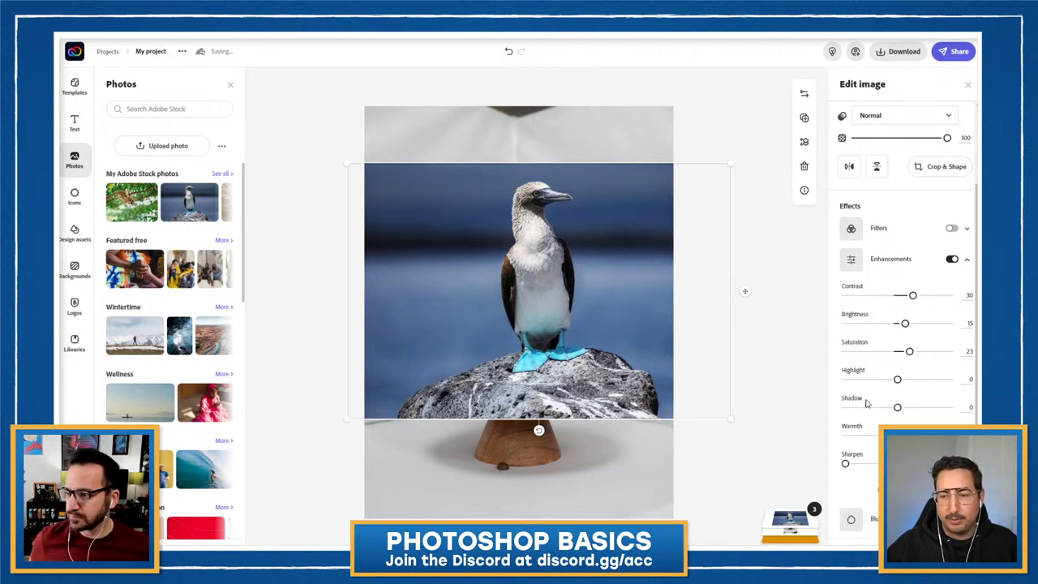
pyautogui.moveTo(845, 463); pyautogui.dragTo(875, 463)
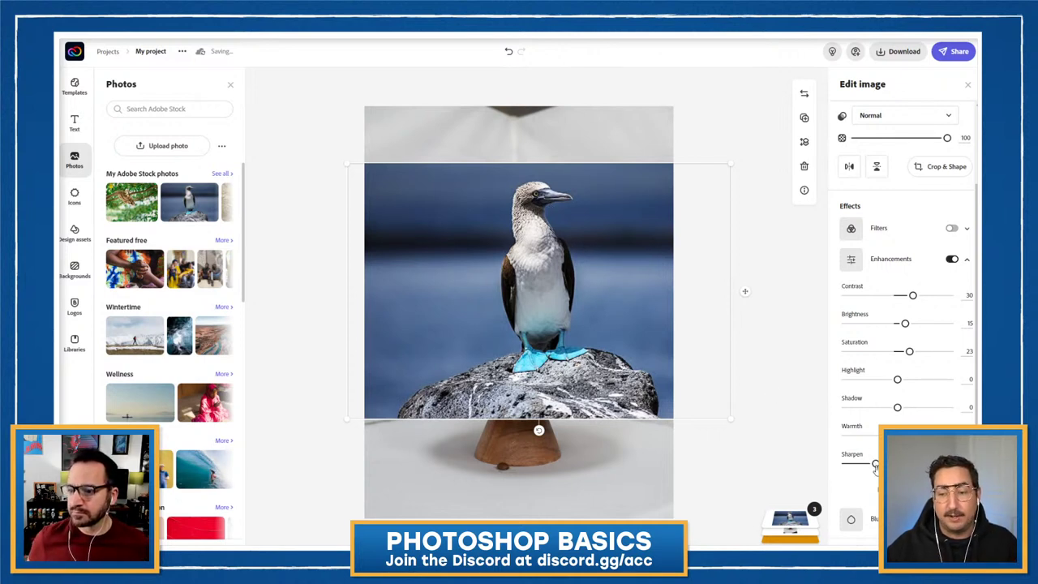
pyautogui.moveTo(875, 464); pyautogui.dragTo(834, 472)
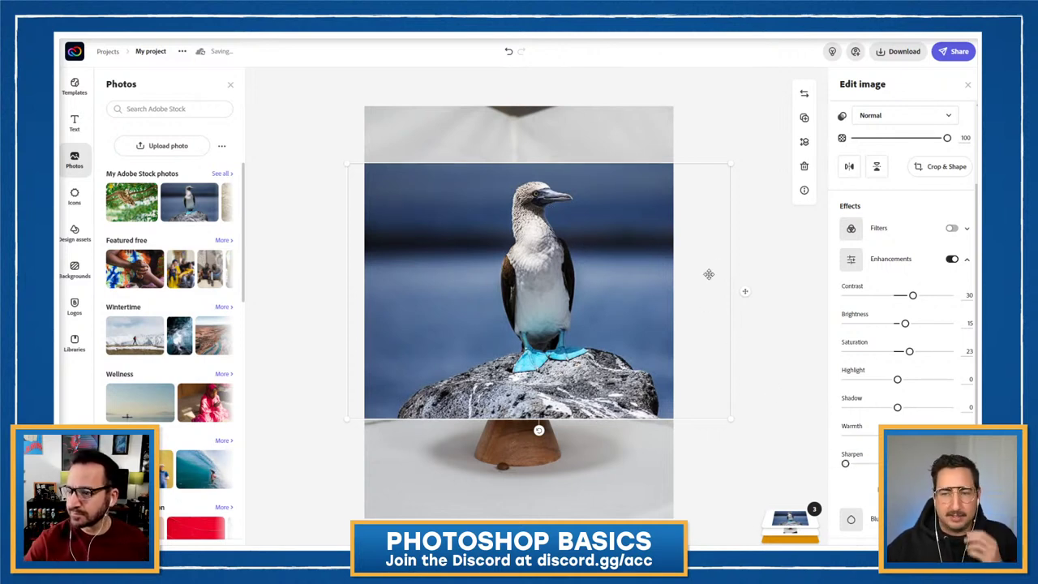
# Step: Nudge the bird photo slightly left and reselect it
pyautogui.moveTo(600, 284); pyautogui.dragTo(588, 284)
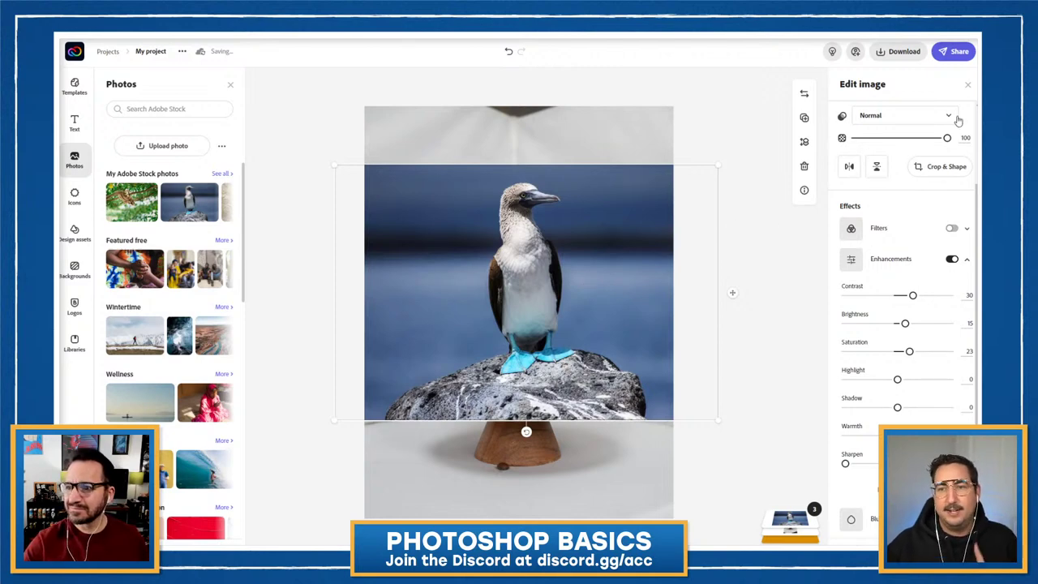
pyautogui.click(967, 85)
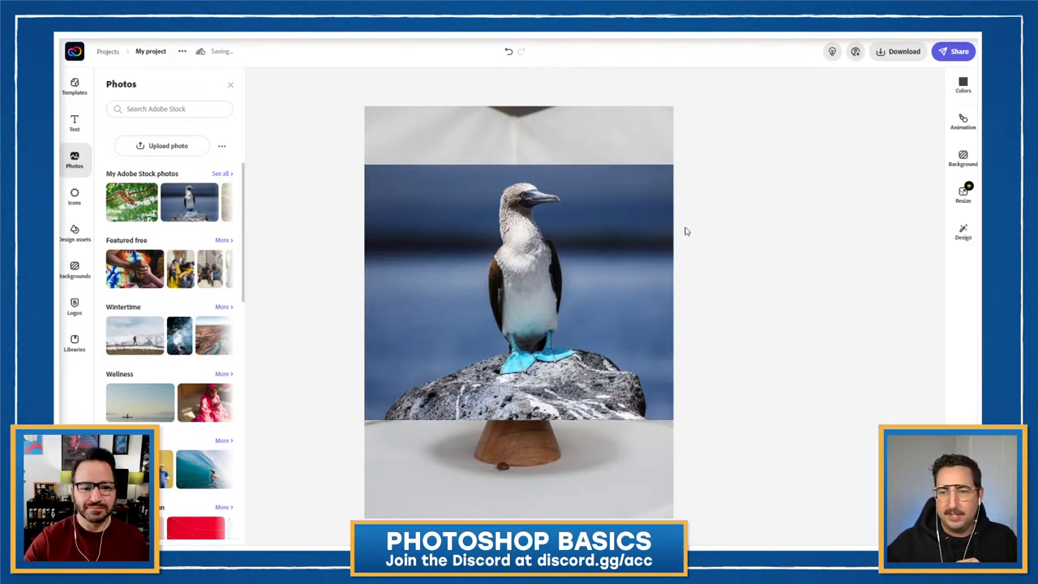
pyautogui.click(552, 255)
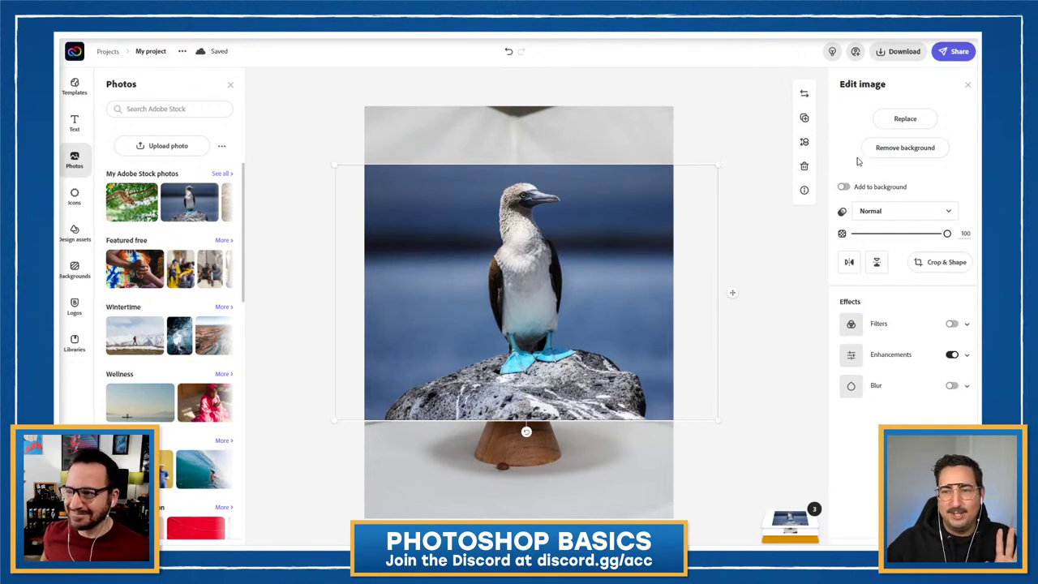
# Step: Cut the bird out of its background, enlarge it, and place it beside the stand facing the papaya
pyautogui.click(906, 152)
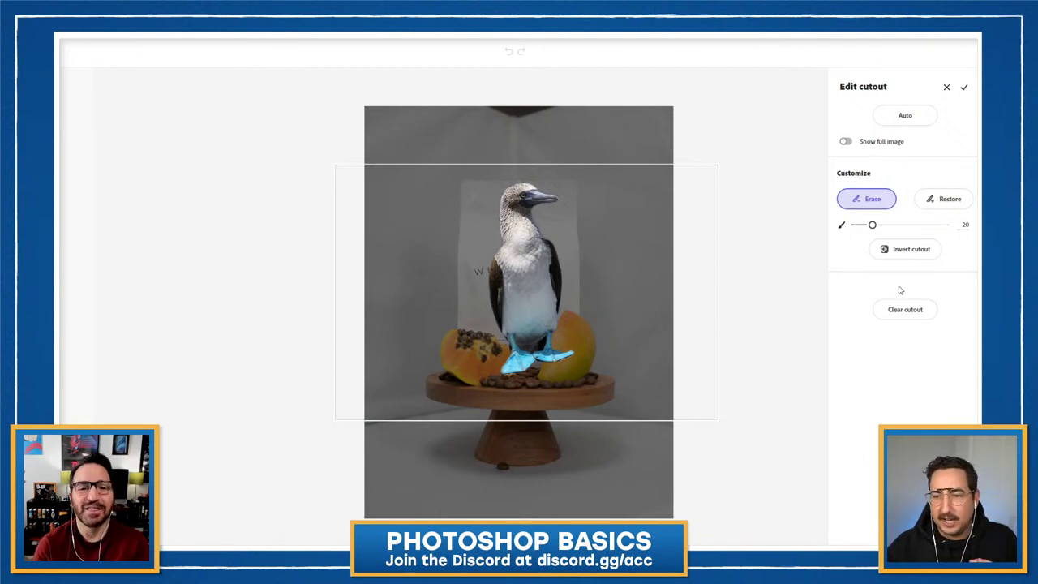
pyautogui.click(964, 87)
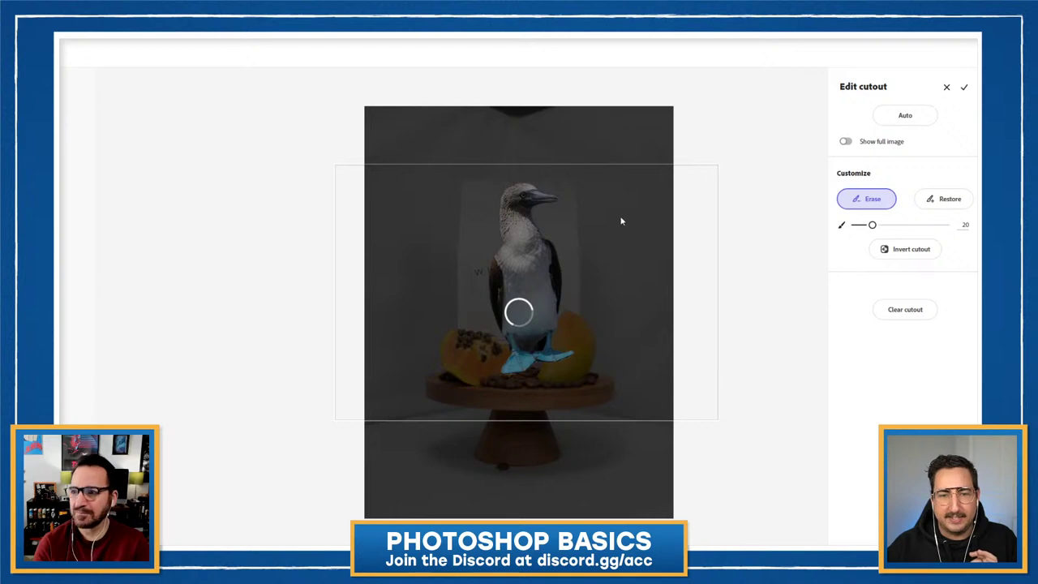
pyautogui.moveTo(573, 184); pyautogui.dragTo(690, 86)
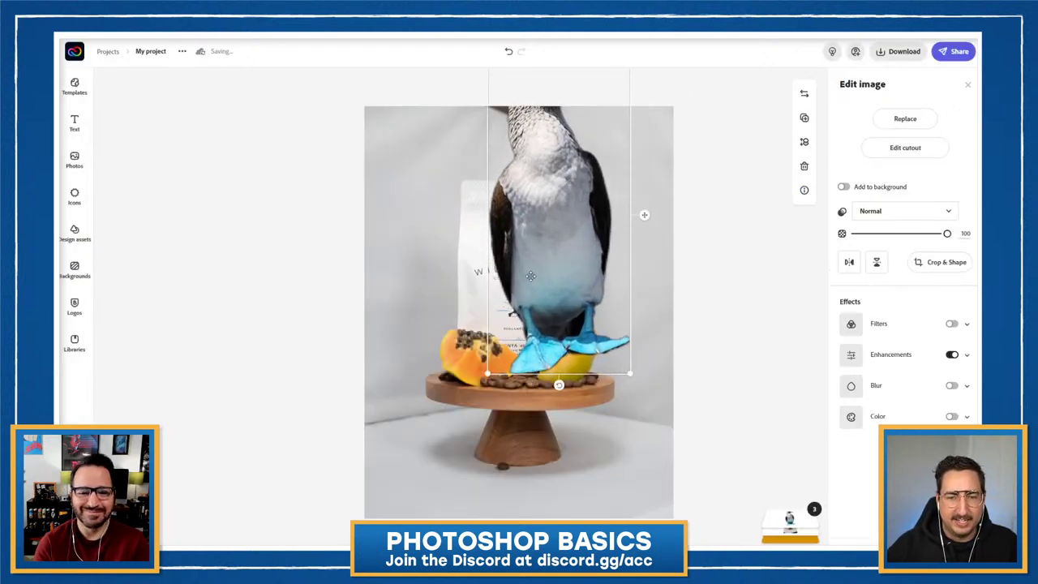
pyautogui.moveTo(644, 213); pyautogui.dragTo(505, 415)
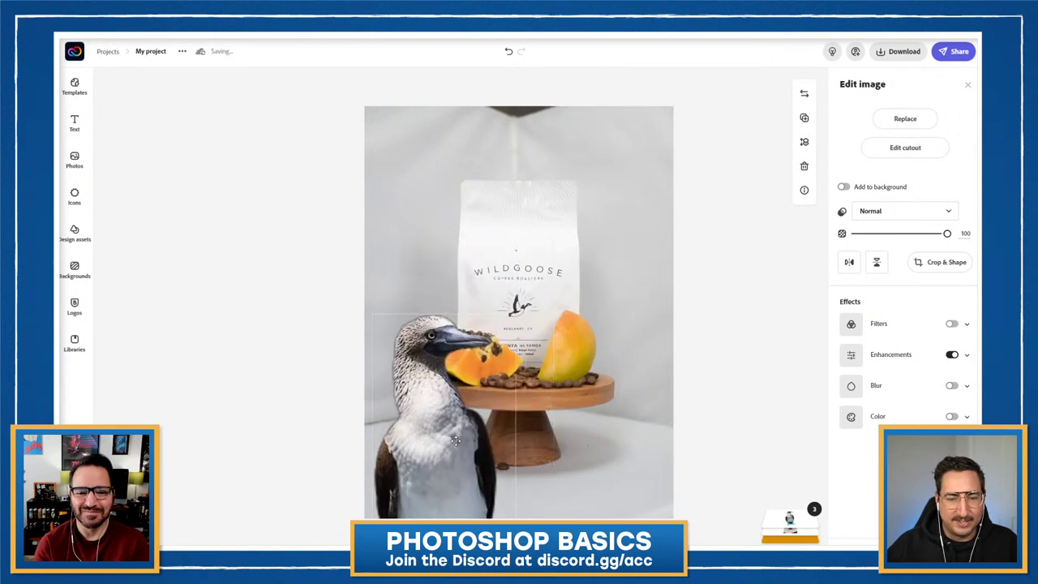
pyautogui.click(706, 312)
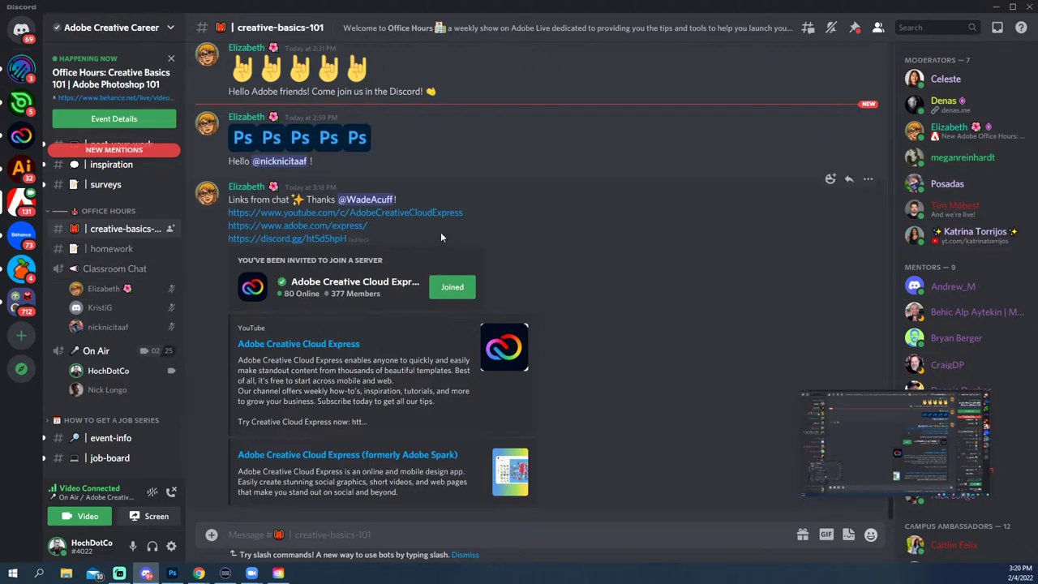
pyautogui.click(113, 248)
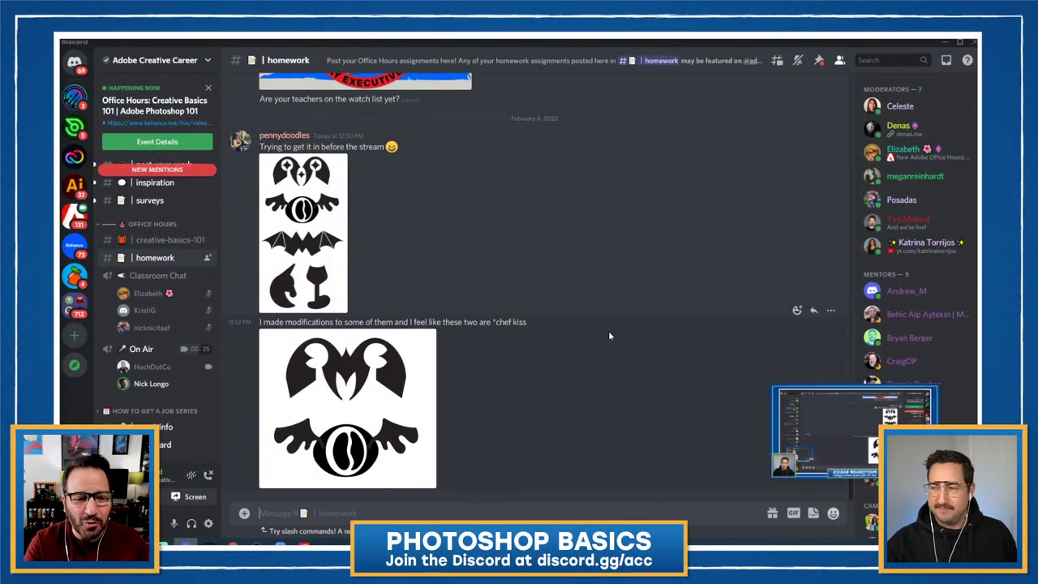
pyautogui.scroll(2, 538, 360)
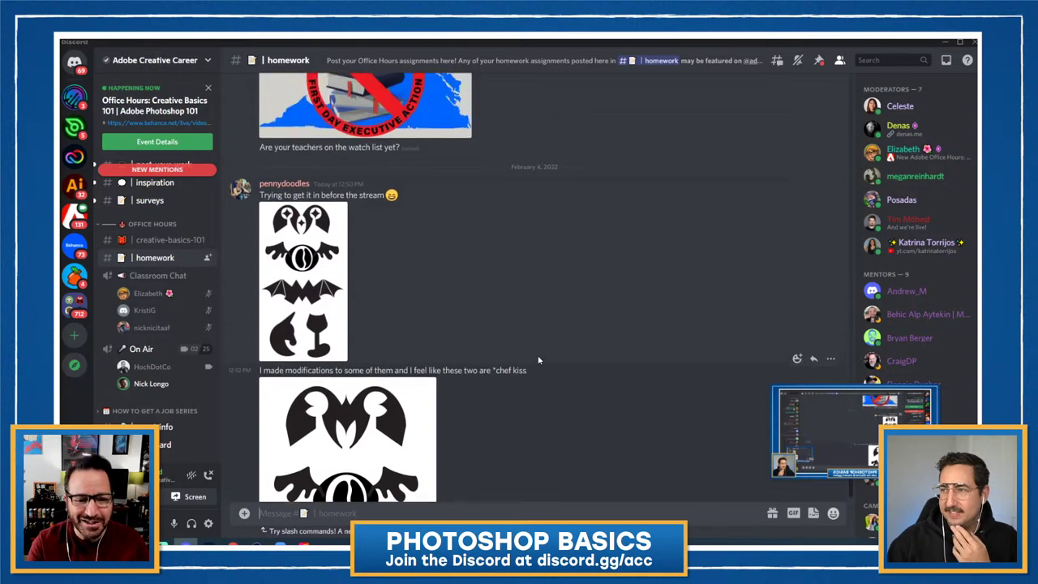
pyautogui.scroll(6, 539, 360)
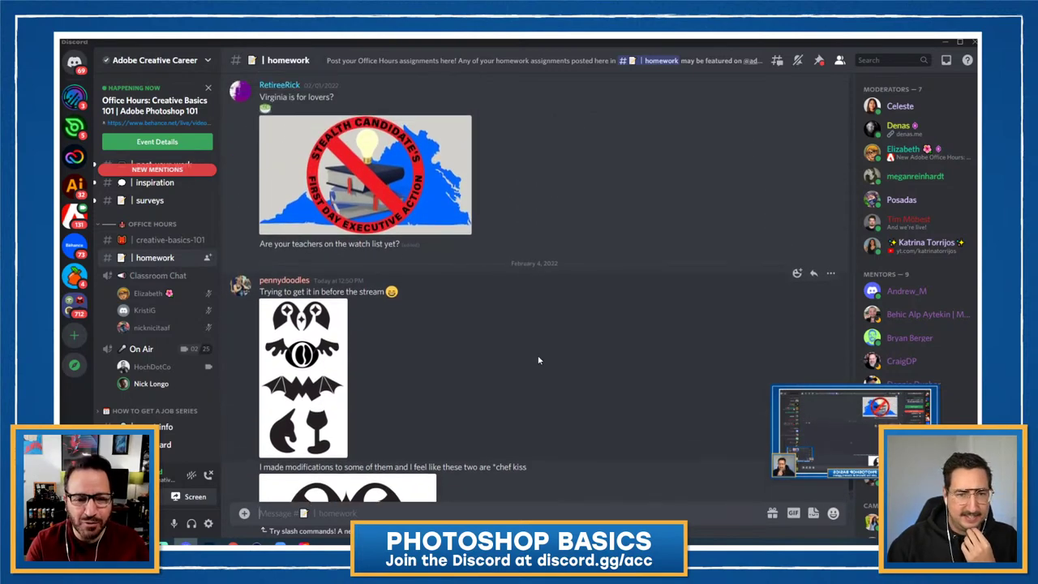
pyautogui.scroll(4, 538, 360)
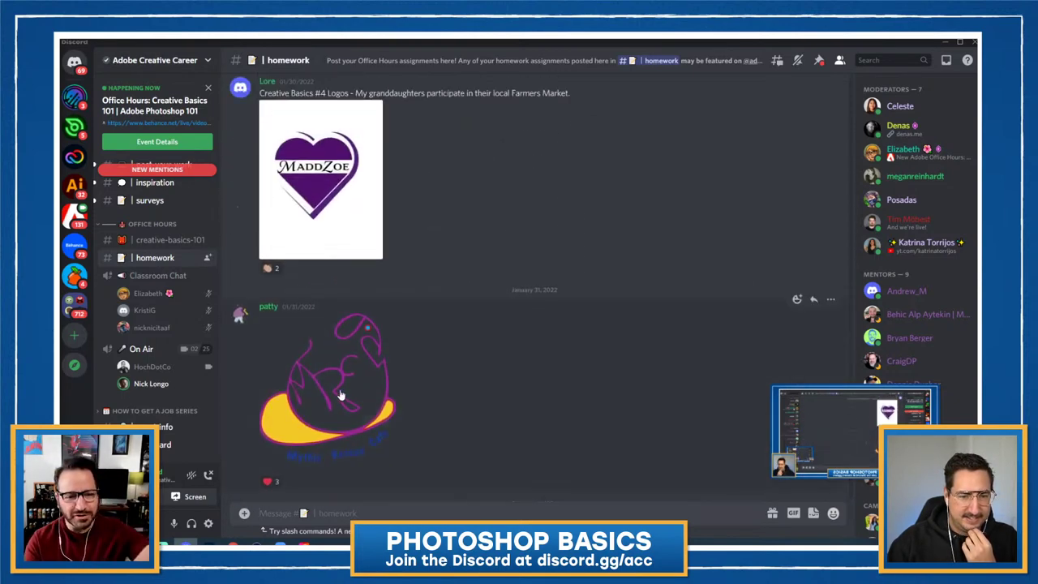
pyautogui.click(340, 400)
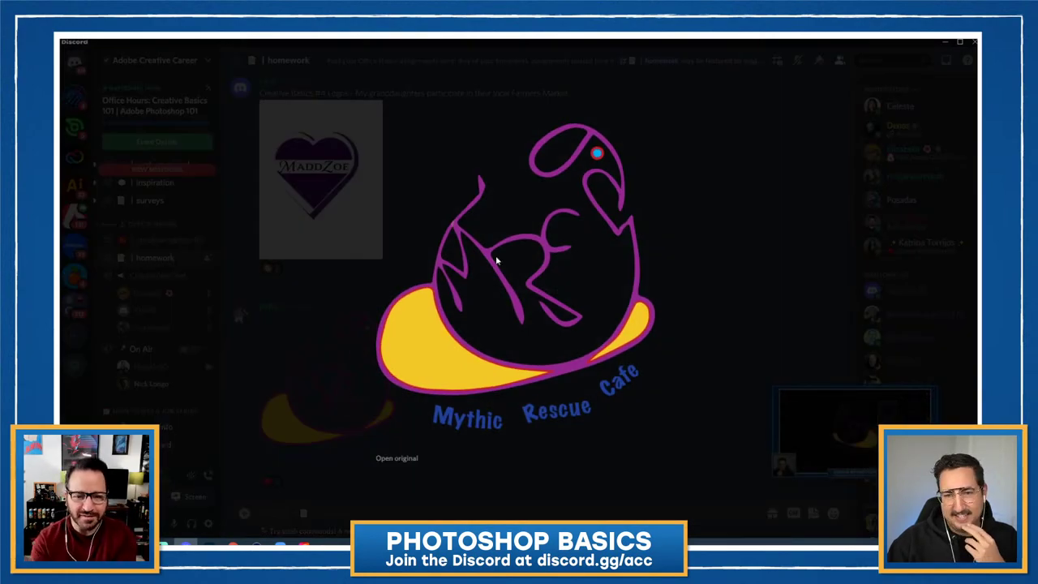
pyautogui.click(797, 176)
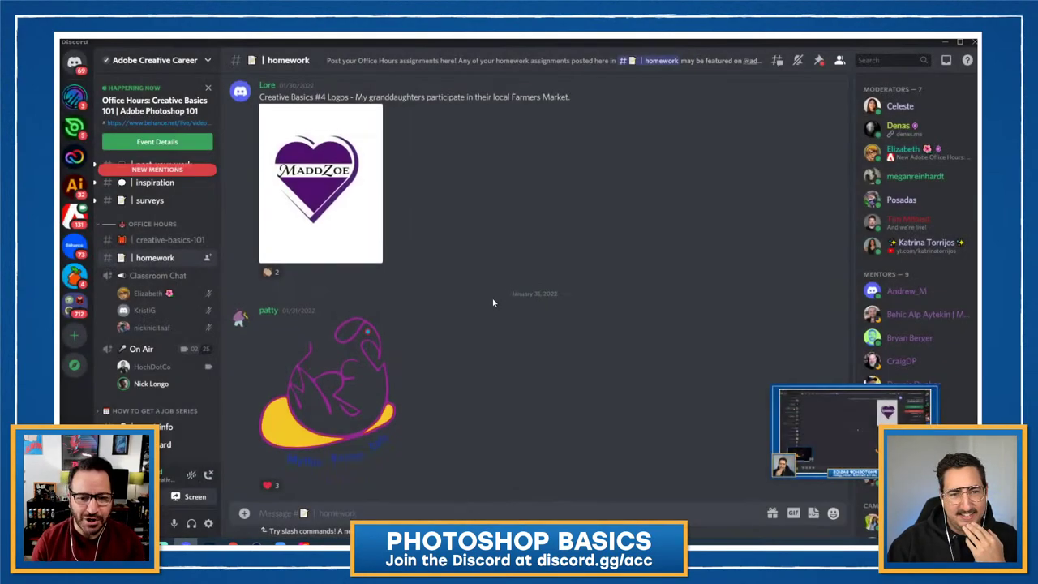
pyautogui.scroll(8, 493, 303)
pyautogui.scroll(5, 493, 302)
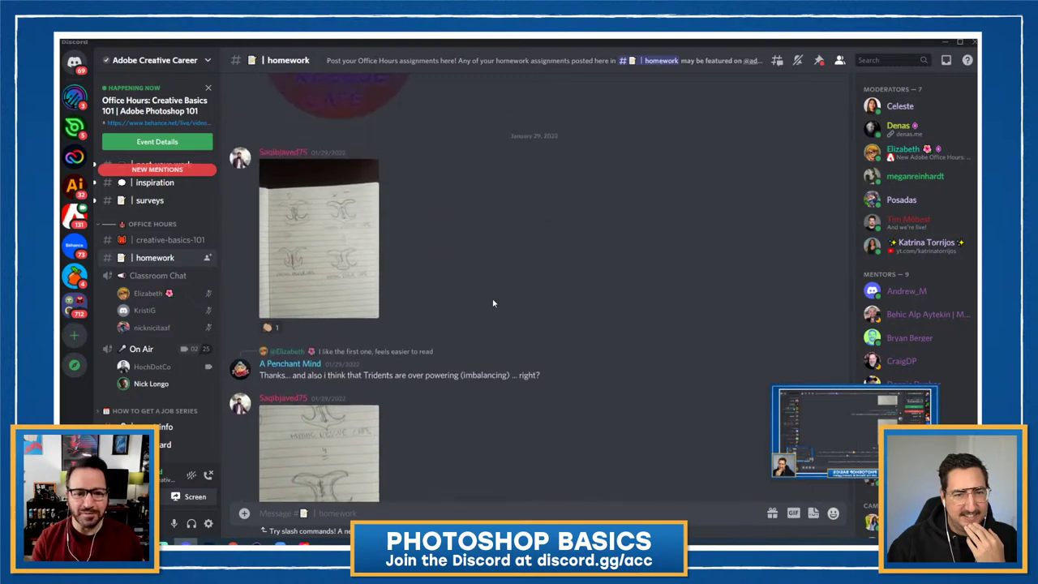
pyautogui.click(365, 282)
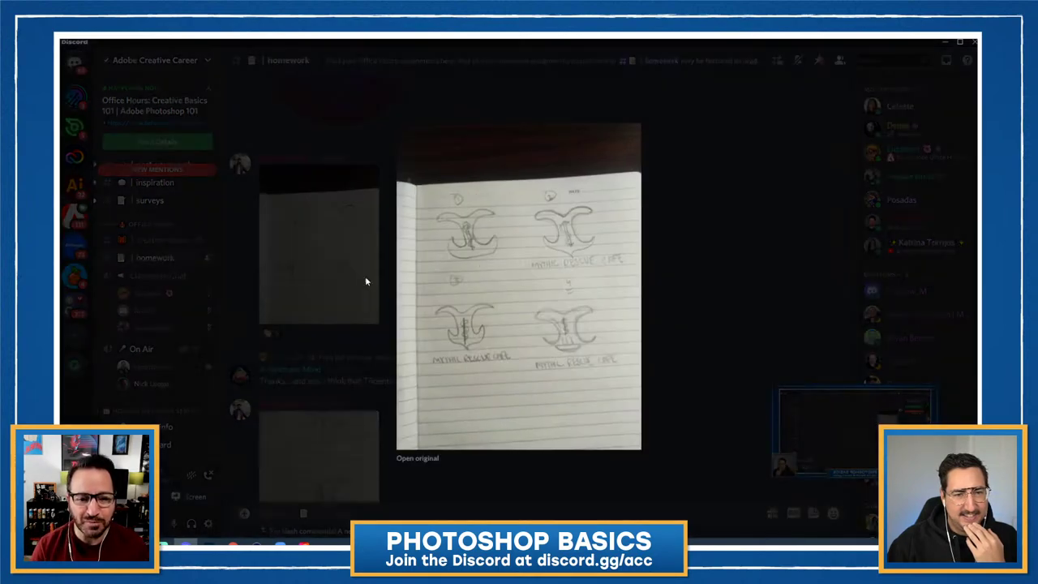
pyautogui.click(728, 239)
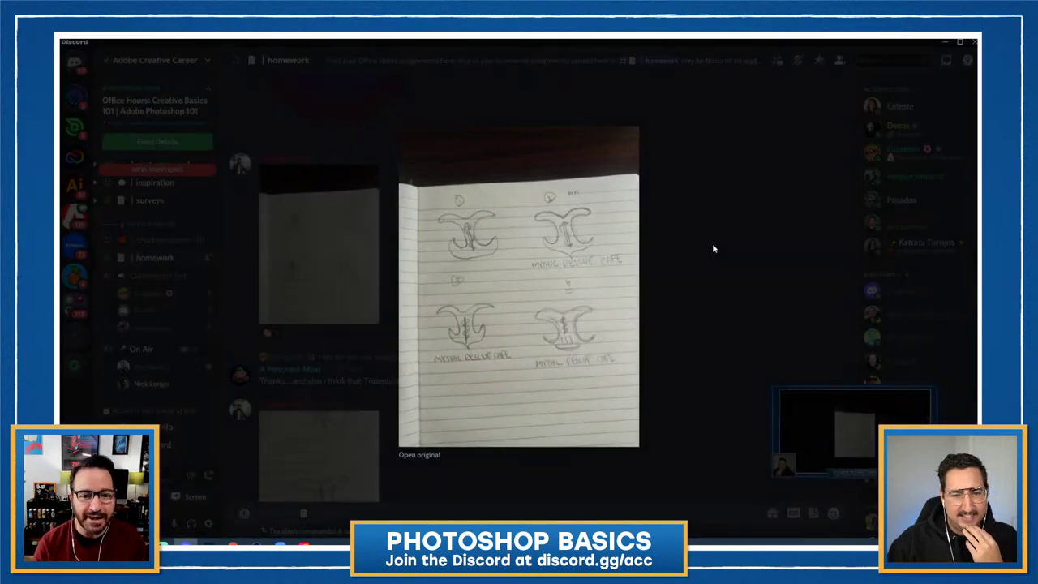
pyautogui.scroll(5, 505, 336)
pyautogui.scroll(8, 484, 341)
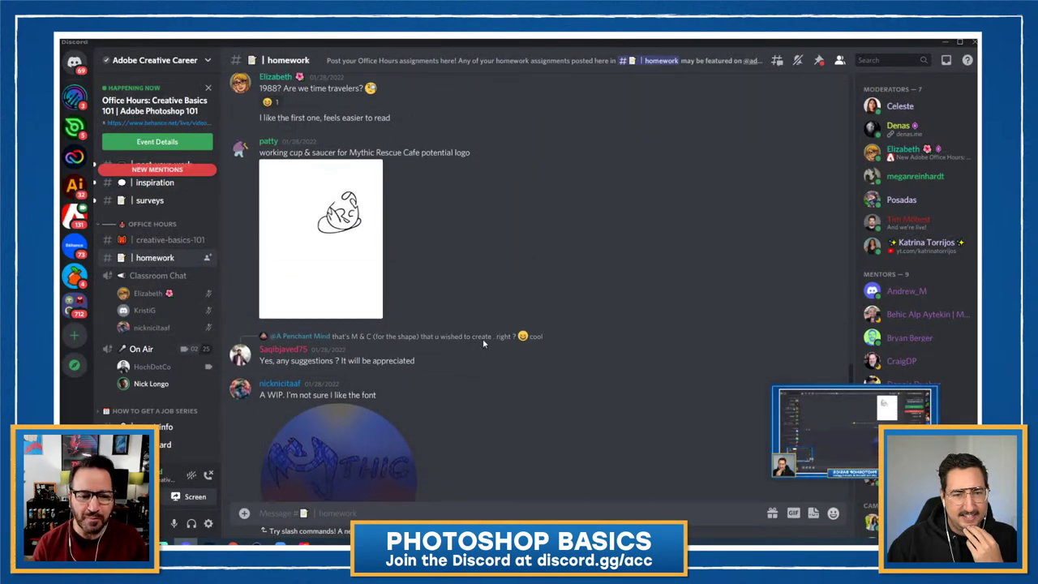
pyautogui.scroll(2, 397, 336)
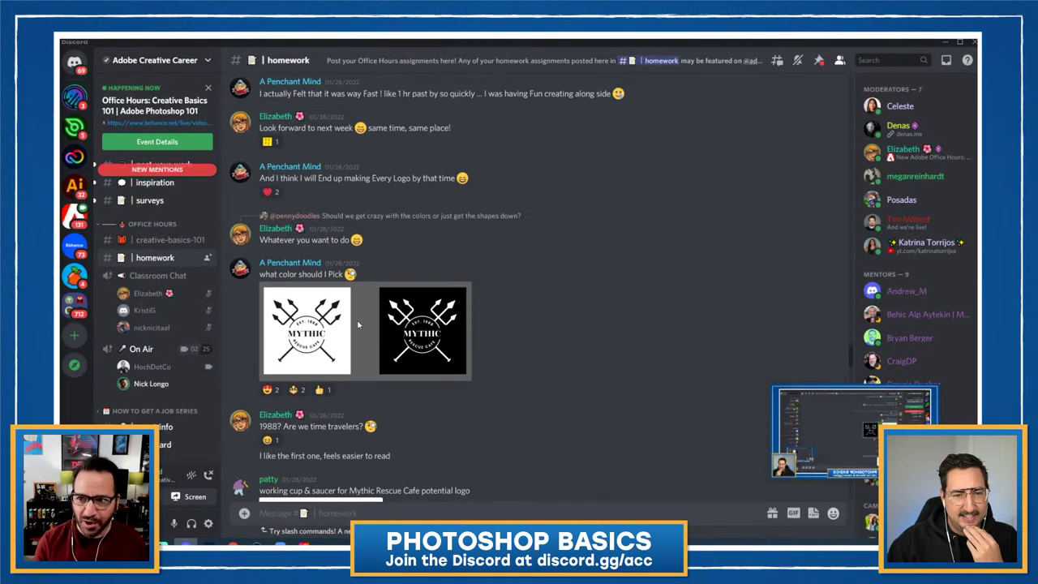
pyautogui.click(397, 336)
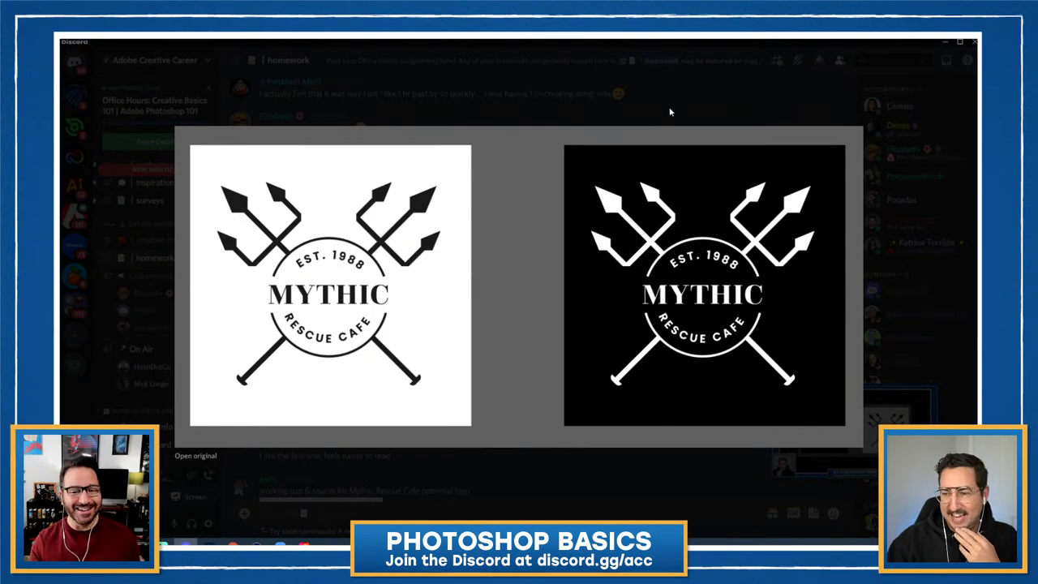
pyautogui.click(669, 113)
pyautogui.scroll(3, 462, 305)
pyautogui.scroll(10, 461, 305)
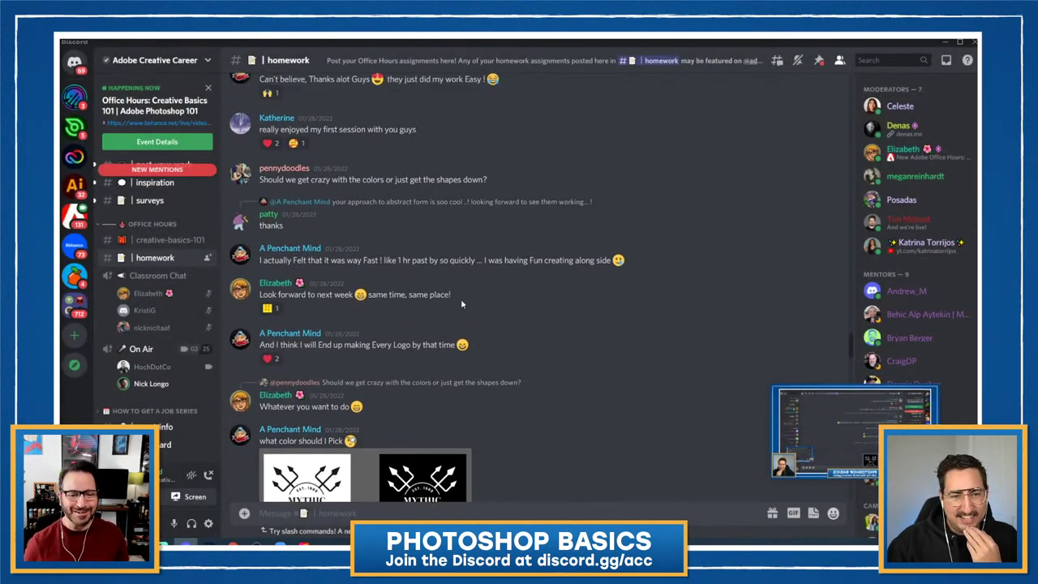
pyautogui.scroll(8, 461, 305)
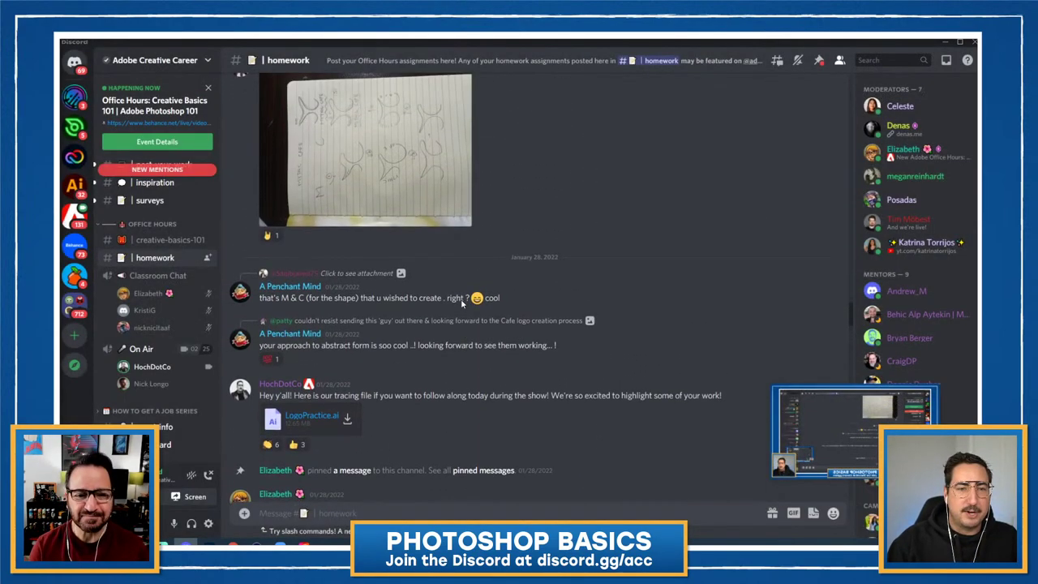
pyautogui.scroll(2, 461, 304)
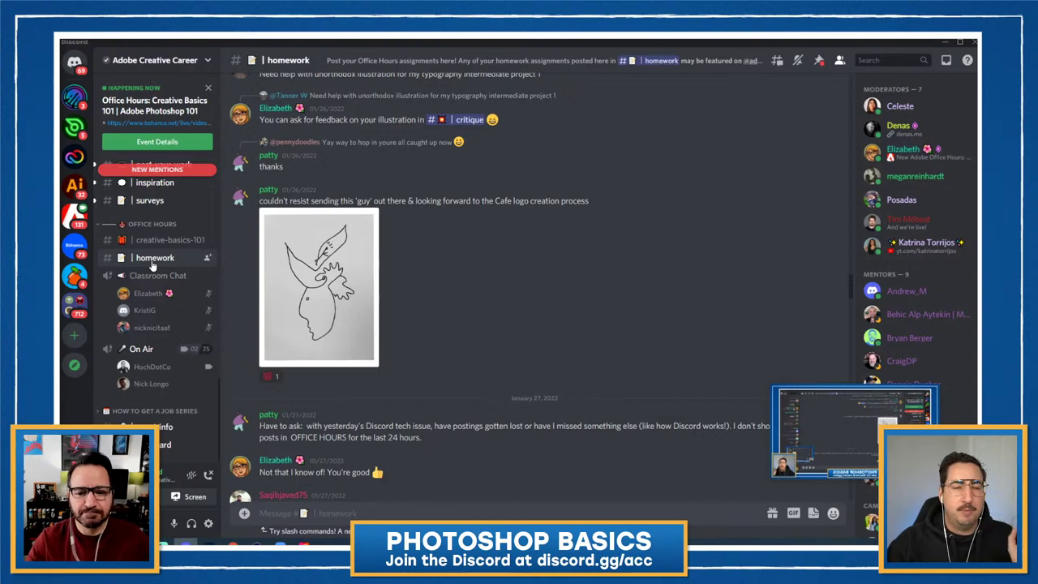
pyautogui.scroll(5, 440, 313)
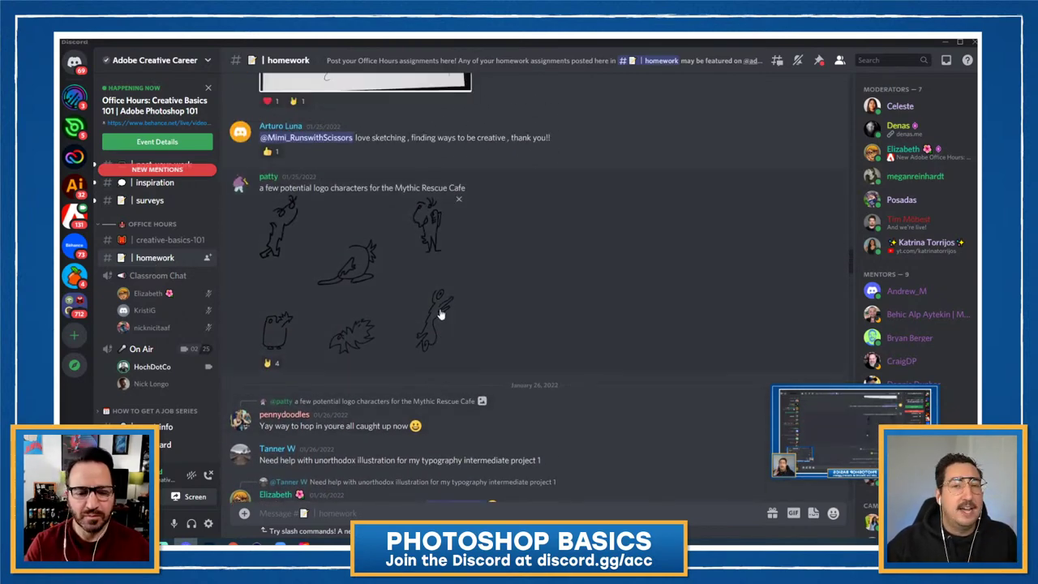
pyautogui.scroll(1, 434, 320)
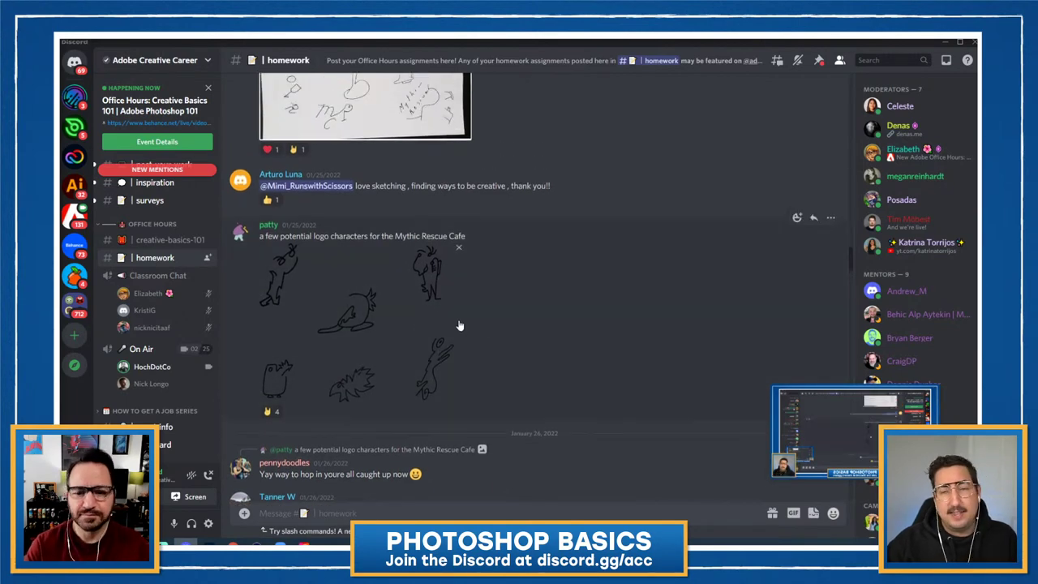
pyautogui.scroll(2, 487, 327)
pyautogui.scroll(1, 527, 330)
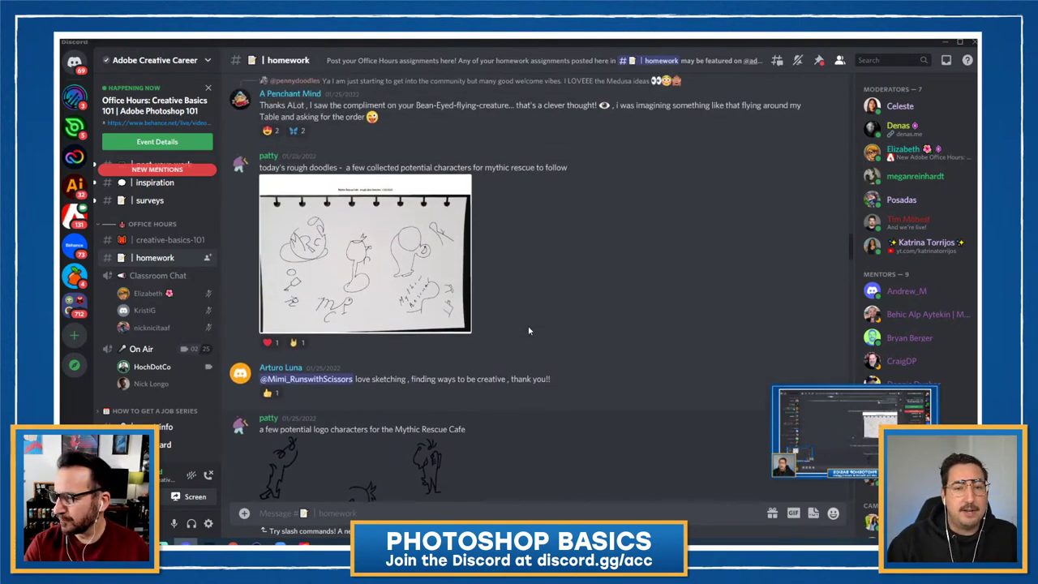
pyautogui.scroll(1, 527, 330)
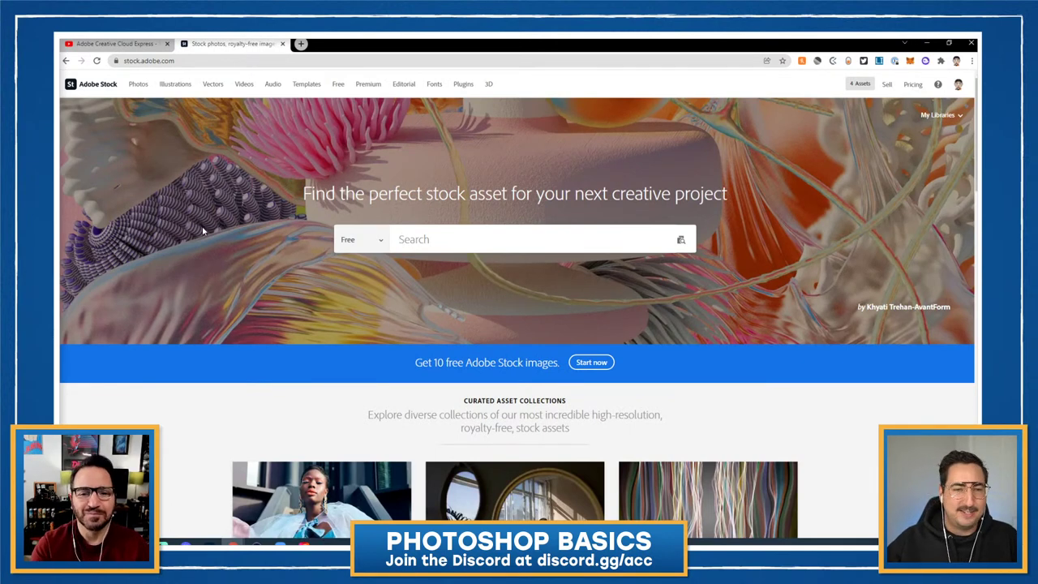
# Step: Go to the Adobe Stock free collection at stock.adobe.com/free
pyautogui.click(189, 61)
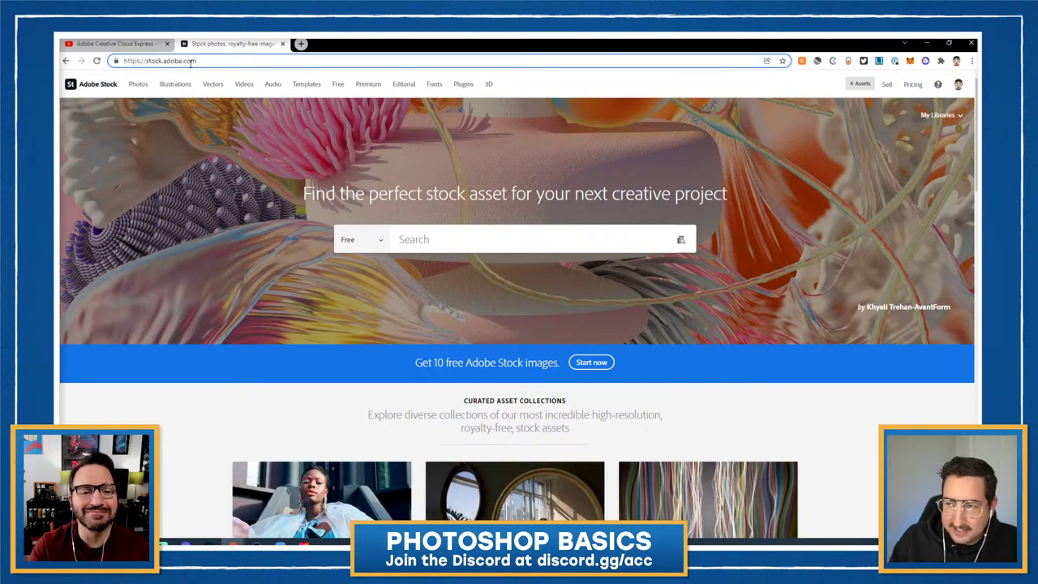
pyautogui.write('/')
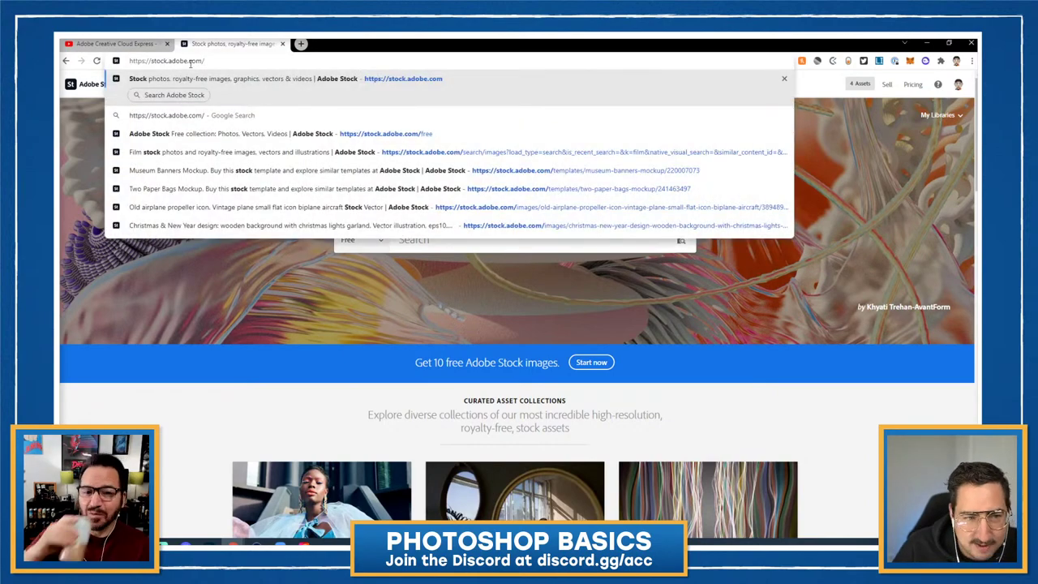
pyautogui.write('free')
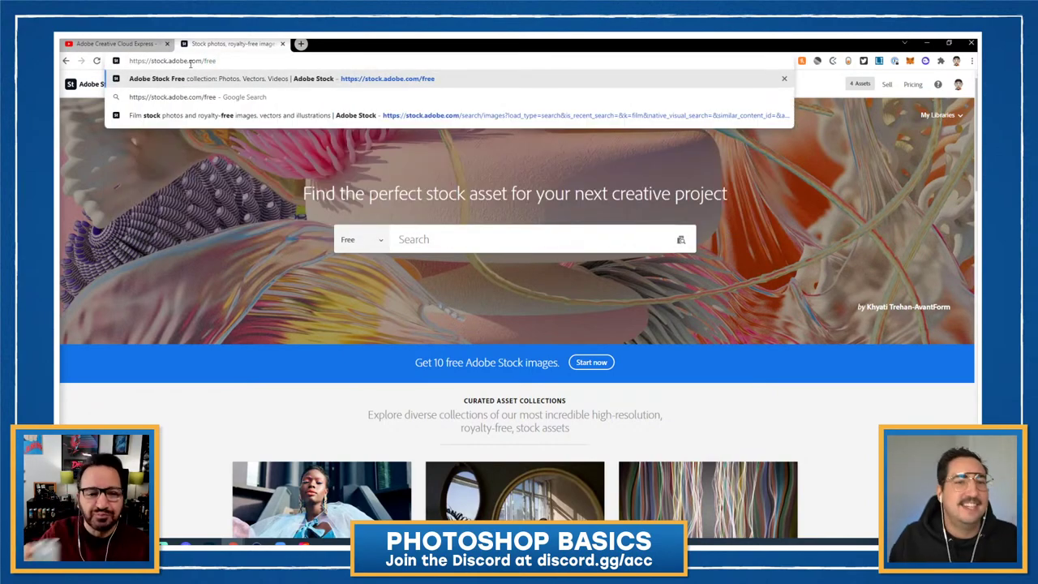
pyautogui.press('Return')
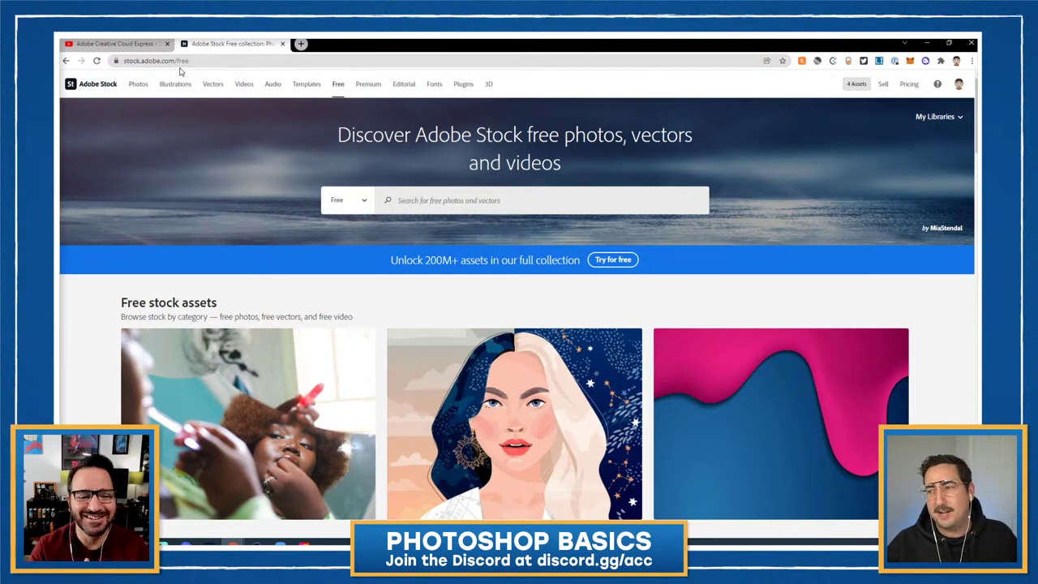
# Step: Search the free assets for 'endangered animal'
pyautogui.click(421, 200)
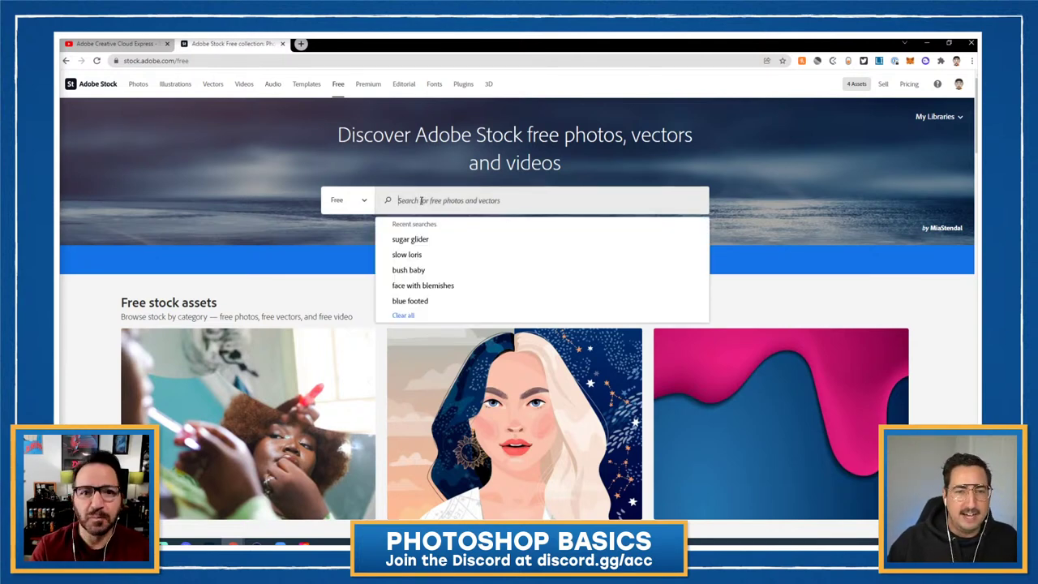
pyautogui.write('e')
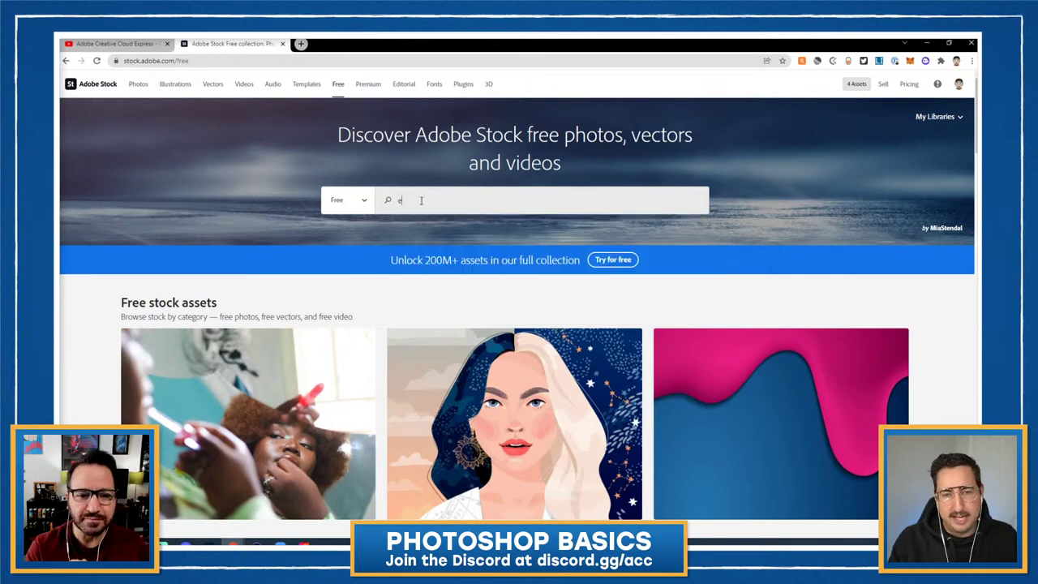
pyautogui.write('ndangered animal')
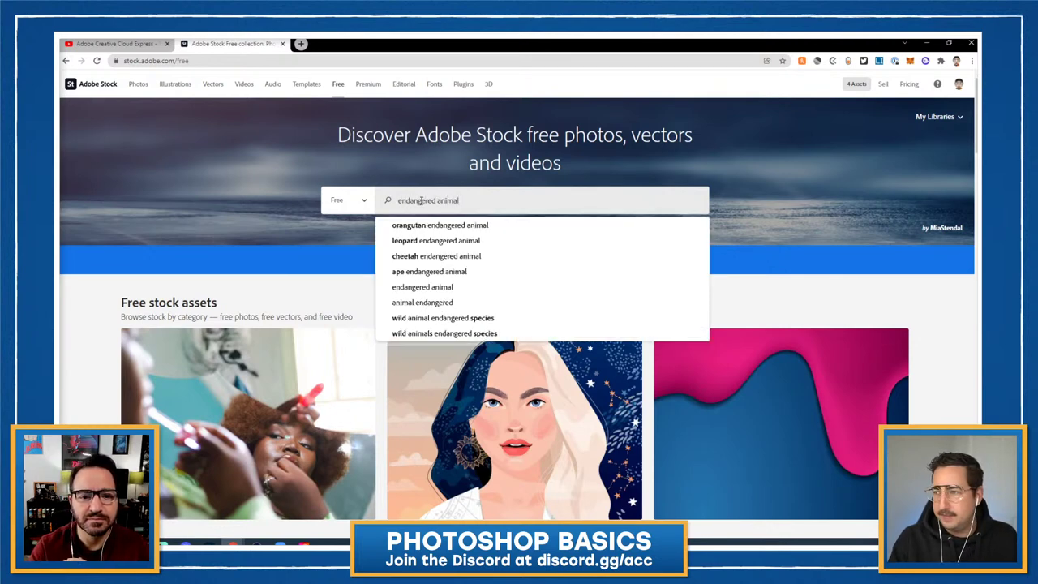
pyautogui.press('Return')
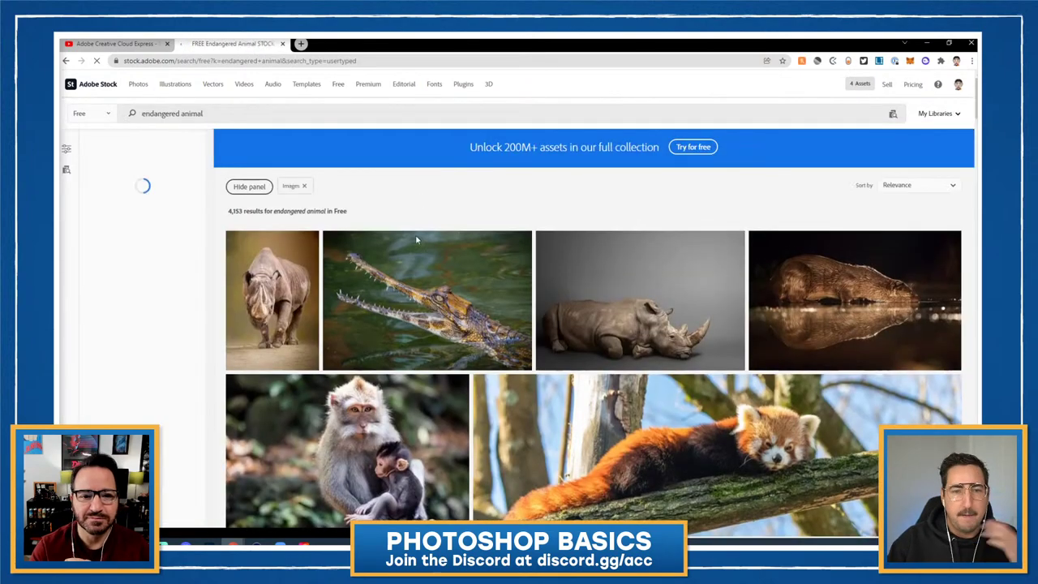
pyautogui.scroll(-3, 414, 256)
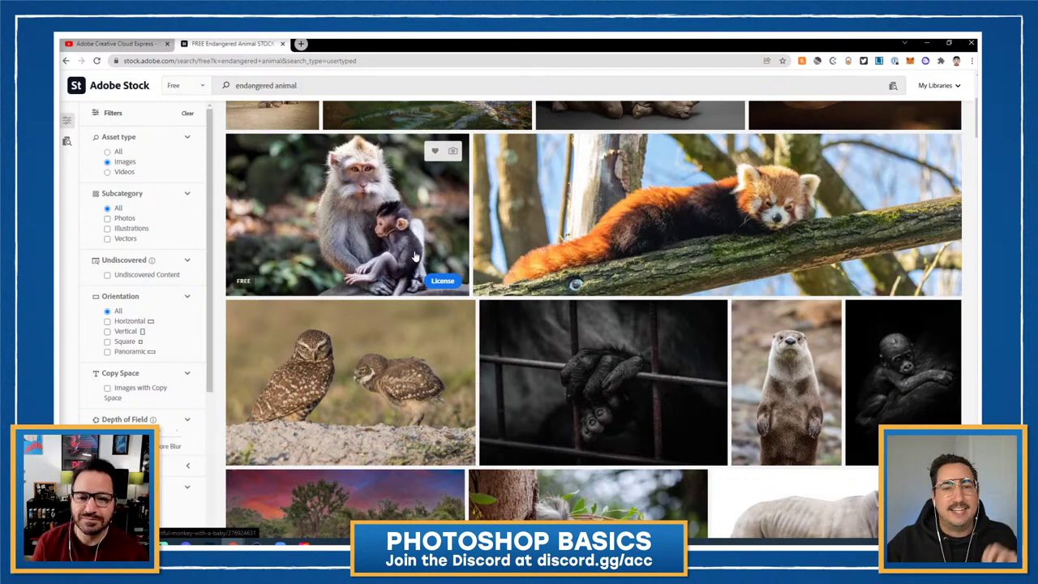
pyautogui.scroll(-2, 367, 252)
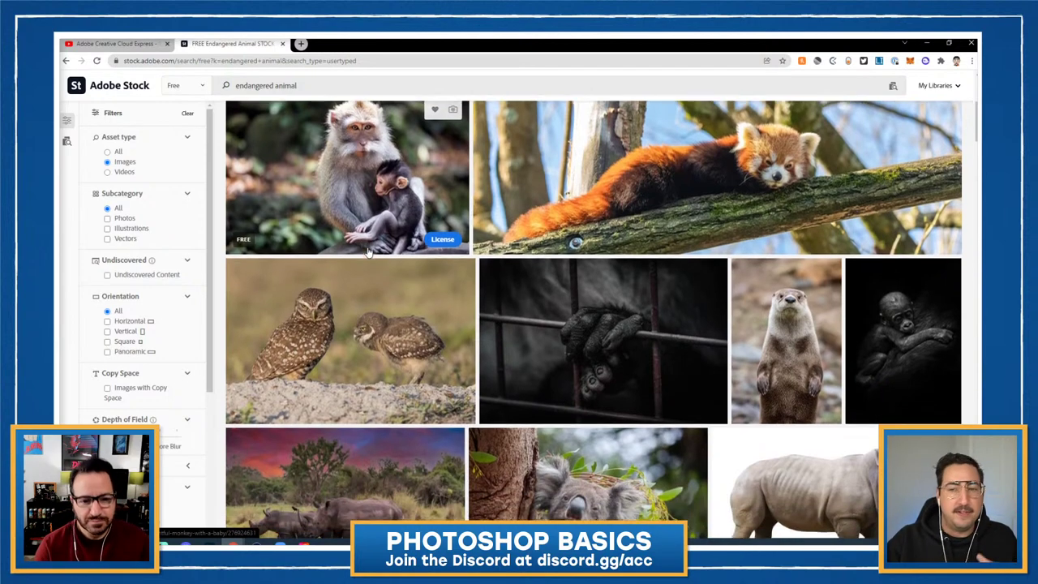
pyautogui.scroll(-2, 367, 252)
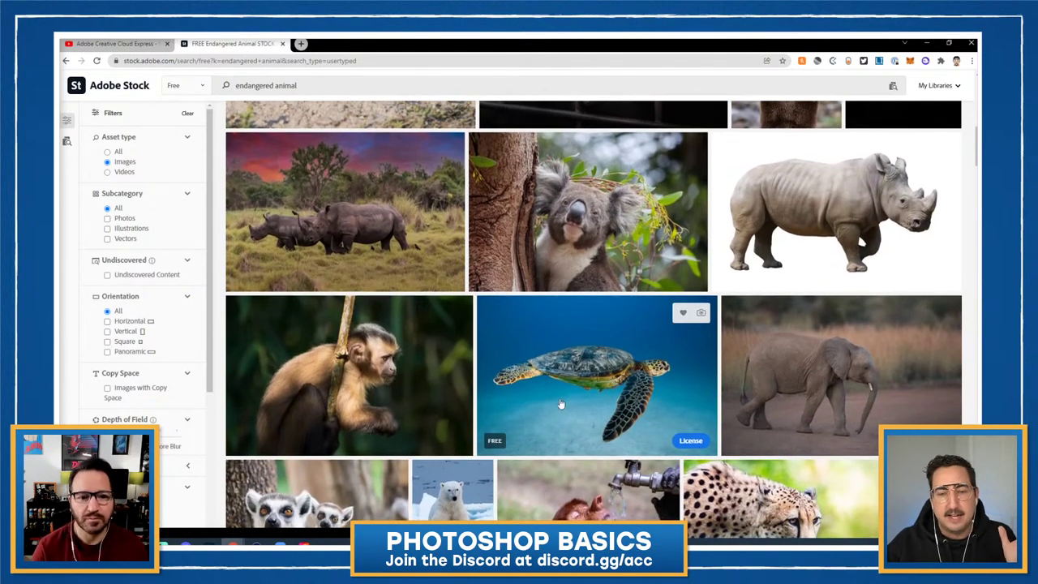
pyautogui.scroll(-1, 582, 380)
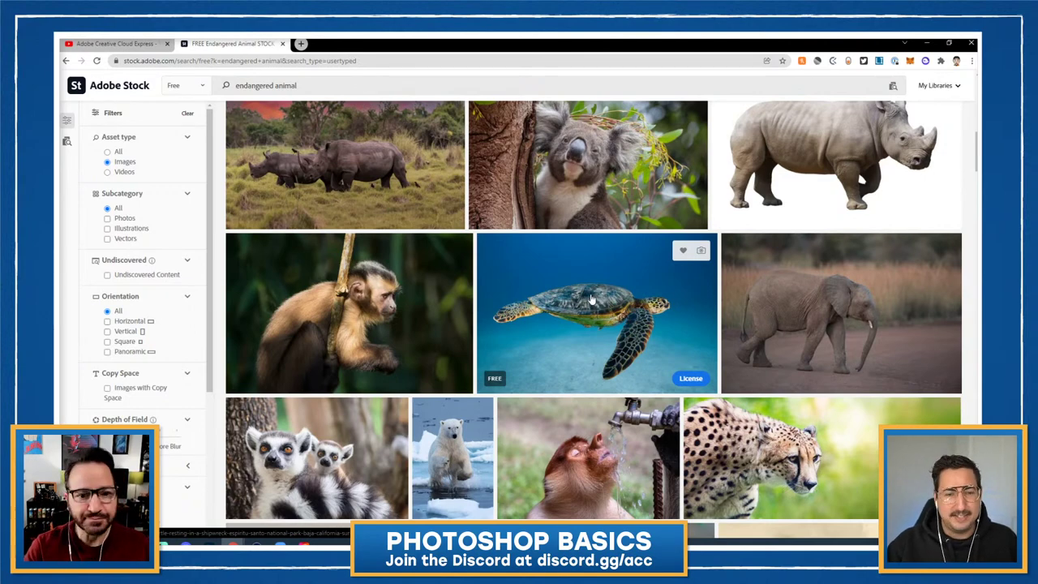
pyautogui.scroll(-1, 591, 300)
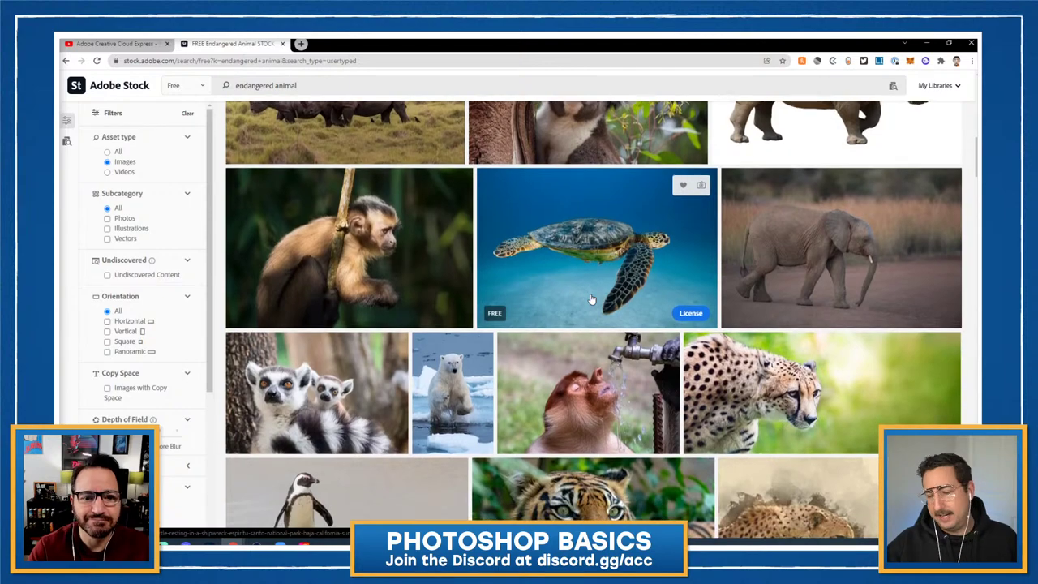